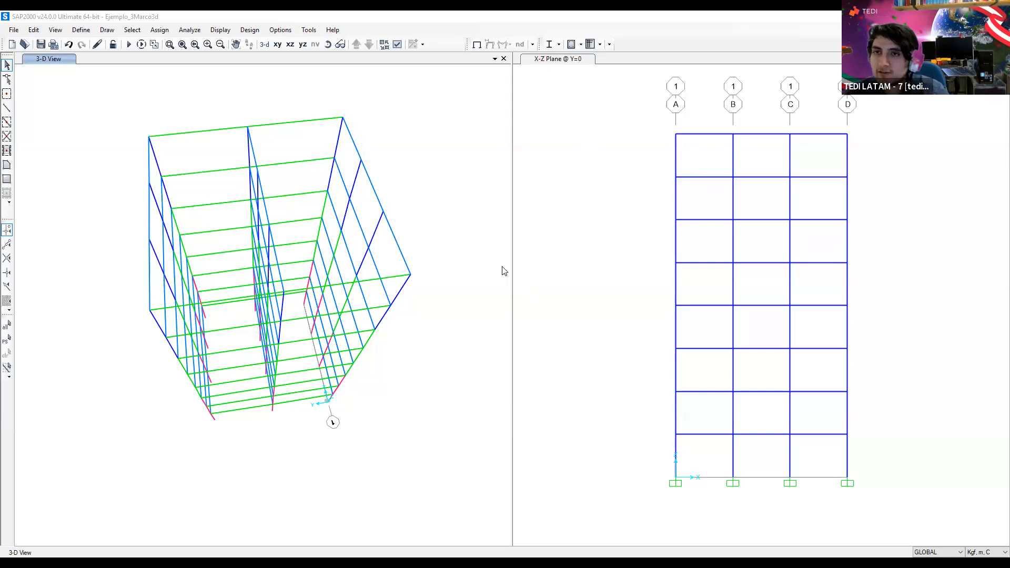
Examine the frame layout from several 3-D angles and in the X-Y plan at Z=12, ending in the default 3-D view
left_click(328, 45)
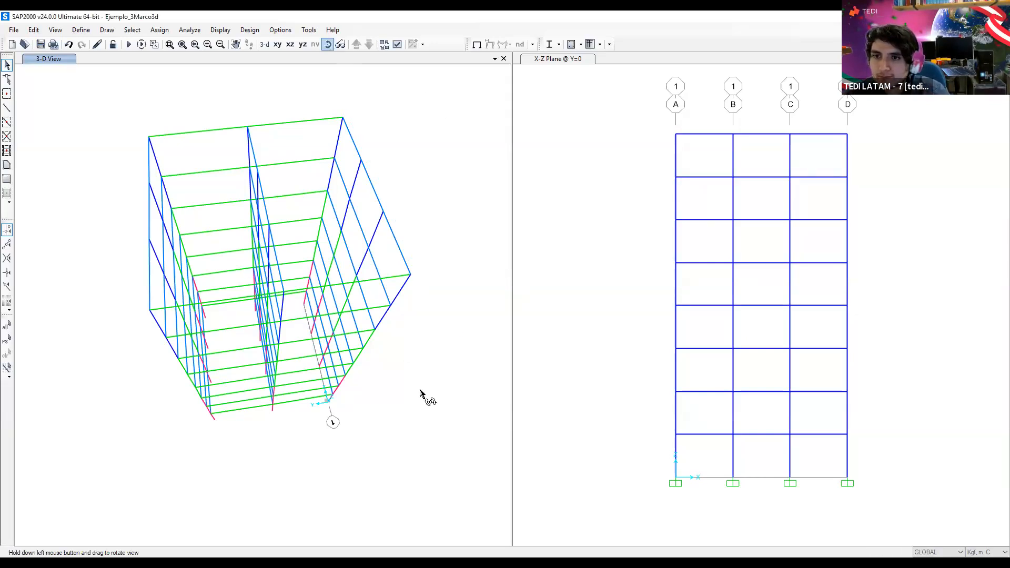
left_click_drag(420, 279, 460, 311)
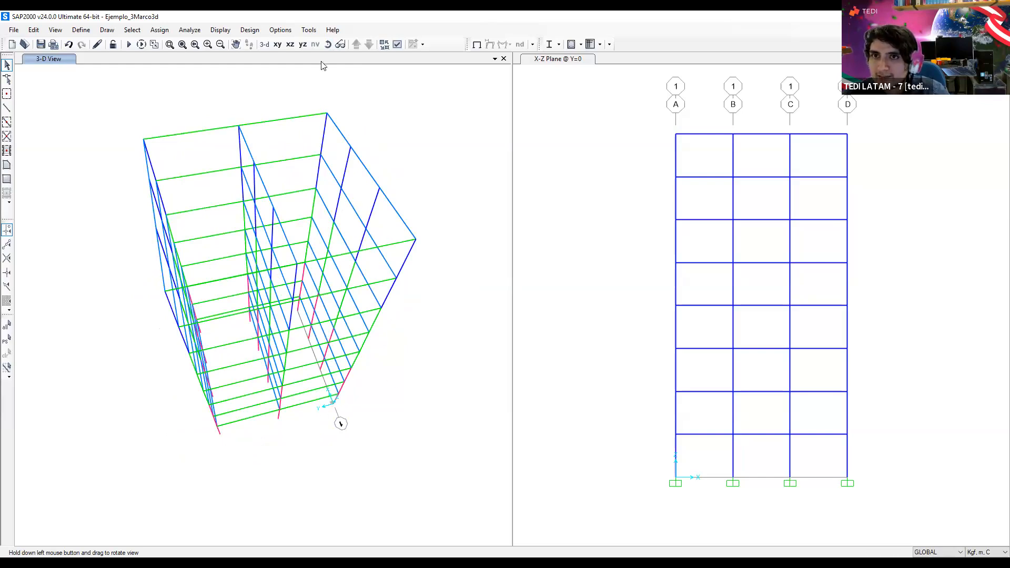
left_click(327, 45)
left_click_drag(441, 366, 287, 456)
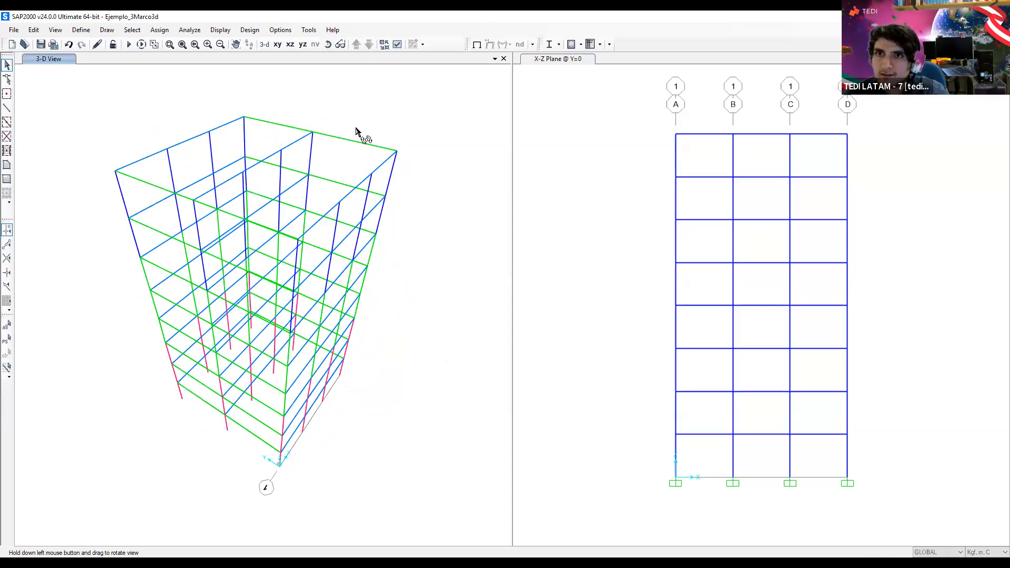
mouse_move(115, 419)
left_mouse_down()
mouse_move(198, 452)
mouse_move(285, 459)
mouse_move(254, 456)
mouse_move(244, 440)
mouse_move(234, 485)
left_mouse_up()
left_click_drag(331, 300, 329, 305)
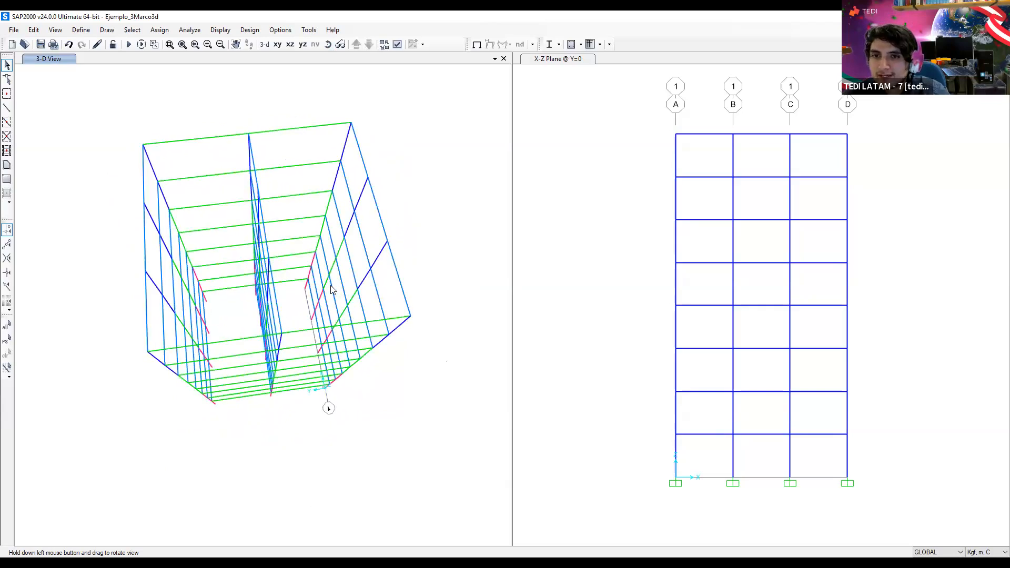
mouse_move(408, 124)
left_mouse_down()
mouse_move(440, 153)
mouse_move(442, 191)
mouse_move(424, 179)
left_mouse_up()
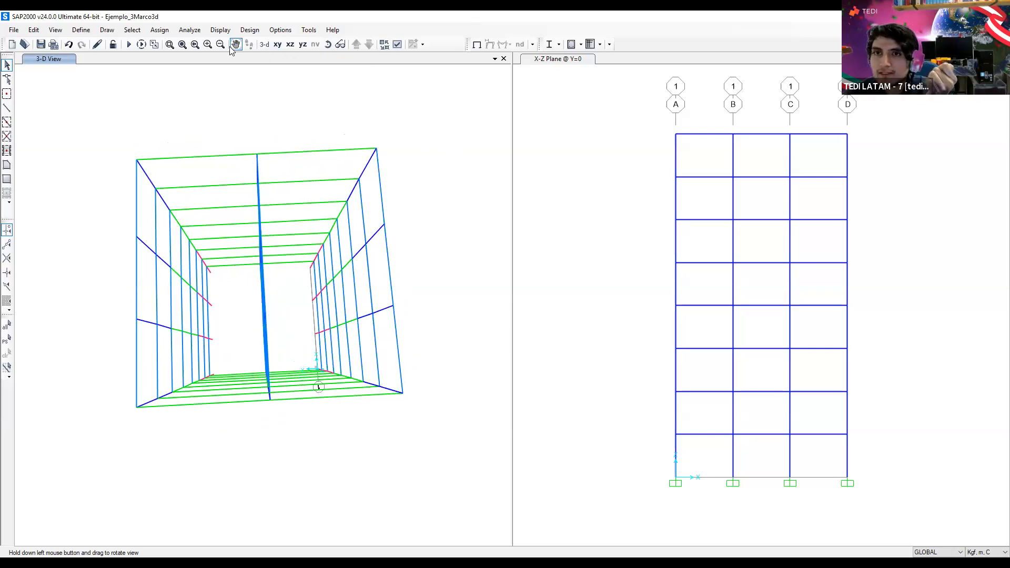
left_click(281, 48)
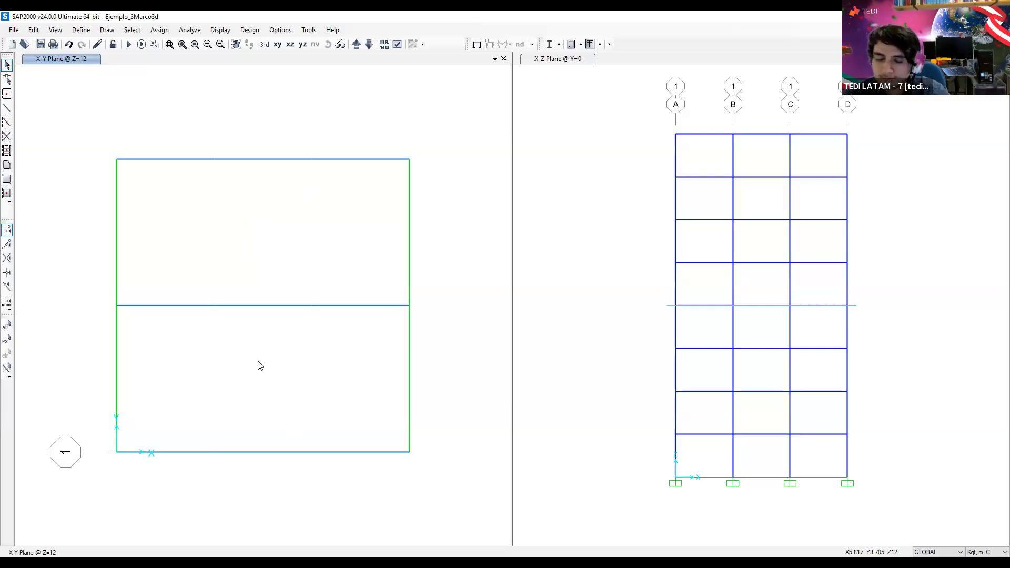
left_click(264, 47)
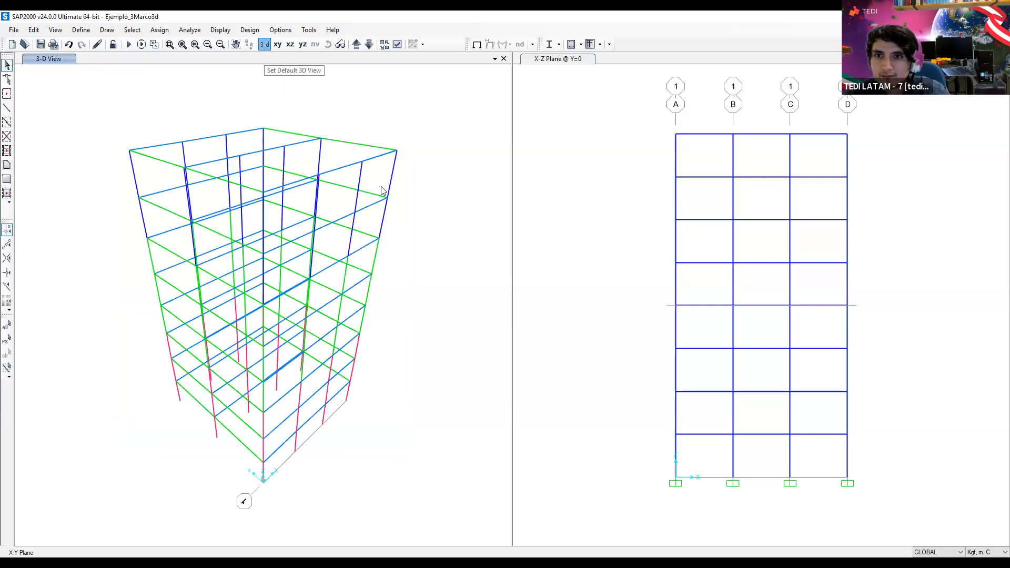
Inspect the line information and section property of a roof-level transverse beam on the building's edge
left_click(327, 48)
left_click_drag(90, 262, 200, 332)
left_click(242, 129)
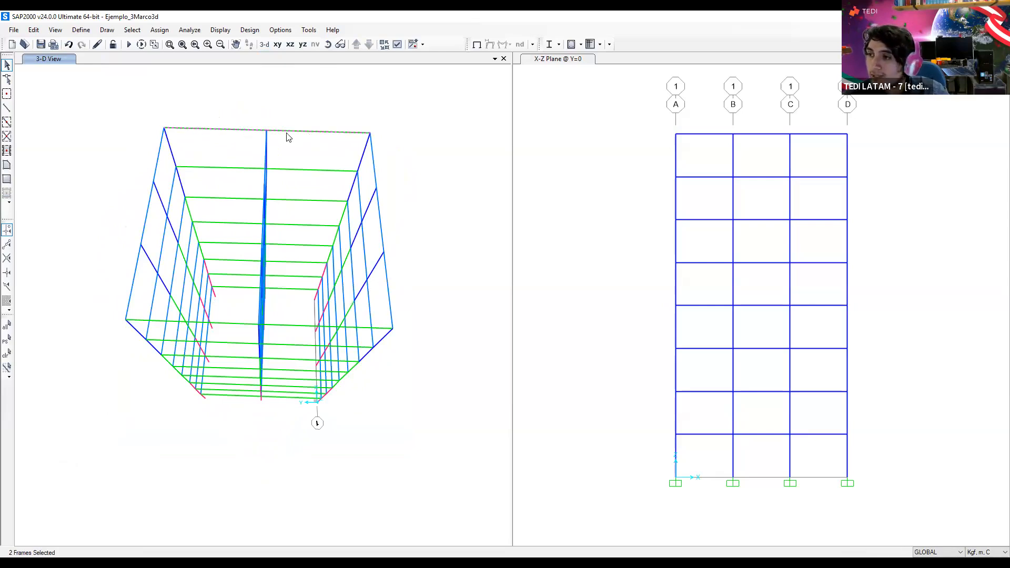
left_click(301, 132)
left_click(311, 132)
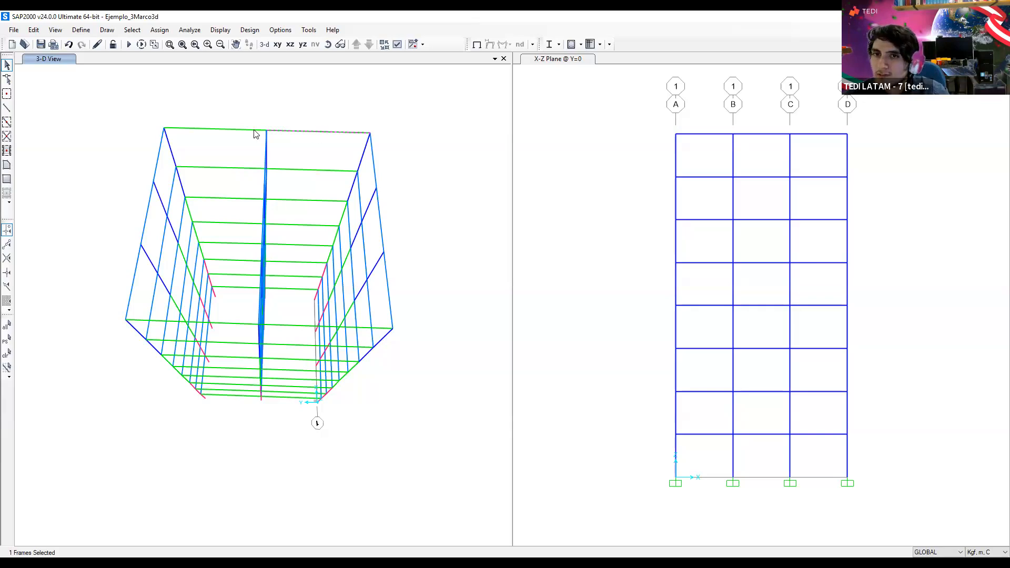
left_click(235, 133)
right_click(235, 132)
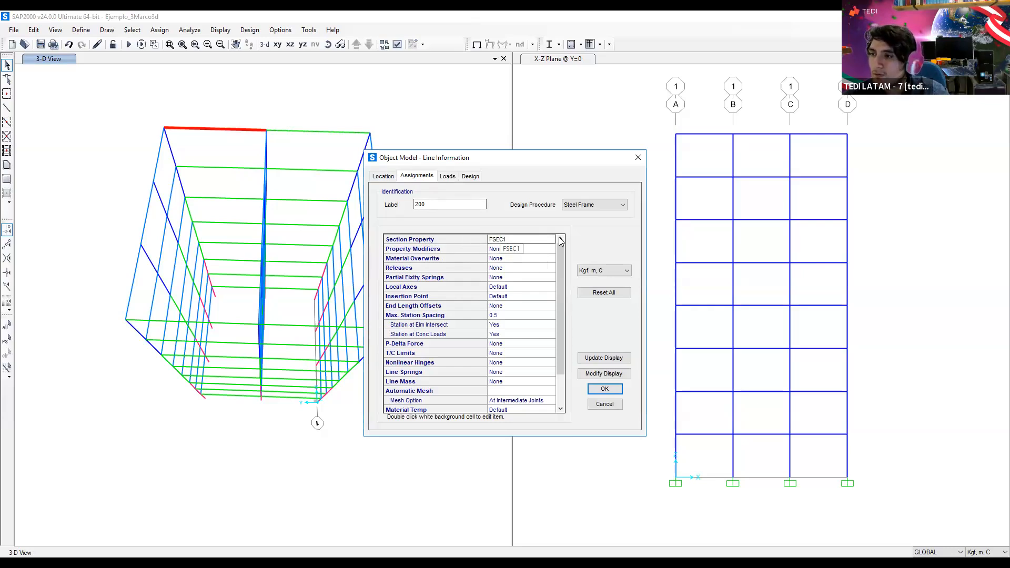
left_click(637, 159)
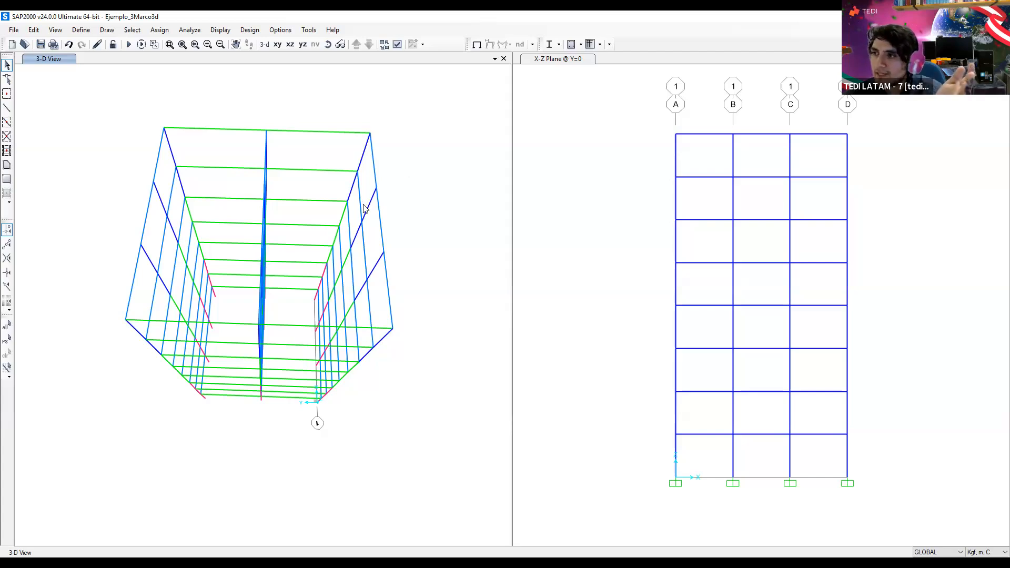
left_click(217, 129)
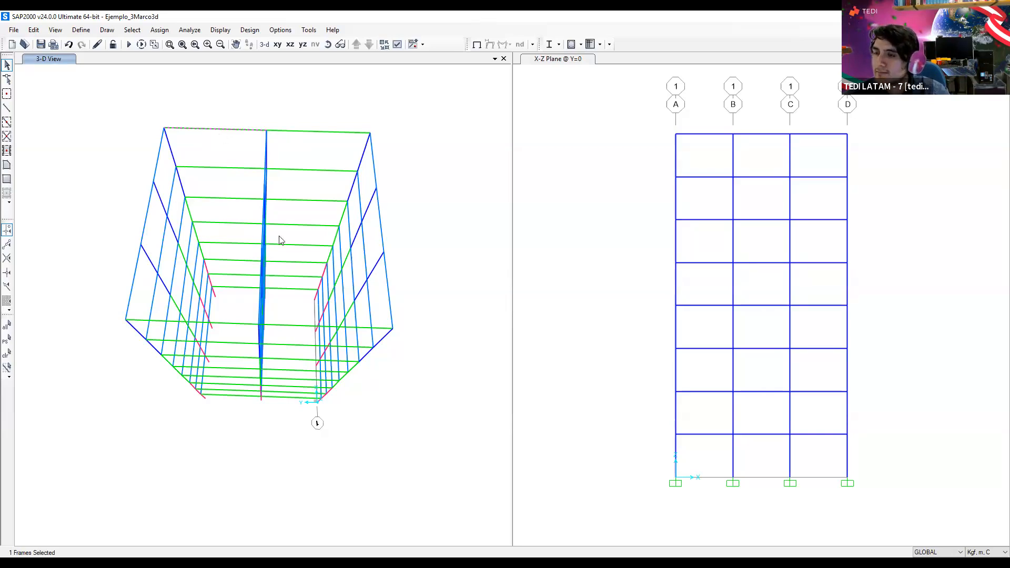
left_click(318, 131)
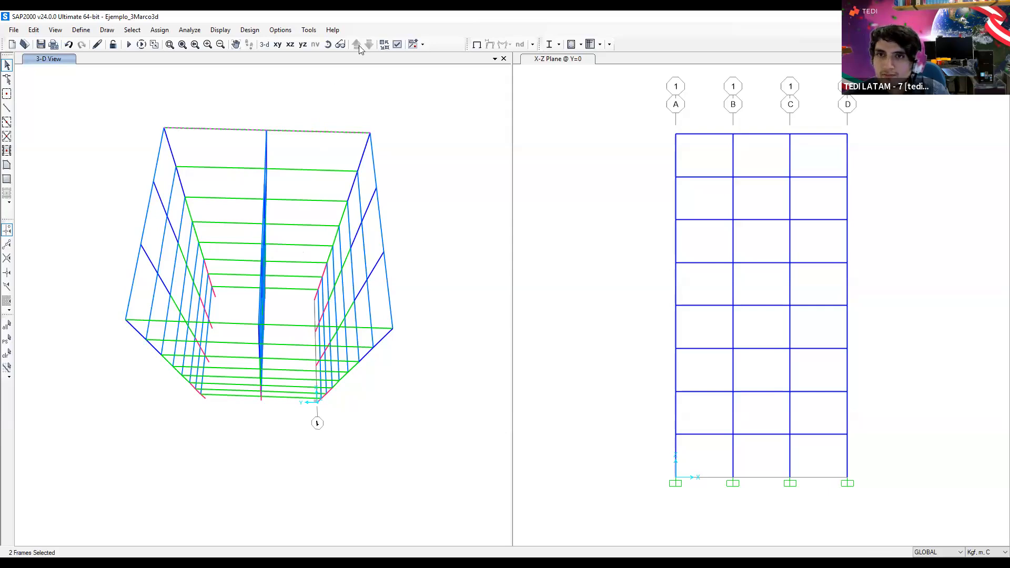
left_click(328, 44)
left_click_drag(441, 155, 441, 188)
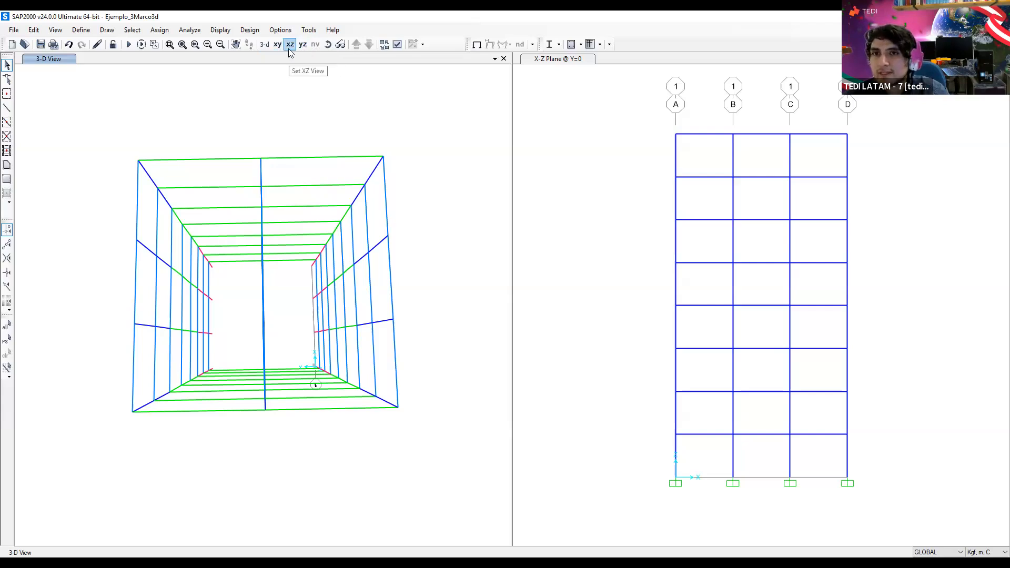
Show the Y-Z elevation at X=0 in the first view window and the default 3-D view in the second
left_click(302, 45)
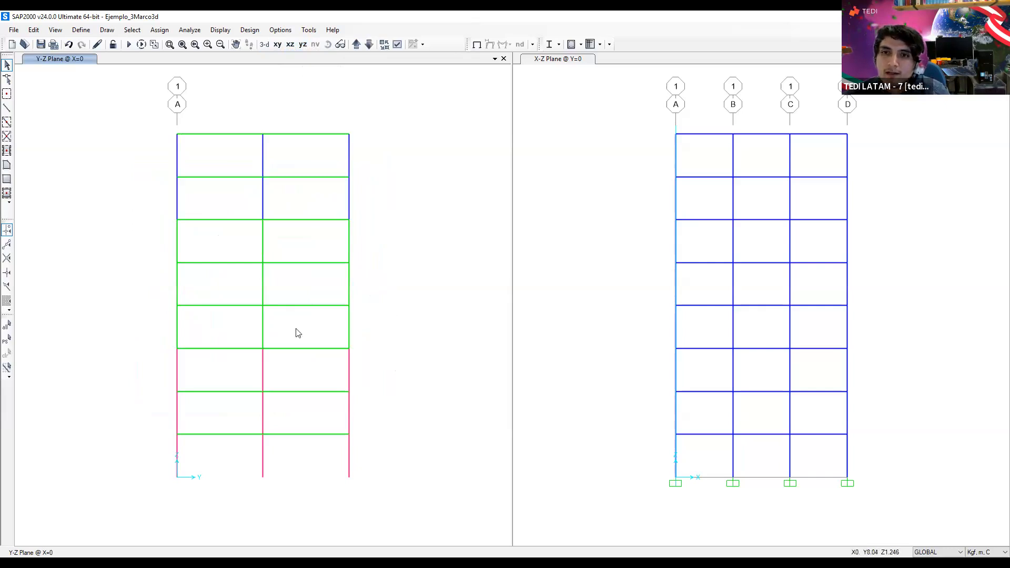
left_click_drag(319, 124, 290, 442)
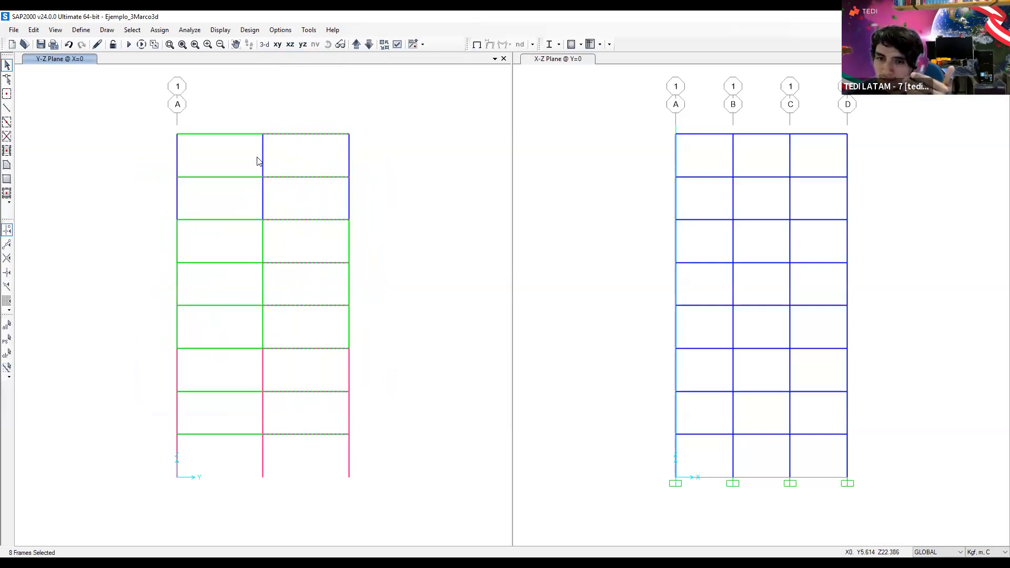
left_click(601, 183)
left_click(424, 184)
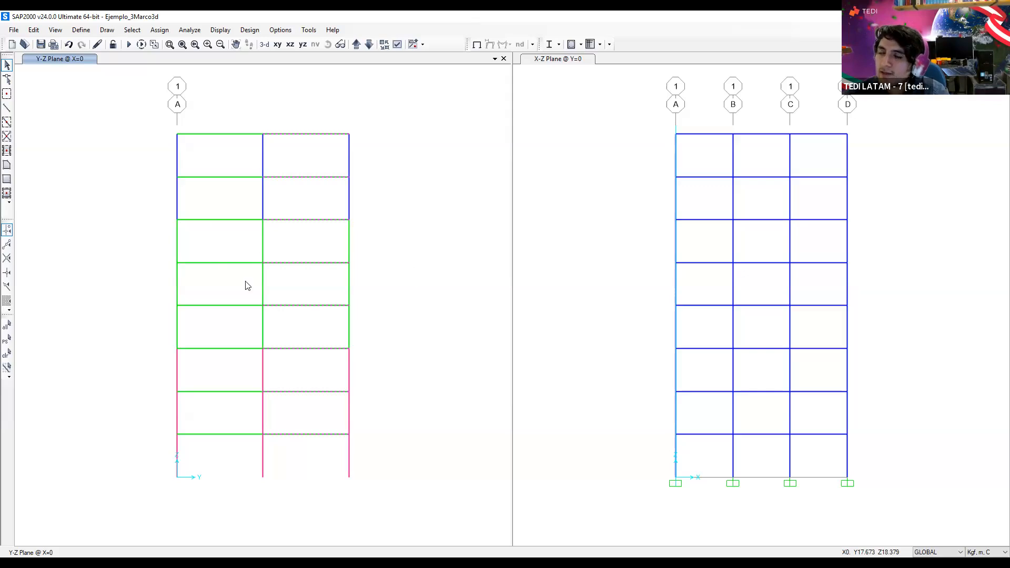
left_click(567, 223)
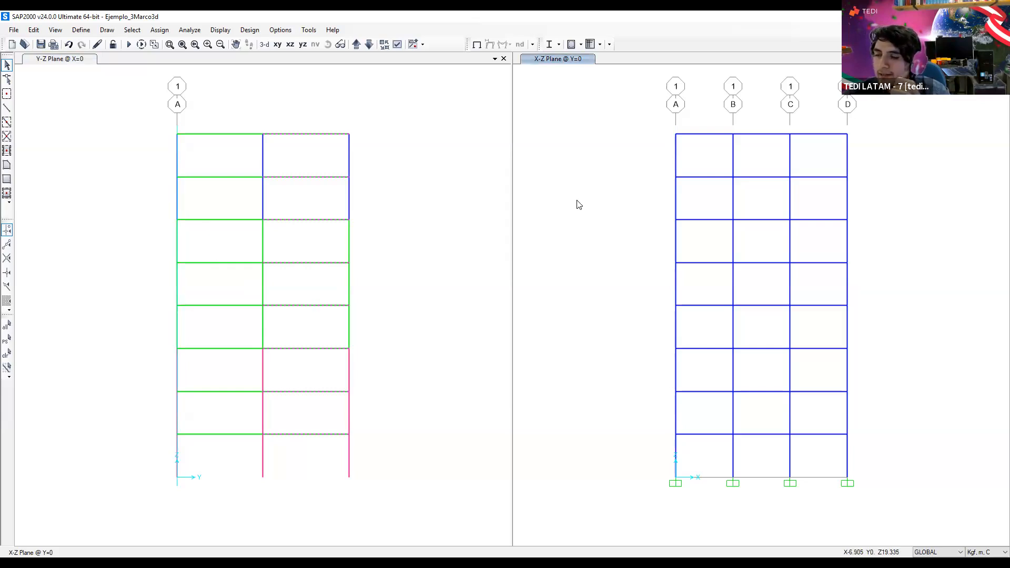
left_click(264, 45)
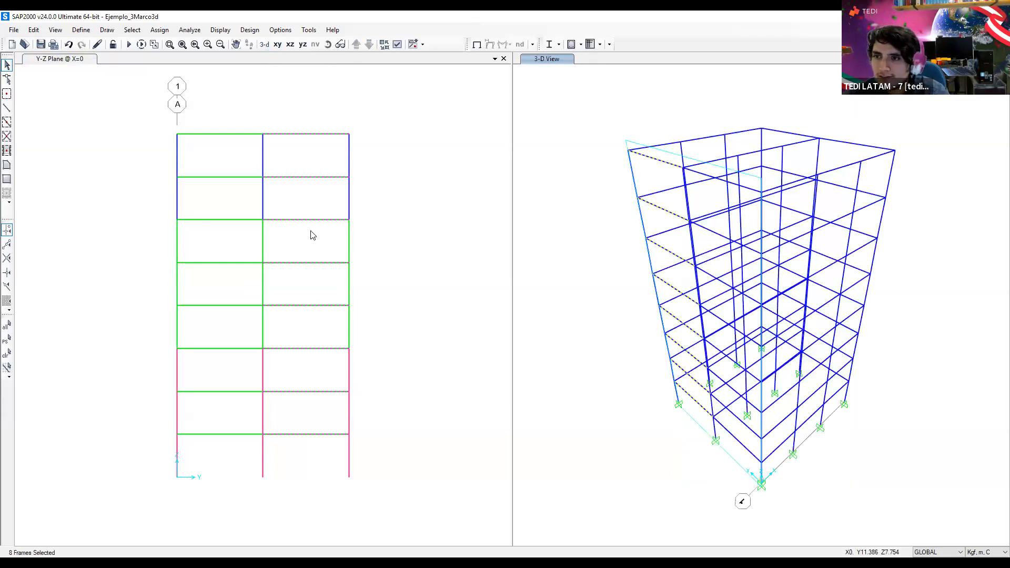
Clear the selection, and select the transverse beams of every storey in both bays of the X=0 frame
key("ctrl+q")
left_click(313, 169)
left_click(646, 156)
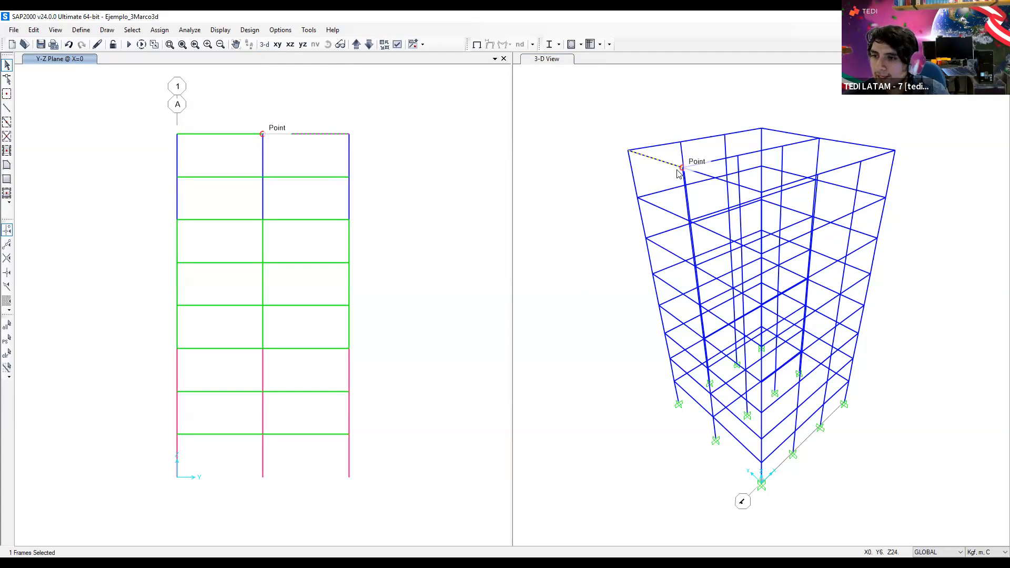
left_click(376, 224)
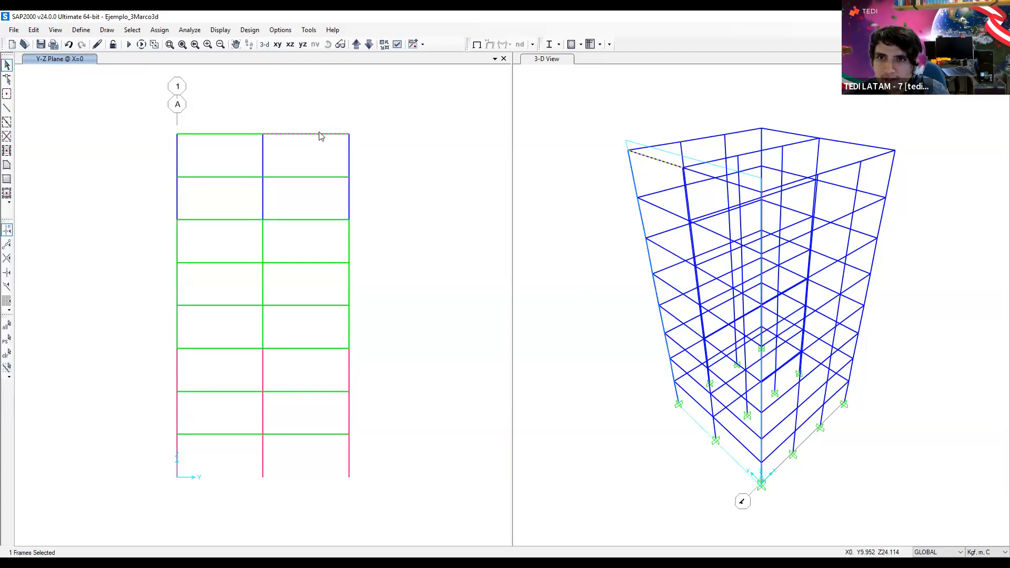
left_click_drag(326, 121, 295, 452)
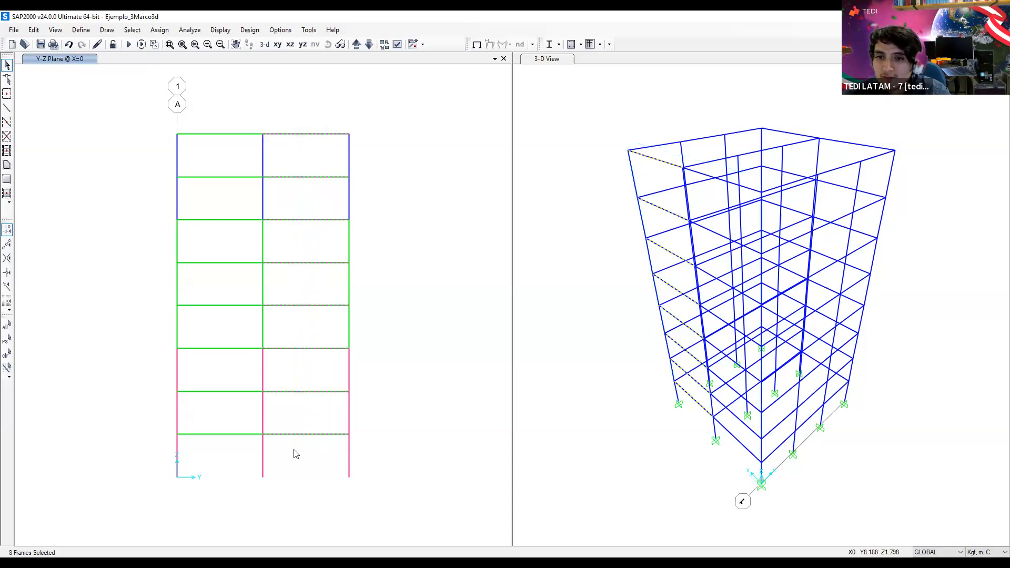
left_click_drag(247, 118, 205, 437)
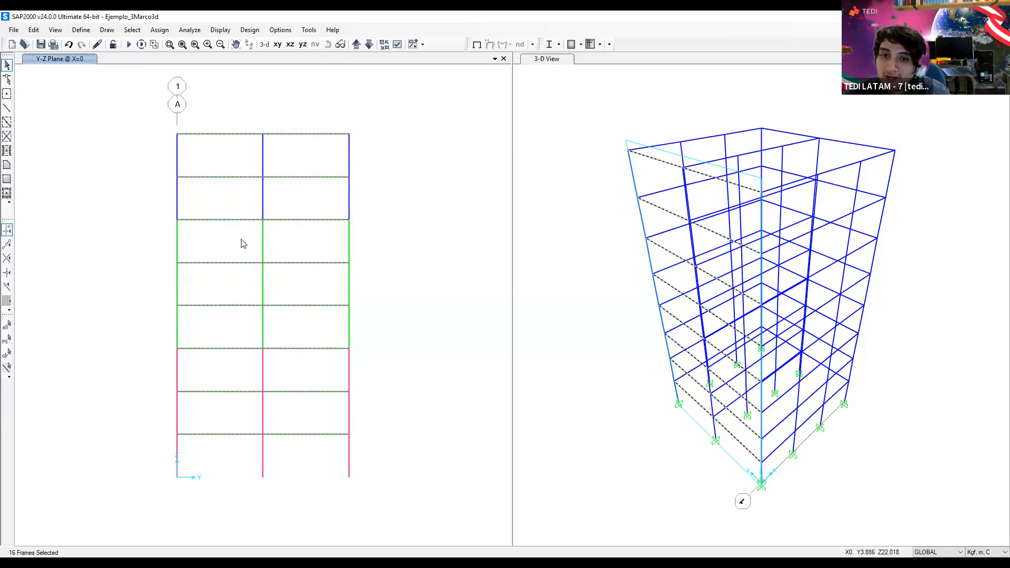
left_click(40, 33)
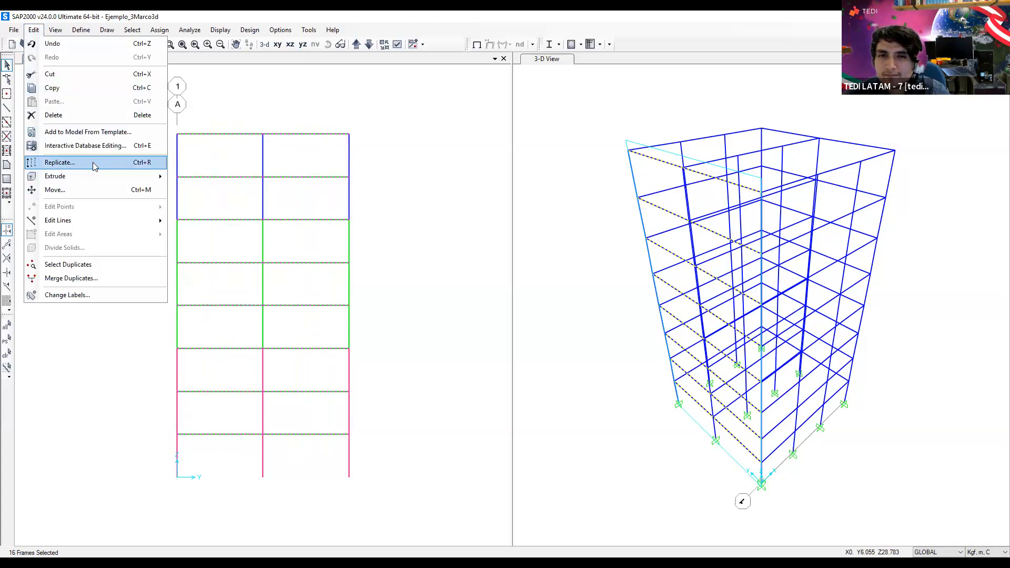
left_click(92, 162)
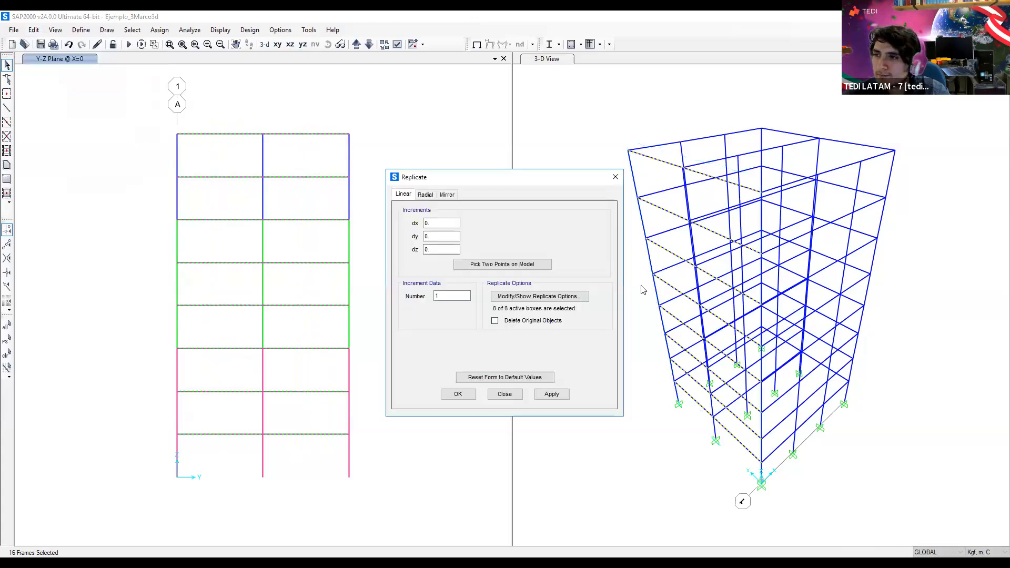
left_click(614, 179)
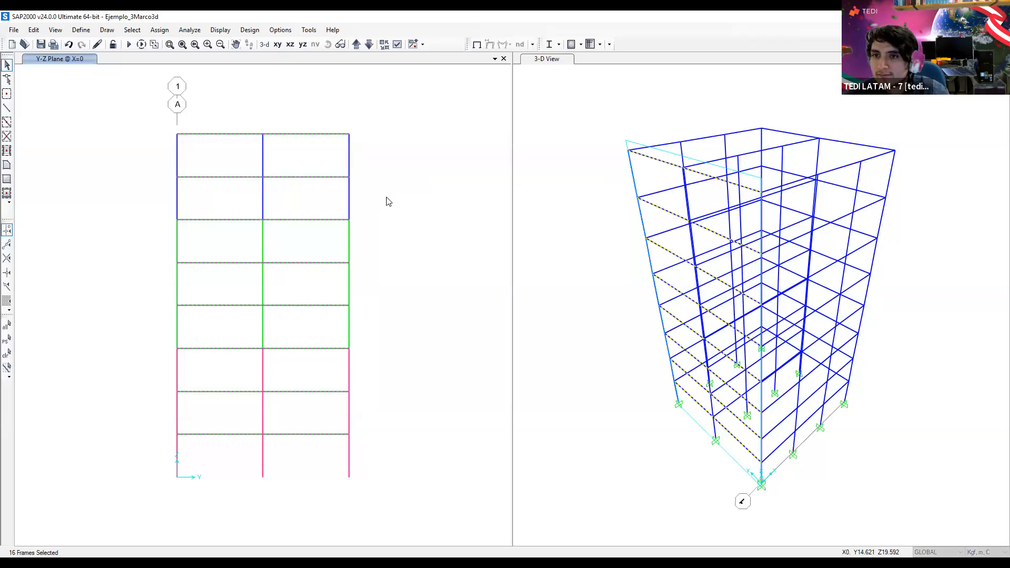
Replicate the selected transverse beams linearly with a dx increment of 4 m and a number of 2
key("ctrl+r")
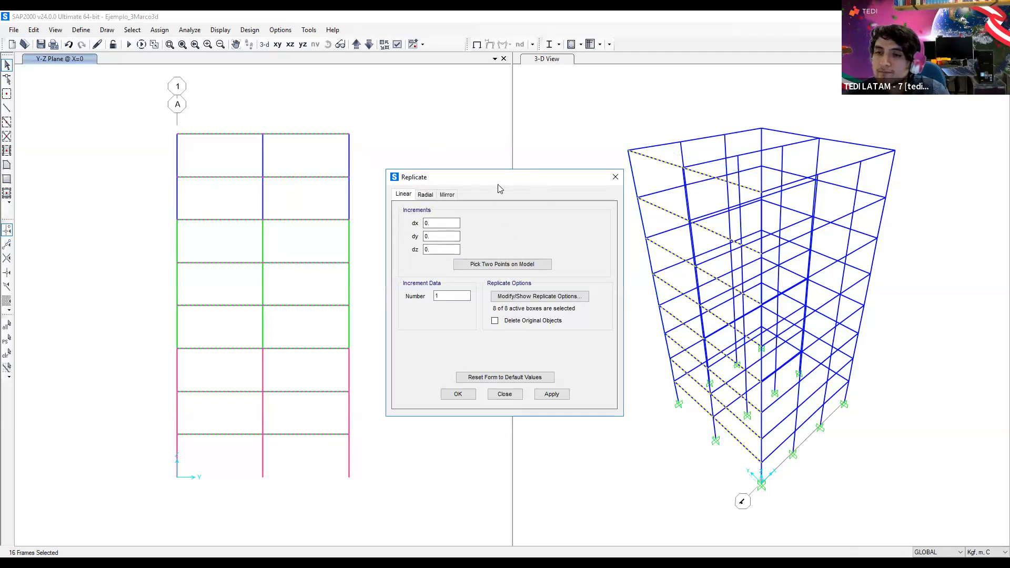
left_click_drag(499, 186, 492, 158)
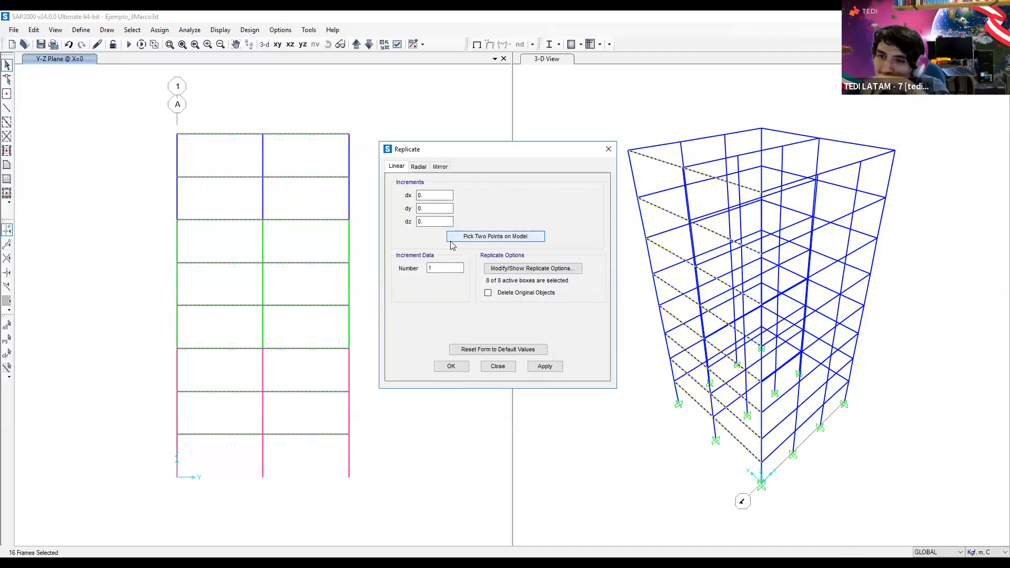
left_click(423, 220)
left_click_drag(561, 151, 538, 147)
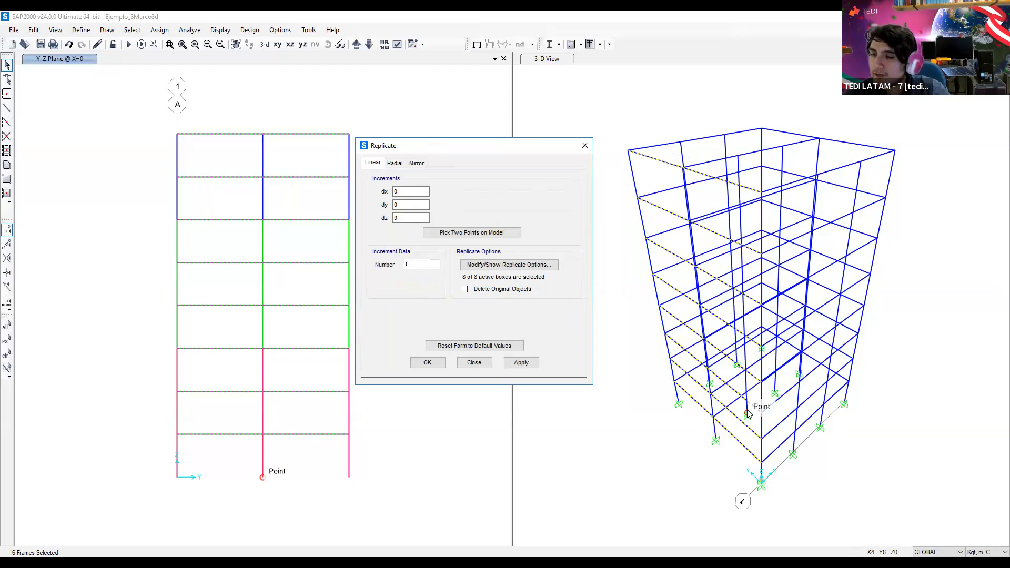
left_click_drag(406, 217, 390, 220)
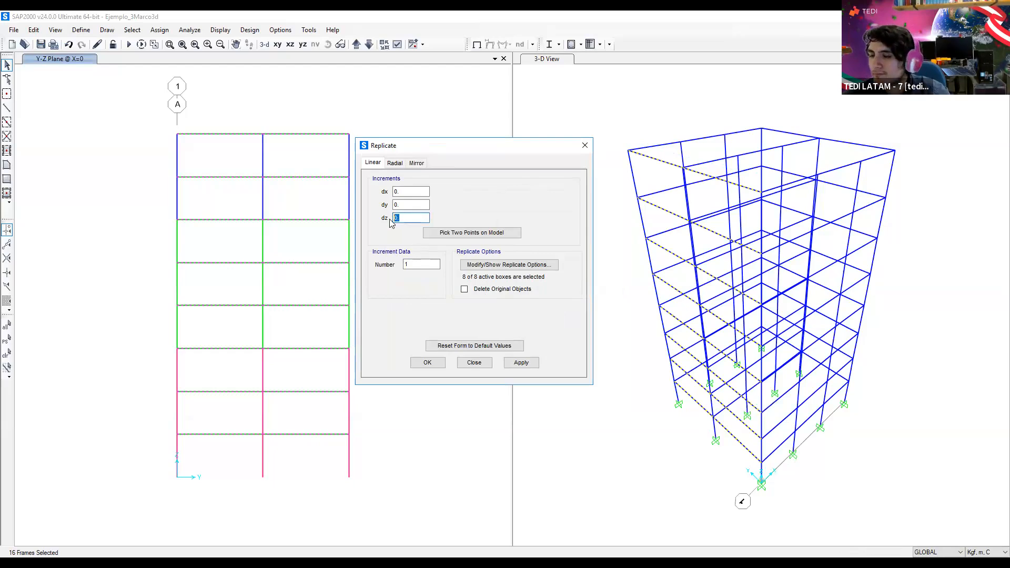
double_click(418, 205)
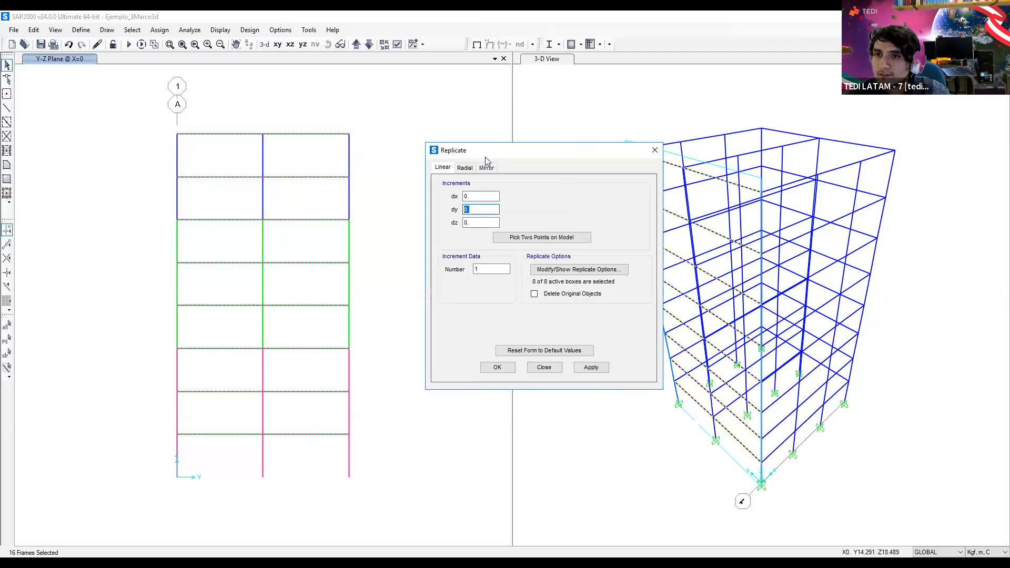
left_click_drag(485, 157, 404, 172)
left_click_drag(393, 212, 356, 215)
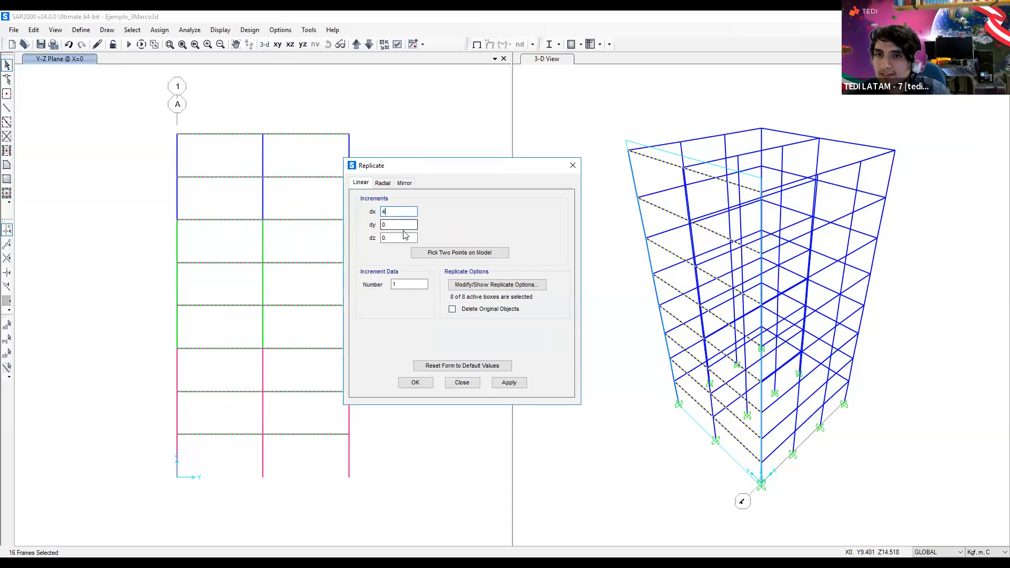
double_click(405, 285)
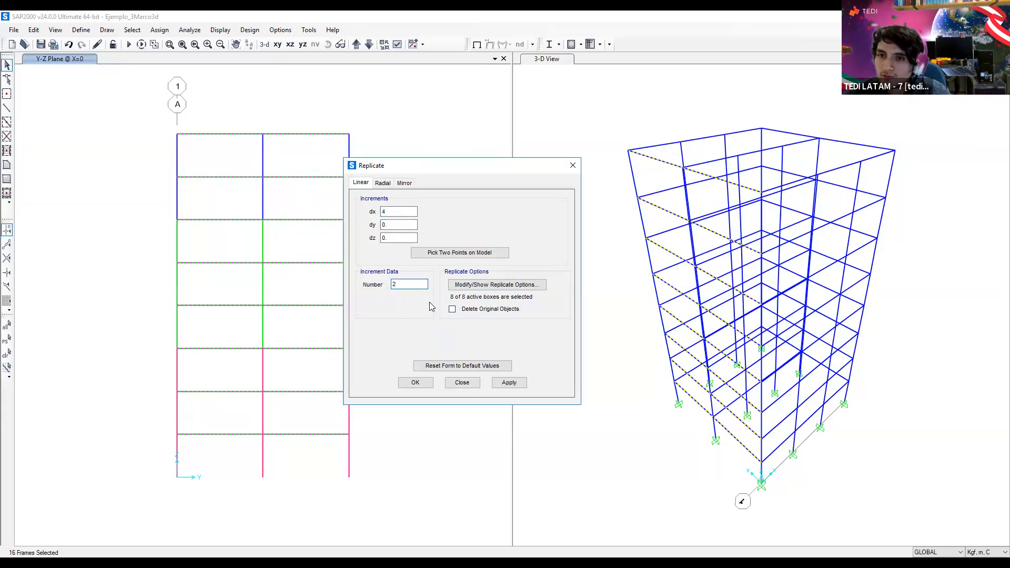
left_click(420, 386)
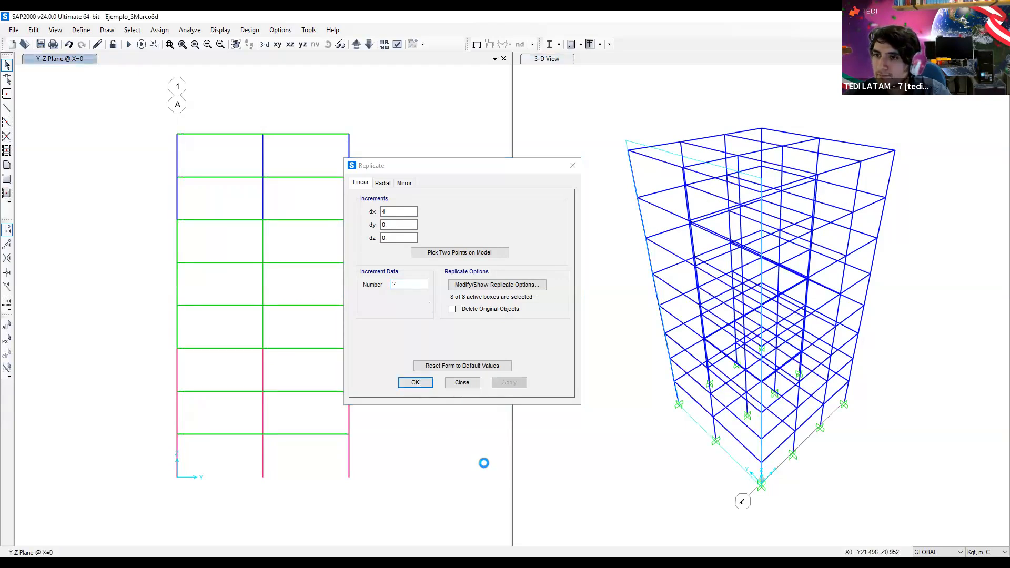
middle_click_drag(609, 372, 552, 387)
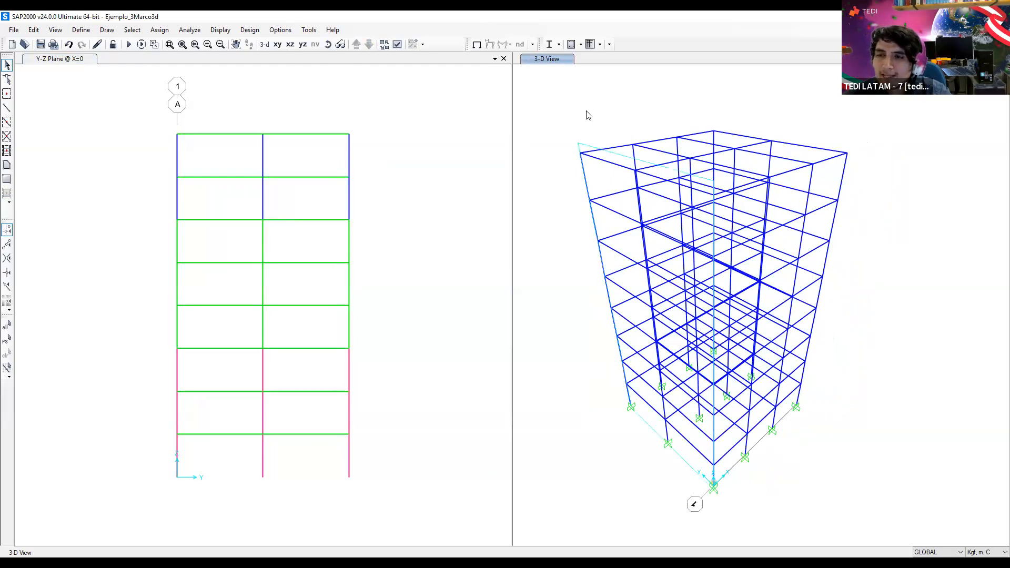
Show the X-Y plan at Z=12 in the first view window
left_click(386, 101)
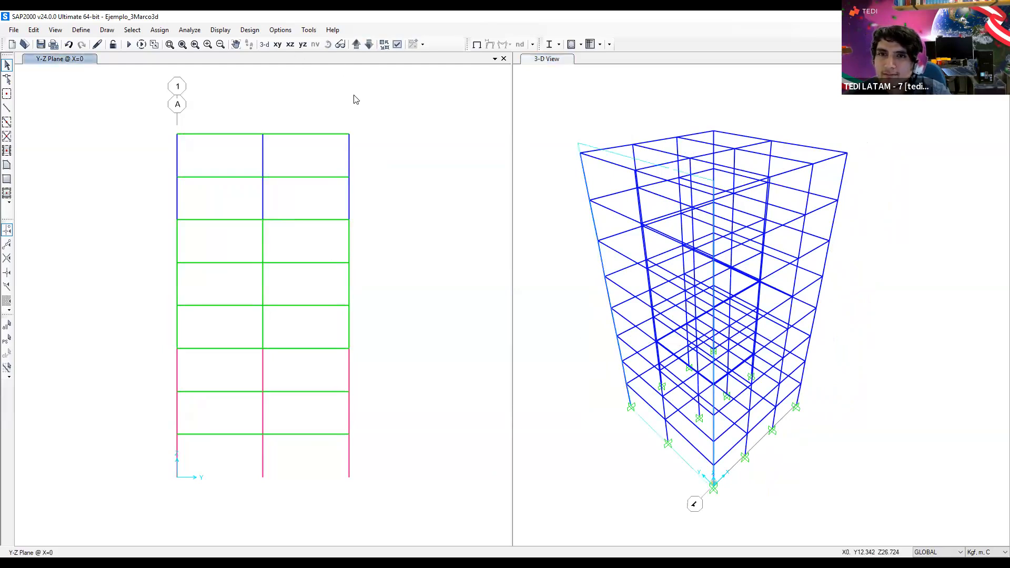
left_click(276, 45)
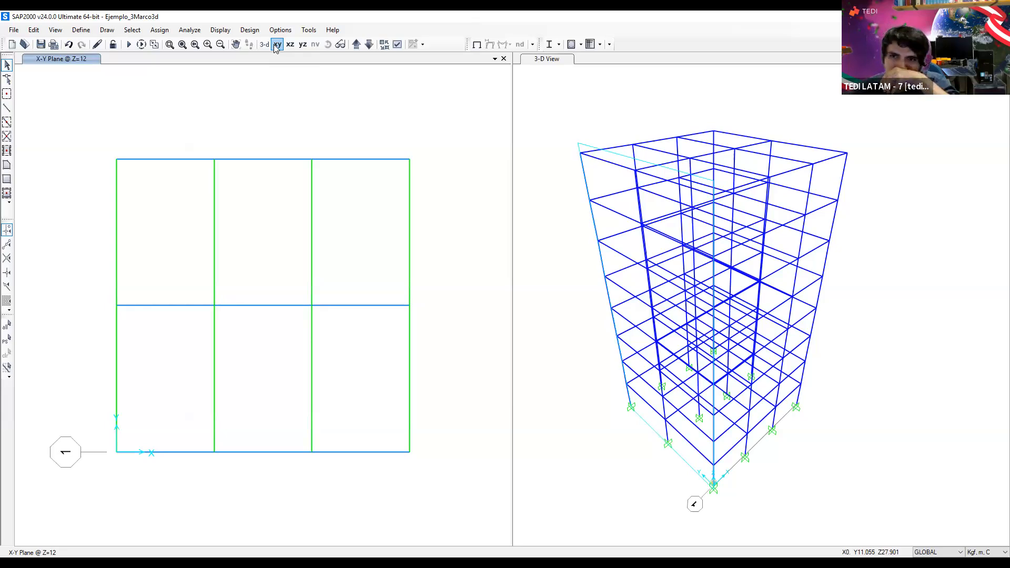
left_click(276, 47)
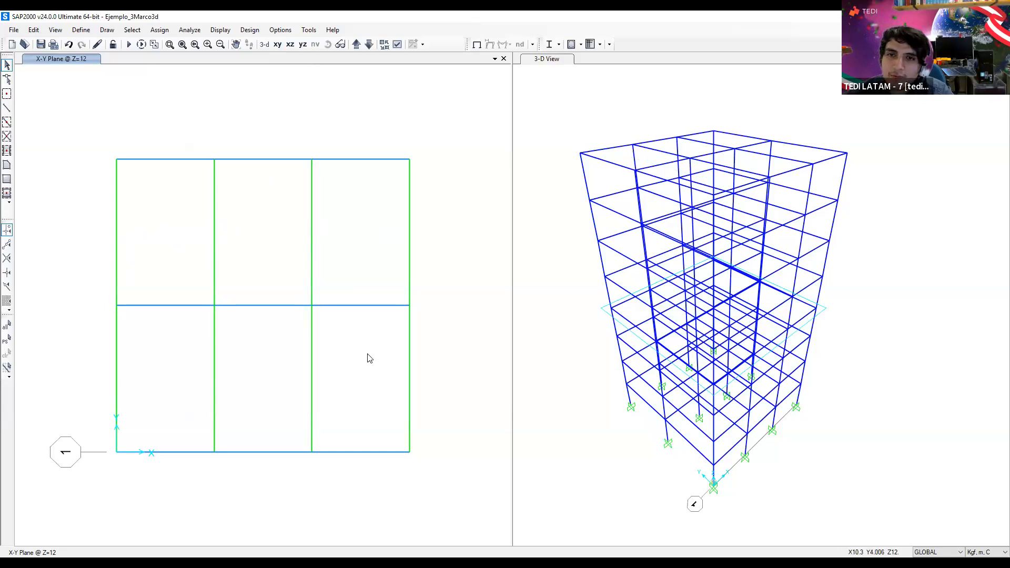
Select the X-direction beams of the Z=12 plan one row at a time, and clear the selection
left_click_drag(262, 139, 250, 179)
left_click_drag(358, 147, 347, 193)
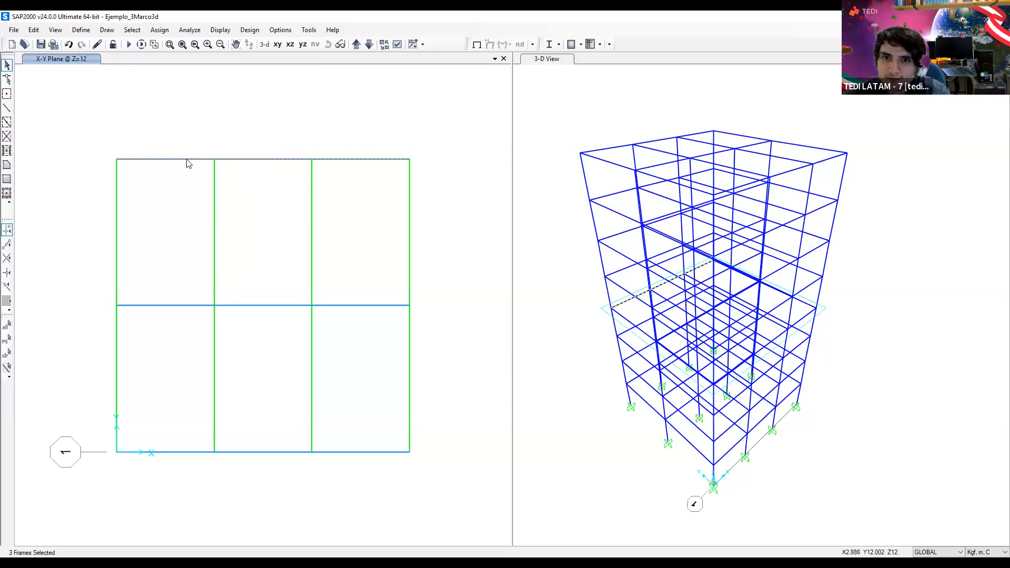
left_click_drag(104, 226, 431, 231)
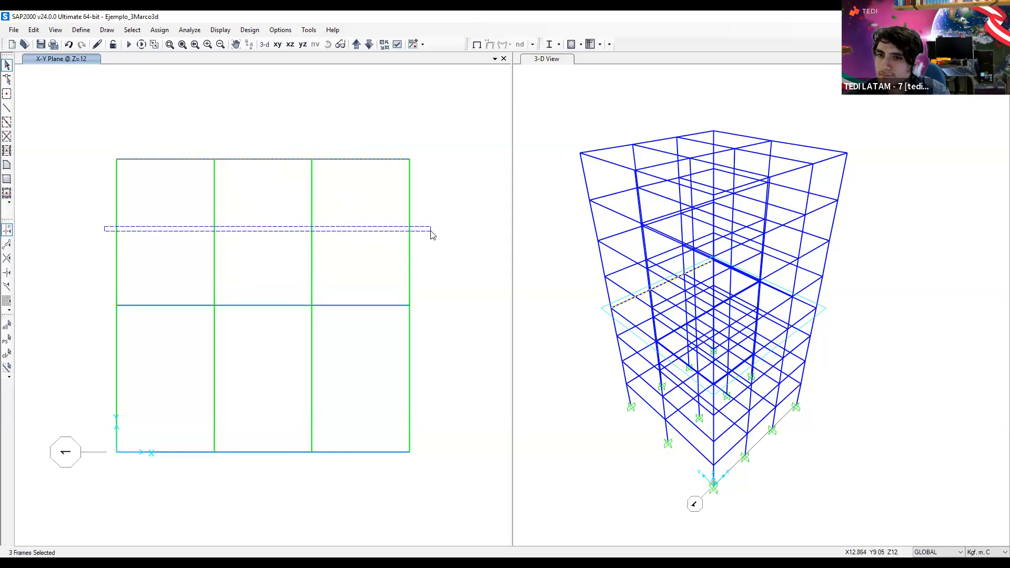
left_click_drag(430, 232, 430, 231)
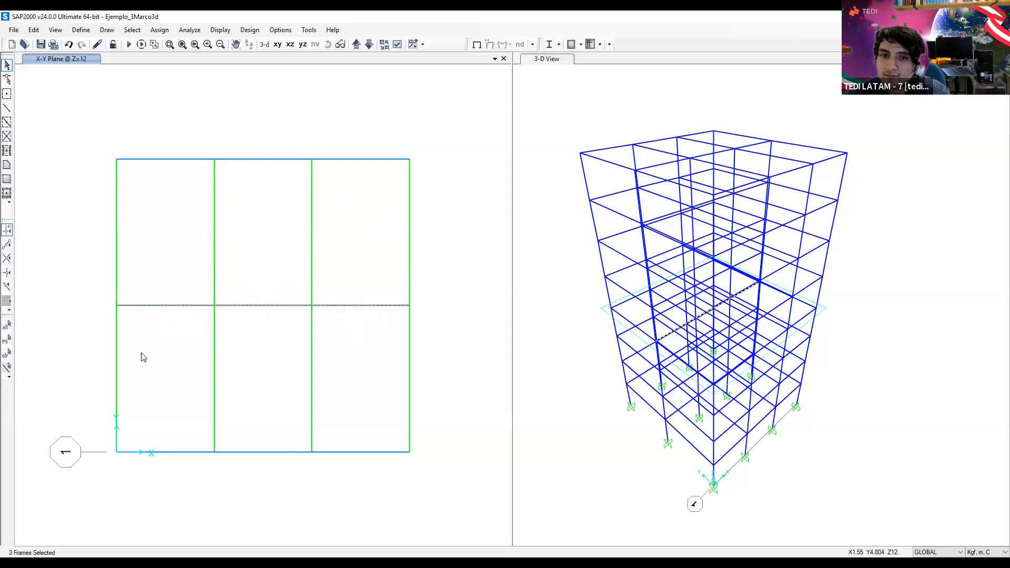
left_click_drag(101, 367, 426, 374)
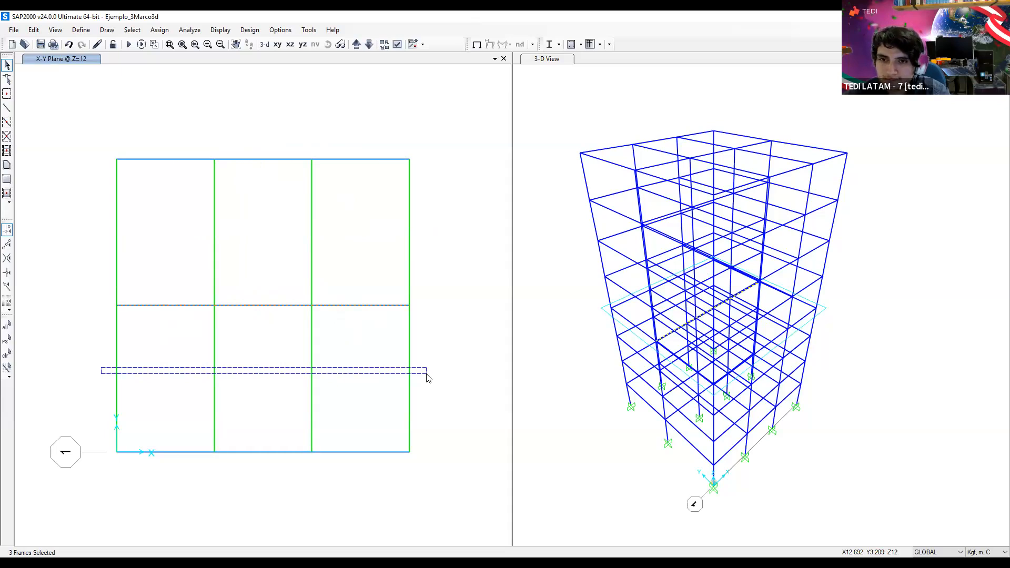
left_click_drag(427, 374, 426, 376)
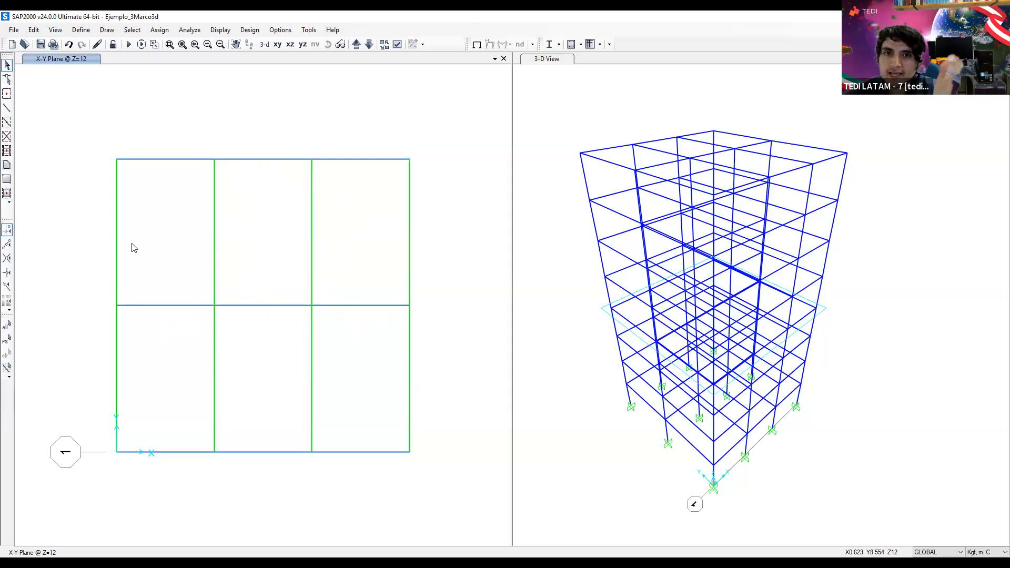
Select the Z=12 plan's edge beams at X=0 and X=12 and those along Y=0, clearing the selection after each set
left_click_drag(94, 143, 124, 473)
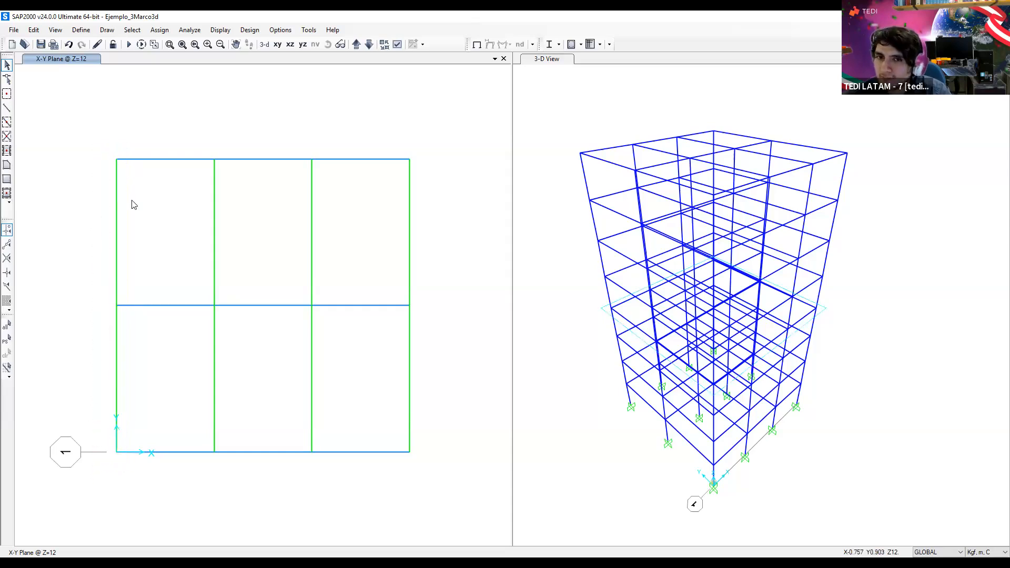
left_click_drag(104, 357, 104, 357)
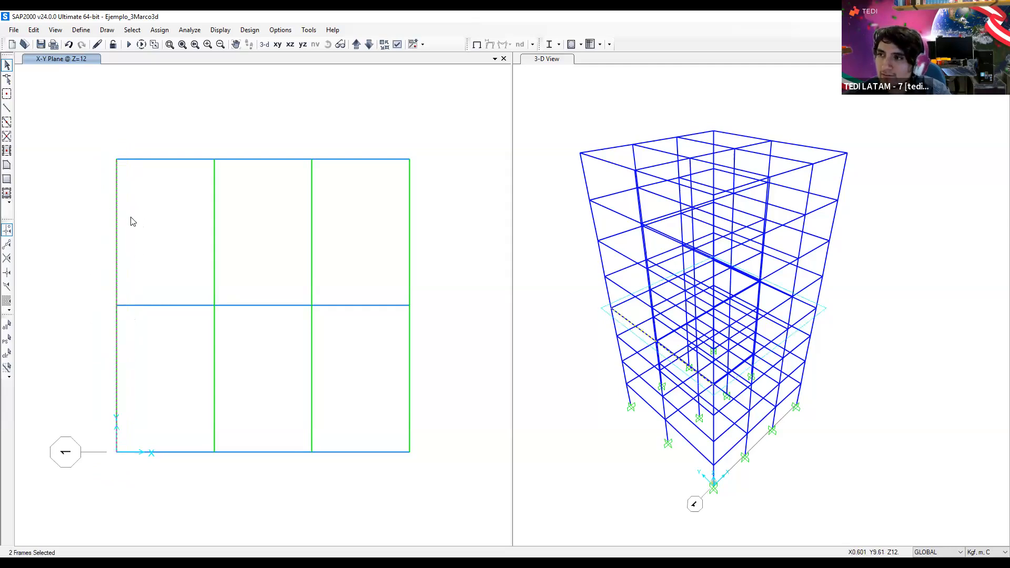
key("ctrl+q")
left_click_drag(99, 150, 125, 469)
left_click_drag(392, 137, 439, 482)
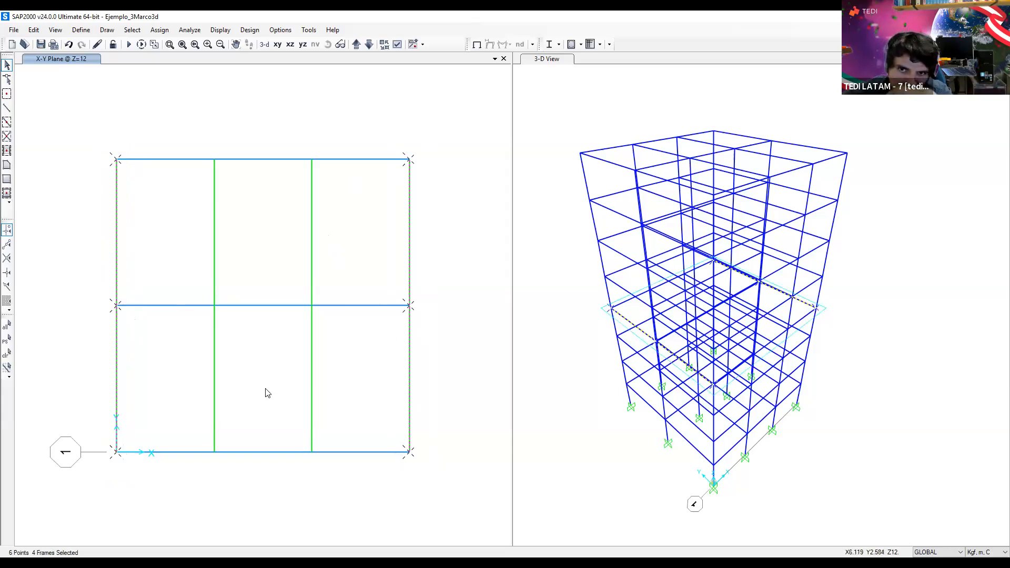
left_click_drag(94, 136, 140, 492)
key("ctrl+q")
left_click_drag(96, 446, 435, 468)
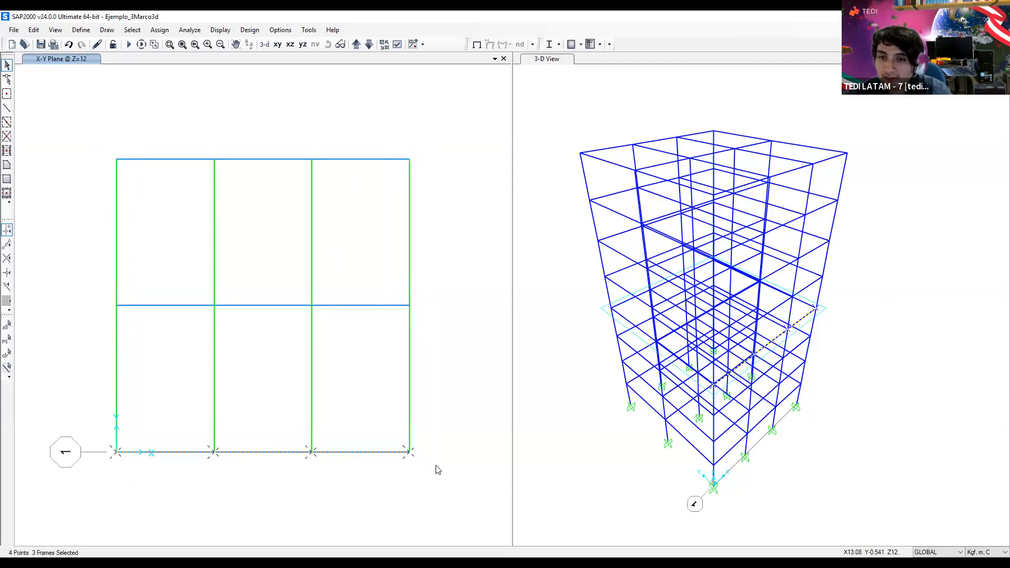
key("ctrl+q")
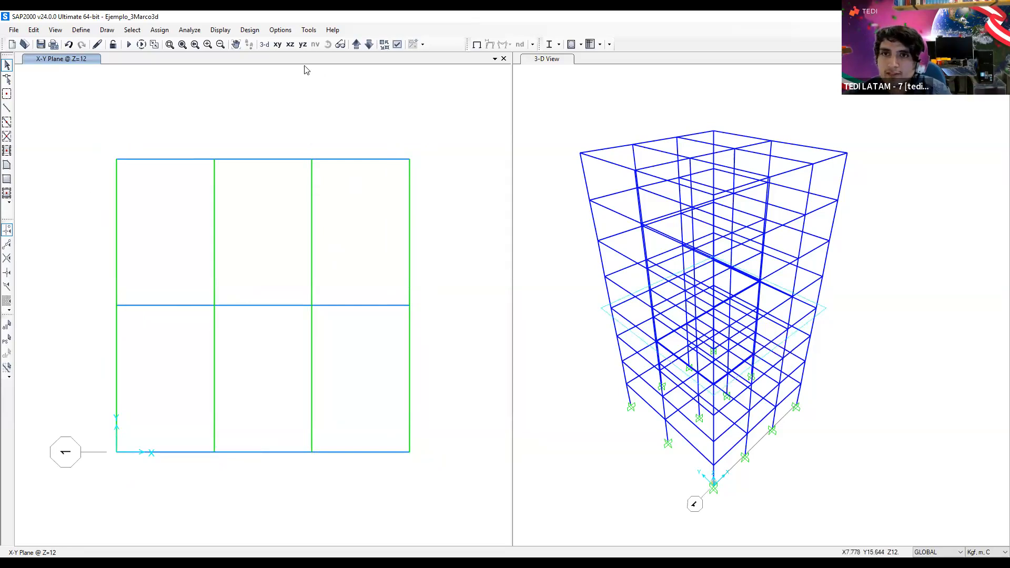
Show the X-Z elevation at Y=0 and select the beams of every storey in all three bays
left_click(290, 46)
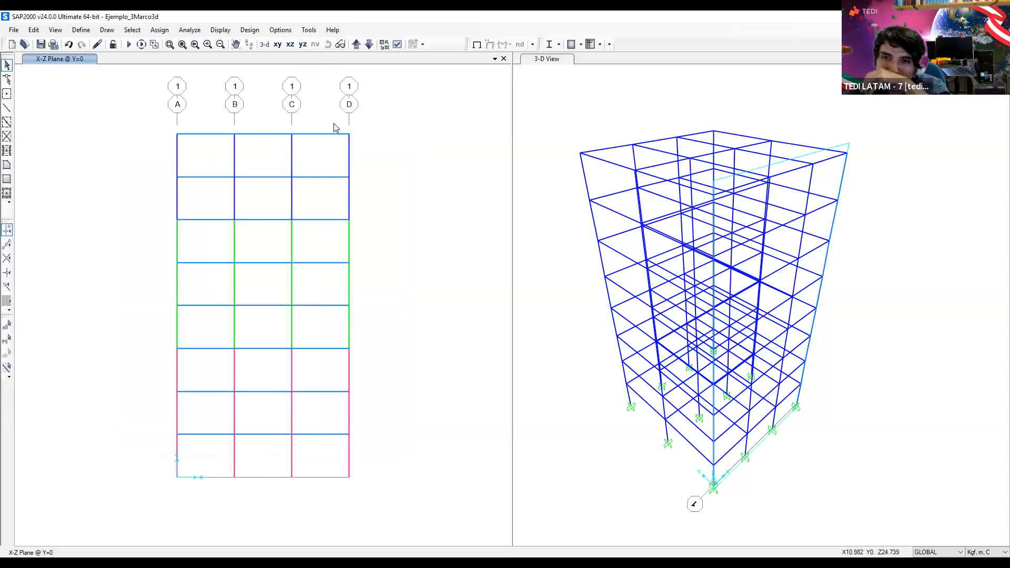
left_click_drag(334, 124, 309, 455)
left_click_drag(280, 114, 254, 452)
left_click_drag(219, 124, 205, 452)
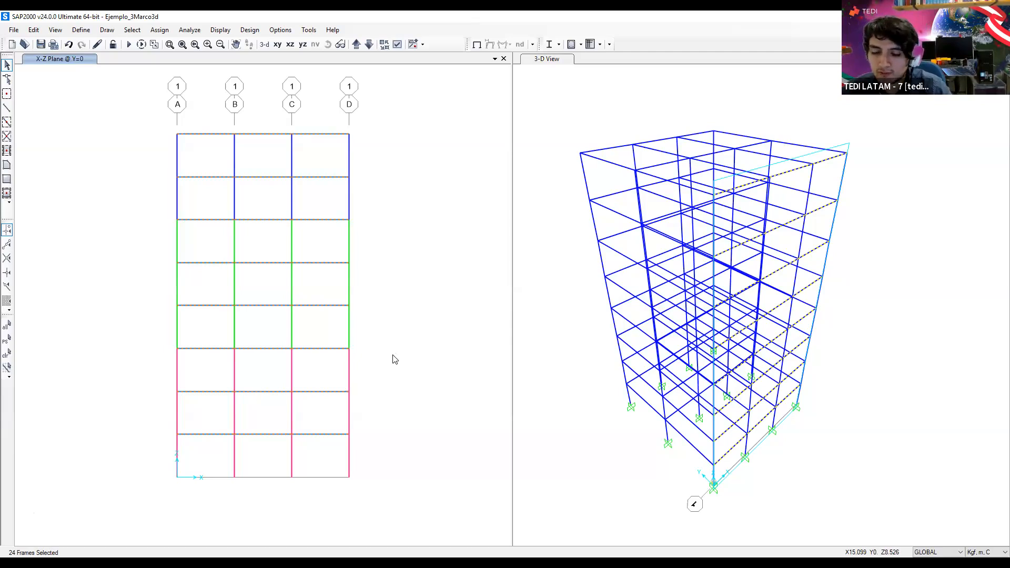
Replicate the selected Y=0 beams linearly with dx 0, a dy increment of 3 m and a number of 1
key("ctrl+r")
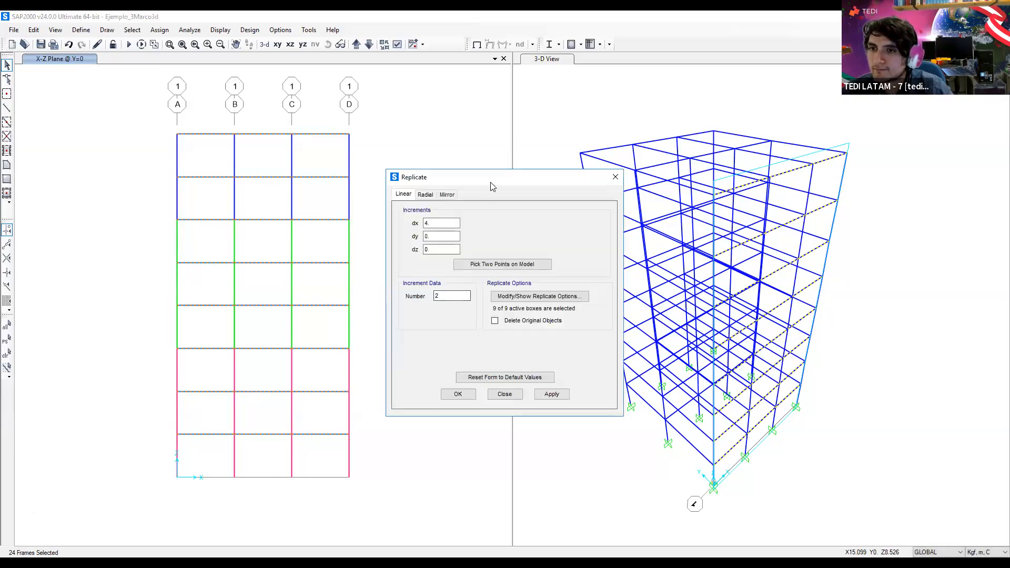
left_click_drag(491, 185, 432, 195)
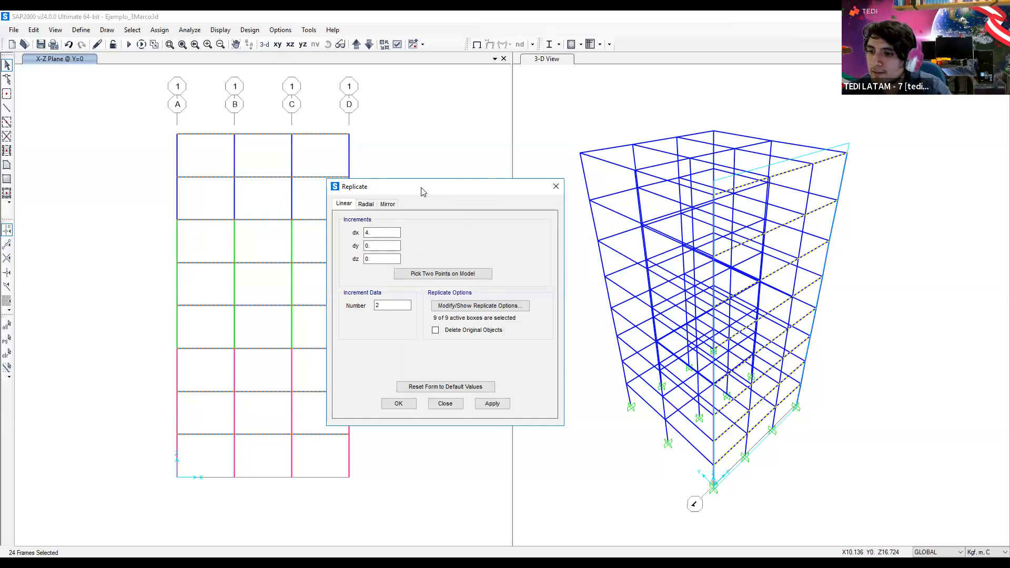
left_click_drag(421, 190, 403, 184)
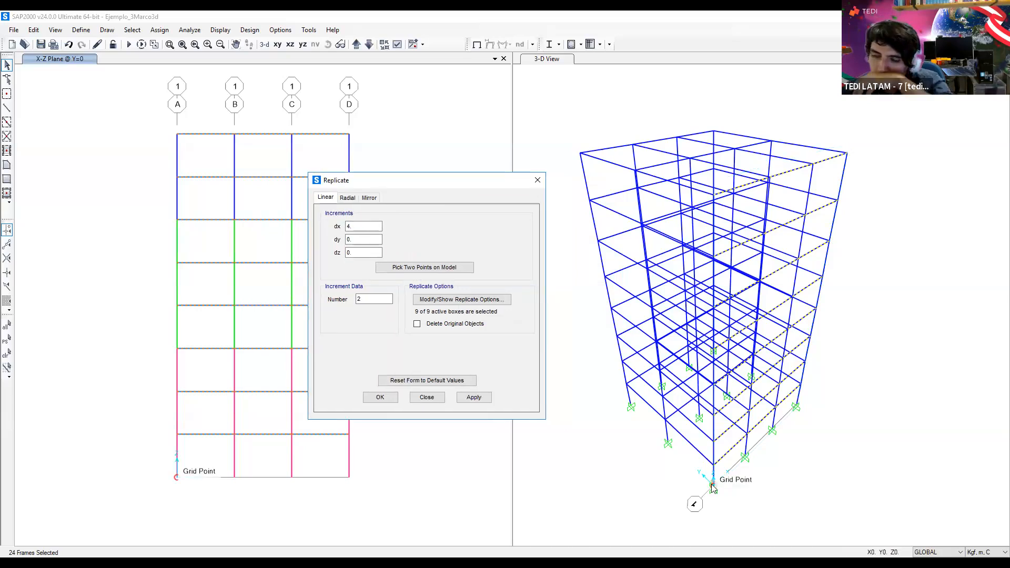
left_click_drag(366, 226, 341, 227)
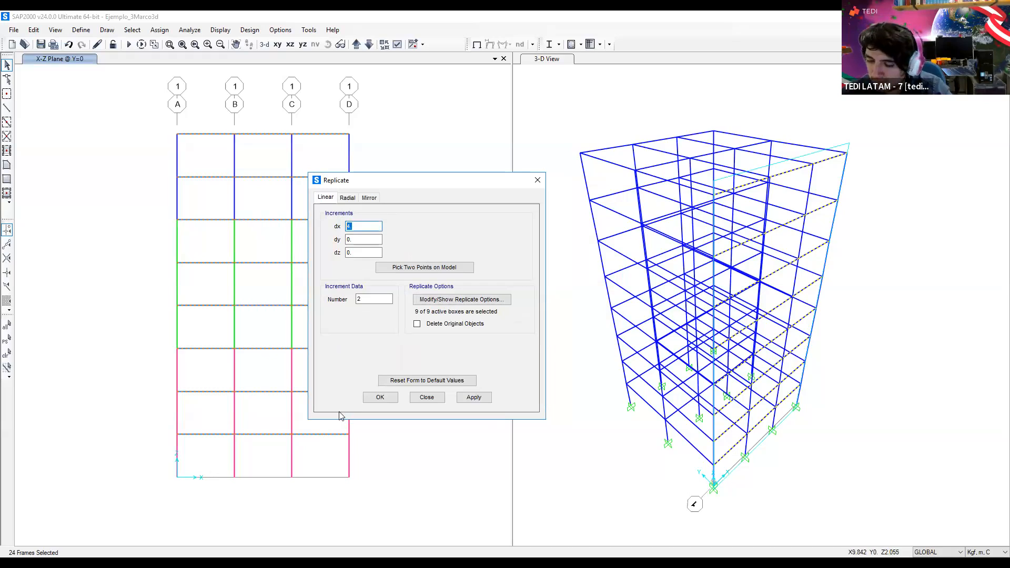
key("Tab")
left_click_drag(393, 178, 433, 175)
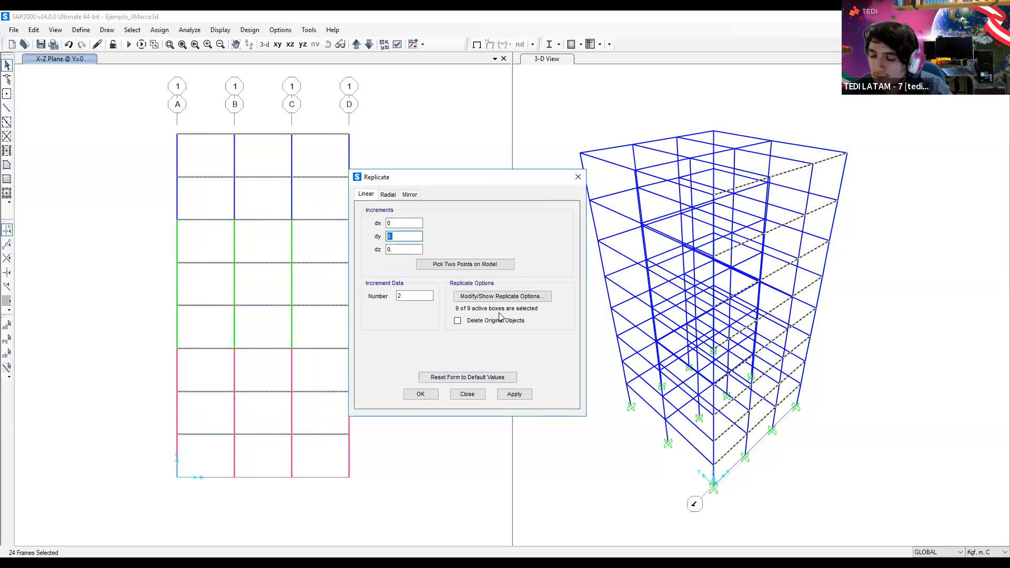
type("3")
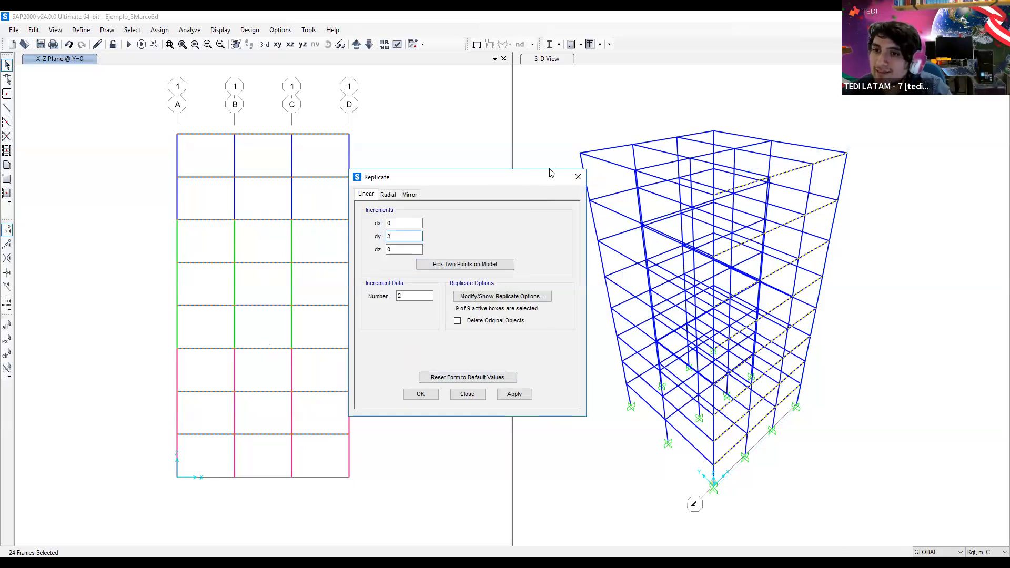
left_click_drag(508, 180, 465, 179)
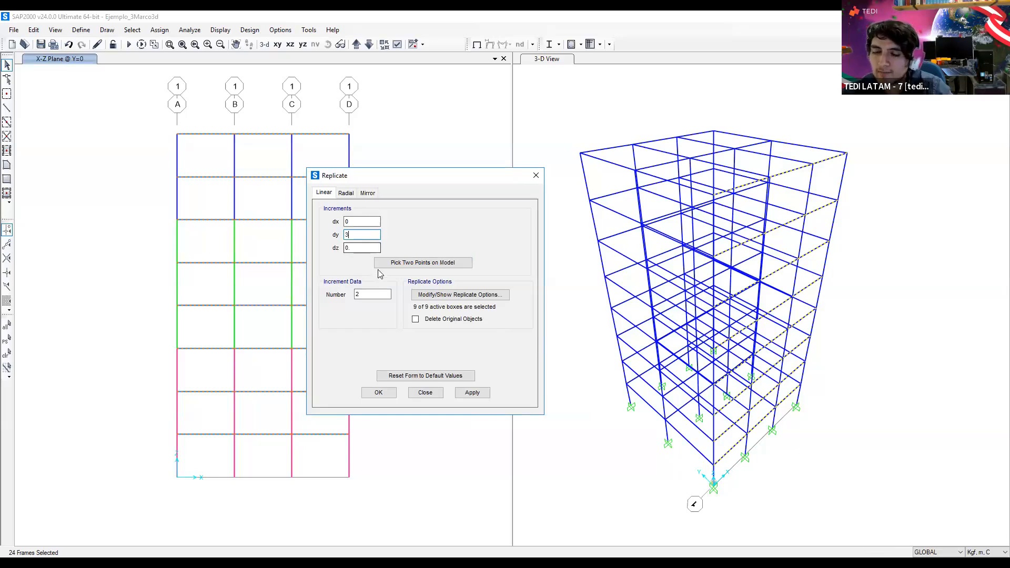
left_click_drag(371, 293, 348, 292)
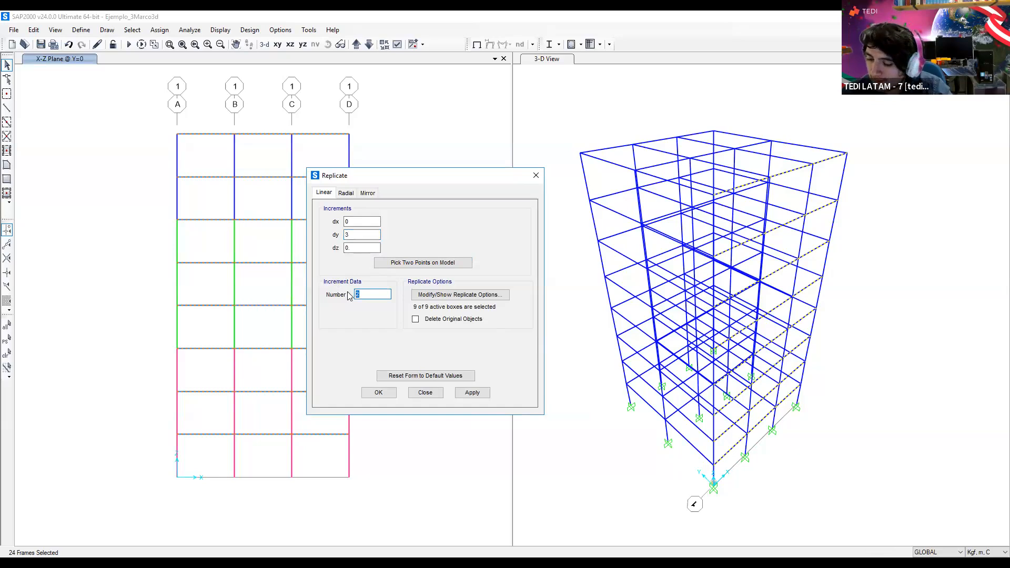
type("1")
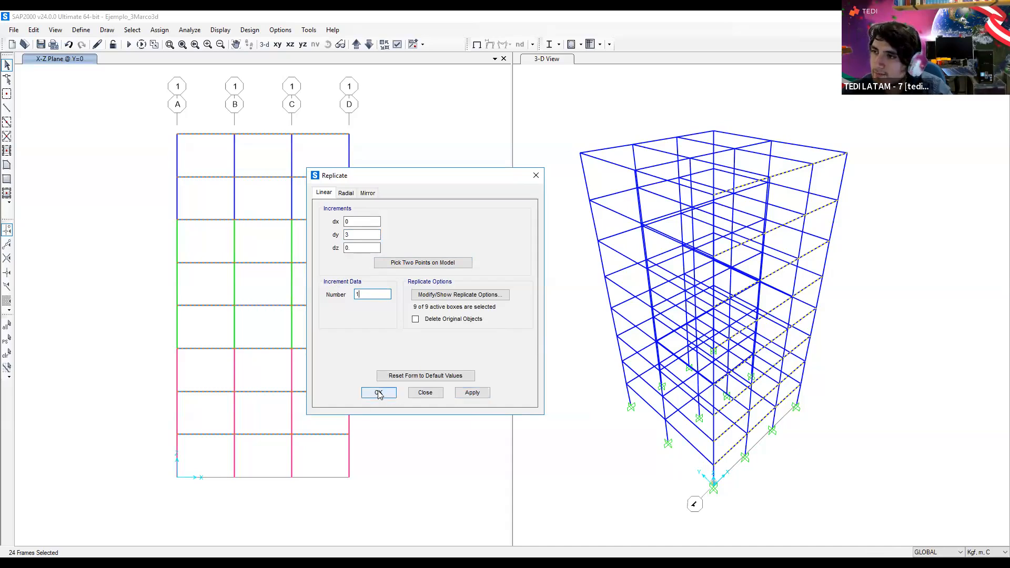
left_click(471, 393)
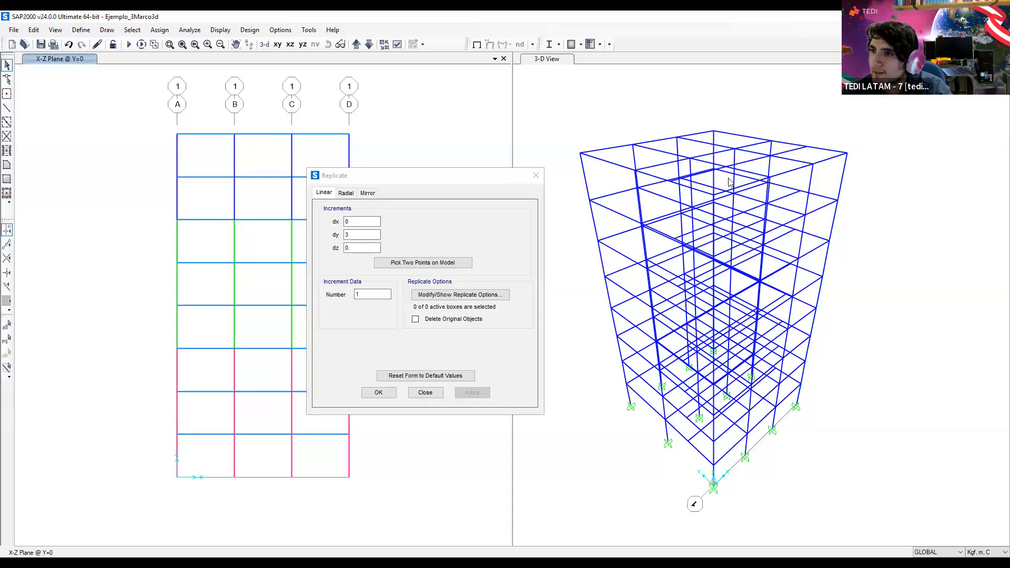
Rotate the 3-D model to inspect the replicated intermediate beams from above, and close the Replicate dialog
left_click(608, 117)
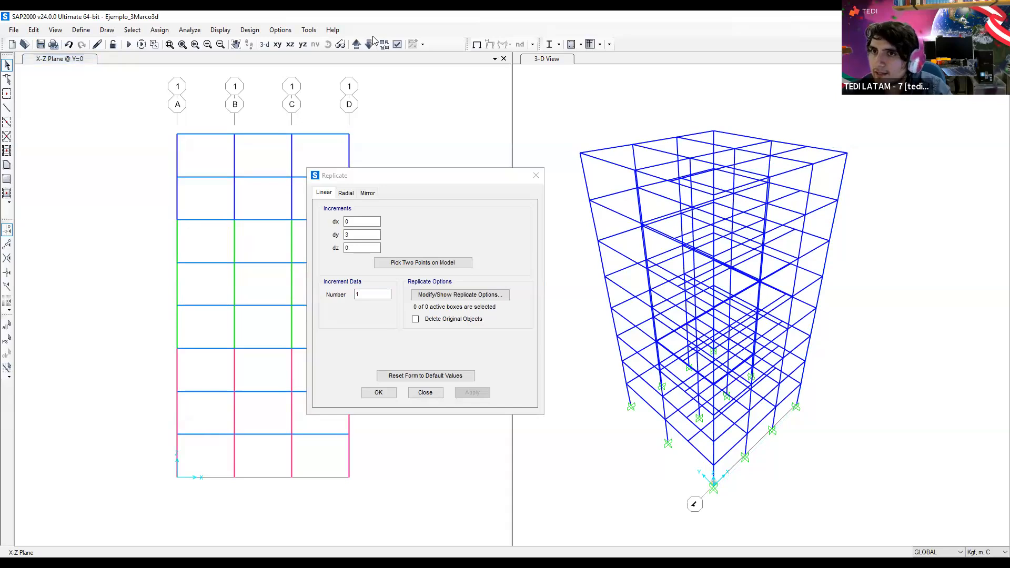
left_click(336, 46)
mouse_move(618, 127)
left_mouse_down()
mouse_move(656, 259)
mouse_move(701, 108)
mouse_move(694, 99)
mouse_move(674, 126)
mouse_move(672, 169)
mouse_move(733, 158)
left_mouse_up()
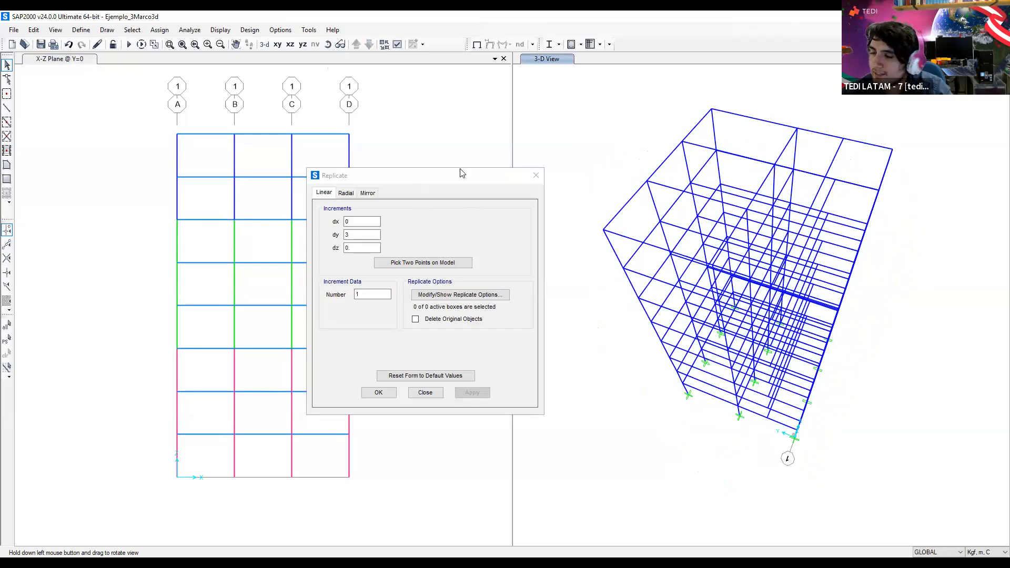
left_click_drag(460, 169, 526, 146)
left_click(383, 127)
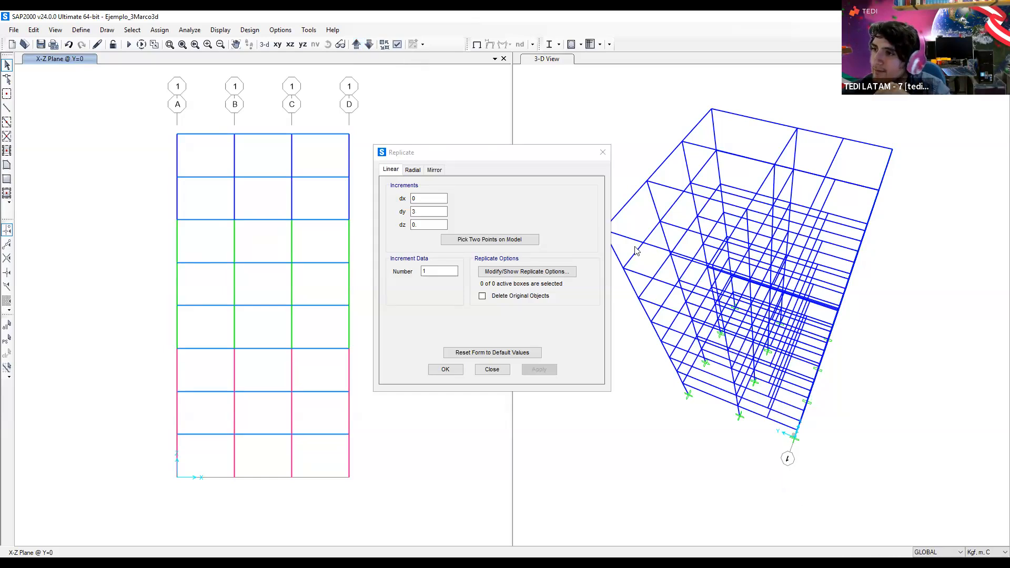
left_click(534, 156)
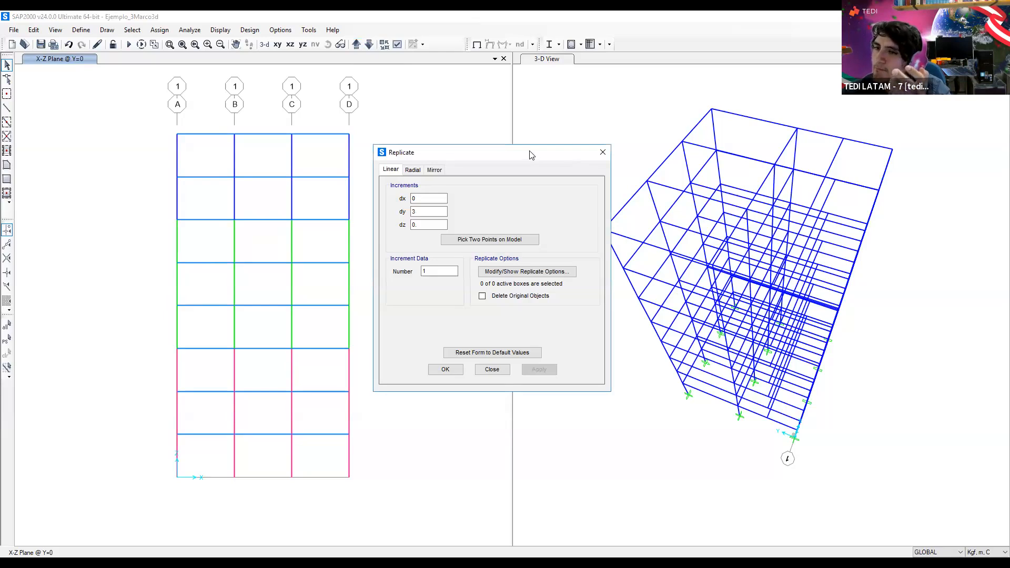
left_click_drag(530, 153, 501, 150)
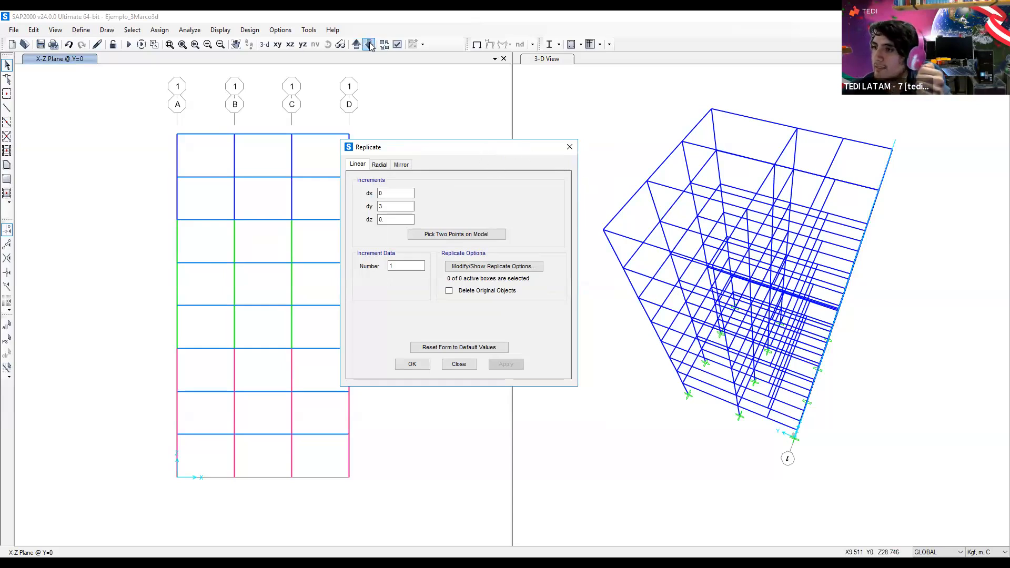
left_click(564, 148)
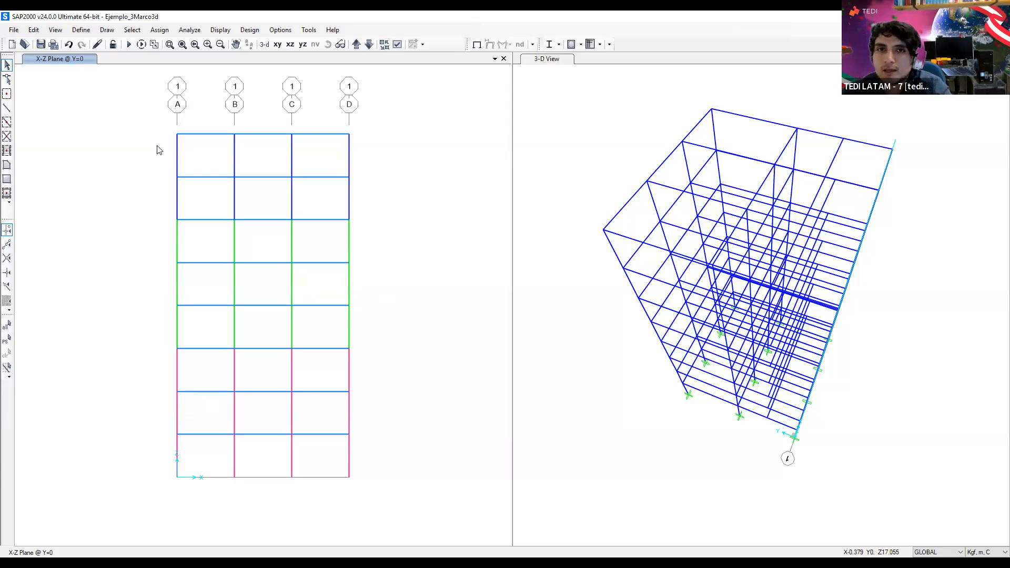
Open the grid definition of the GLOBAL coordinate system for modification and move its window off the elevation view
left_click(81, 30)
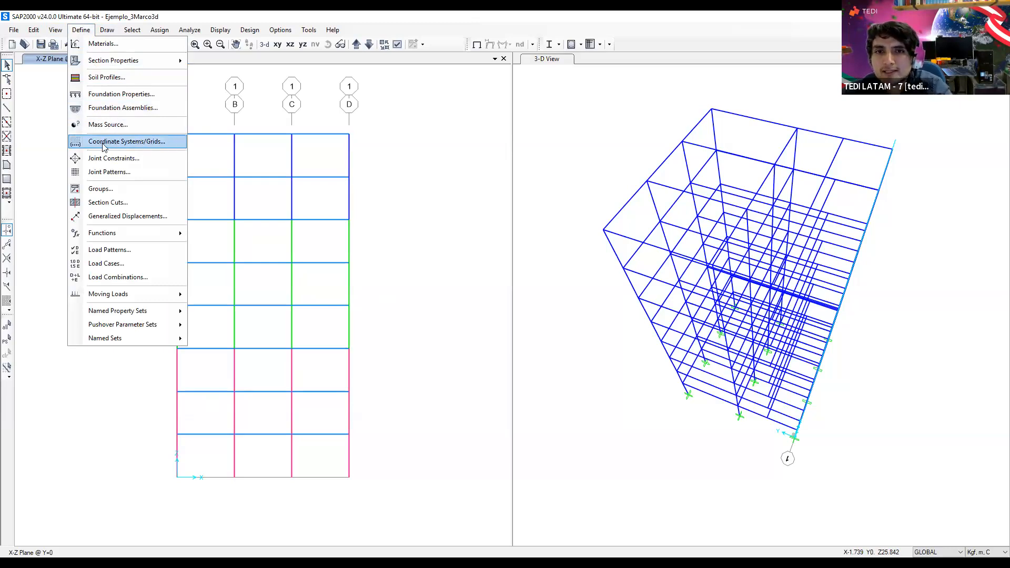
left_click(170, 142)
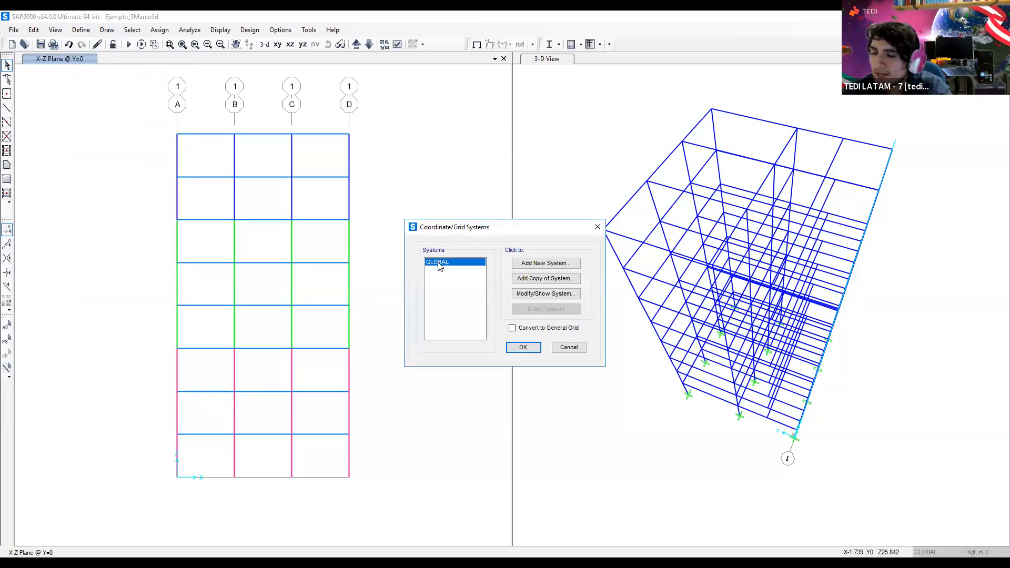
left_click(569, 297)
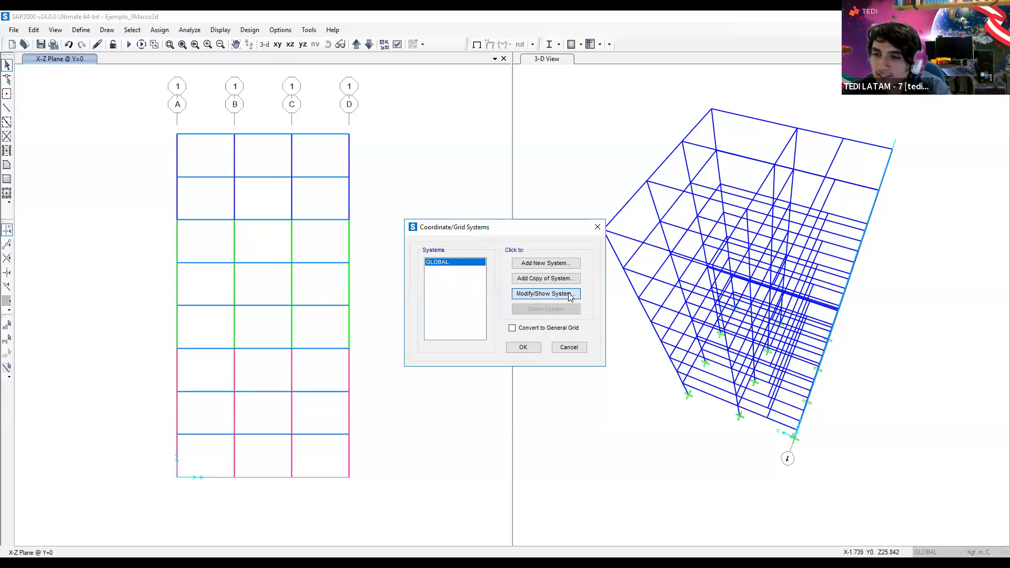
left_click(569, 296)
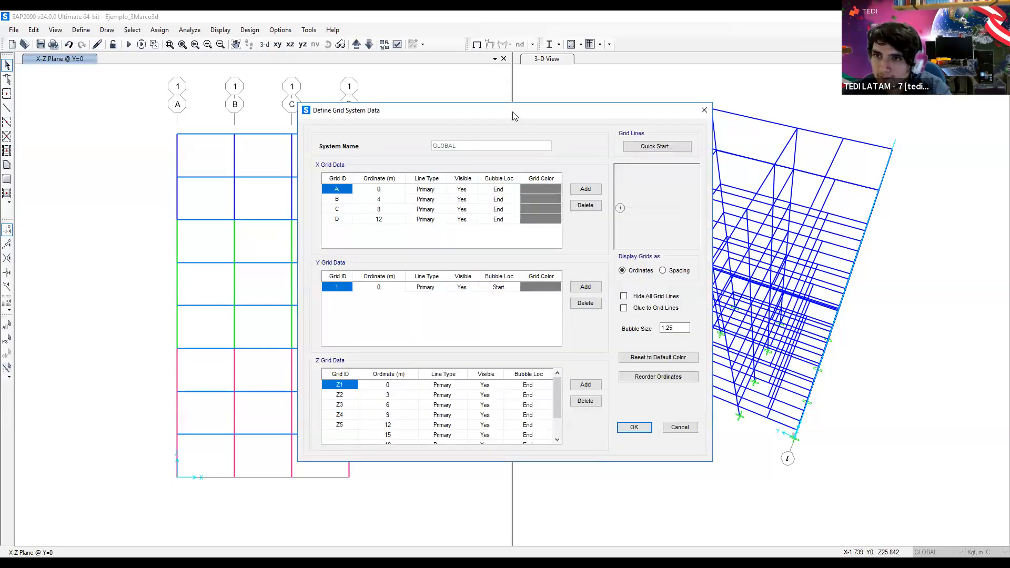
left_click_drag(514, 115, 574, 92)
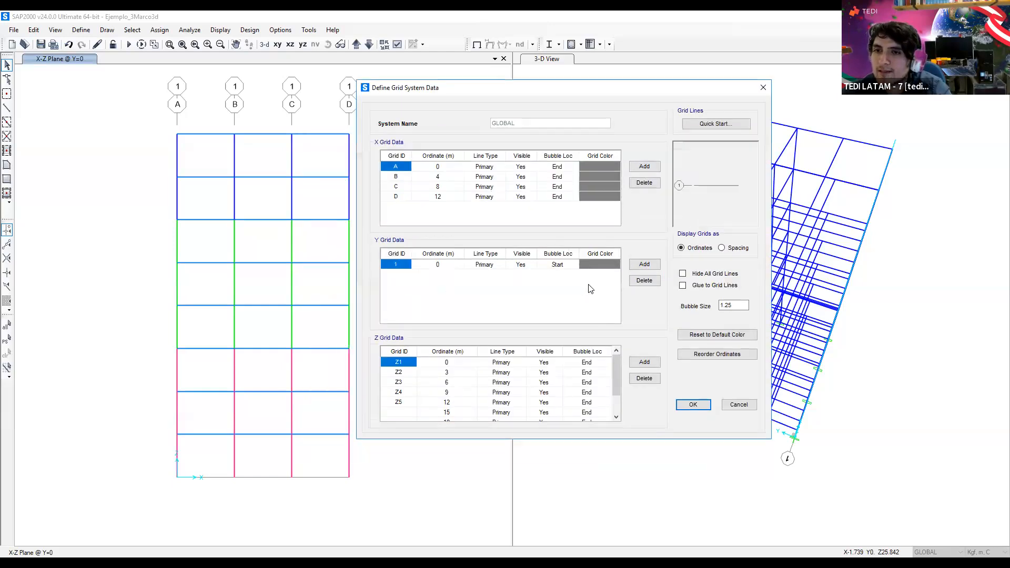
Review the X, Y and Z grid ordinates defined for the GLOBAL system, keeping the 3-D model in sight
mouse_move(616, 381)
left_mouse_down()
mouse_move(615, 408)
mouse_move(614, 371)
mouse_move(614, 411)
mouse_move(615, 394)
left_mouse_up()
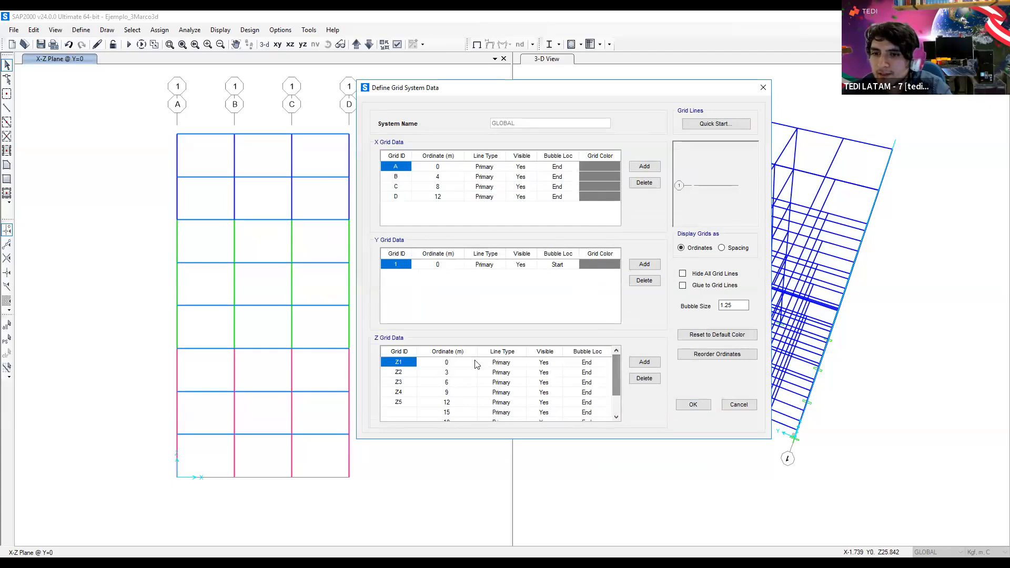
left_click(454, 176)
key("Up")
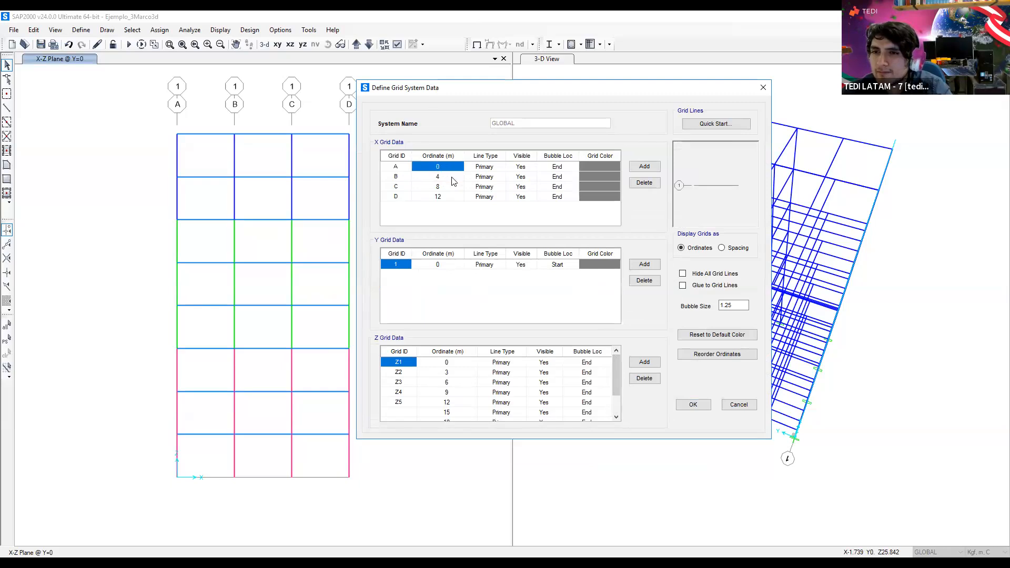
left_click(451, 179)
left_click(451, 187)
left_click(451, 197)
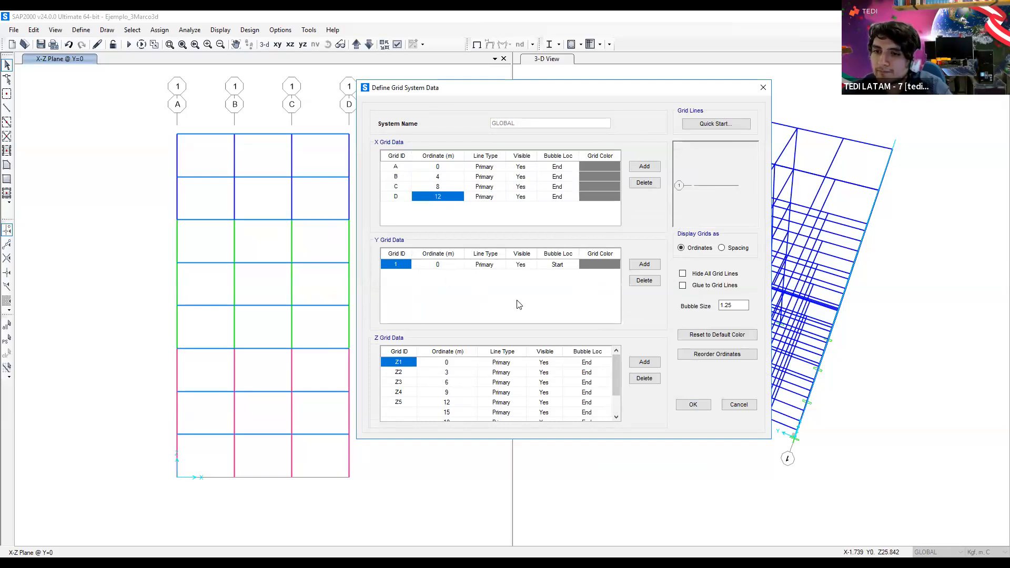
left_click(438, 265)
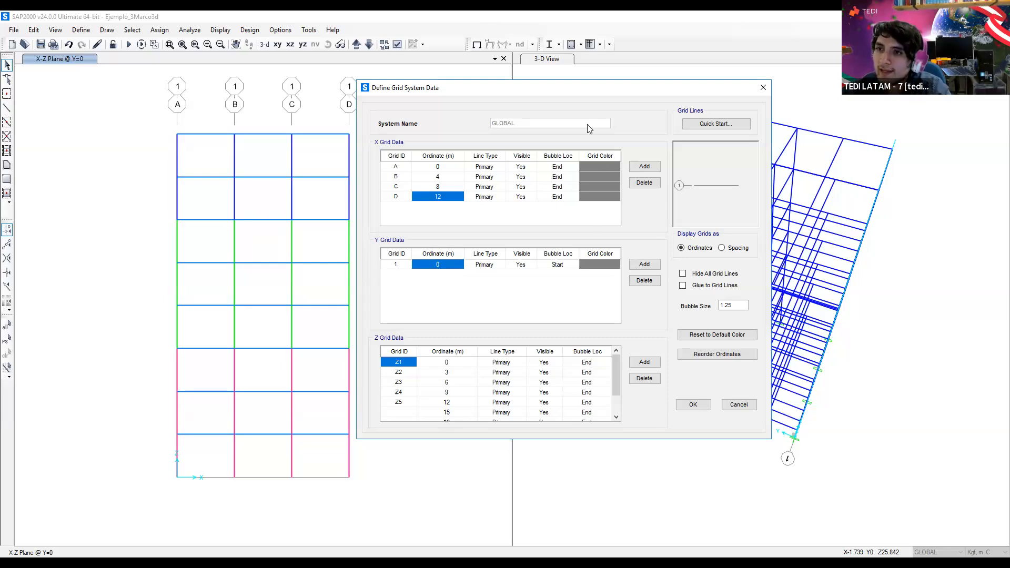
left_click_drag(414, 87, 256, 119)
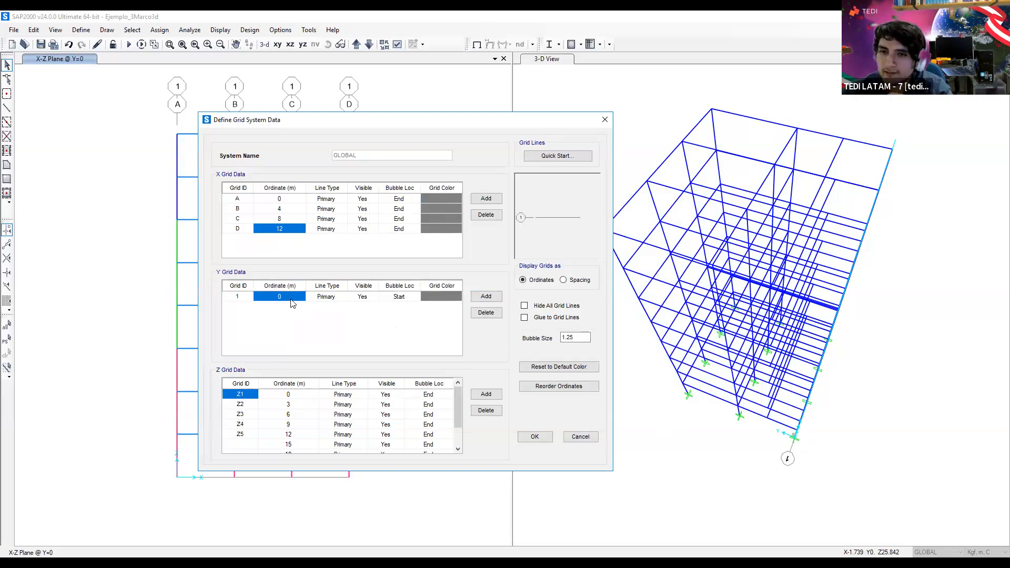
Add Y grid line 2 to the GLOBAL system at an ordinate of 6 m
left_click(495, 298)
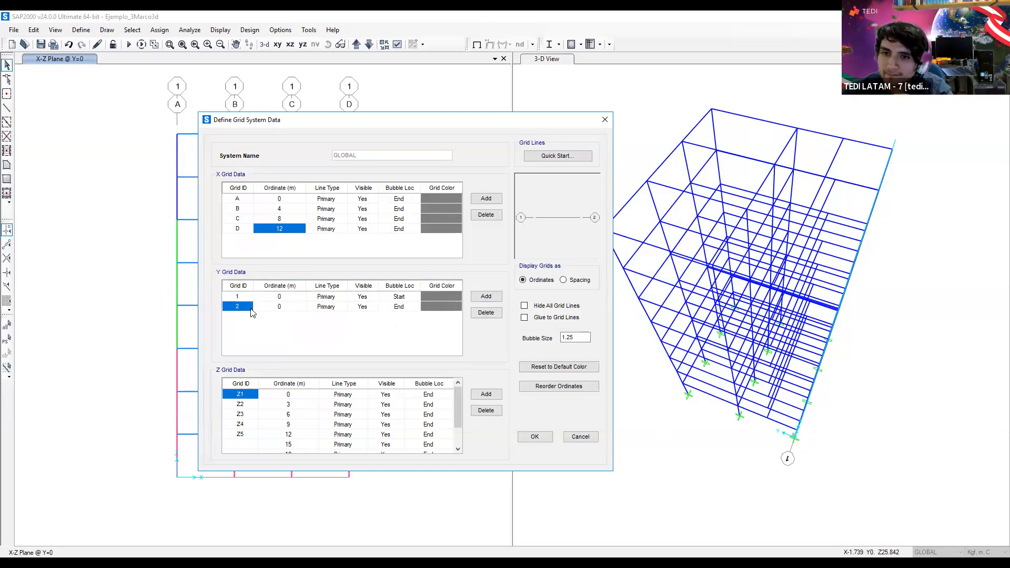
left_click(285, 310)
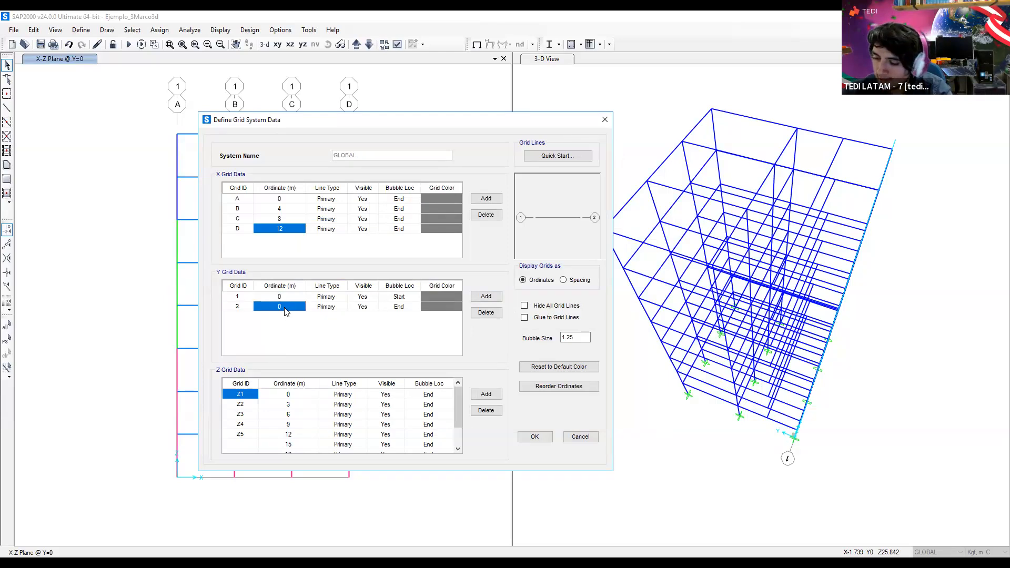
type("6")
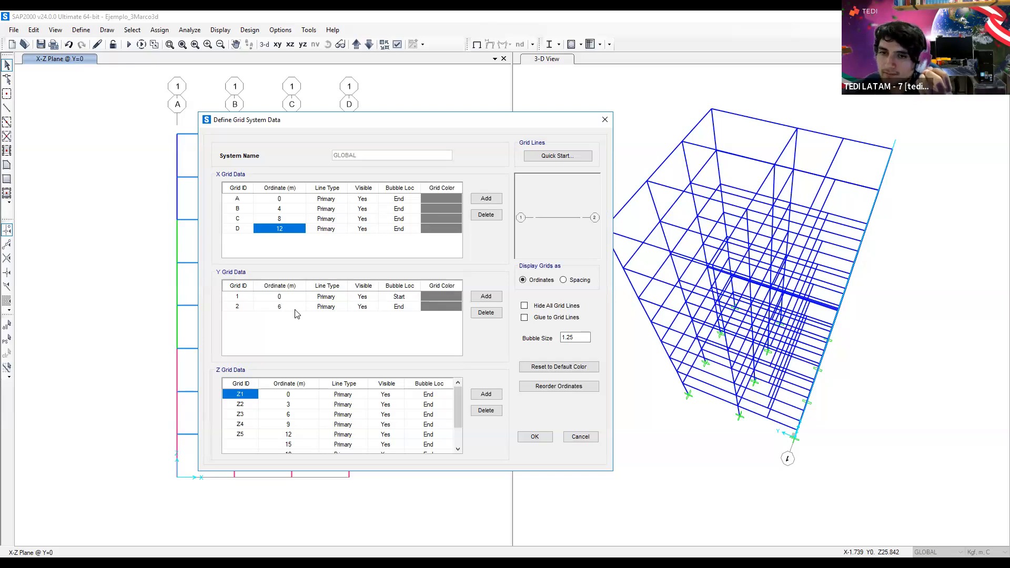
double_click(266, 303)
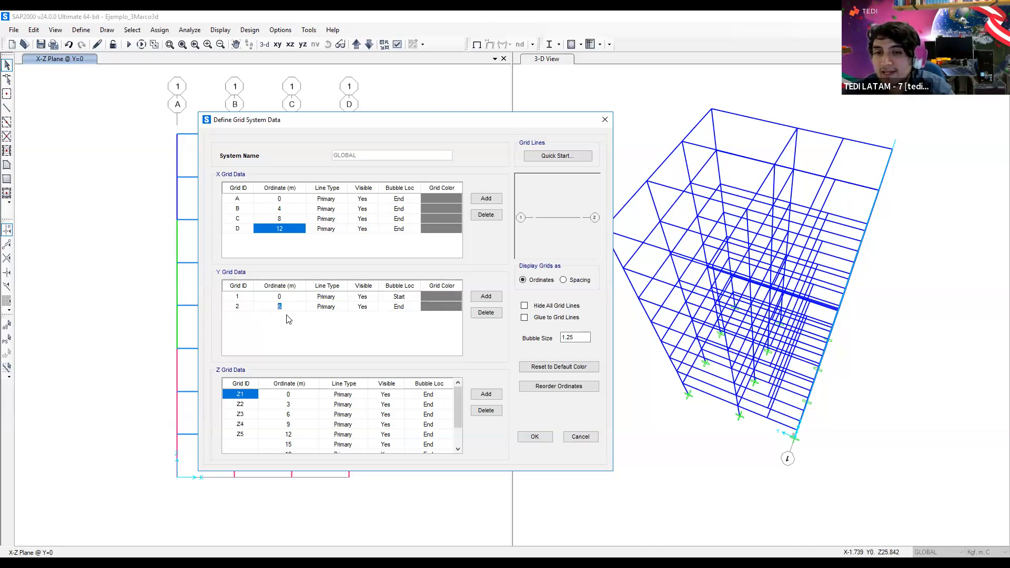
left_click(296, 304)
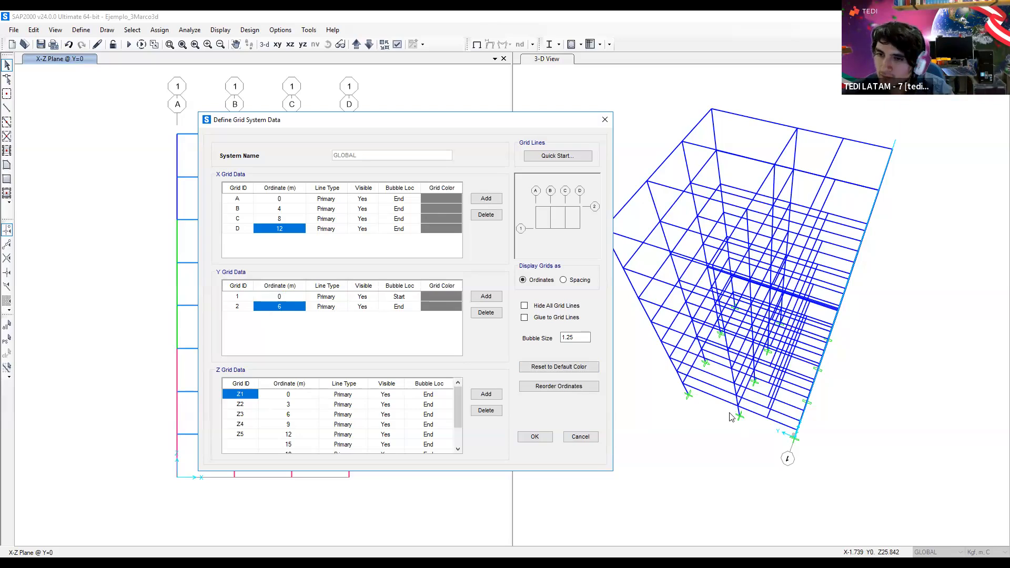
Add Y grid line 3 at an ordinate of 12 m and check the ordinates of the three Y grid lines
left_click(486, 297)
left_click(293, 319)
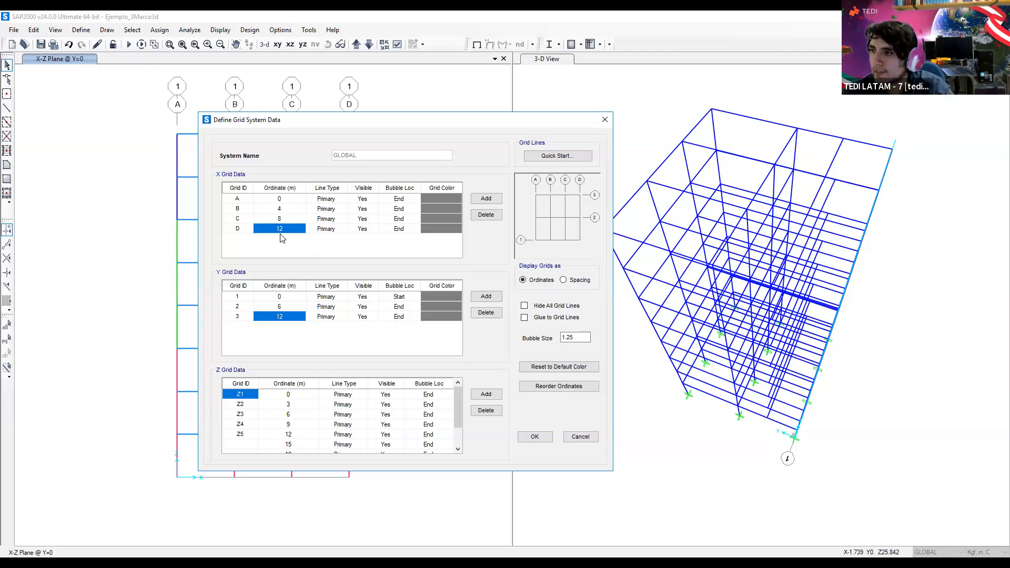
left_click(291, 298)
left_click(293, 307)
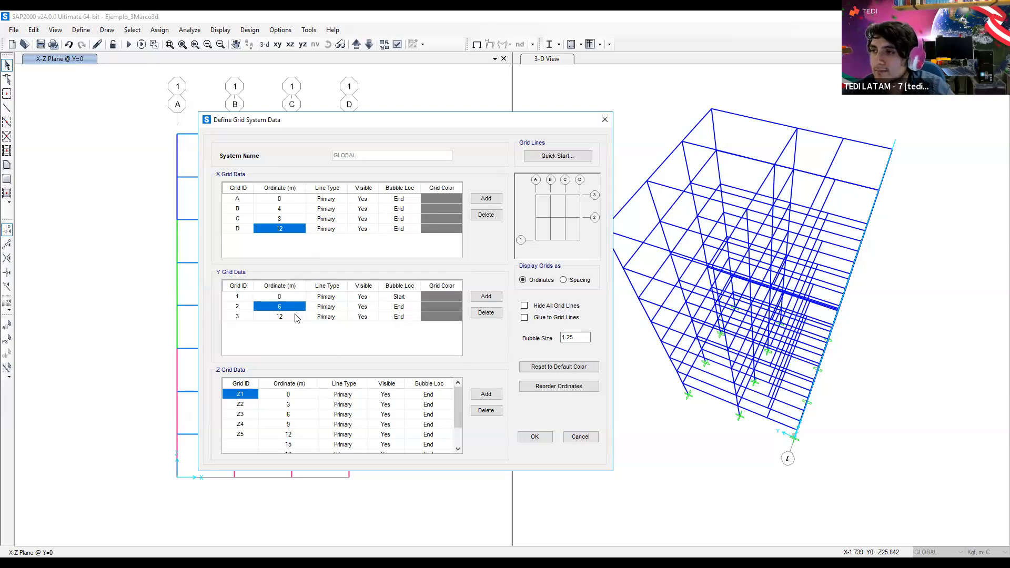
left_click(295, 317)
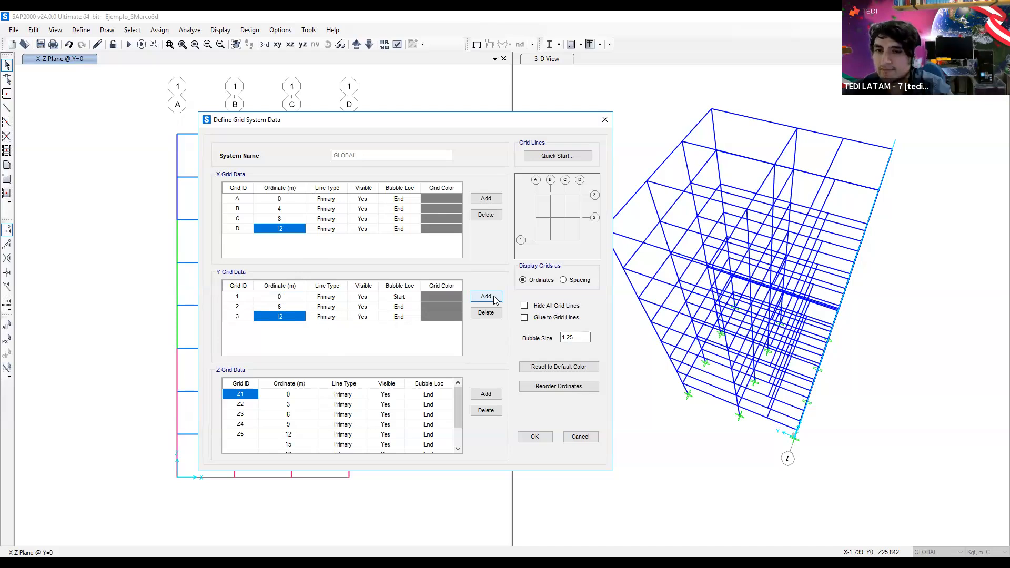
left_click(289, 319)
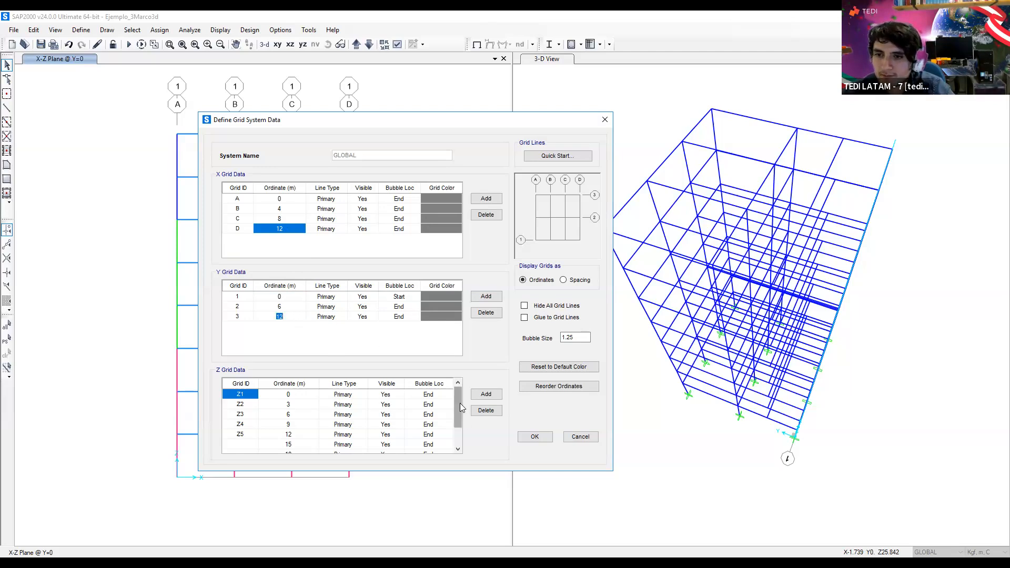
Check the Z grid ordinates through to the highest level and accept the modified GLOBAL grid system
mouse_move(459, 401)
left_mouse_down()
mouse_move(458, 430)
mouse_move(457, 391)
left_mouse_up()
left_click(289, 415)
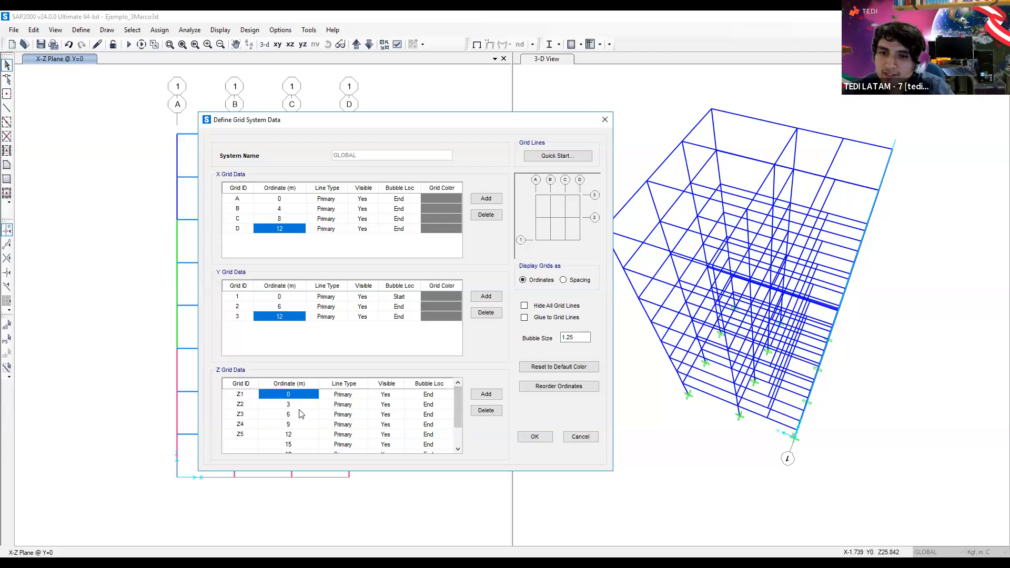
left_click(300, 427)
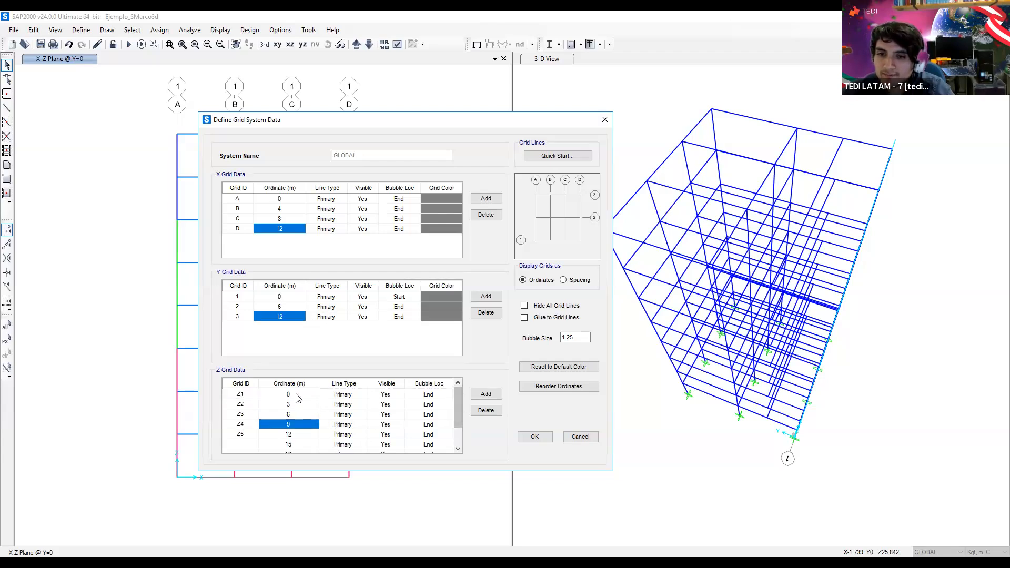
left_click_drag(458, 408, 458, 424)
left_click(302, 445)
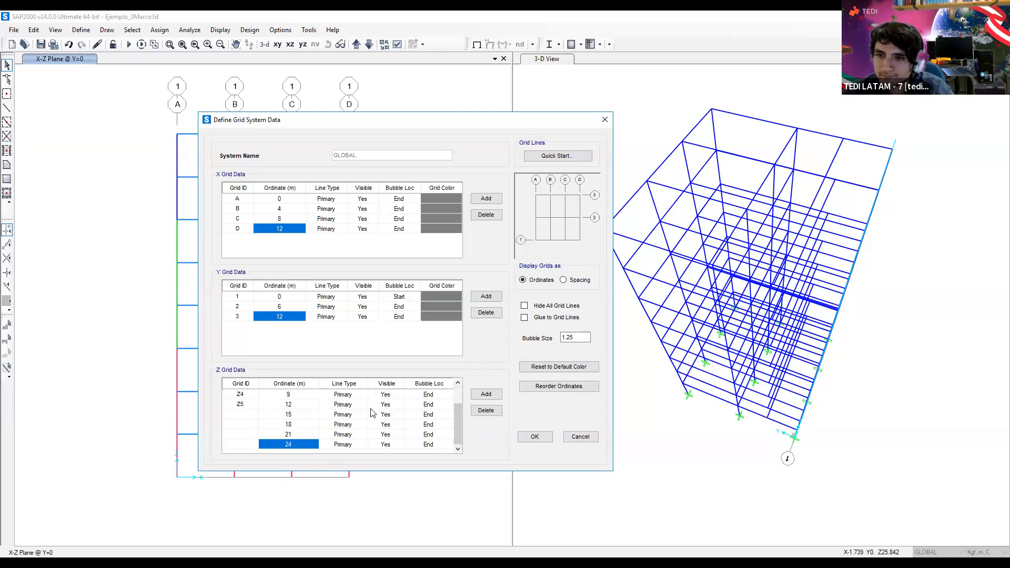
left_click(540, 441)
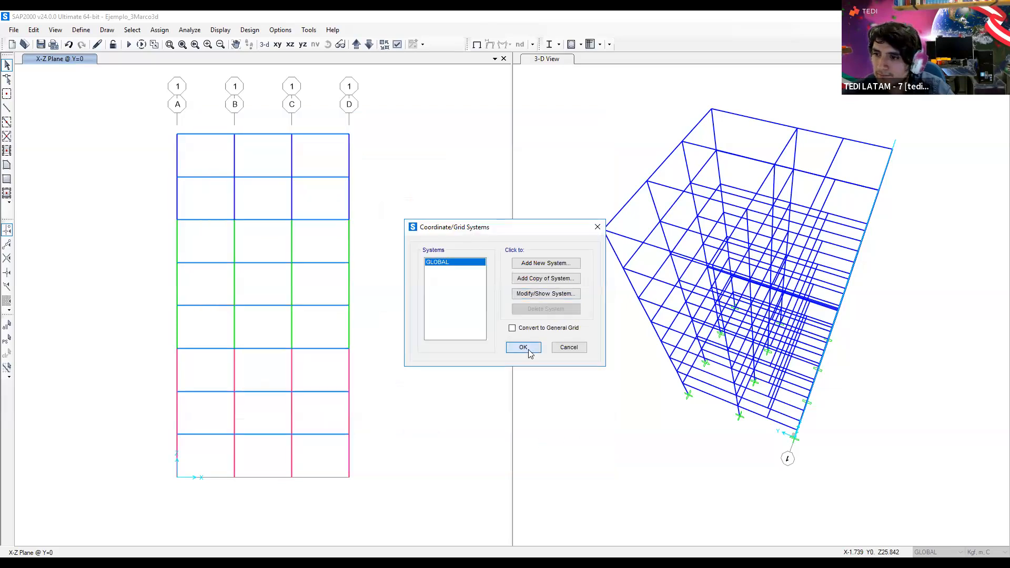
left_click(528, 351)
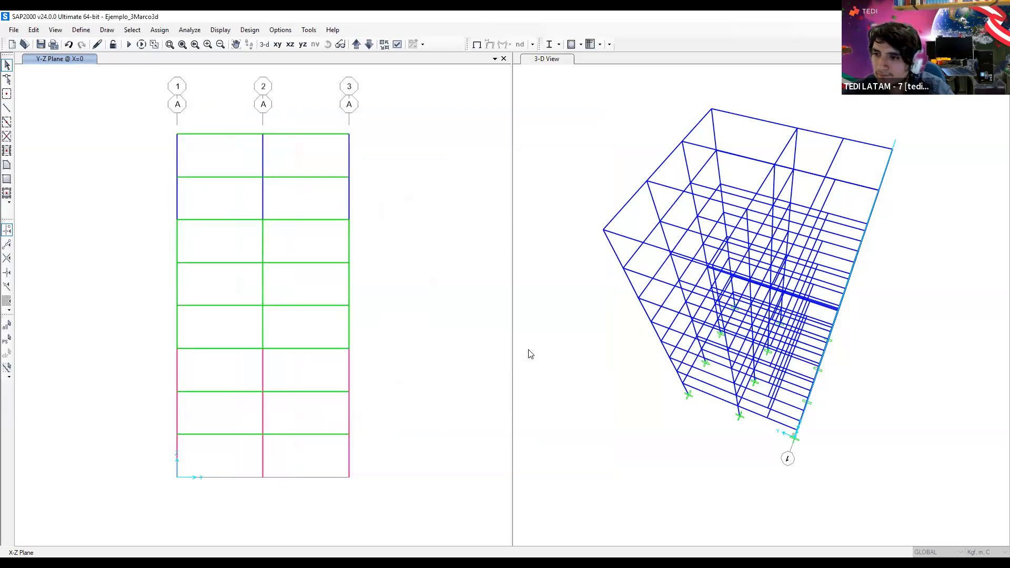
Show the X-Z elevation at Y=0 and replicate the Z=18 beam between grids C and D with a dy of 3 m
left_click(397, 411)
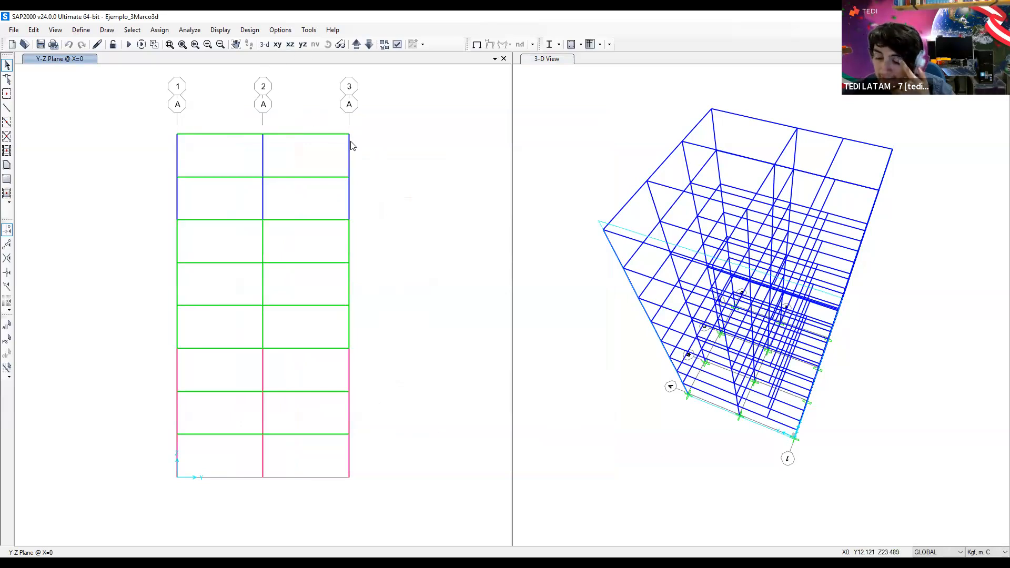
left_click(293, 45)
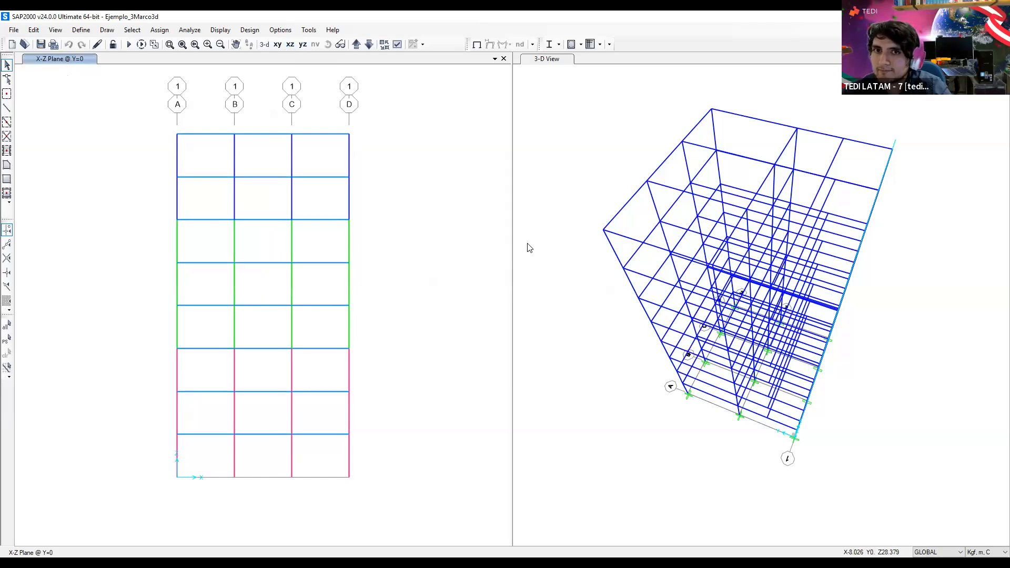
left_click_drag(337, 202, 319, 240)
key("ctrl+r")
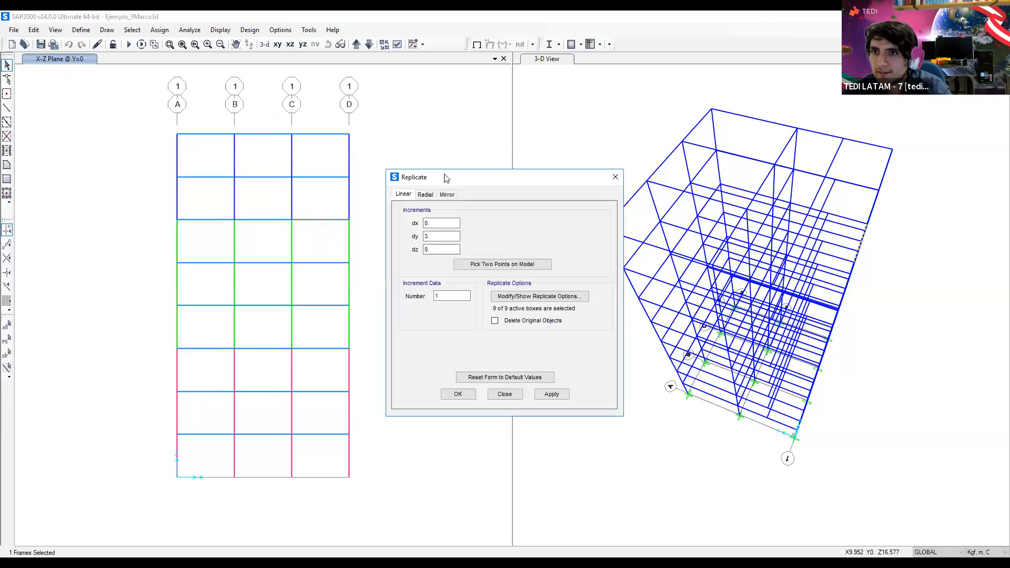
key("Return")
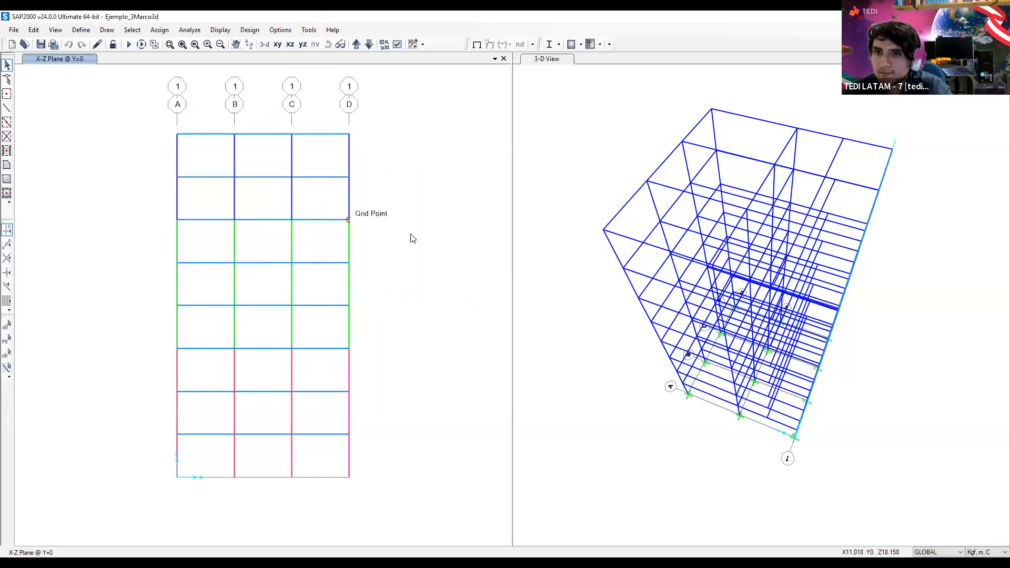
Show the X-Z elevation at Y=6 and select the beams of every storey in all three bays
left_click(356, 45)
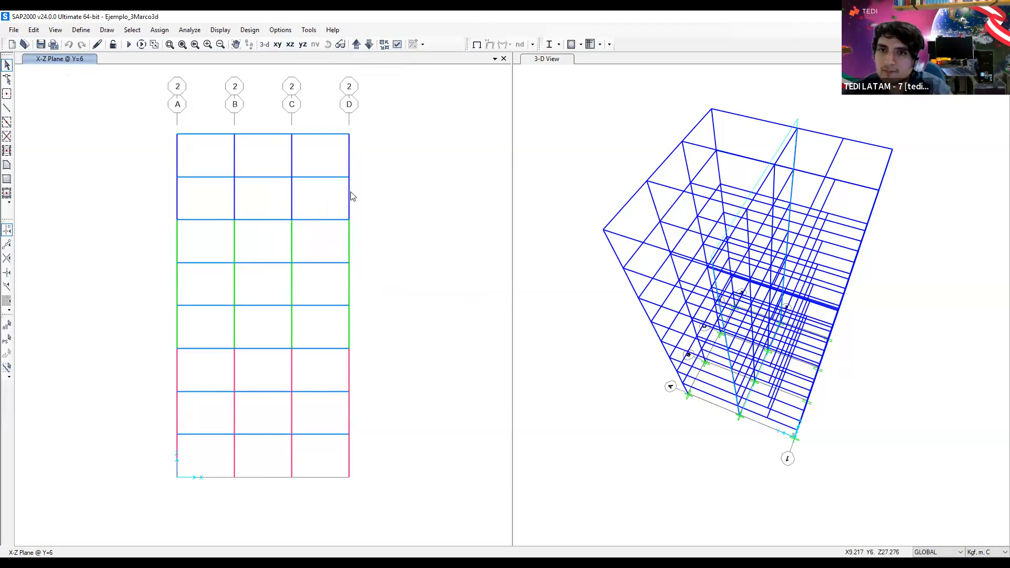
left_click_drag(332, 112, 326, 473)
left_click_drag(274, 116, 255, 465)
left_click_drag(218, 114, 204, 453)
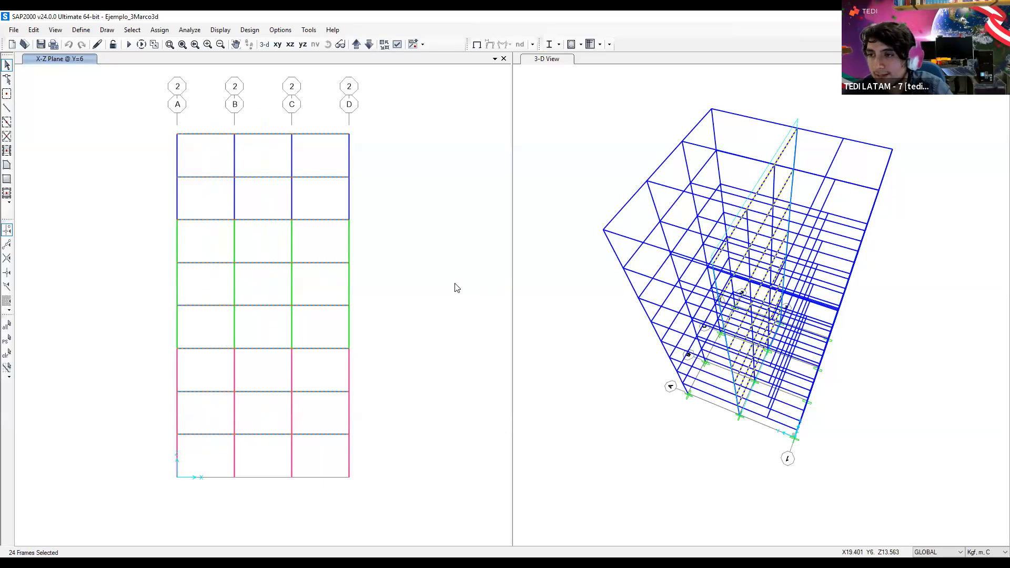
Replicate the selected Y=6 beams linearly with dx 0, dy 3 m, dz 0 and a number of 1
key("ctrl+r")
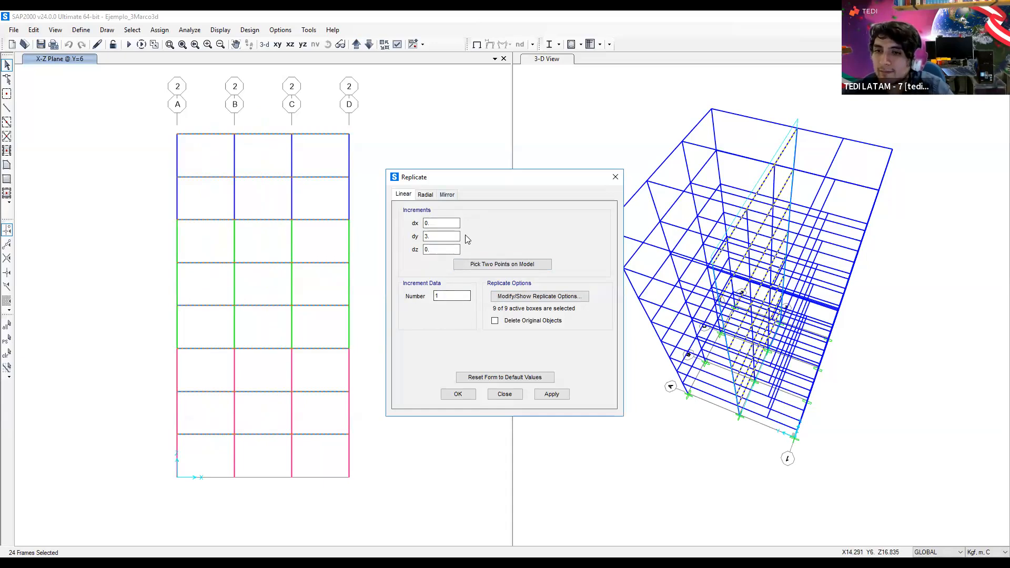
left_click_drag(455, 236, 415, 240)
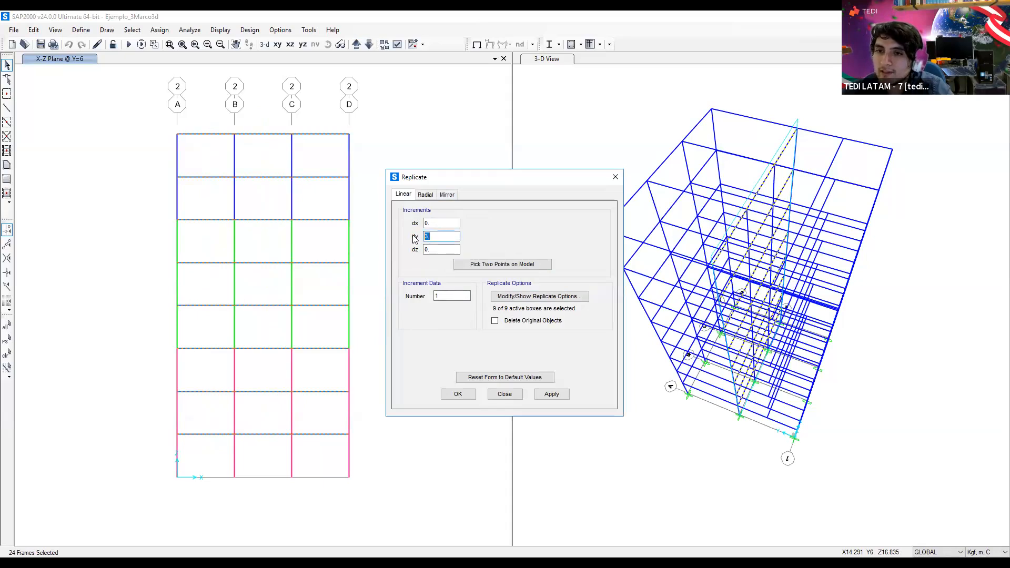
left_click(447, 237)
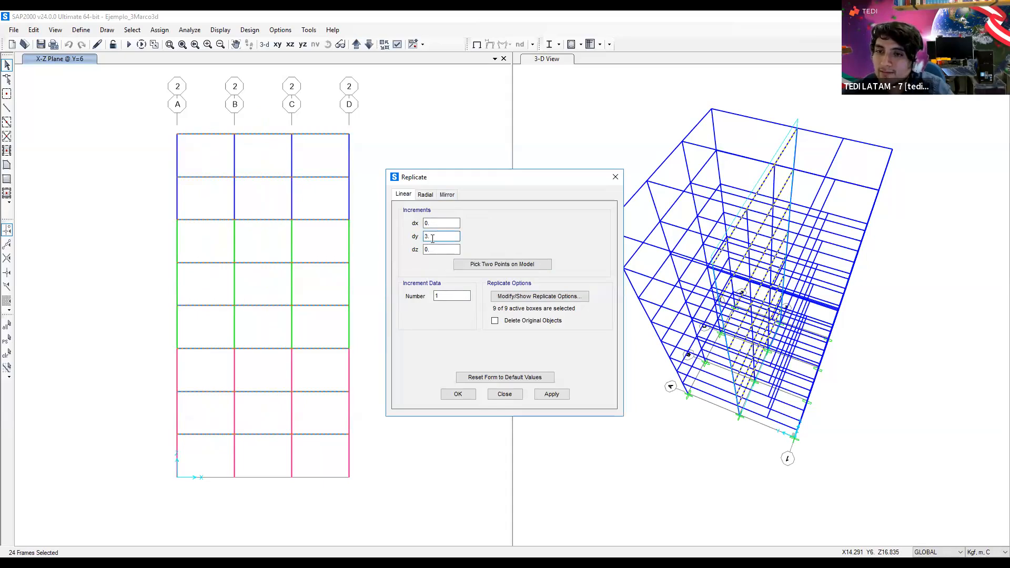
key("Tab")
key("Tab")
left_click(449, 296)
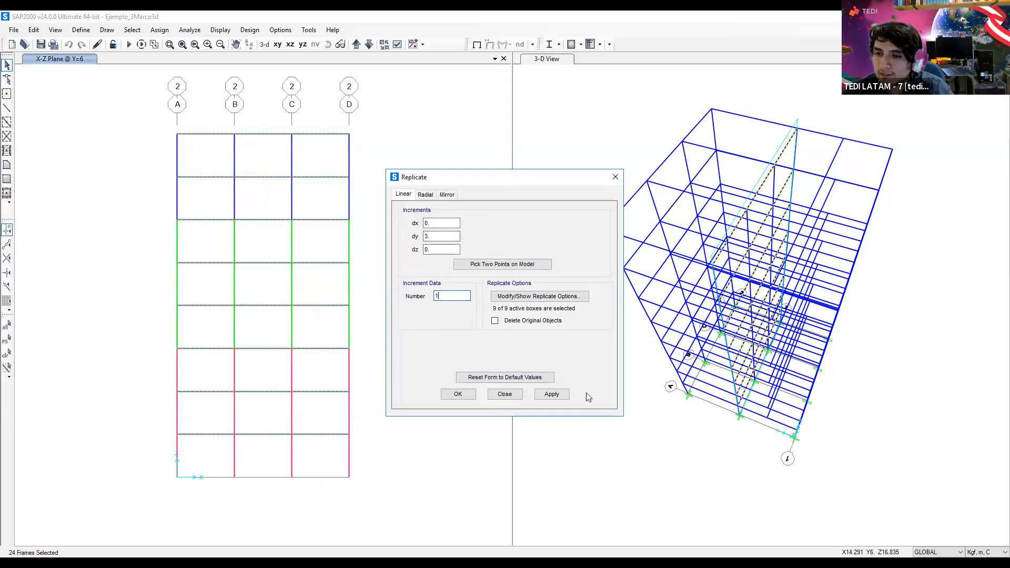
left_click(474, 393)
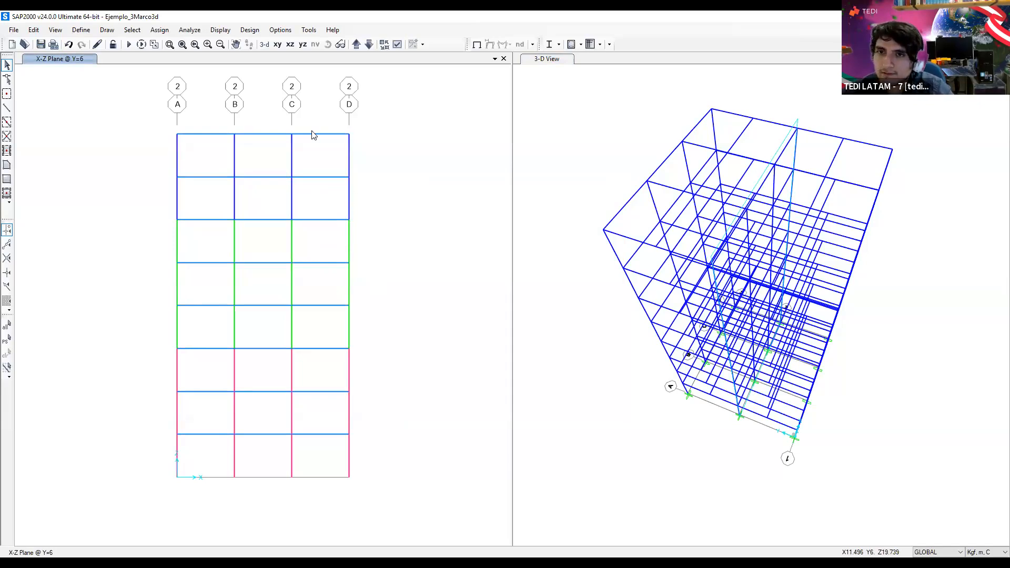
Check the replicated beams in the 3-D view and return that window to the X-Z elevation at Y=6
left_click(264, 44)
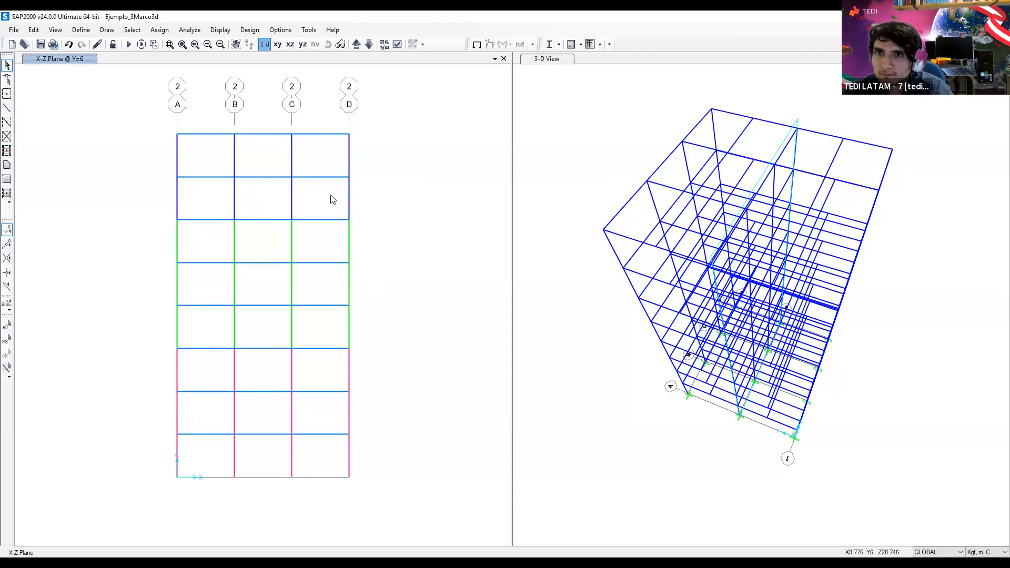
left_click(389, 176)
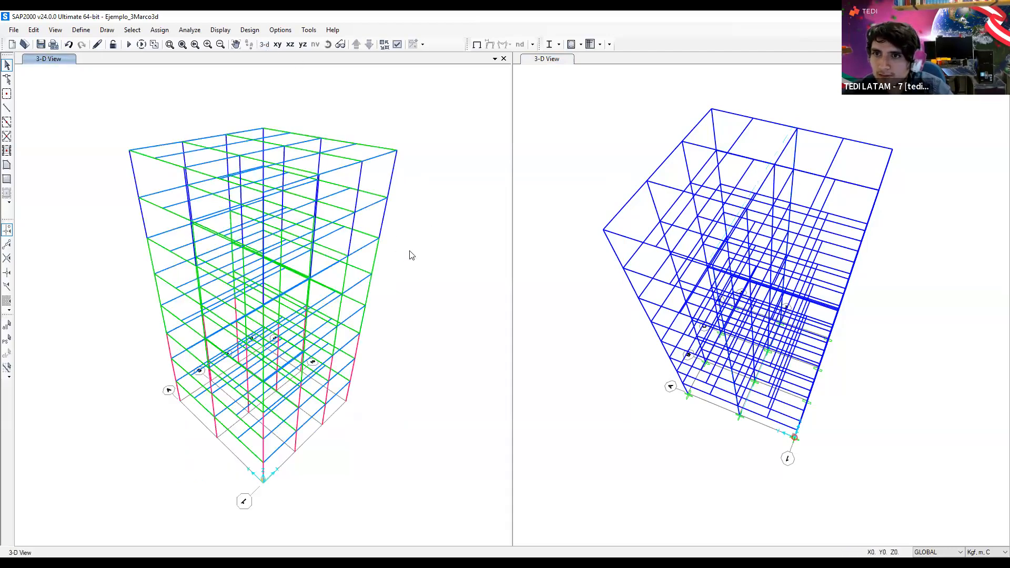
key("ctrl+q")
left_click(289, 46)
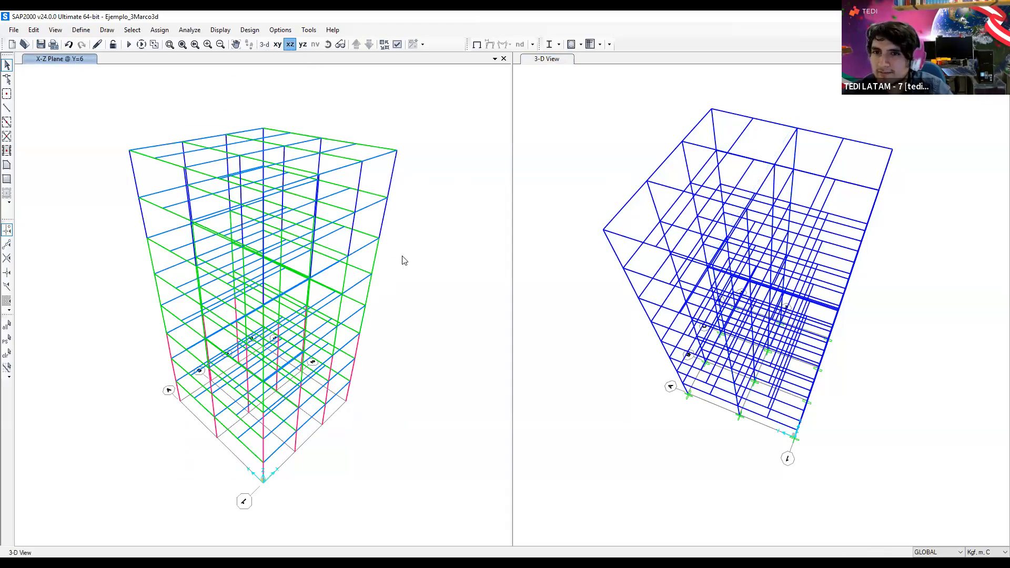
Replicate the top-storey column on grid D linearly with dx 1 m, dy 0, dz 0 and a number of 1
left_click_drag(369, 146, 330, 168)
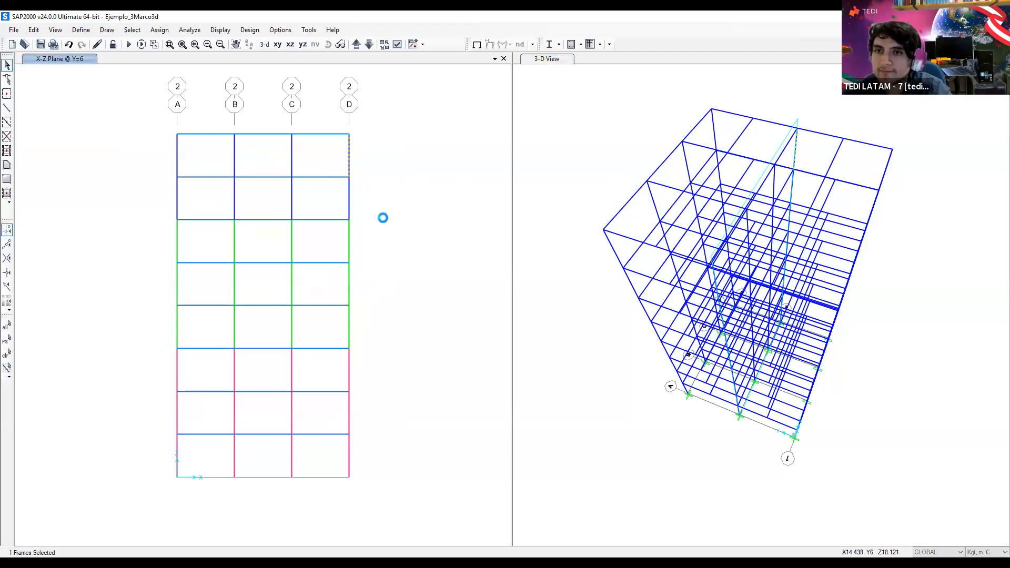
key("ctrl+r")
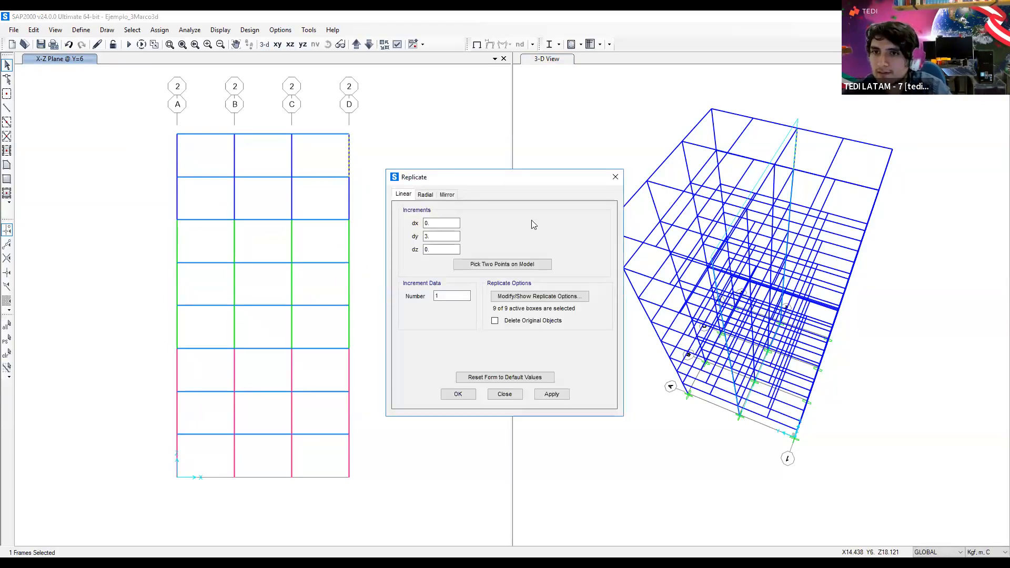
left_click_drag(436, 177, 513, 220)
left_click_drag(519, 278, 469, 280)
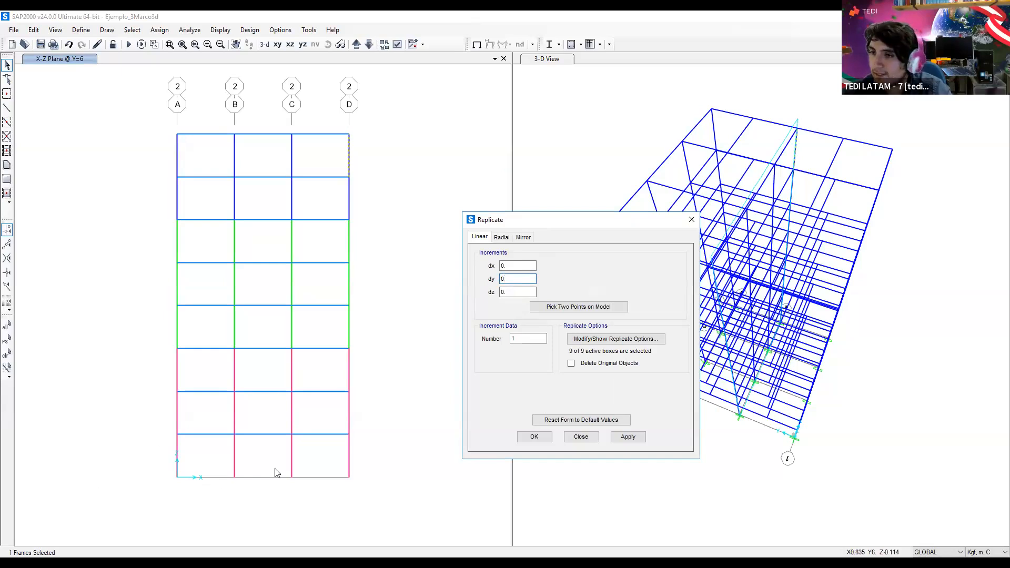
left_click_drag(519, 265, 494, 266)
type("1")
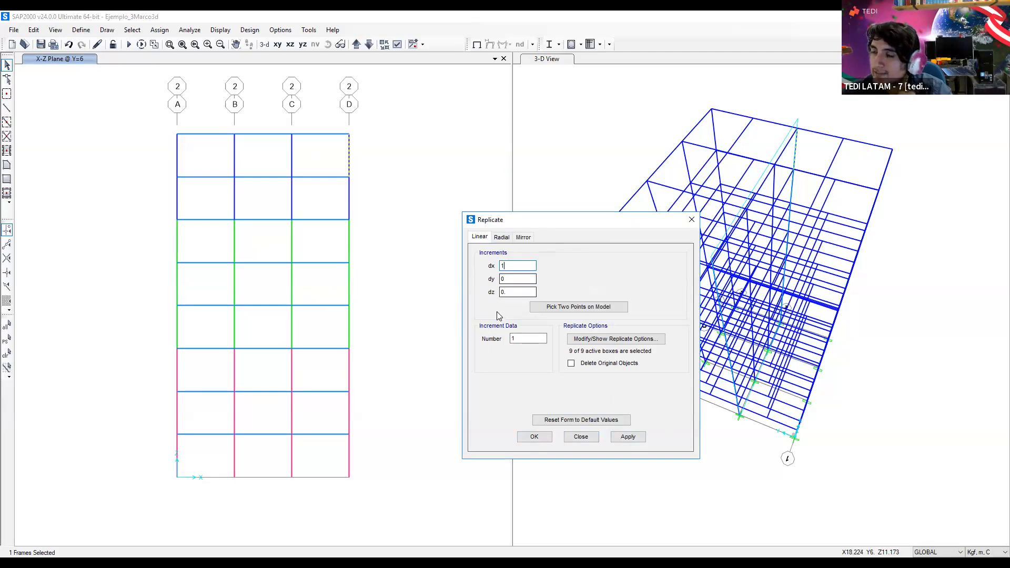
left_click(628, 436)
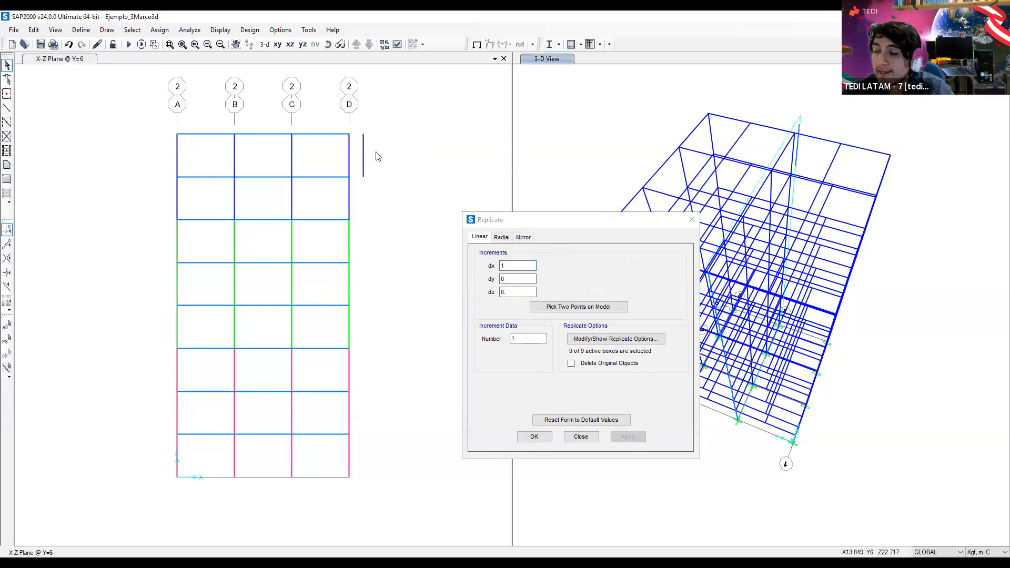
Replicate the column copy standing outside grid D once more with dx 3 m, dy 0 and dz 0
left_click(361, 147)
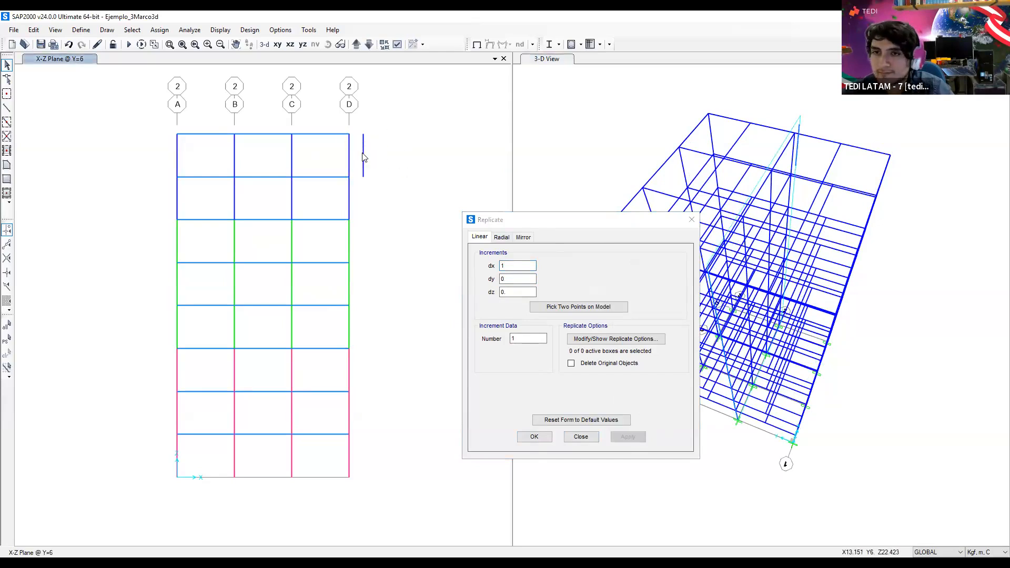
left_click(537, 221)
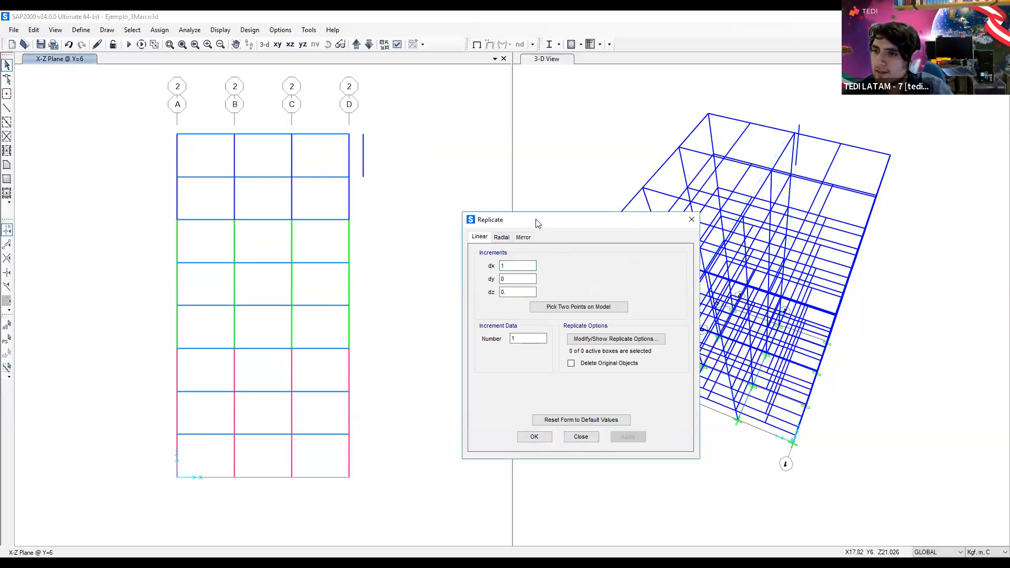
left_click_drag(536, 220, 498, 138)
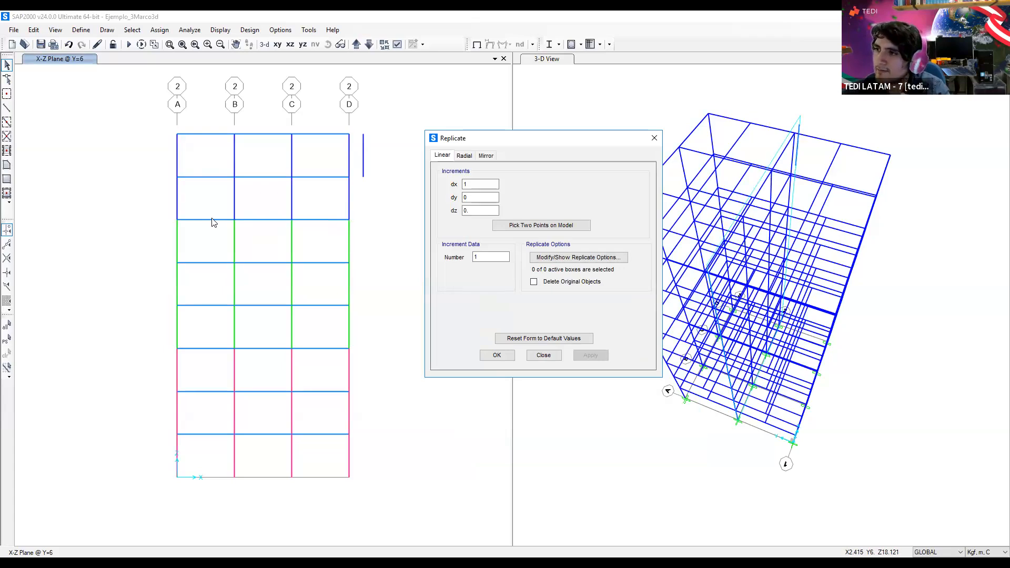
left_click(364, 153)
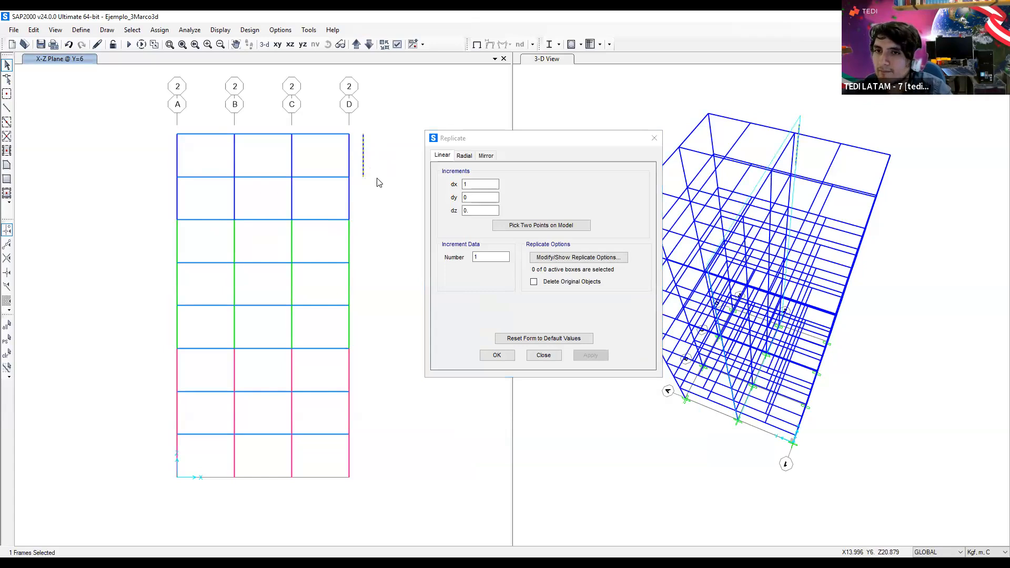
left_click(499, 197)
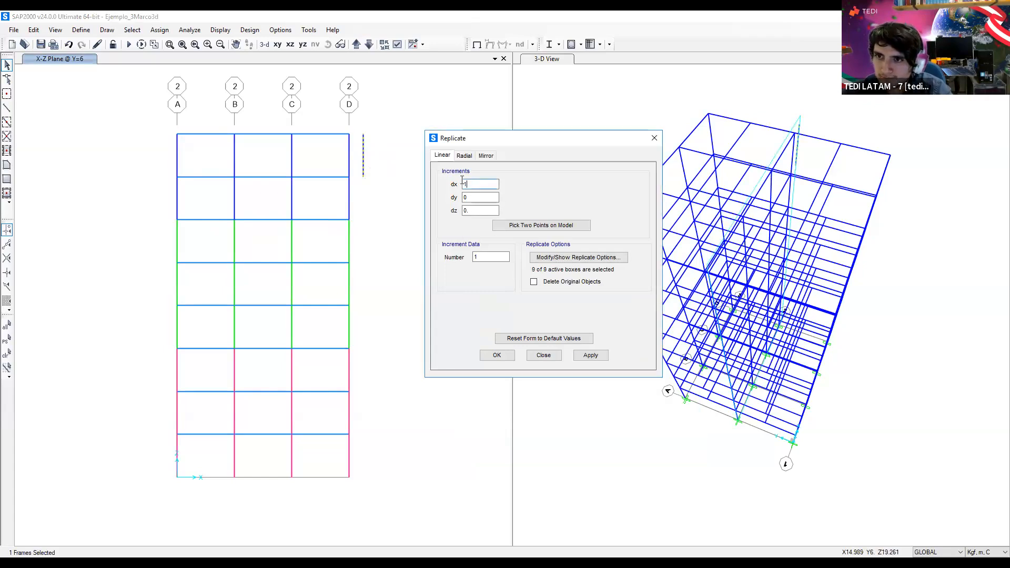
type("3")
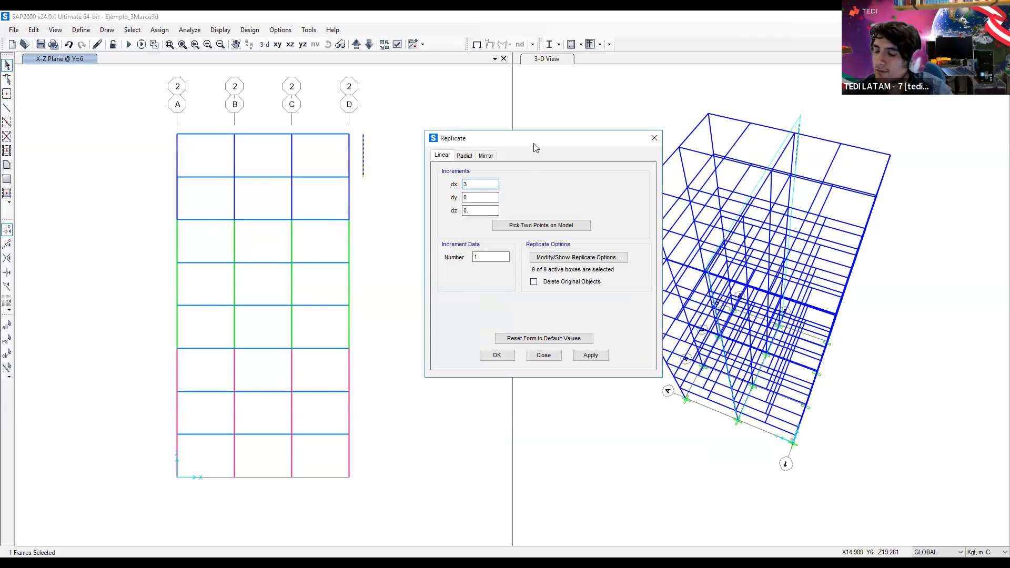
left_click_drag(597, 142, 660, 154)
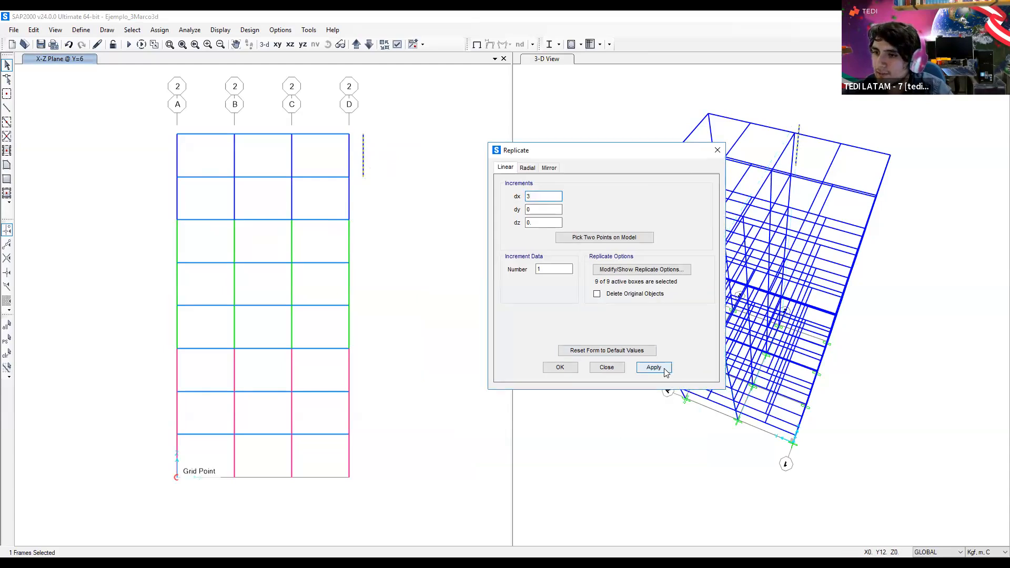
left_click(665, 372)
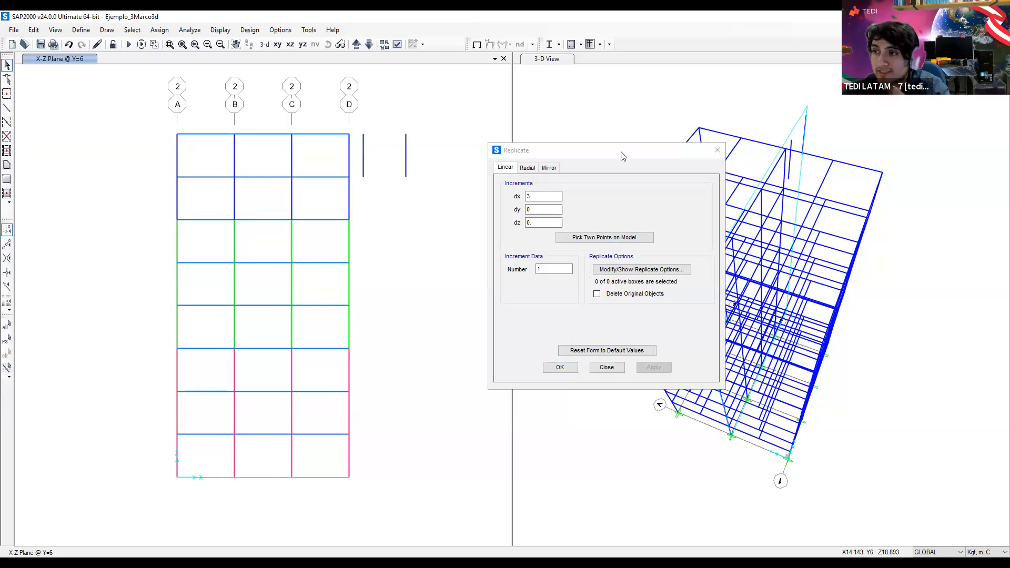
Close the Replicate form and delete the two column copies standing outside grid D
left_click_drag(593, 164, 523, 191)
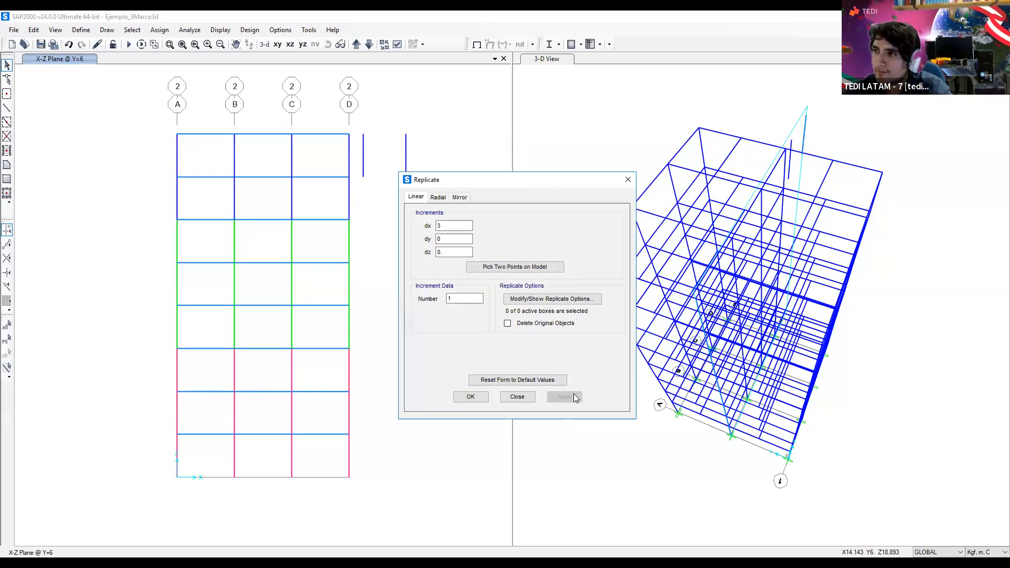
left_click(628, 181)
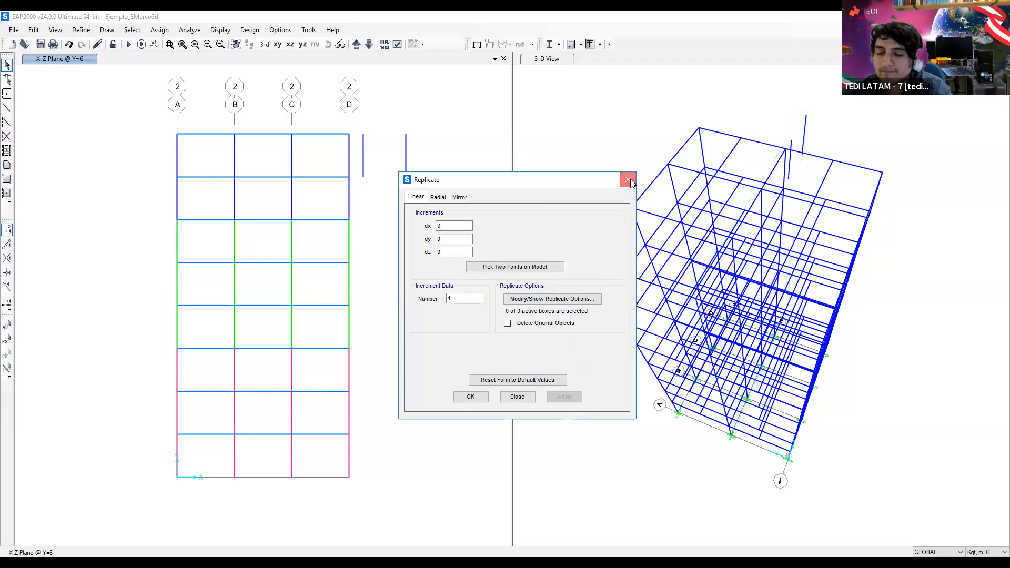
left_click_drag(446, 110, 358, 212)
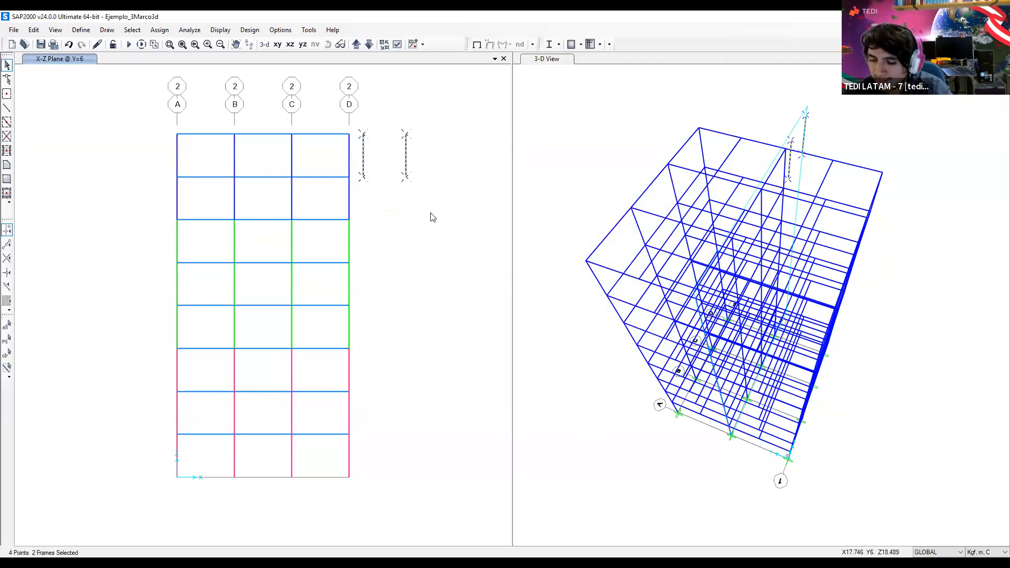
key("Delete")
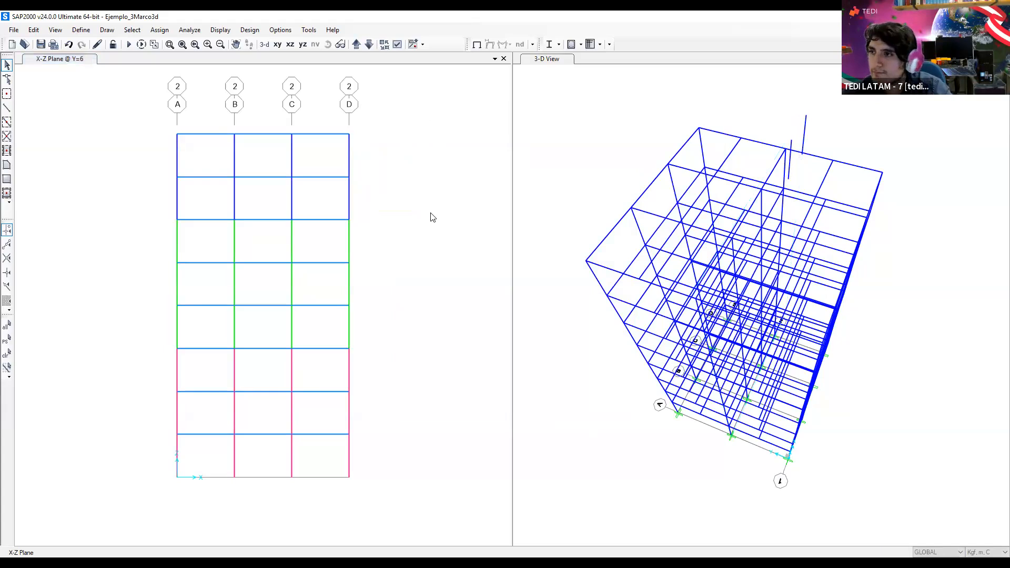
Compare the 3-D and X-Z views of the frame, then rotate the 3-D model to view it from its base corner
left_click(264, 44)
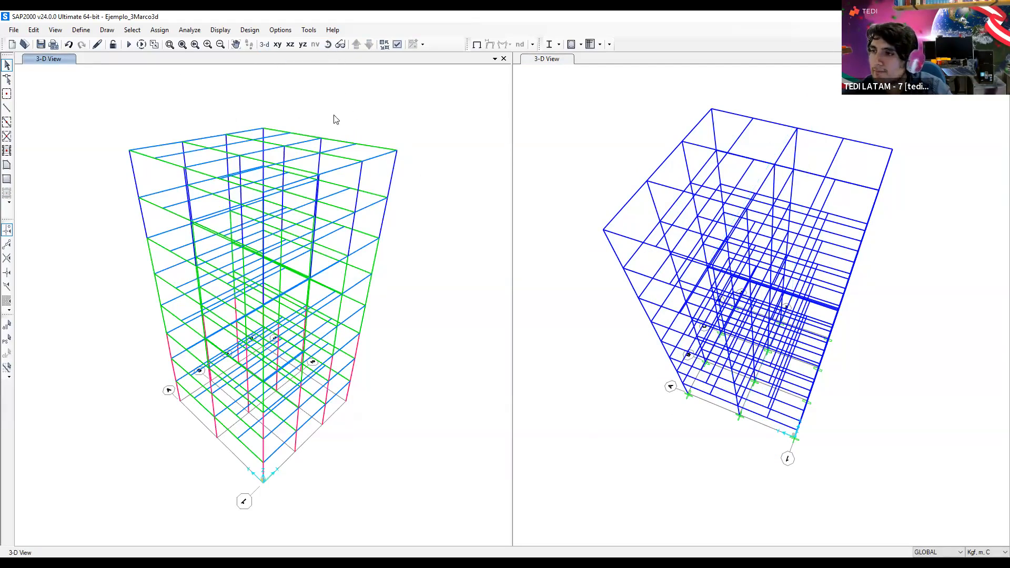
left_click(290, 44)
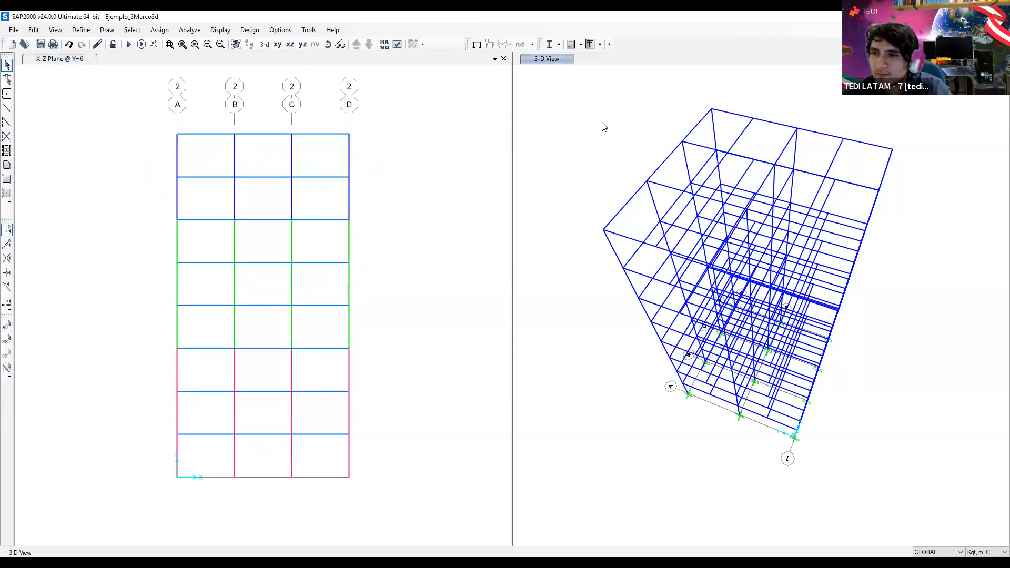
left_click(329, 45)
left_click_drag(687, 459, 778, 417)
left_click_drag(699, 358, 764, 369)
left_click_drag(671, 320, 643, 335)
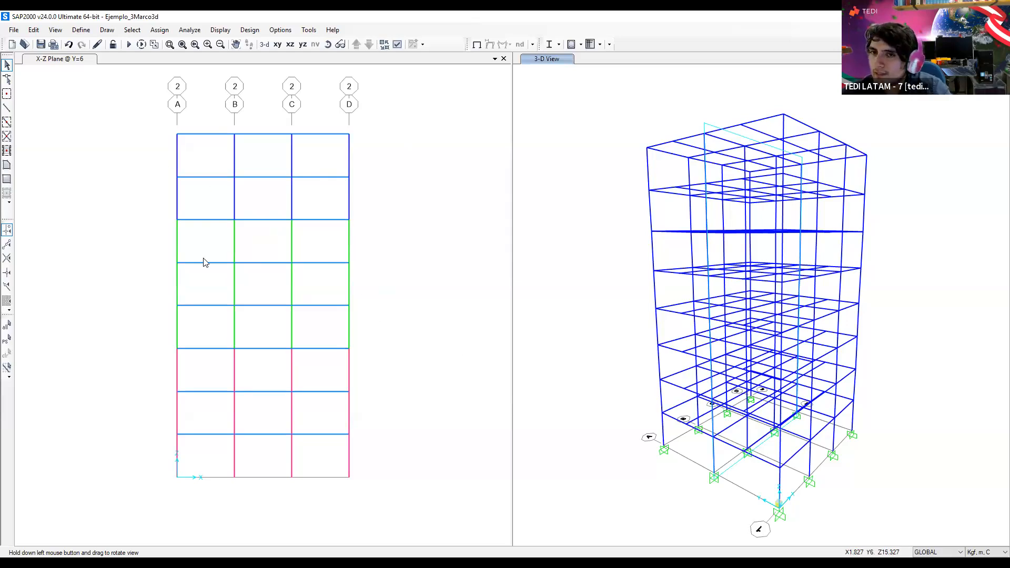
Step through the X-Z elevations from Y=6 to Y=12 and on to Y=0
left_click(412, 246)
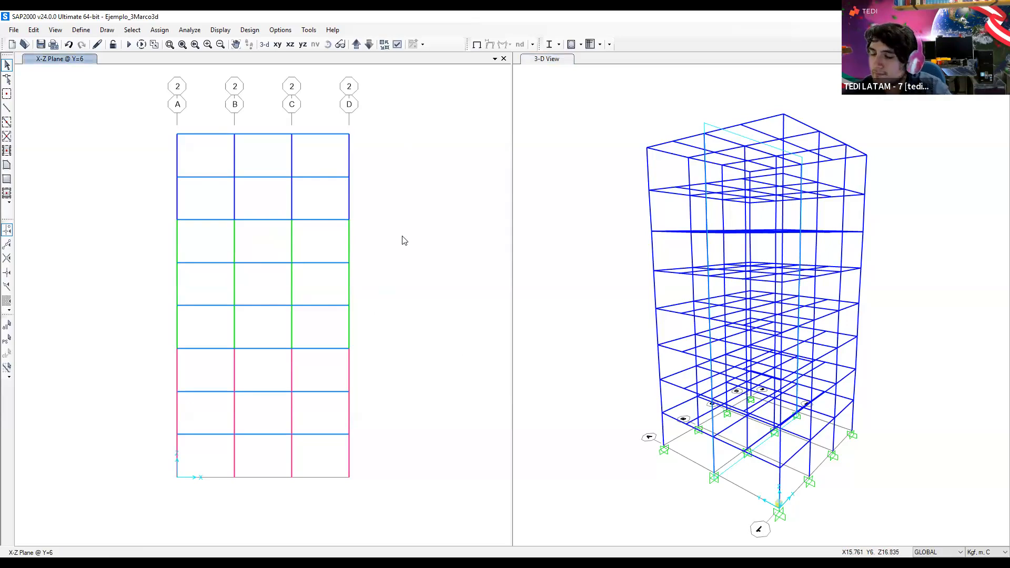
left_click(355, 44)
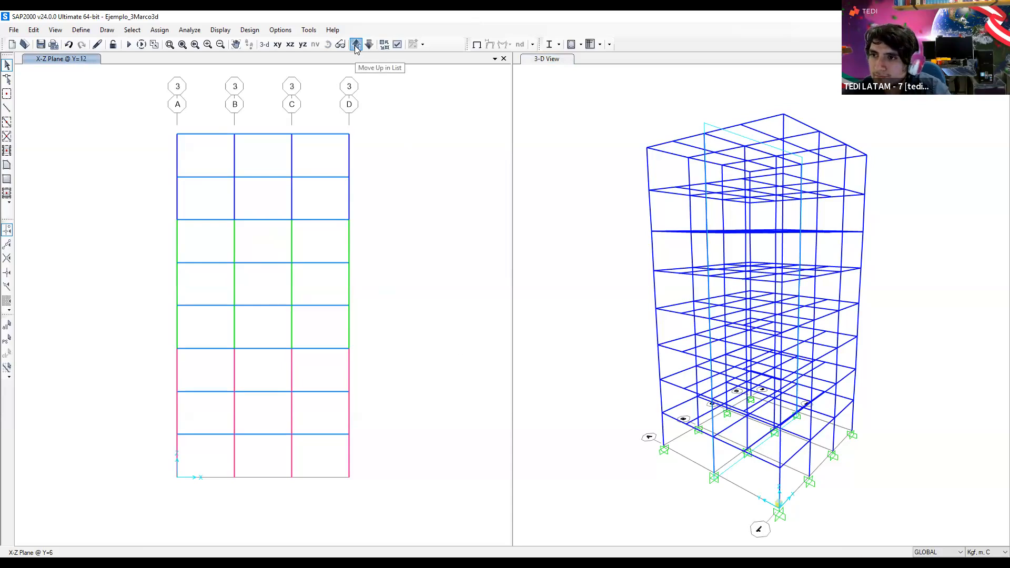
left_click(355, 44)
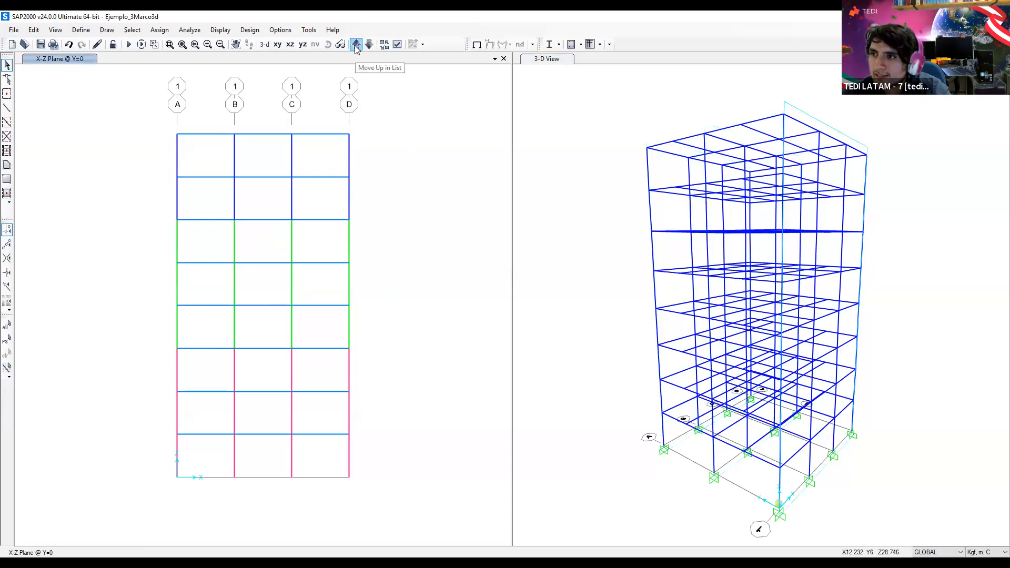
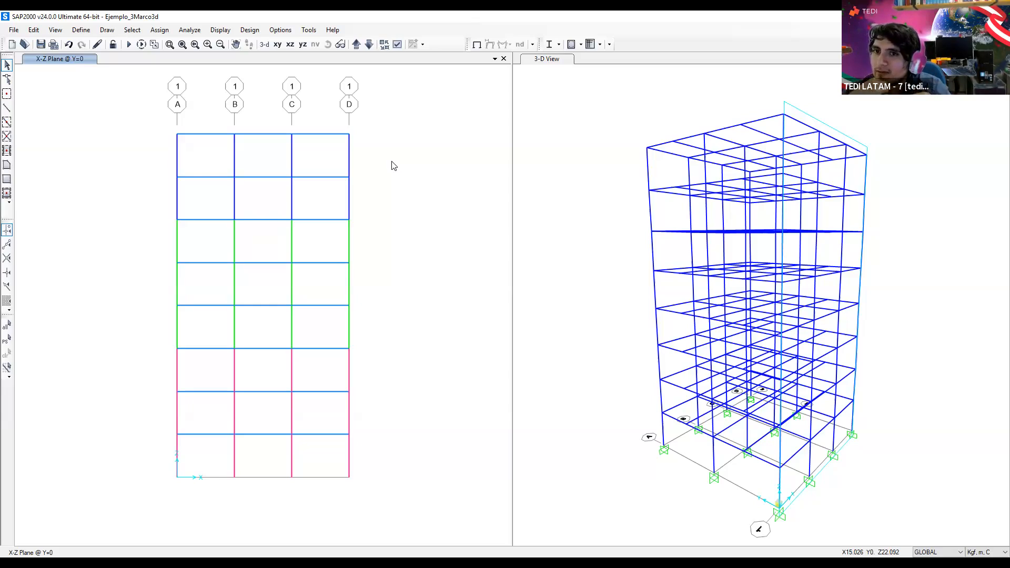
Check the section assignments of the top-storey column on grid C and the Z=18 beam between grids C and D
right_click(291, 158)
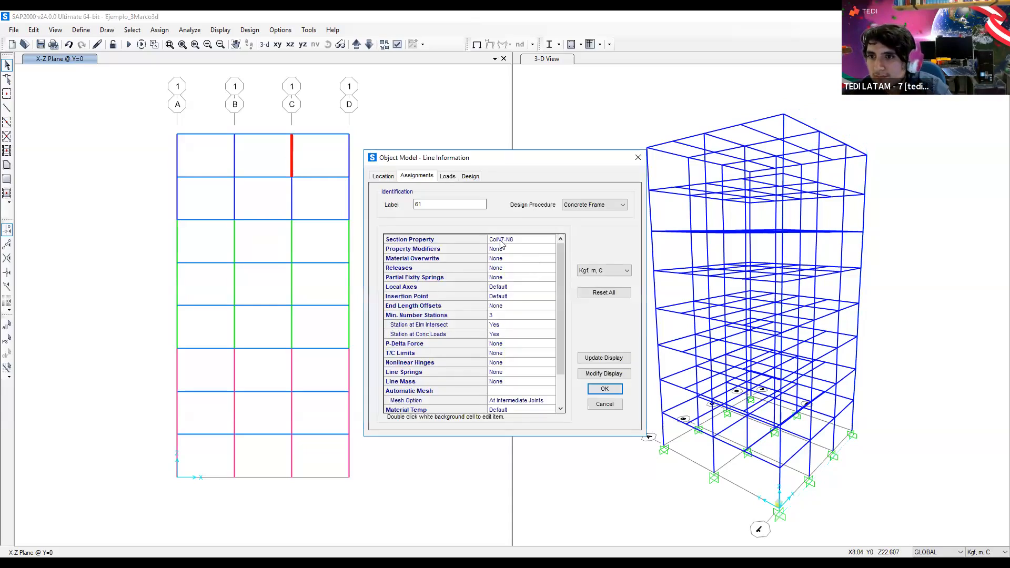
left_click(639, 158)
right_click(323, 220)
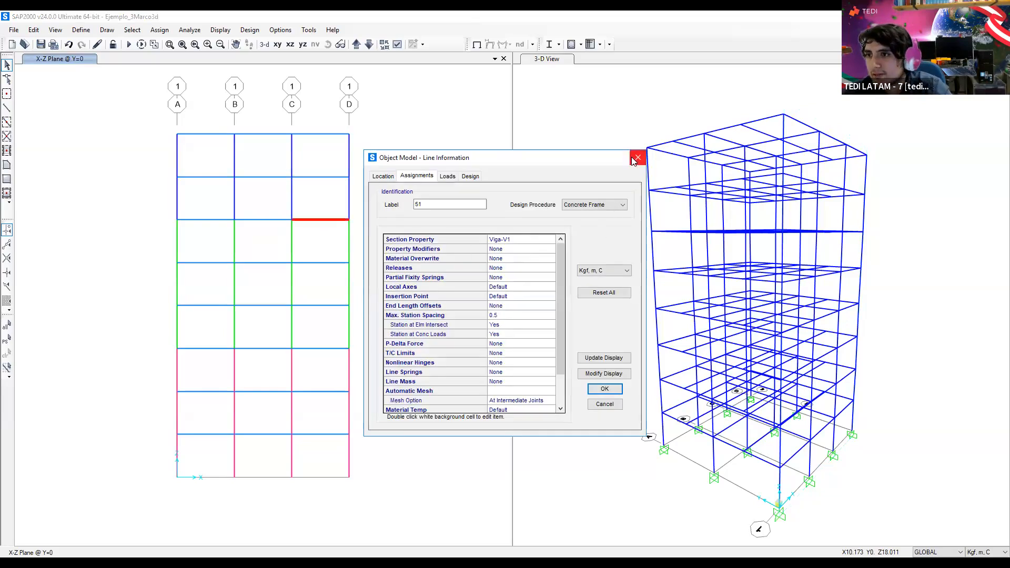
left_click(637, 157)
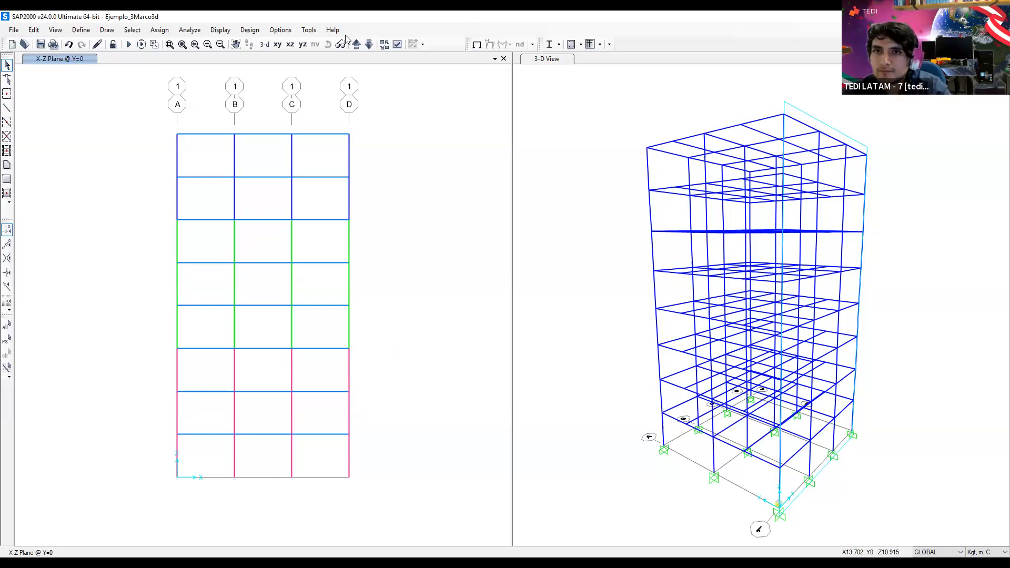
Display the frame element labels on the Y=0 elevation, creating the analysis model for it
left_click(219, 29)
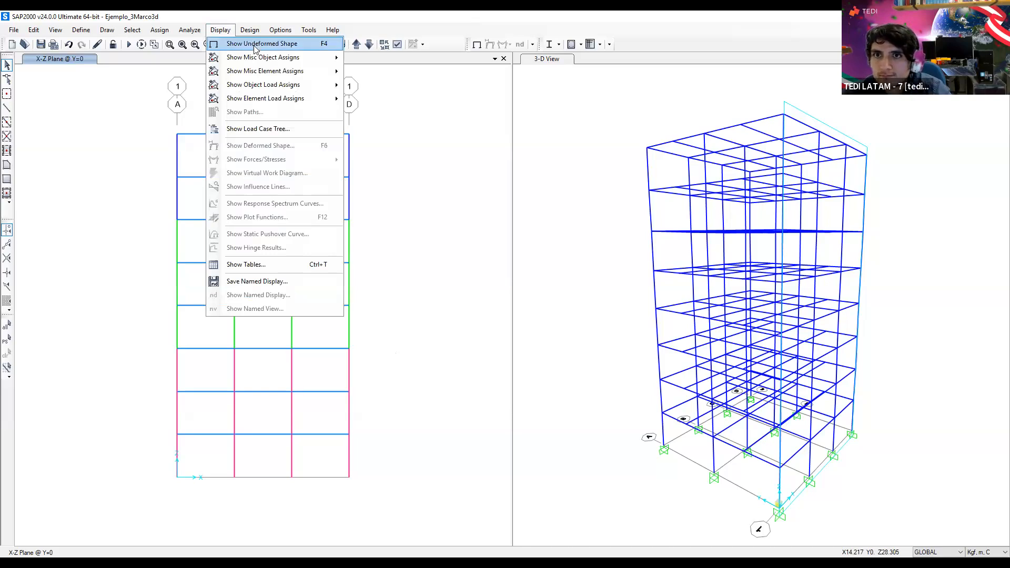
mouse_move(281, 71)
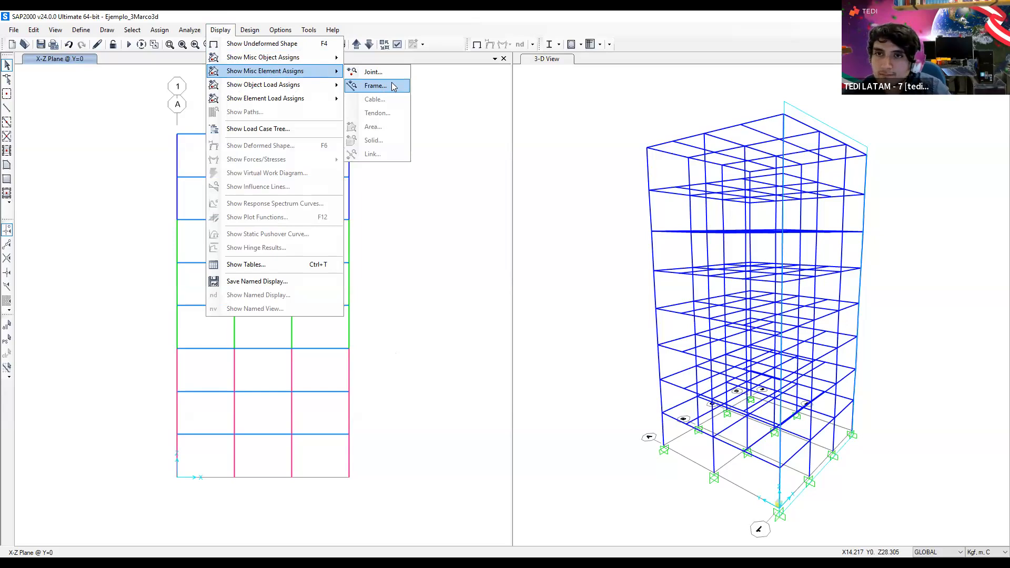
left_click(391, 84)
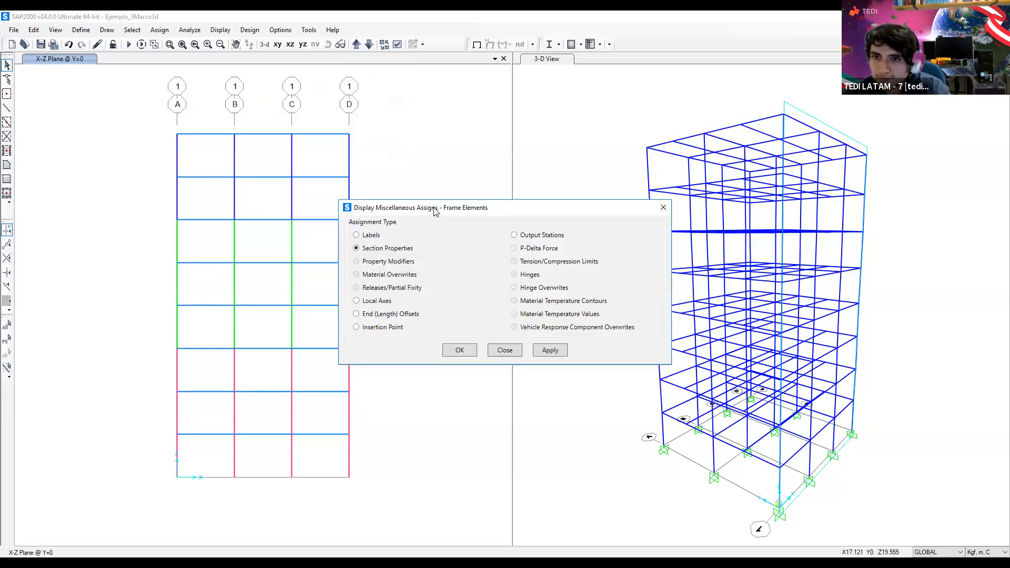
left_click(435, 182)
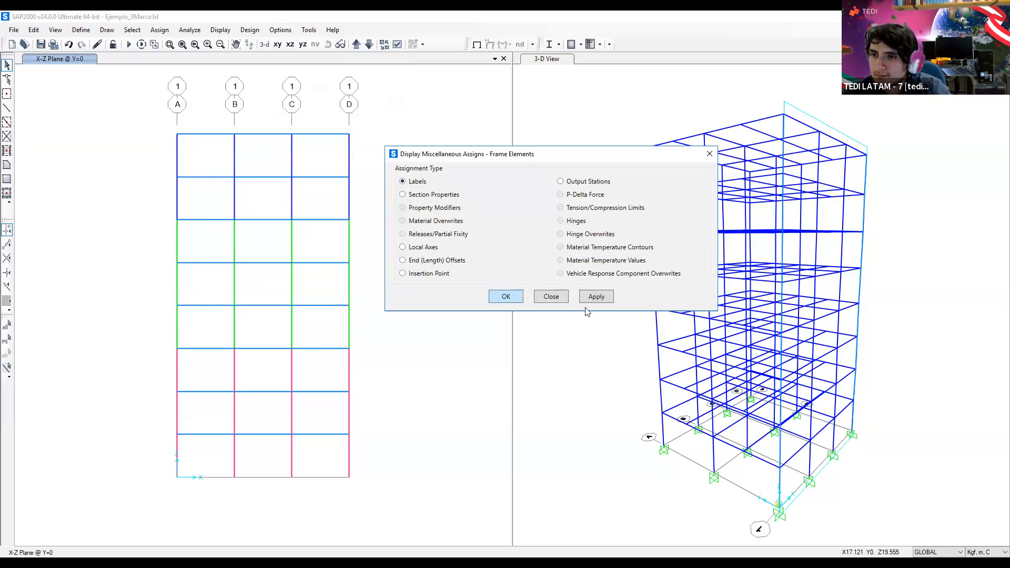
left_click(510, 298)
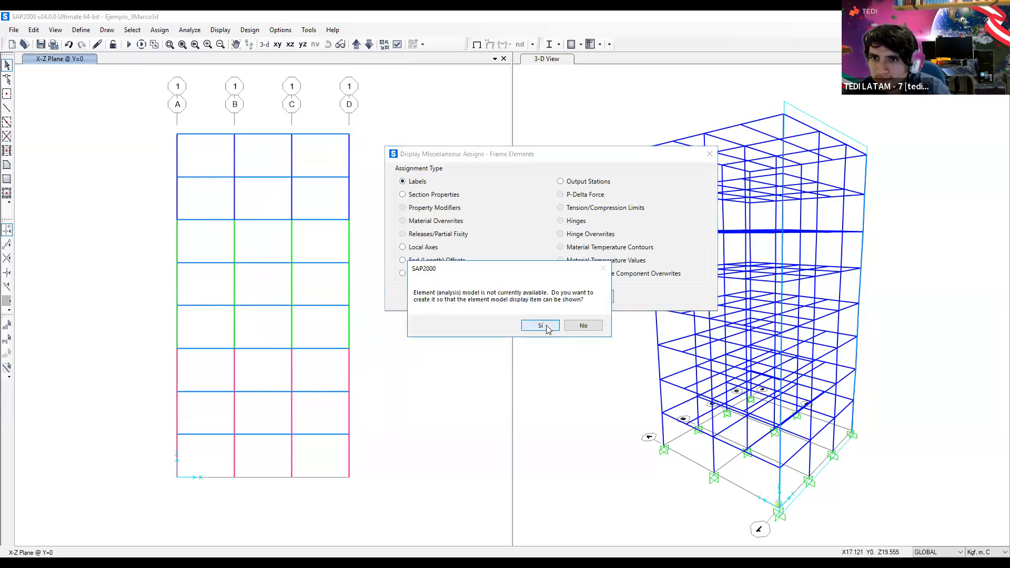
left_click(540, 326)
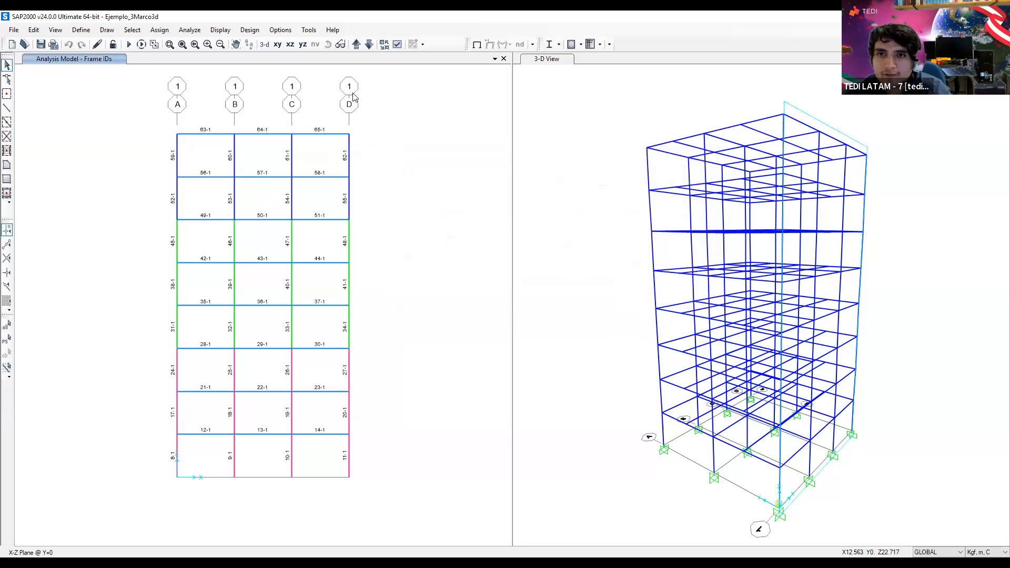
Display the frame elements' section properties on the Y=0 elevation instead of their labels
left_click(221, 31)
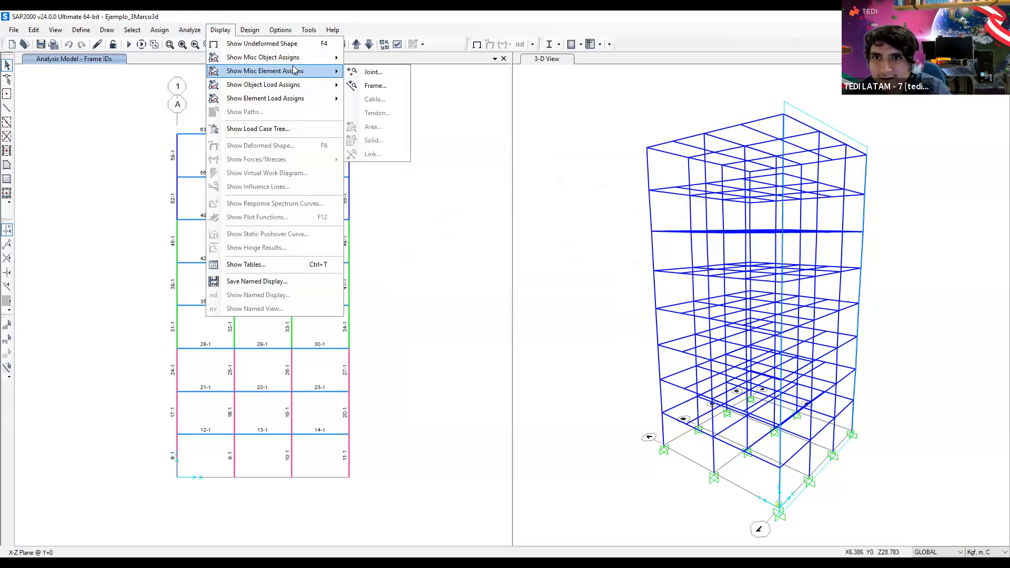
left_click(374, 86)
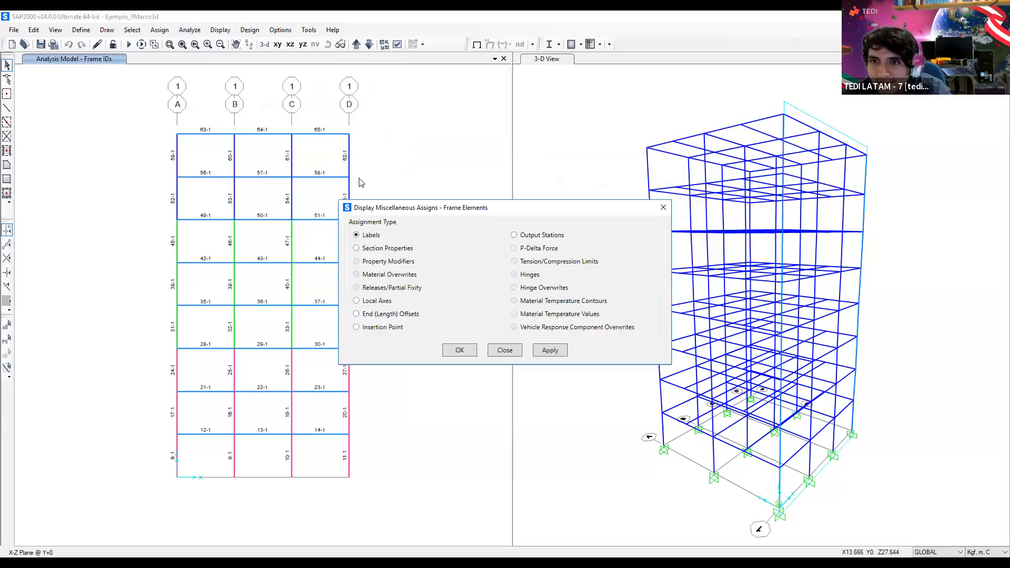
left_click(409, 249)
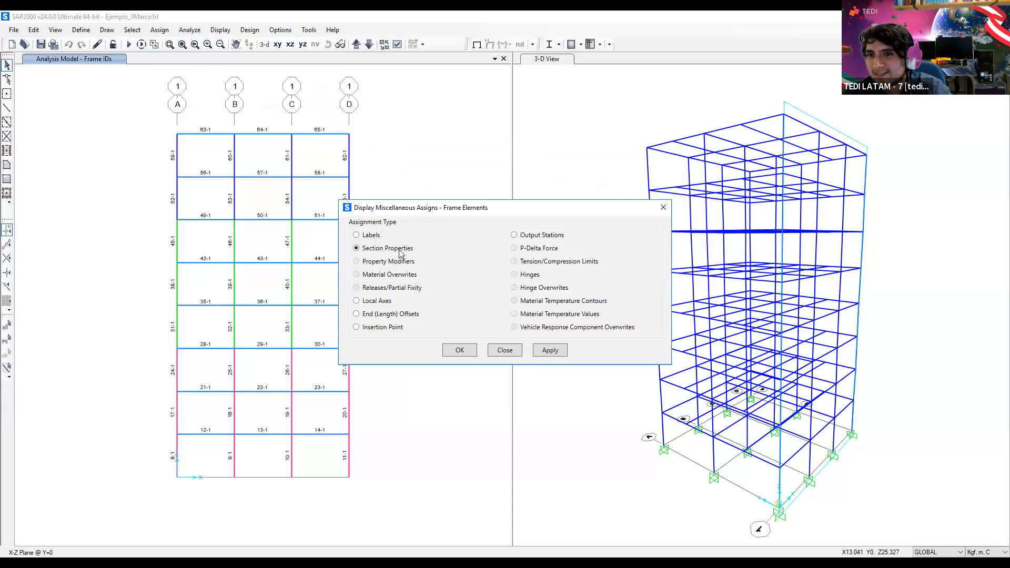
left_click_drag(427, 207, 488, 189)
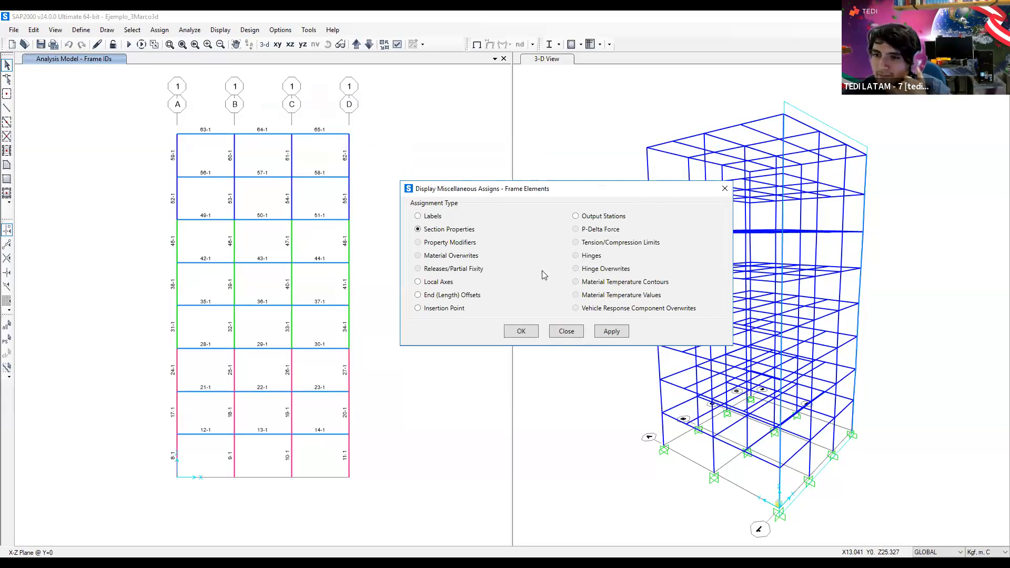
left_click(532, 331)
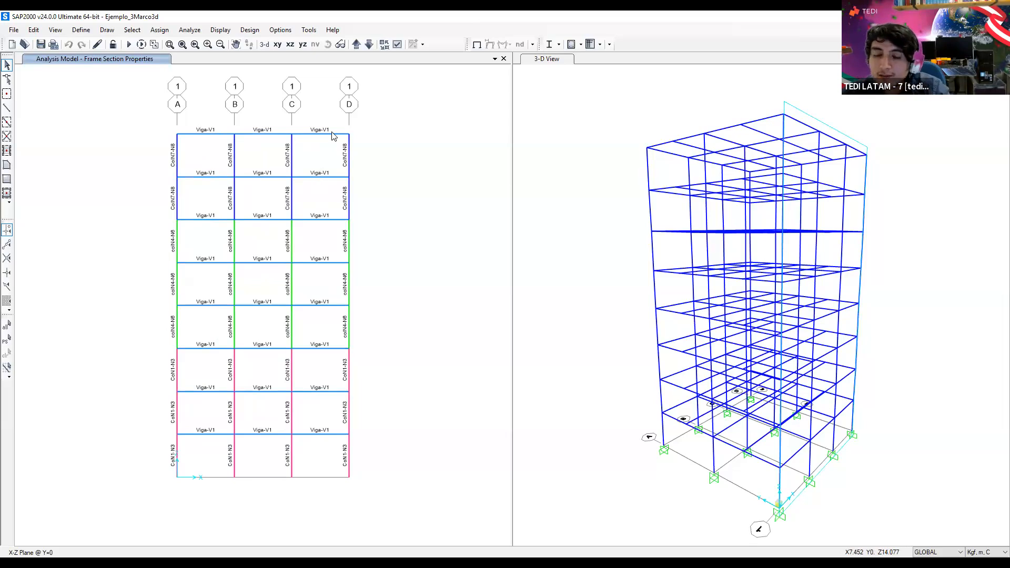
Select all the beams between grids A and D on the Y=0 elevation and open the frame section assignment with Viga-V1 highlighted
left_click_drag(328, 249, 313, 459)
left_click_drag(280, 125, 256, 456)
left_click_drag(226, 119, 203, 452)
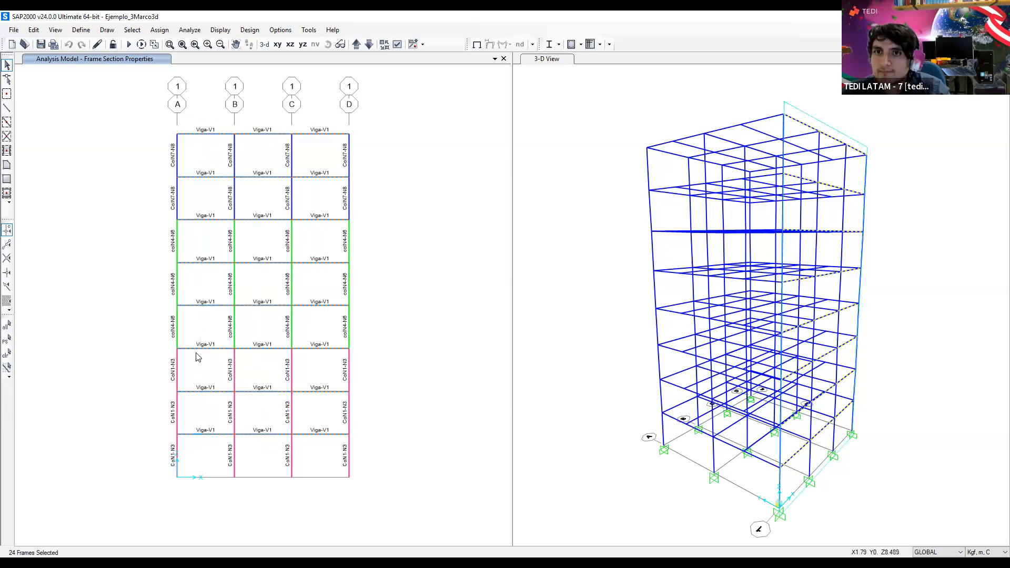
left_click(160, 30)
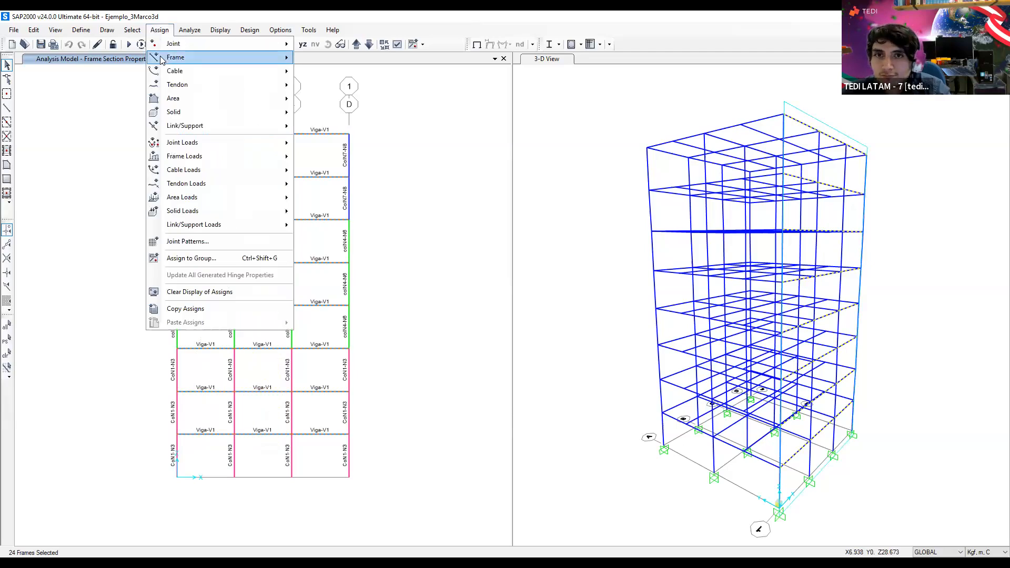
mouse_move(171, 58)
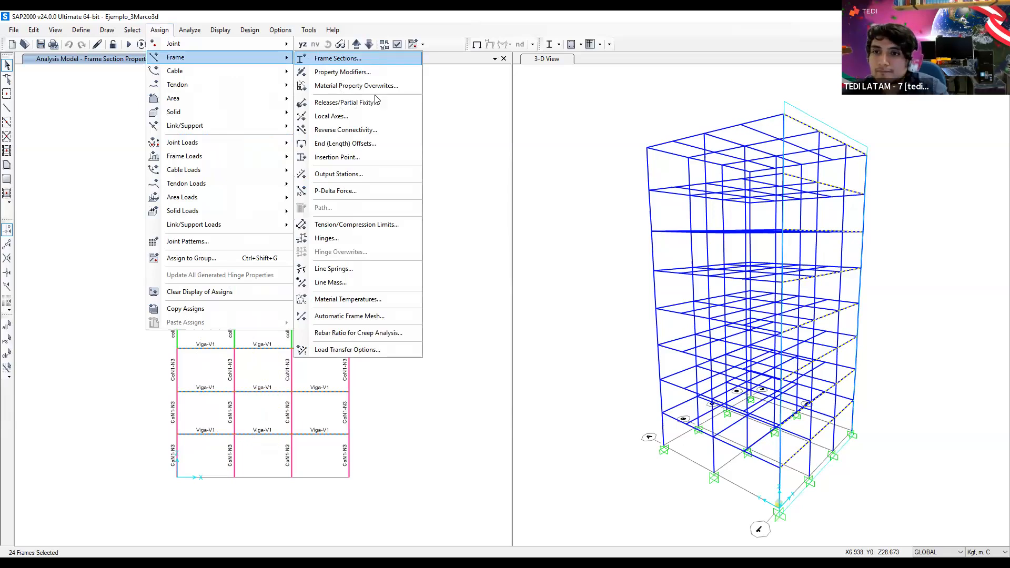
left_click(370, 57)
left_click(478, 245)
left_click(485, 236)
left_click(500, 246)
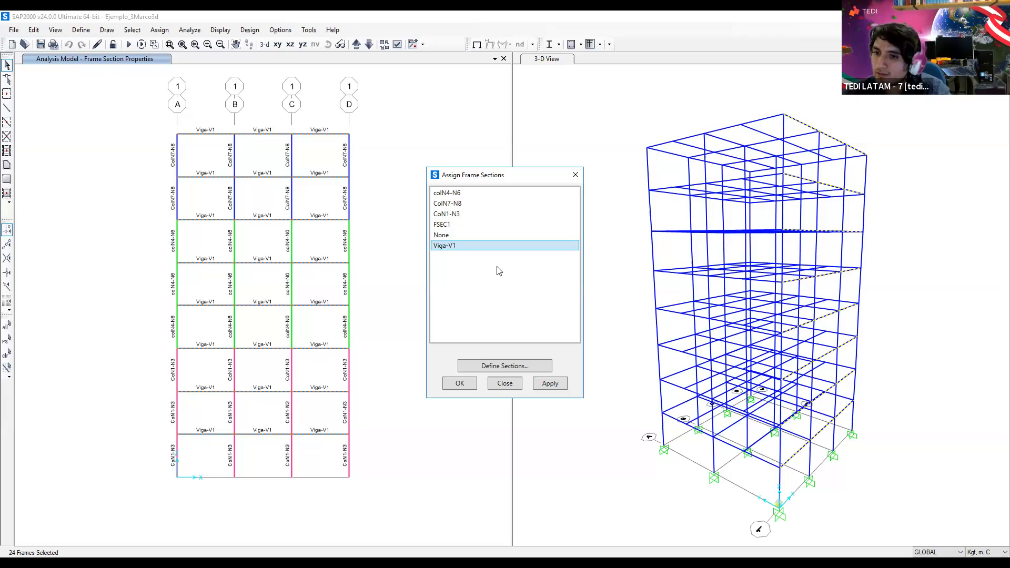
Review the dimensions and material in the Viga-V1 section definition, then leave it without changes
left_click(512, 366)
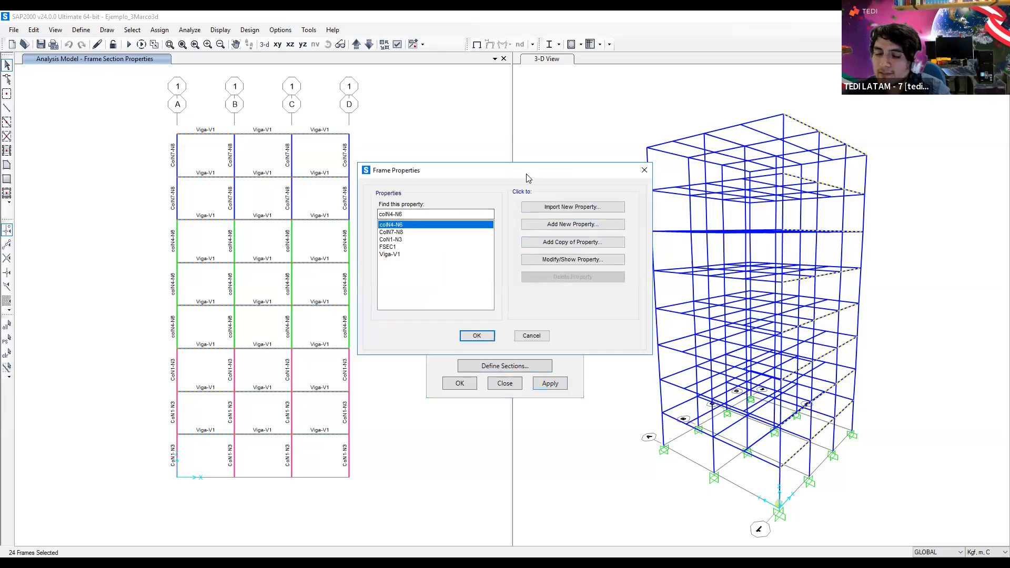
left_click_drag(527, 177, 443, 168)
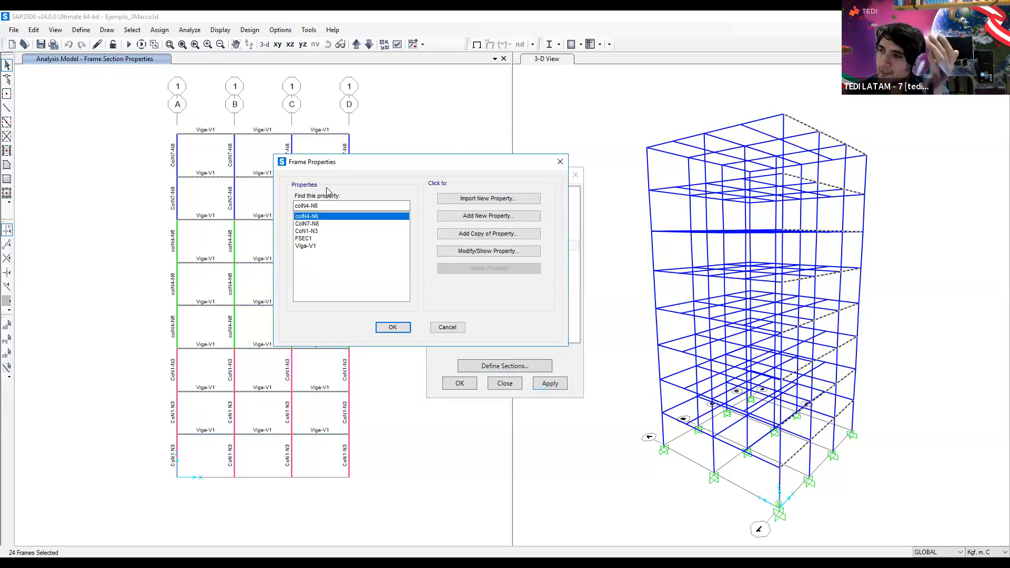
left_click_drag(485, 163, 396, 156)
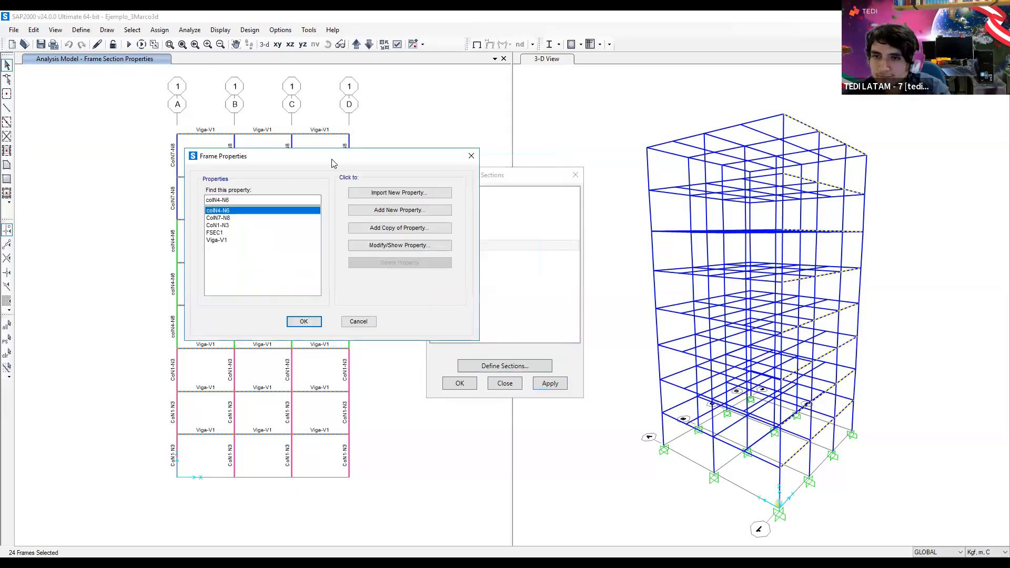
left_click_drag(331, 162, 497, 184)
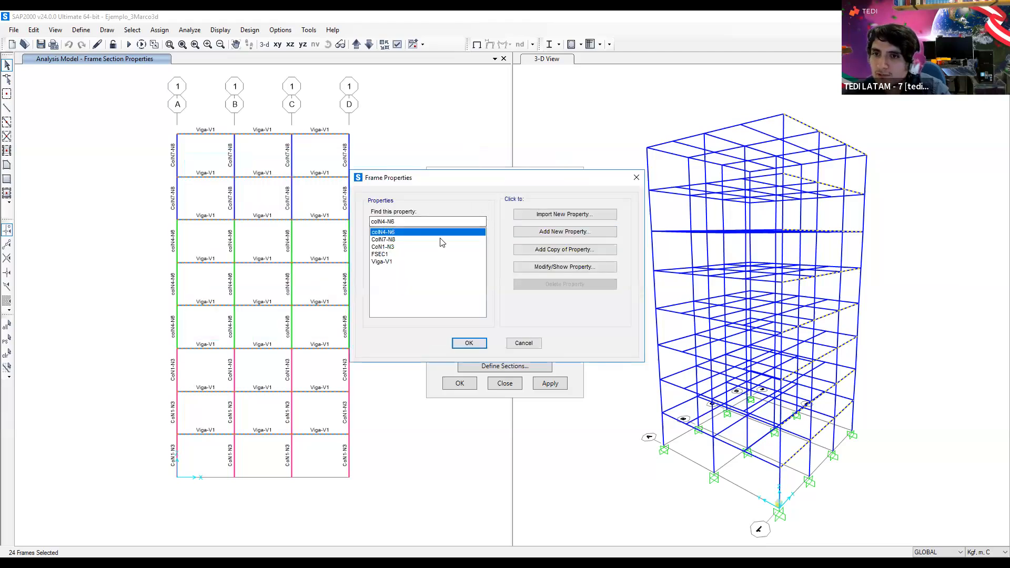
left_click(442, 262)
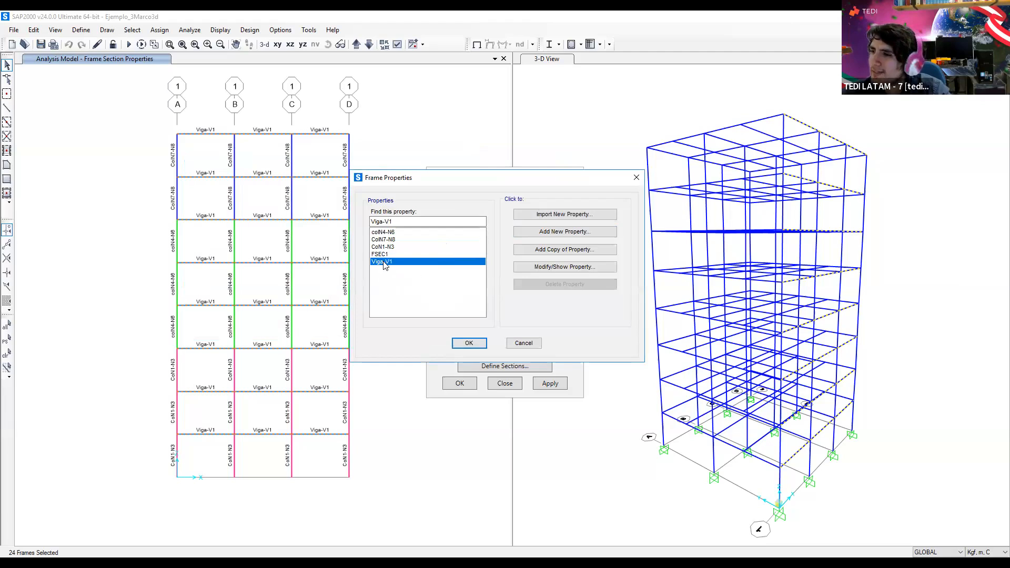
left_click(568, 267)
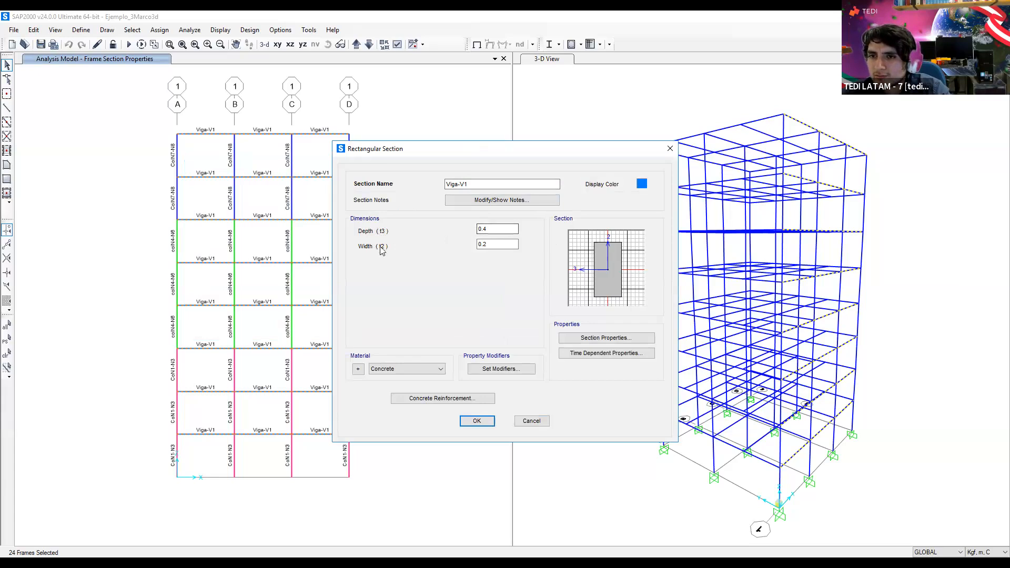
left_click(416, 372)
left_click(415, 371)
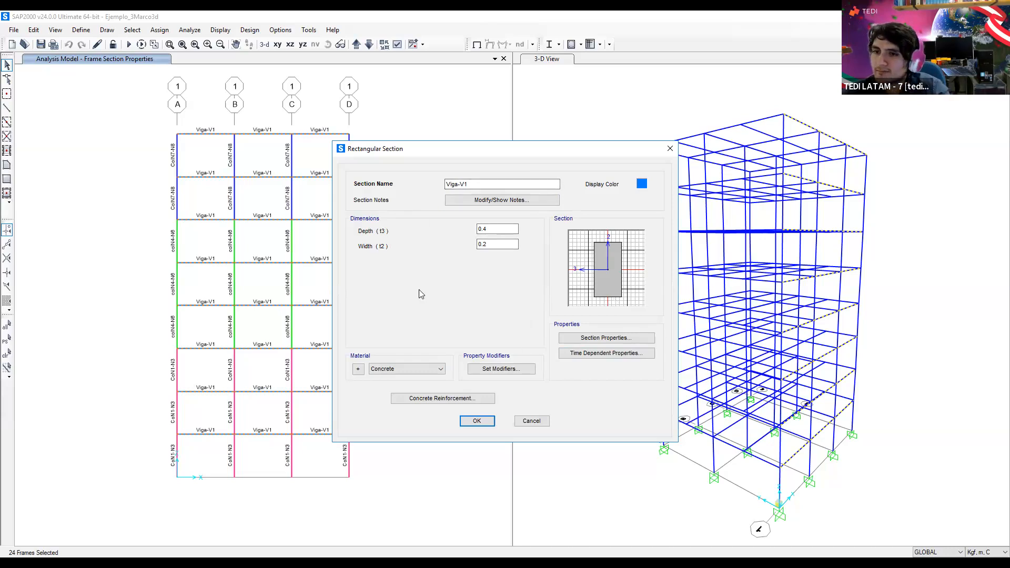
left_click(539, 427)
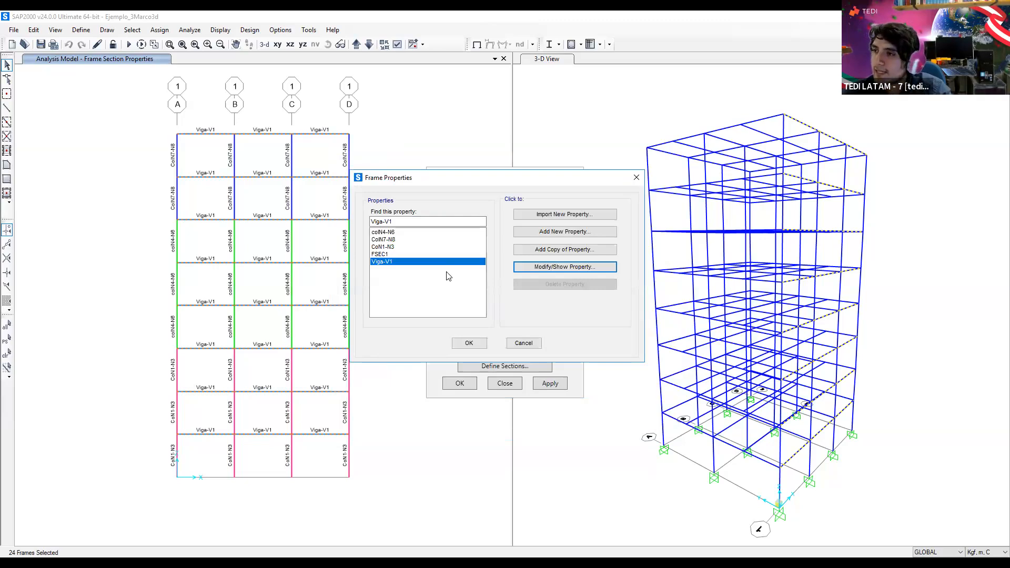
Add a copy of the Viga-V1 rectangular section named Viga-T2 with a depth of 0.5 m
left_click(417, 262)
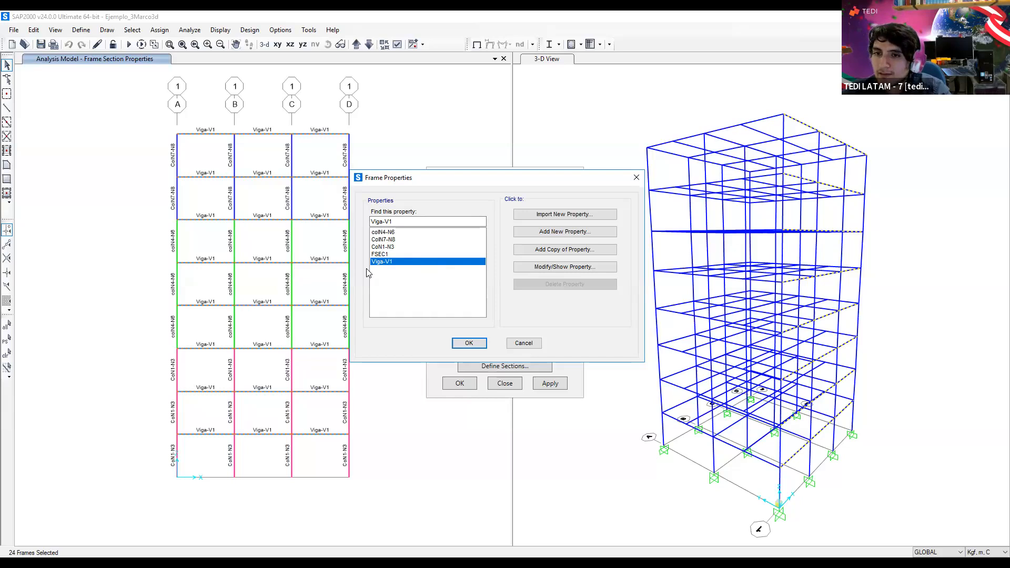
left_click(599, 252)
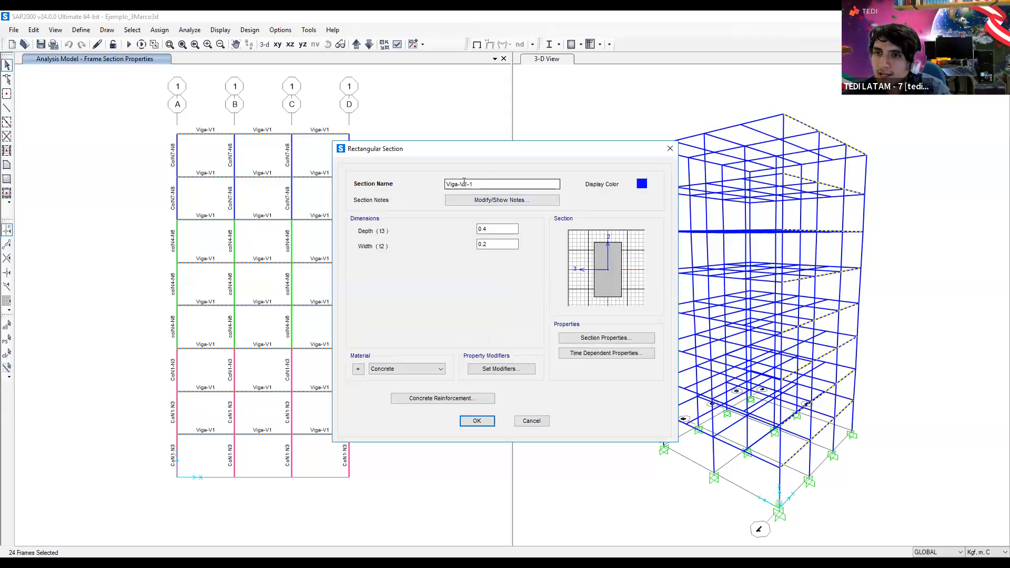
left_click_drag(460, 184, 491, 184)
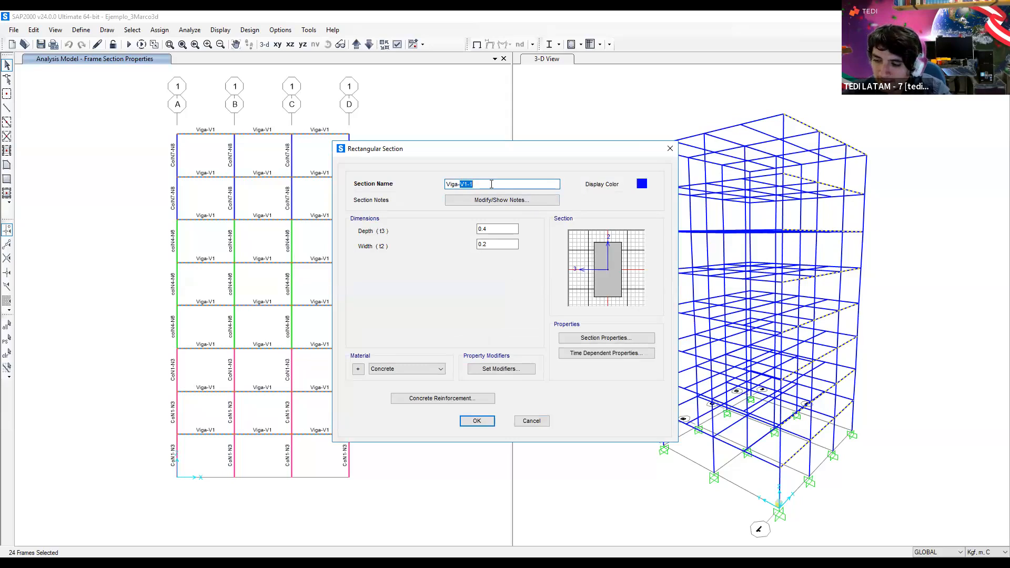
type("T2")
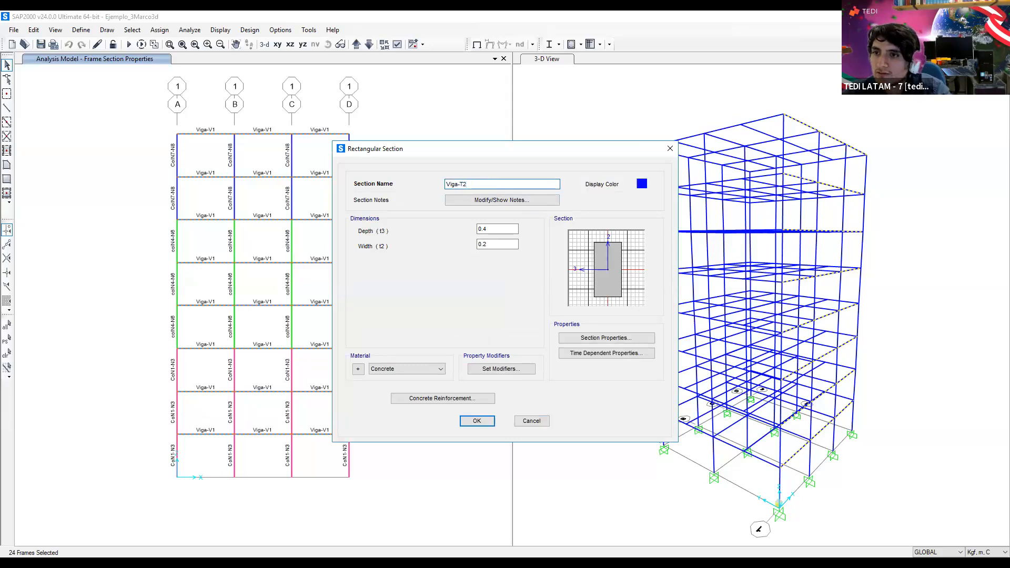
left_click(486, 228)
key("BackSpace")
type("5")
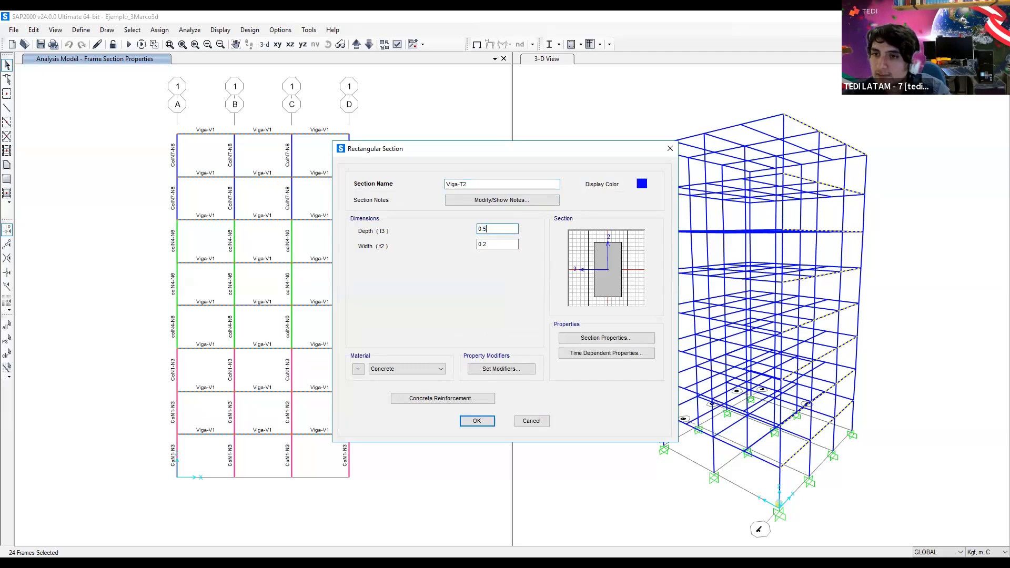
left_click(508, 244)
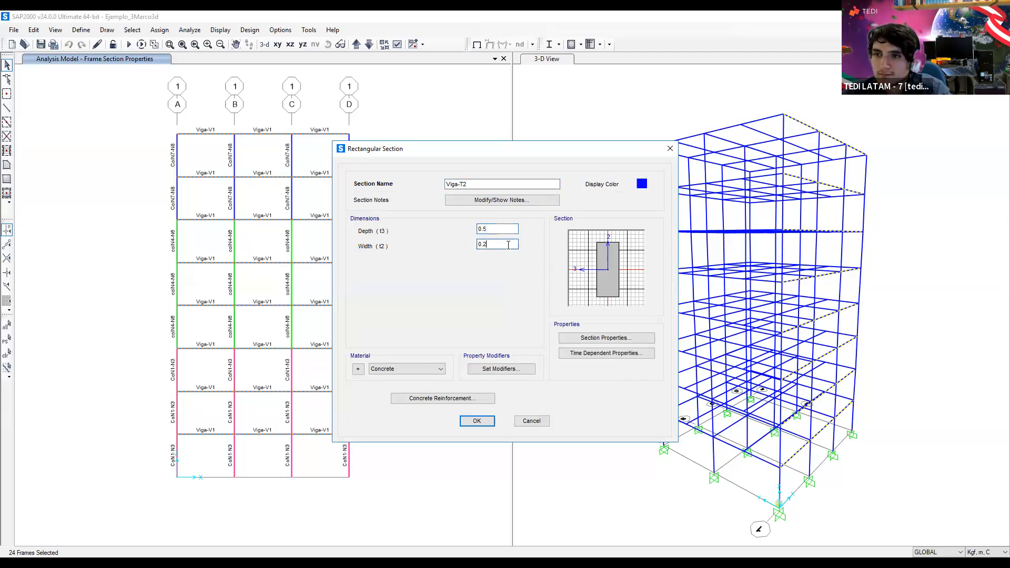
left_click(476, 422)
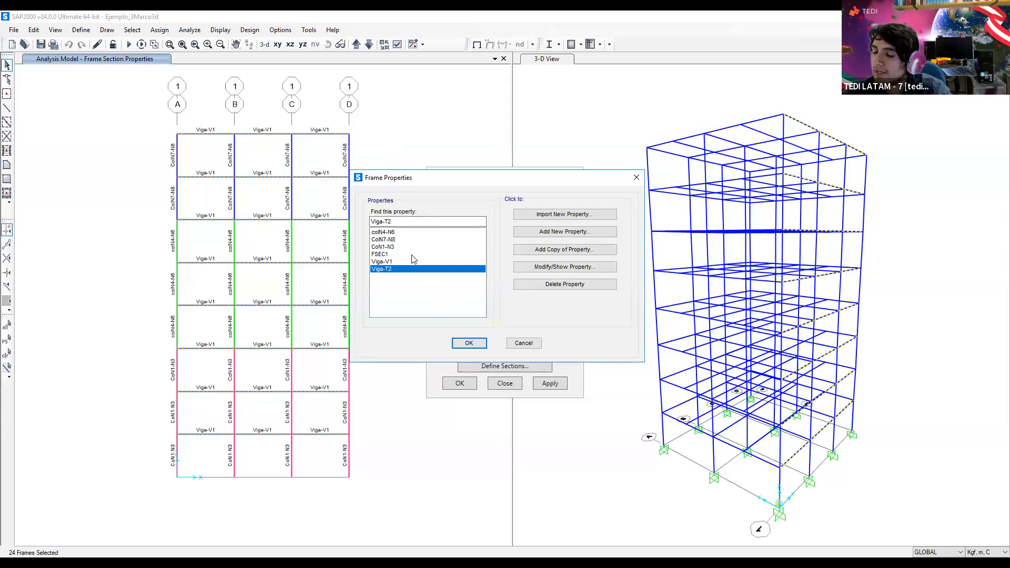
left_click(468, 344)
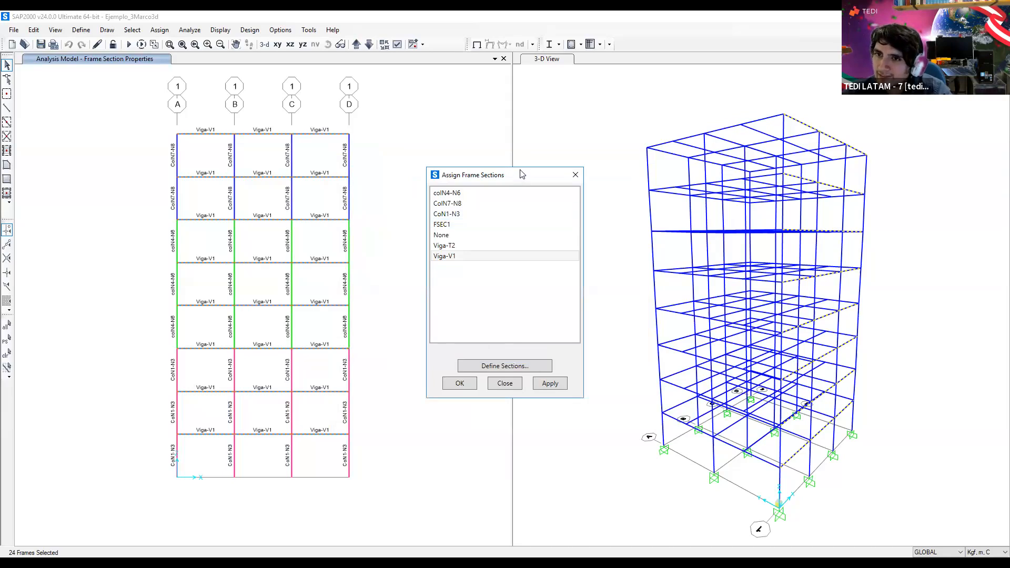
Assign the Viga-T2 section to the selected Y=0 beams and advance the X-Z view to the Y=6 elevation
left_click_drag(520, 174, 532, 127)
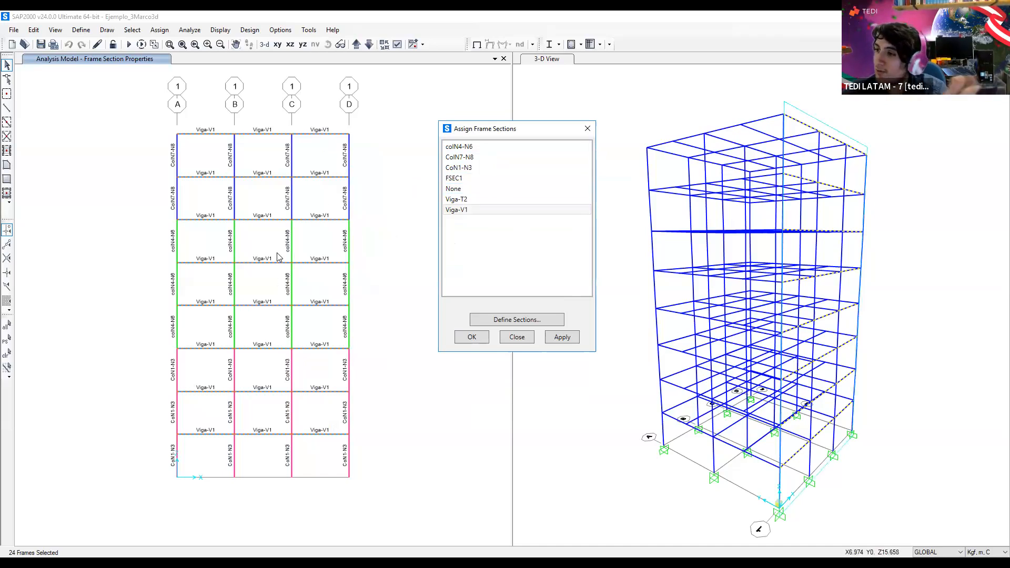
left_click(504, 206)
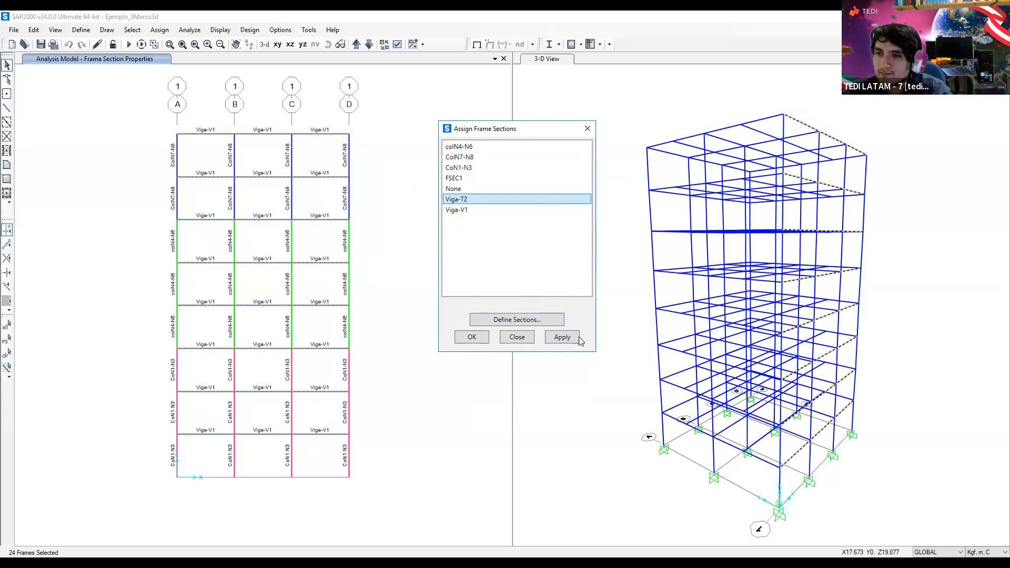
left_click(562, 337)
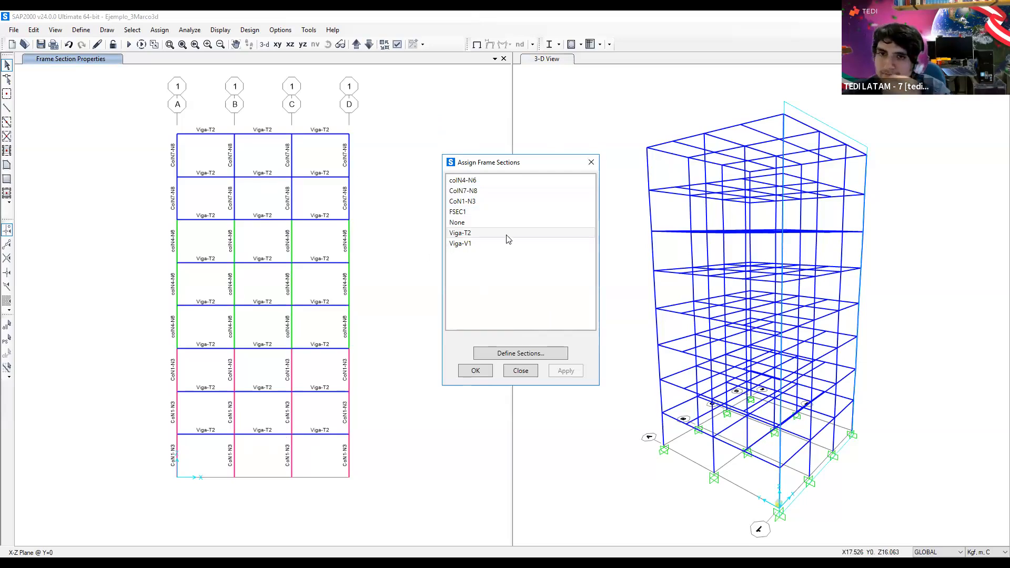
left_click(355, 46)
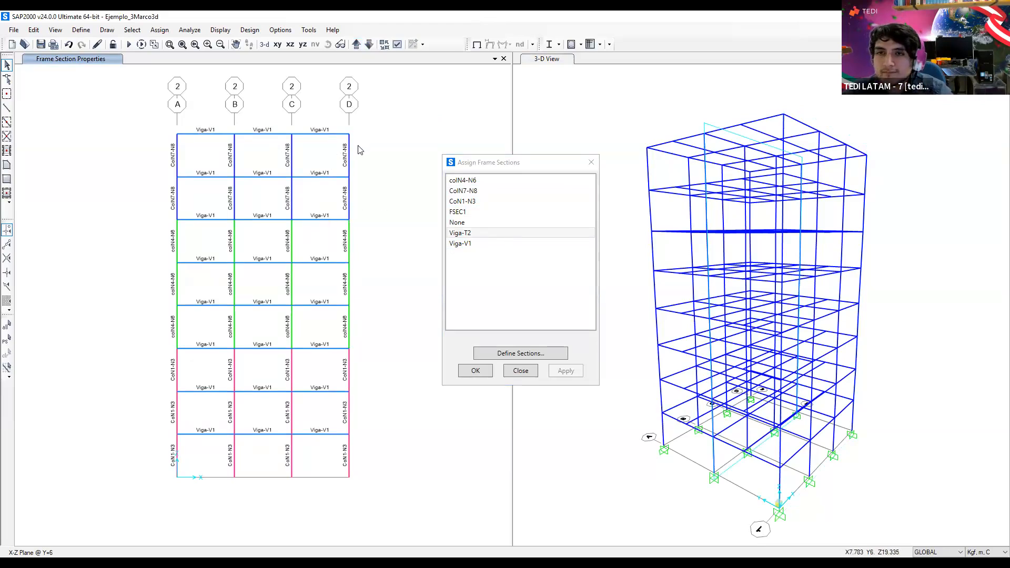
Step through the X-Z elevations at Y=0, Y=6 and Y=12 to examine the beam sections assigned on each
left_click(356, 45)
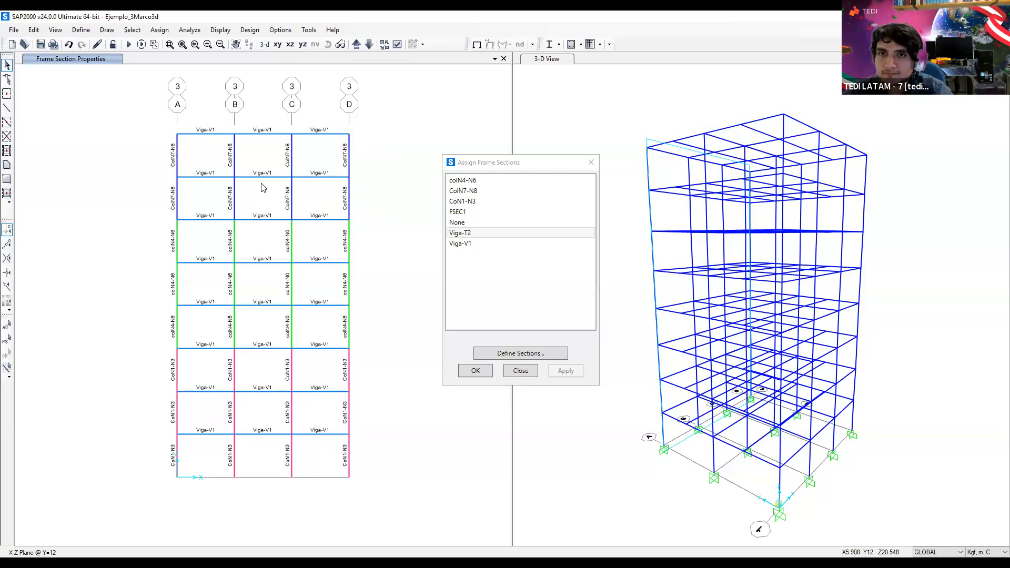
left_click_drag(338, 108, 313, 271)
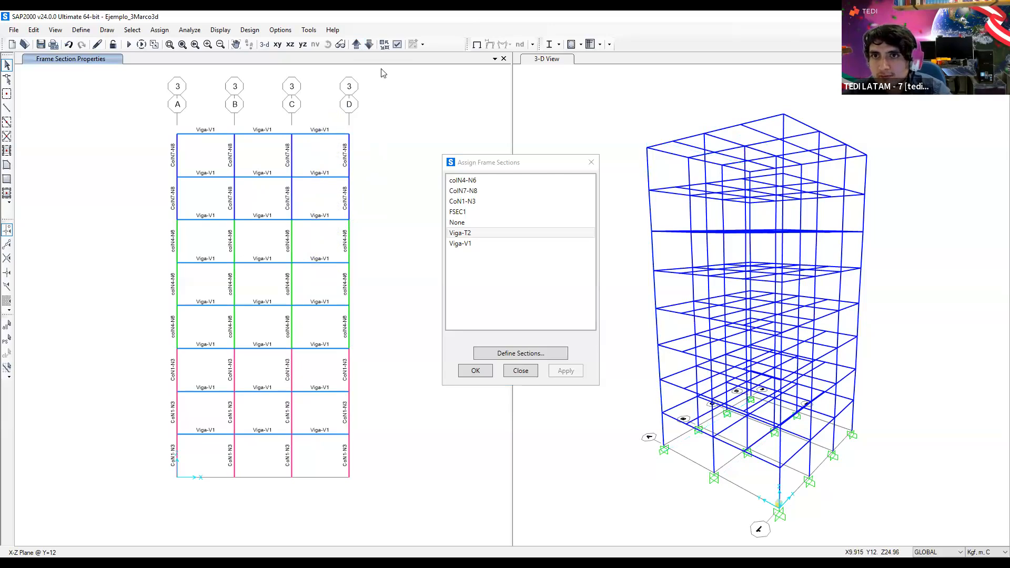
left_click(370, 44)
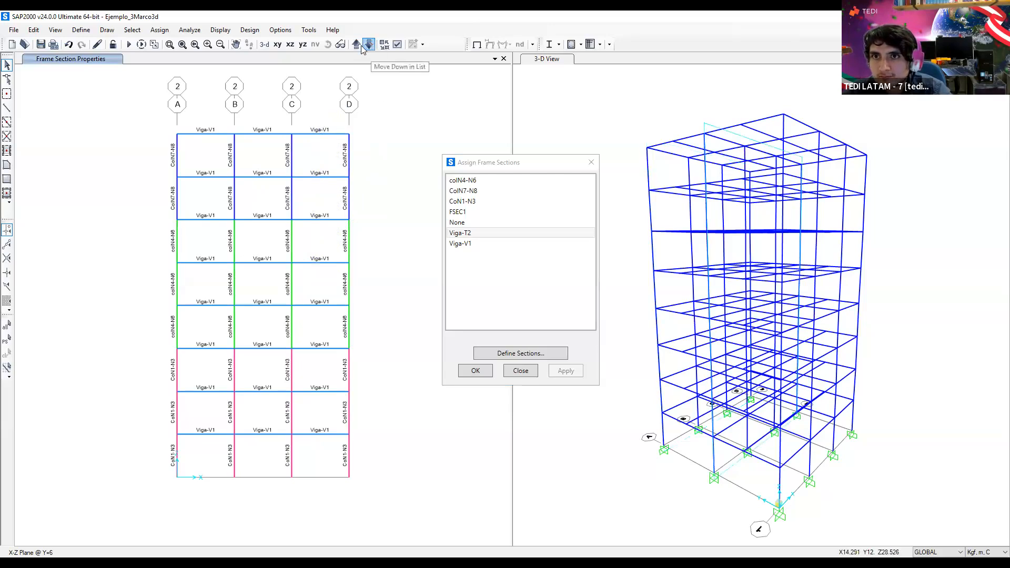
left_click(355, 45)
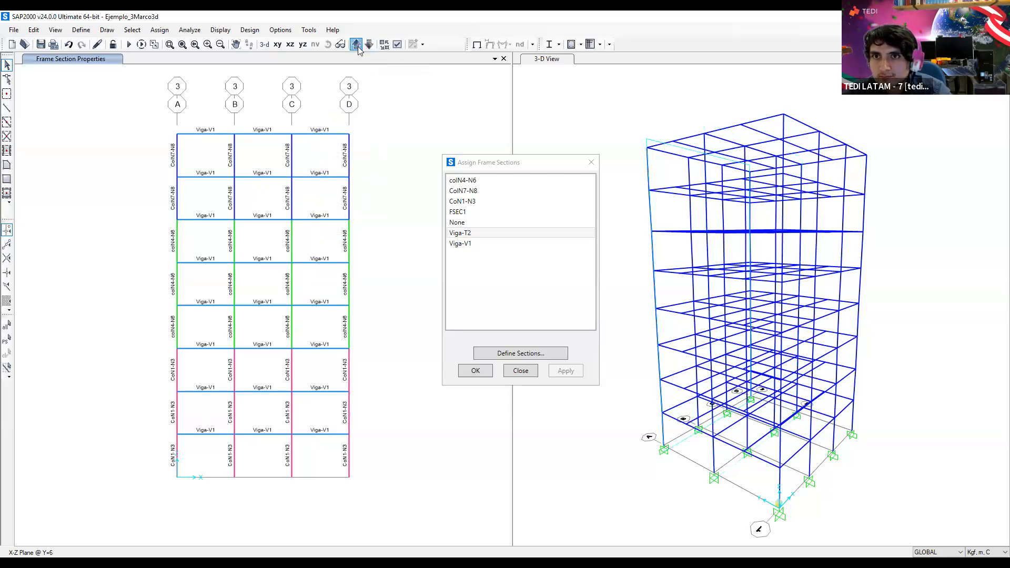
left_click(356, 44)
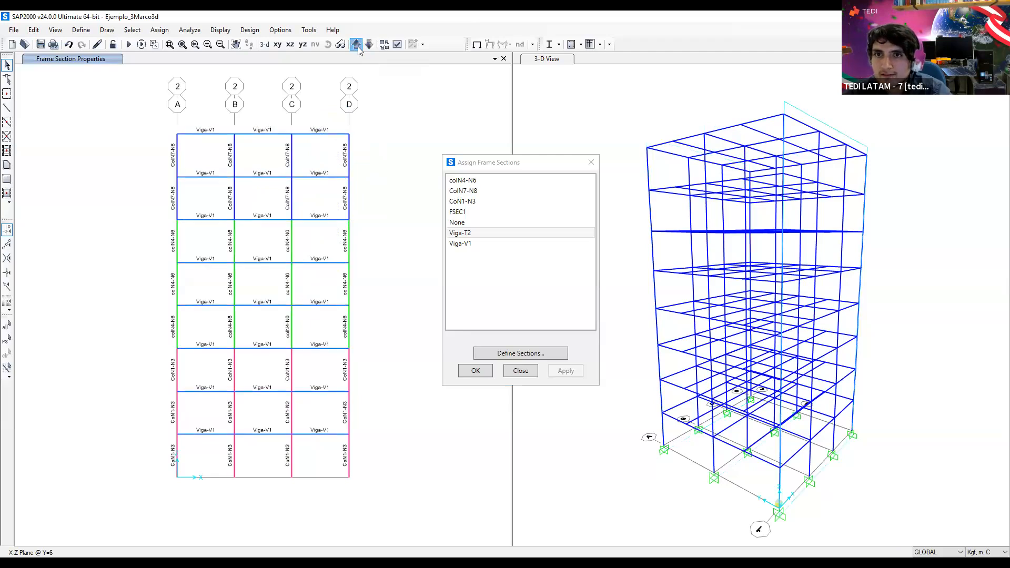
left_click(368, 46)
left_click(368, 46)
left_click(357, 45)
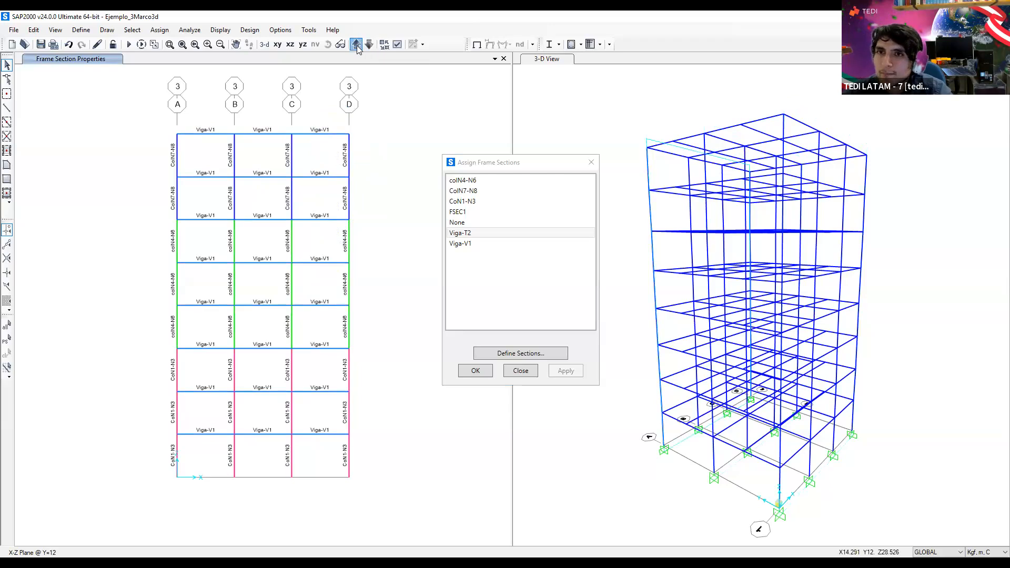
left_click(356, 45)
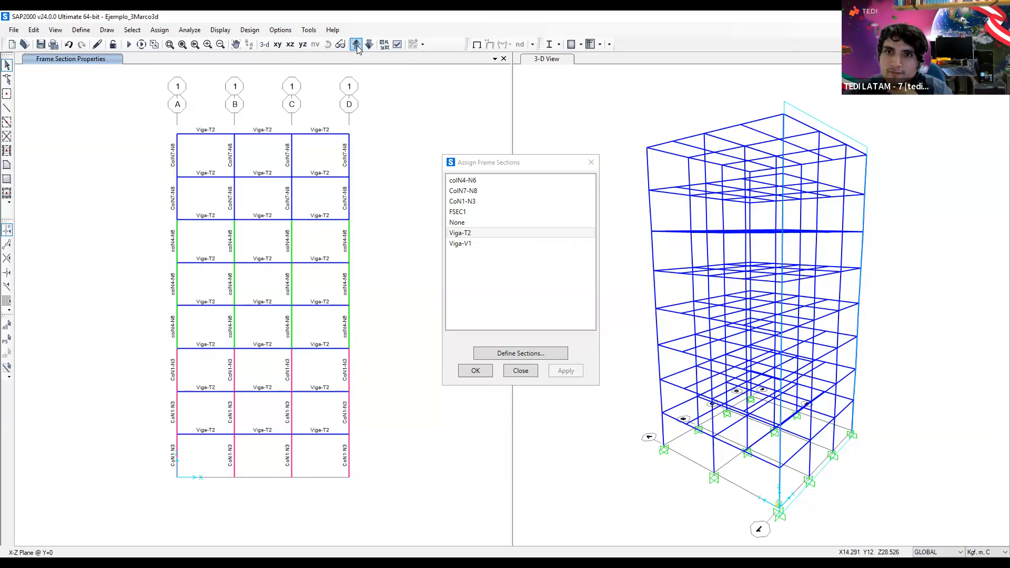
Select all the beams between grids A and D on the Y=6 elevation
left_click(356, 45)
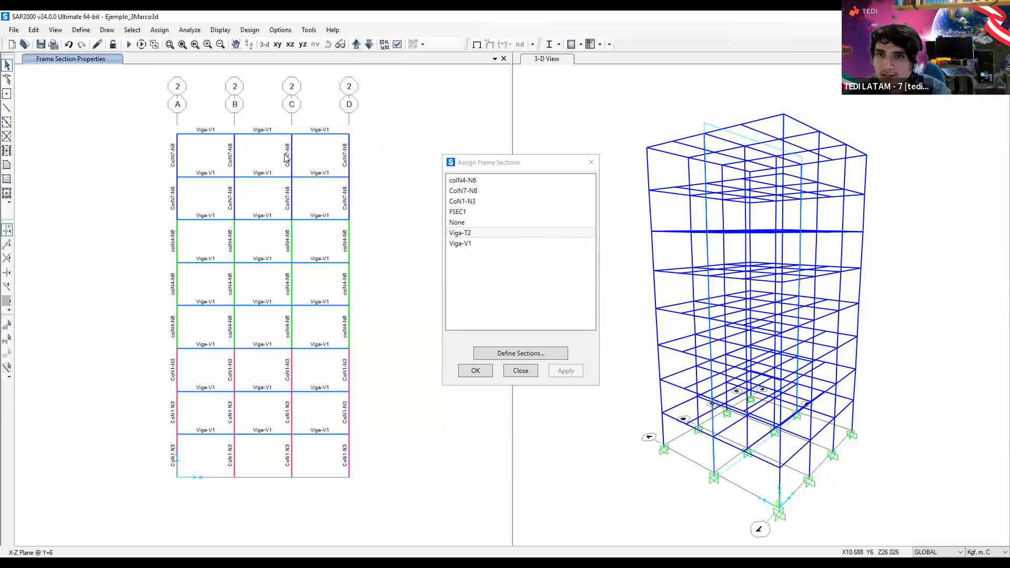
left_click_drag(330, 112, 308, 432)
left_click_drag(275, 111, 245, 459)
left_click_drag(221, 121, 195, 450)
left_click_drag(288, 123, 249, 444)
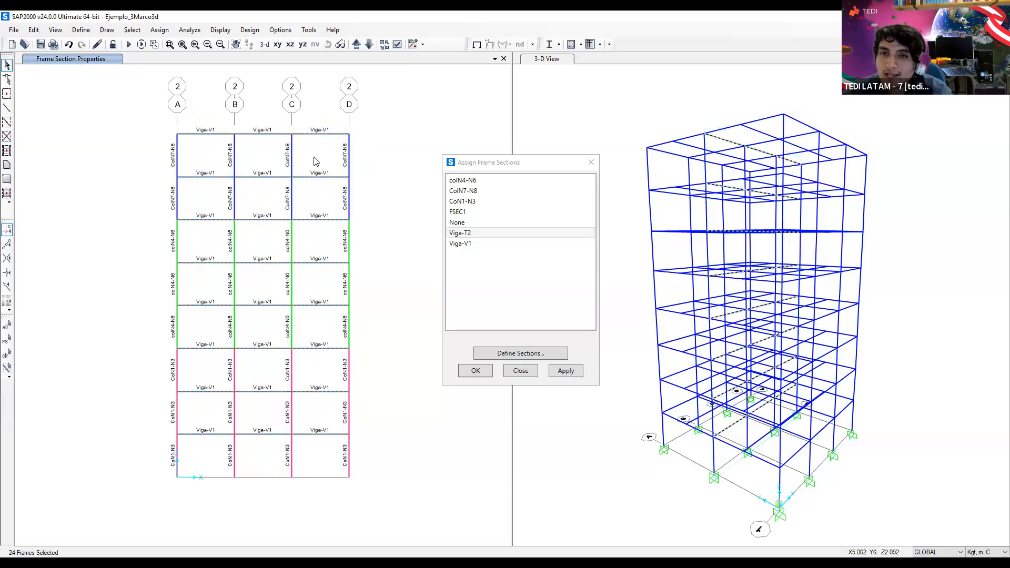
Add the beams between grids A and D on the Y=12 elevation to the selection and assign Viga-T2 to all selected beams
left_click(356, 44)
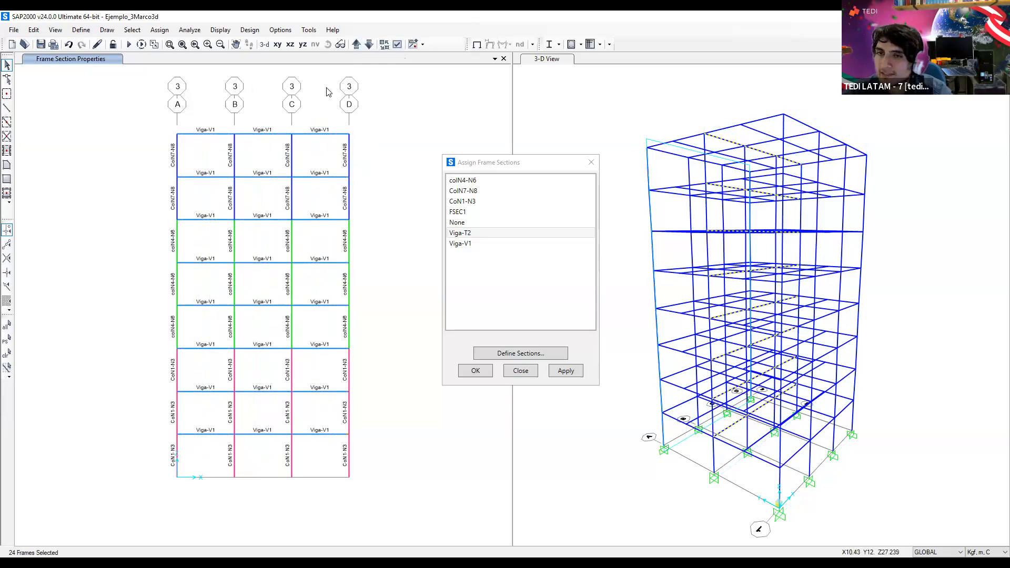
left_click_drag(331, 127, 312, 458)
left_click_drag(273, 113, 255, 452)
left_click_drag(213, 117, 196, 445)
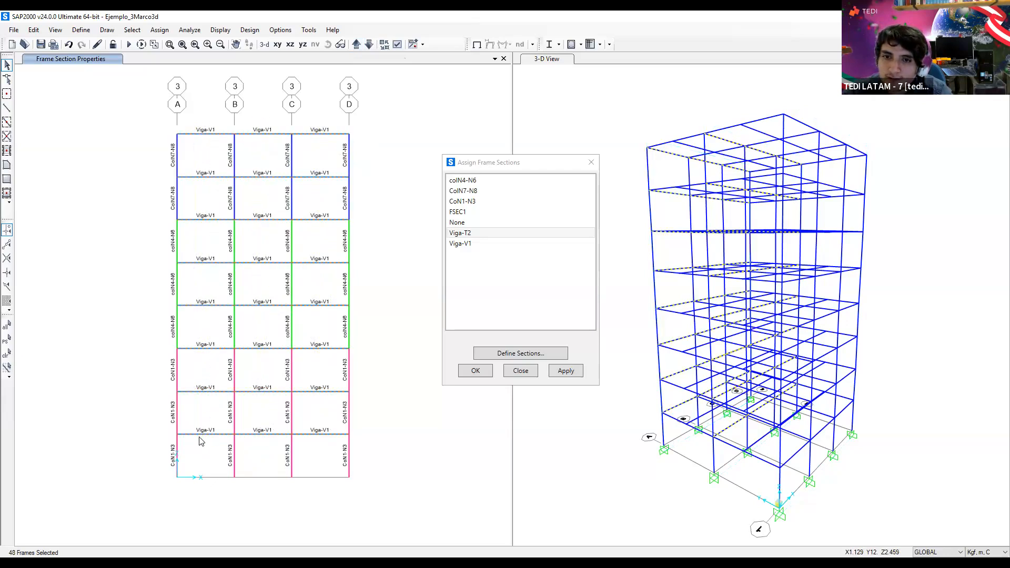
left_click(487, 235)
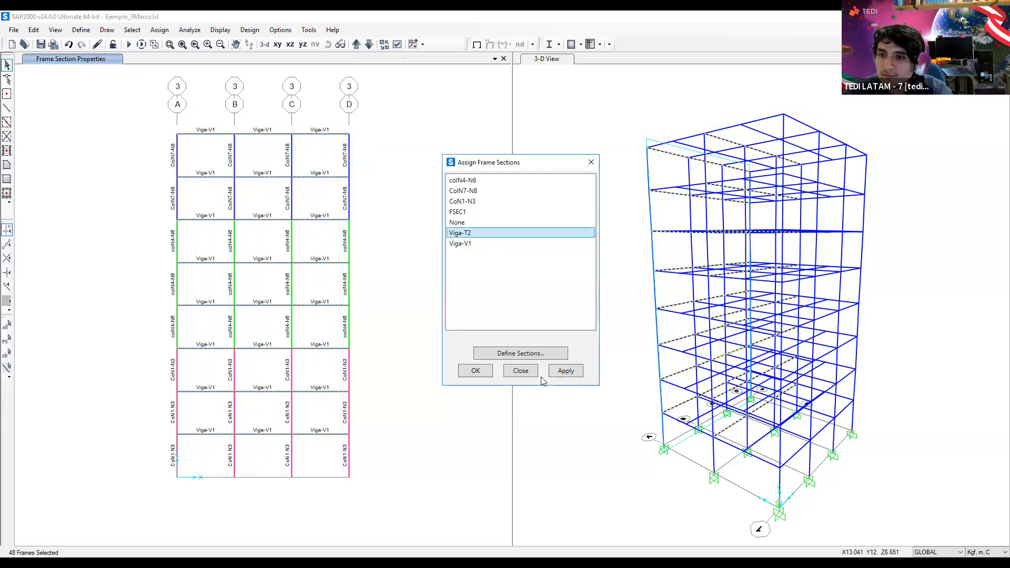
left_click(571, 370)
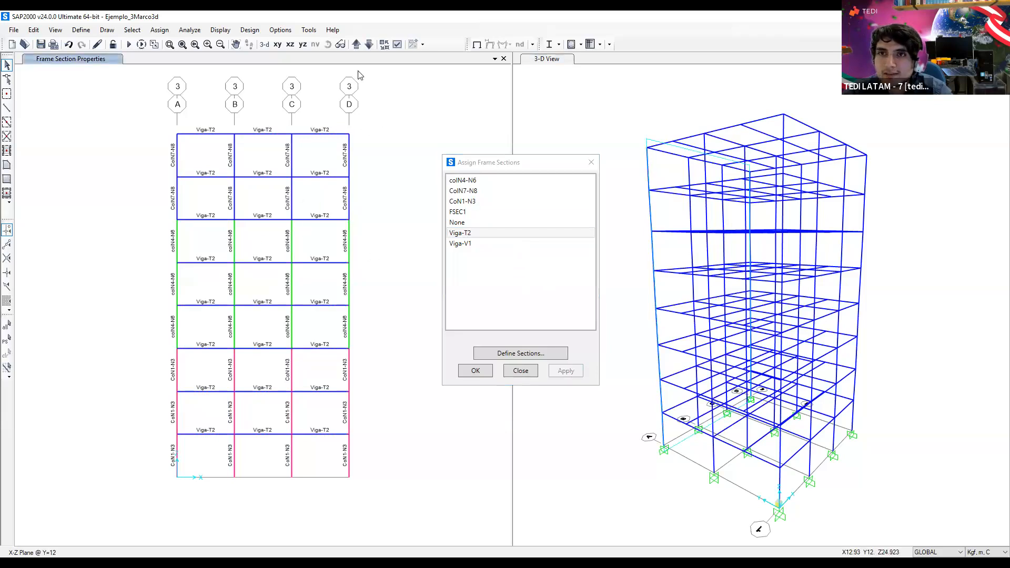
Examine the section labels of the whole frame in 3-D from a rotated viewpoint
left_click(267, 45)
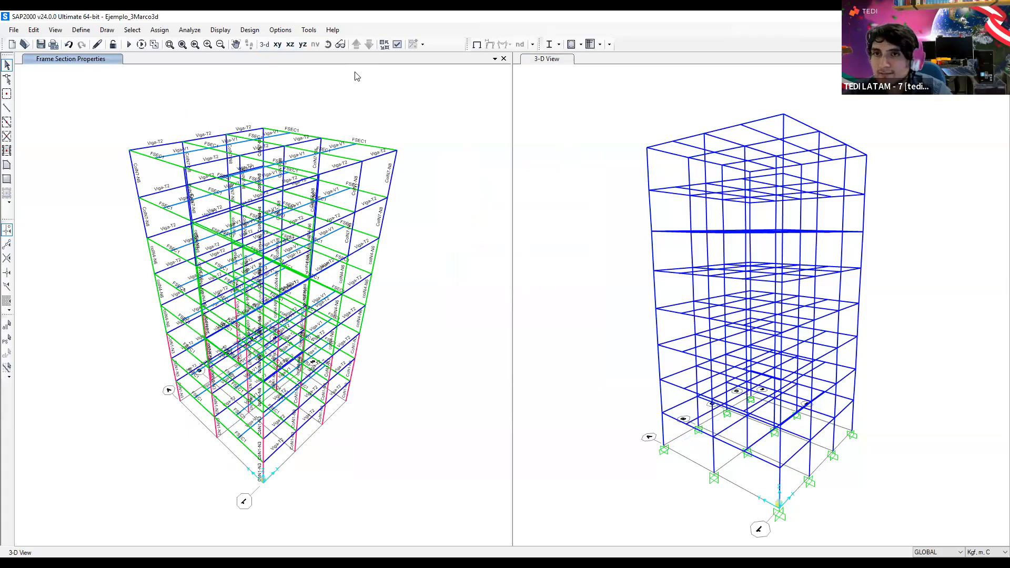
left_click(328, 44)
mouse_move(164, 150)
left_mouse_down()
mouse_move(201, 192)
mouse_move(271, 210)
mouse_move(295, 173)
mouse_move(320, 211)
left_mouse_up()
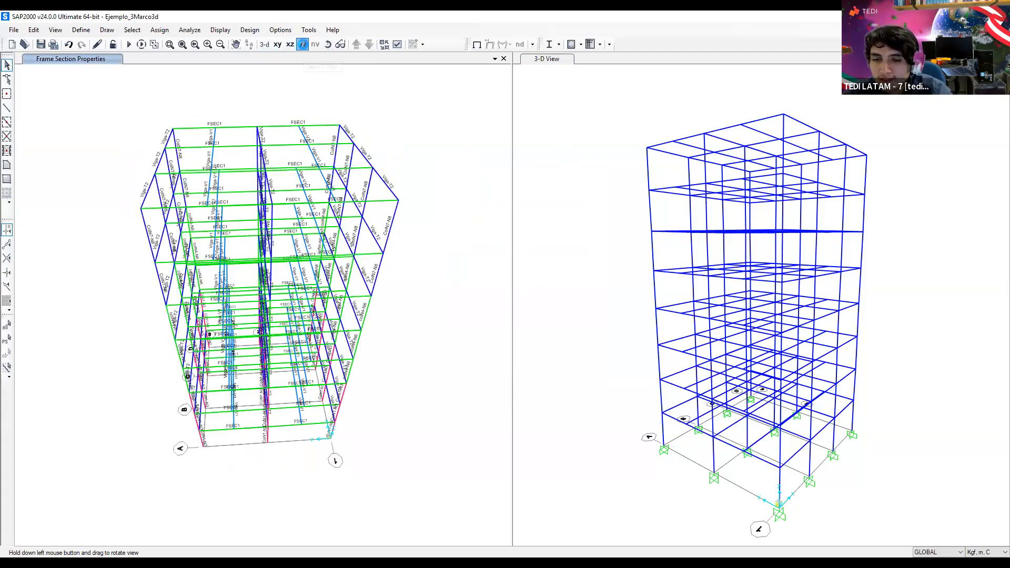
left_click(302, 46)
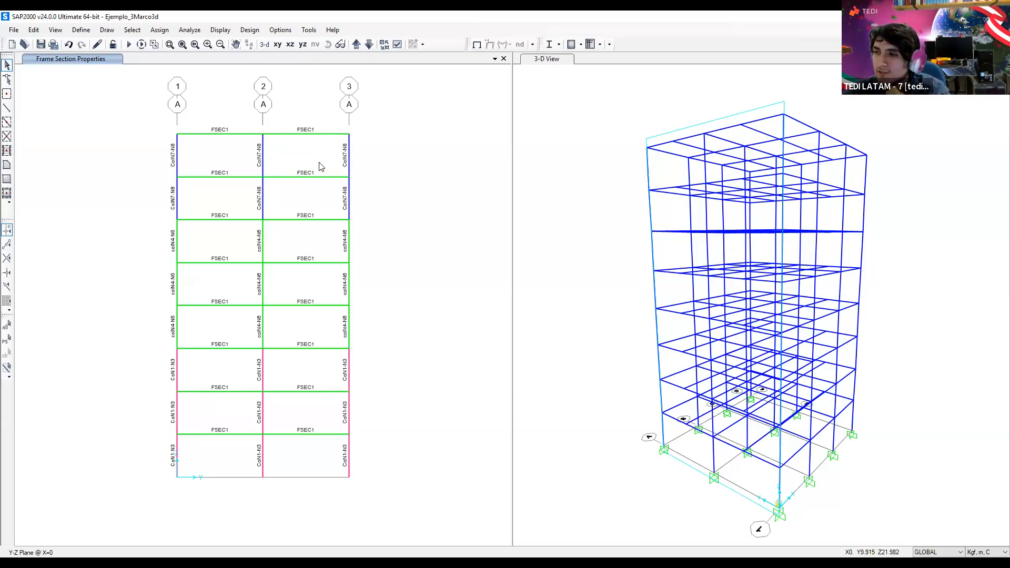
left_click_drag(322, 117, 287, 461)
left_click_drag(248, 112, 197, 454)
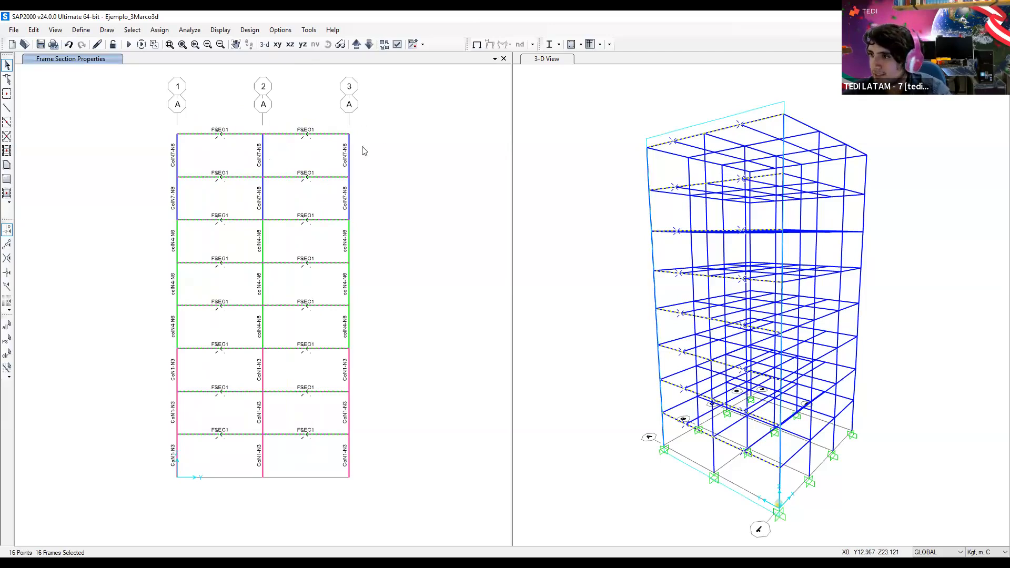
key("ctrl+q")
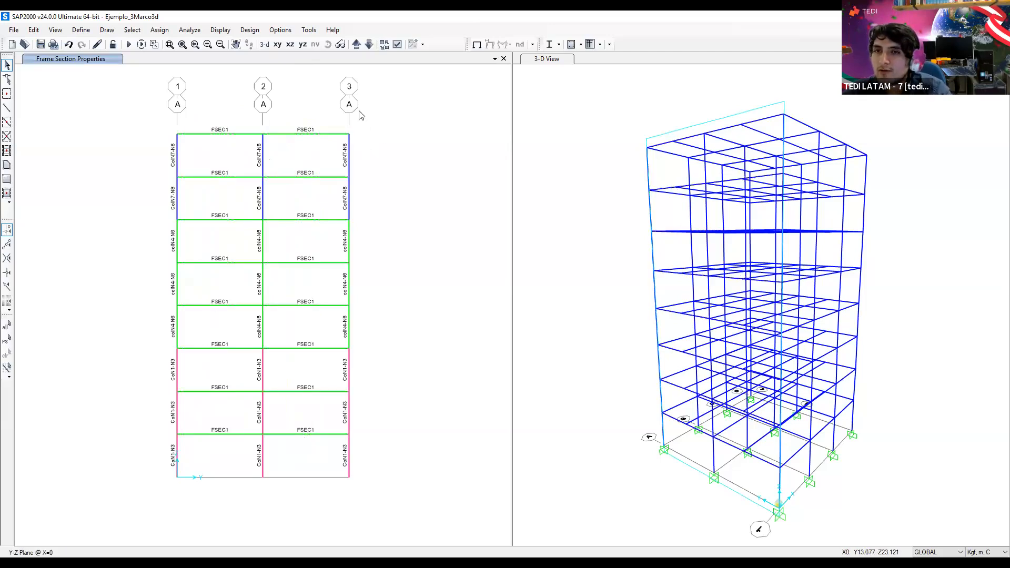
Return to the 3-D view and select all frames that have the FSEC1 section property
left_click(264, 45)
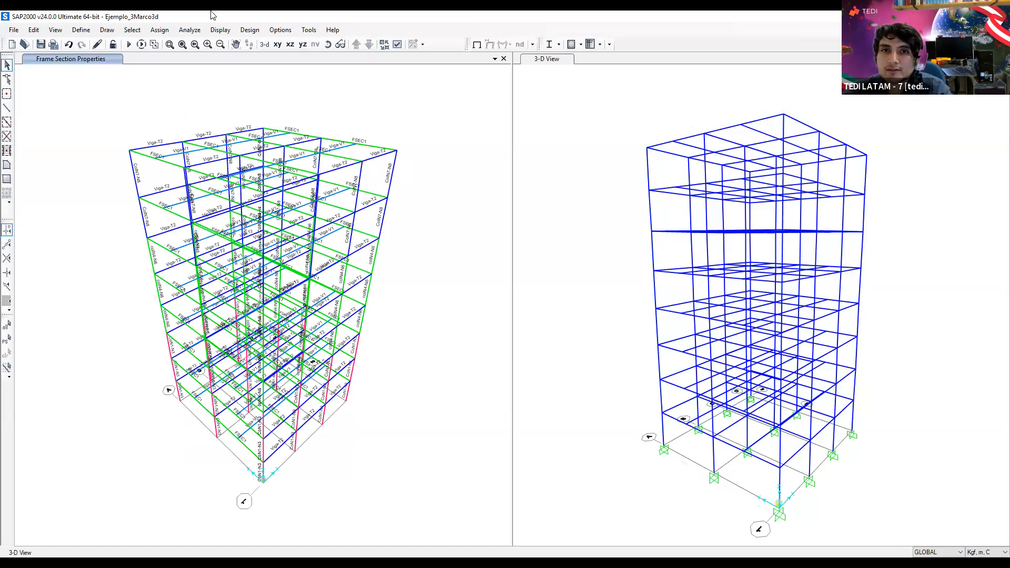
left_click(133, 30)
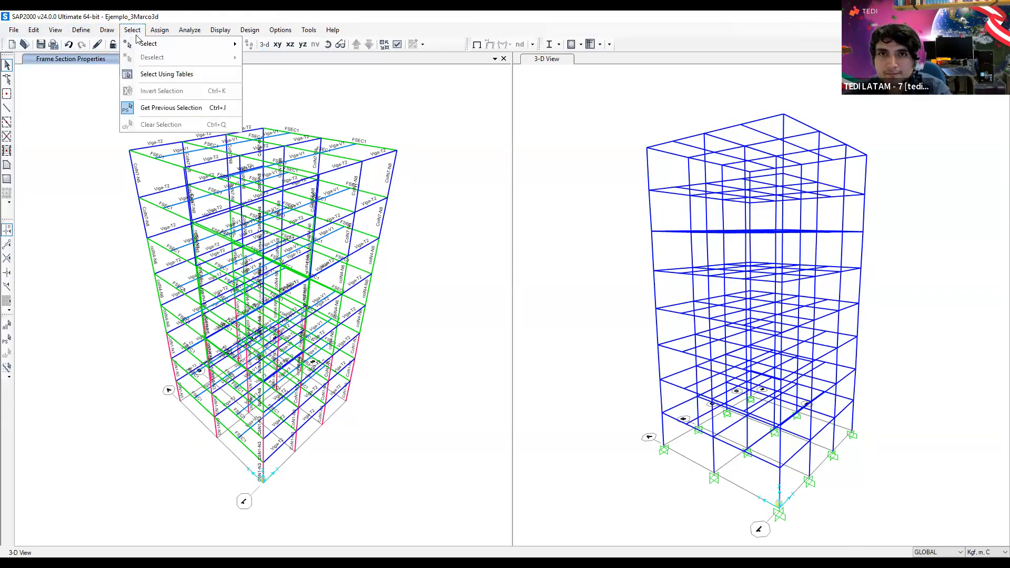
mouse_move(225, 48)
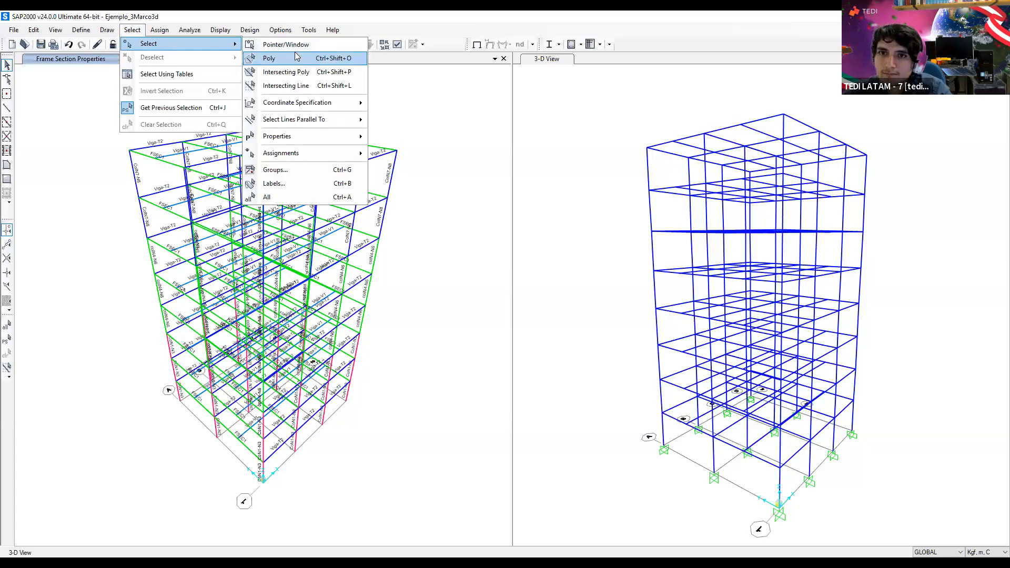
mouse_move(319, 137)
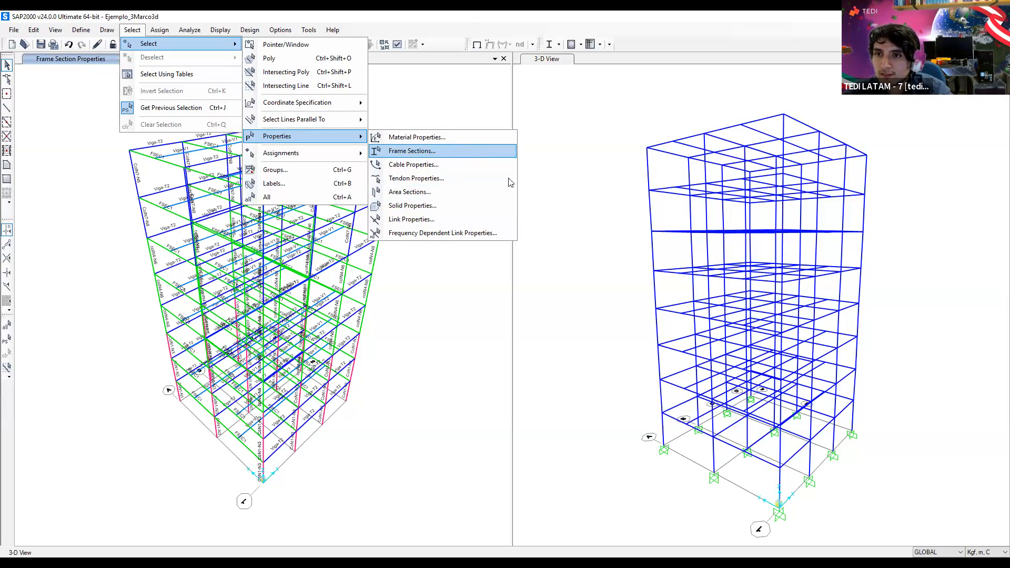
left_click(452, 151)
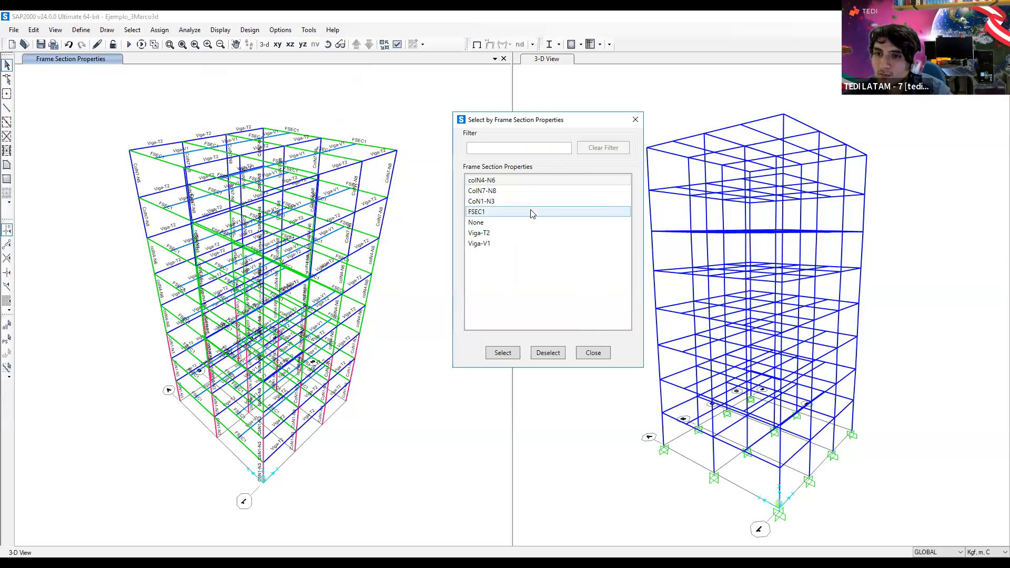
left_click(532, 213)
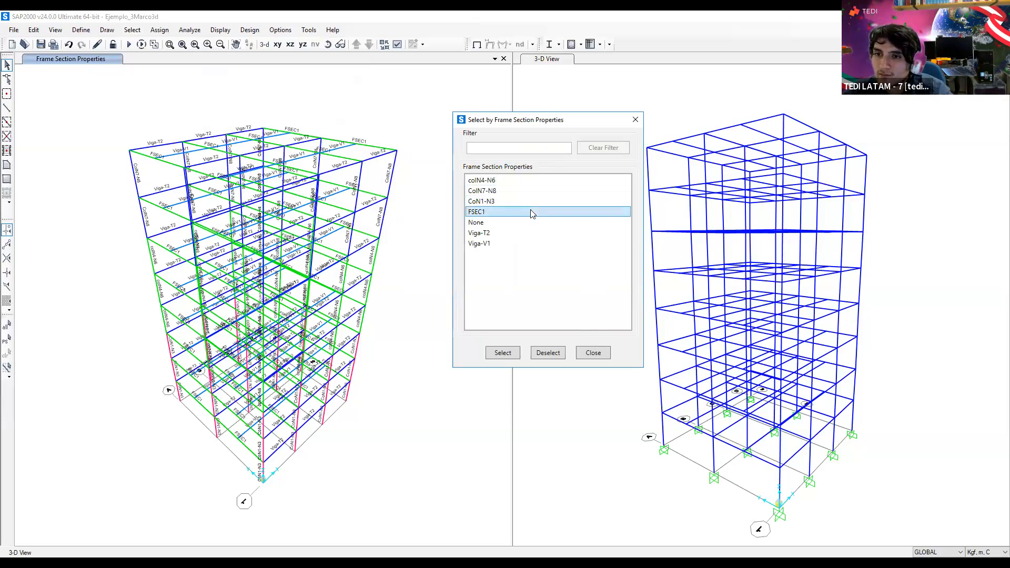
left_click(497, 354)
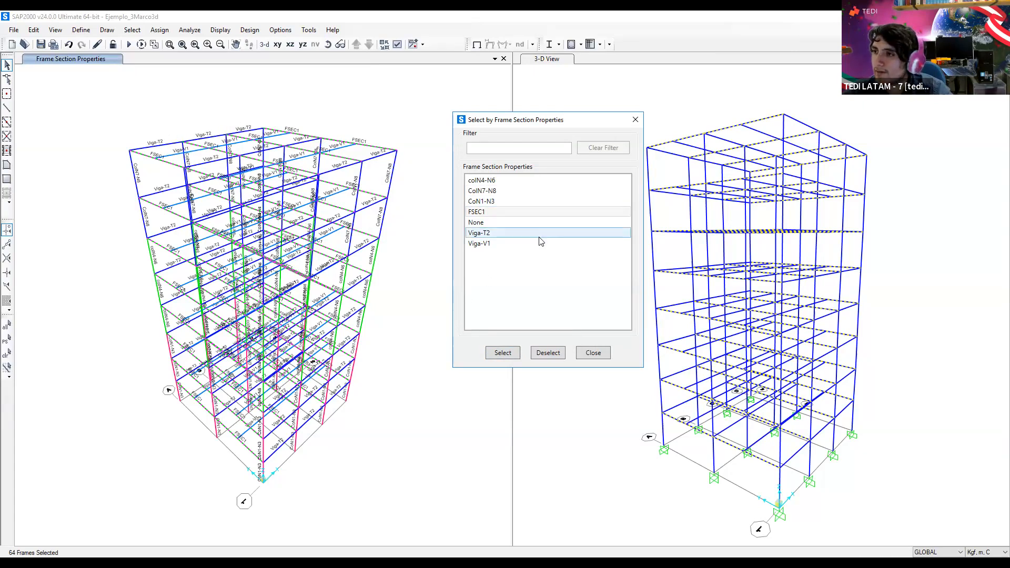
left_click(634, 122)
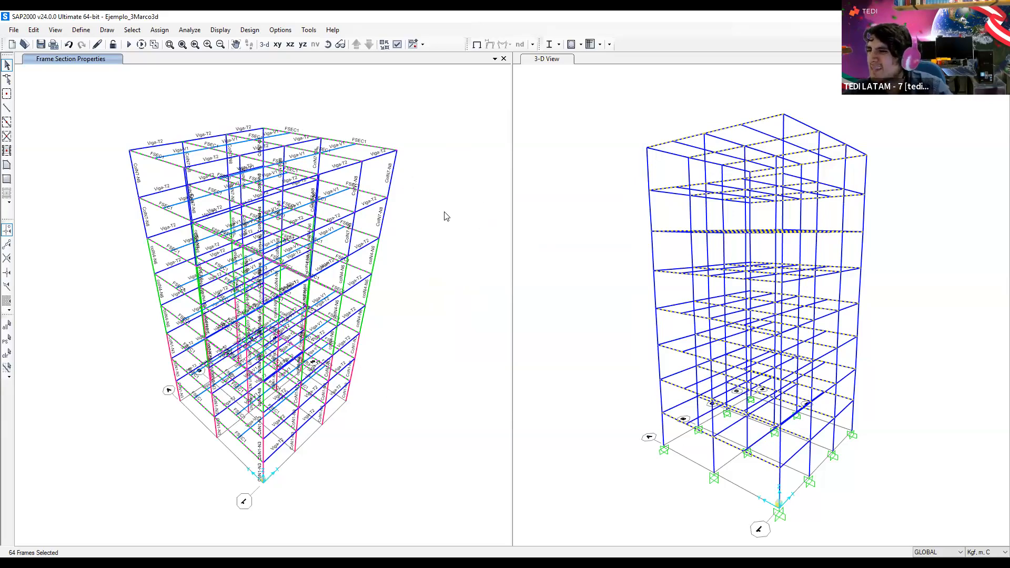
Clear the selection, restore the previous FSEC1 beam selection and open the frame section assignment for it
key("ctrl+q")
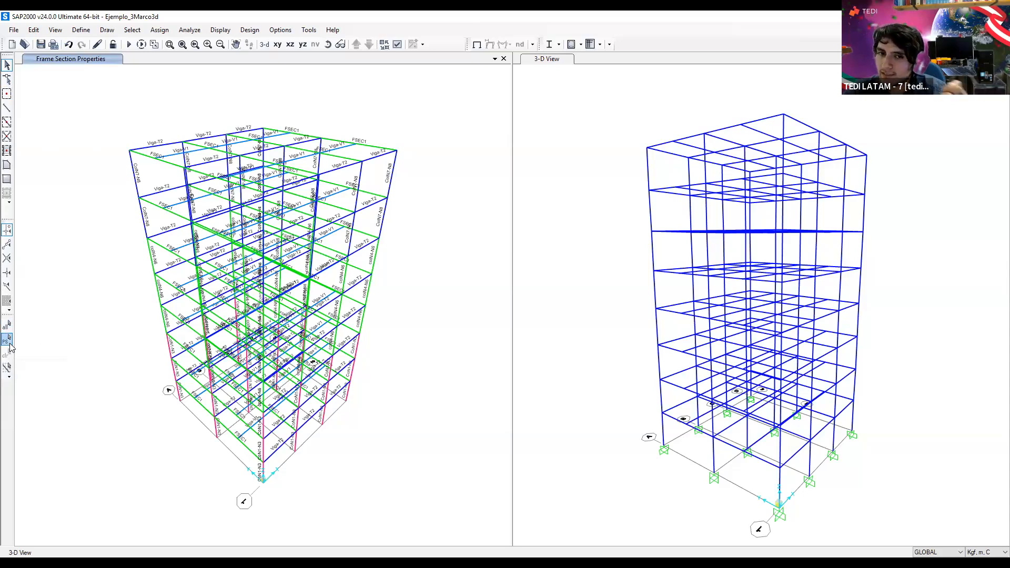
left_click(7, 339)
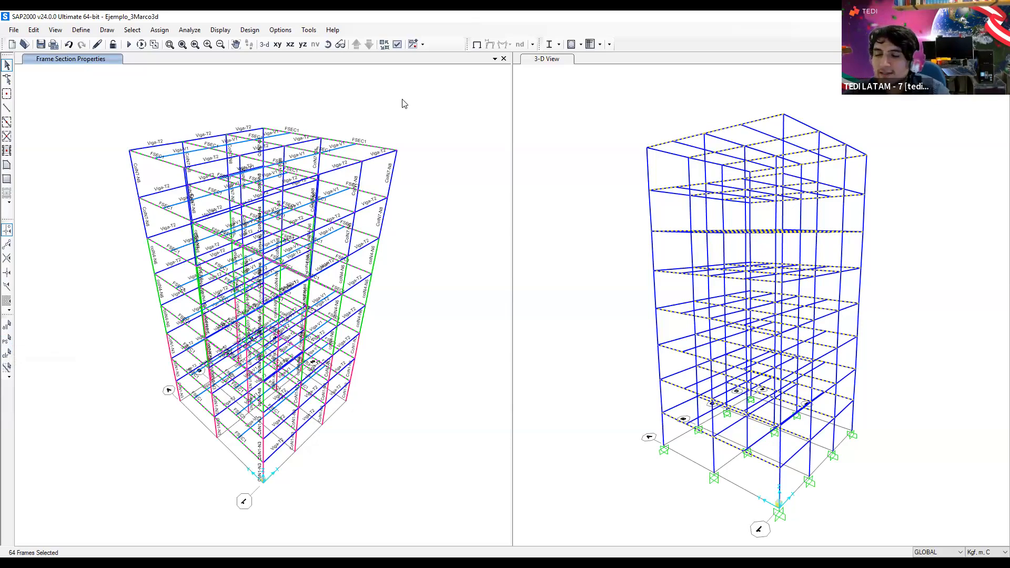
left_click(160, 30)
mouse_move(252, 56)
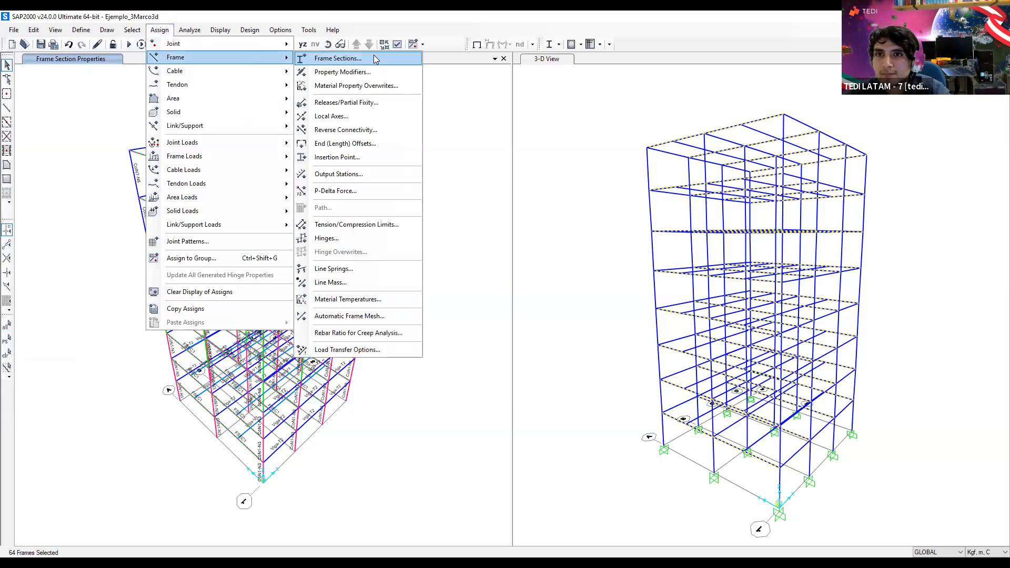
left_click(394, 58)
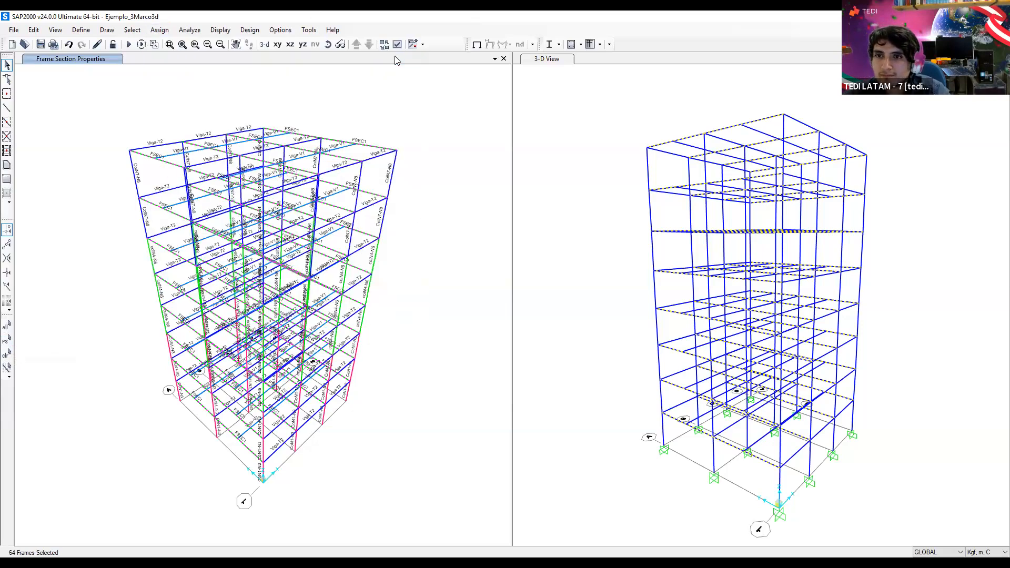
left_click_drag(544, 179, 528, 167)
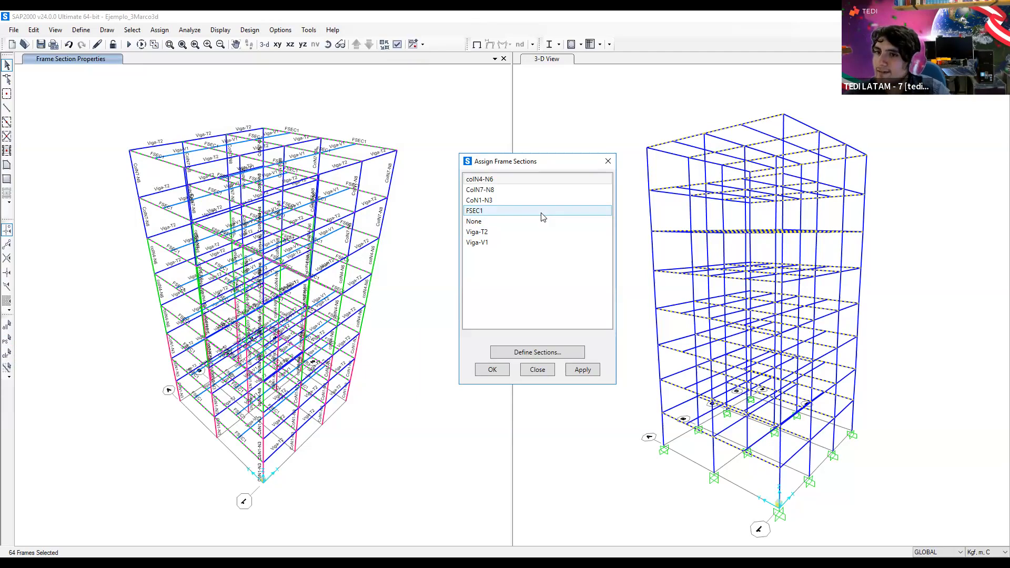
Create a copy of the Viga-T2 frame section and name it Viga-V2
left_click(530, 354)
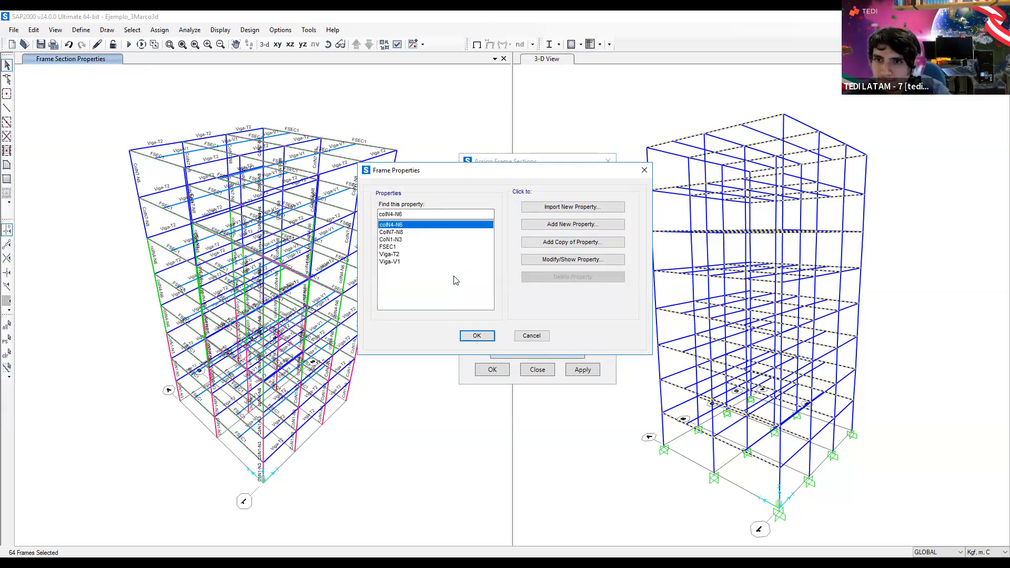
left_click(415, 262)
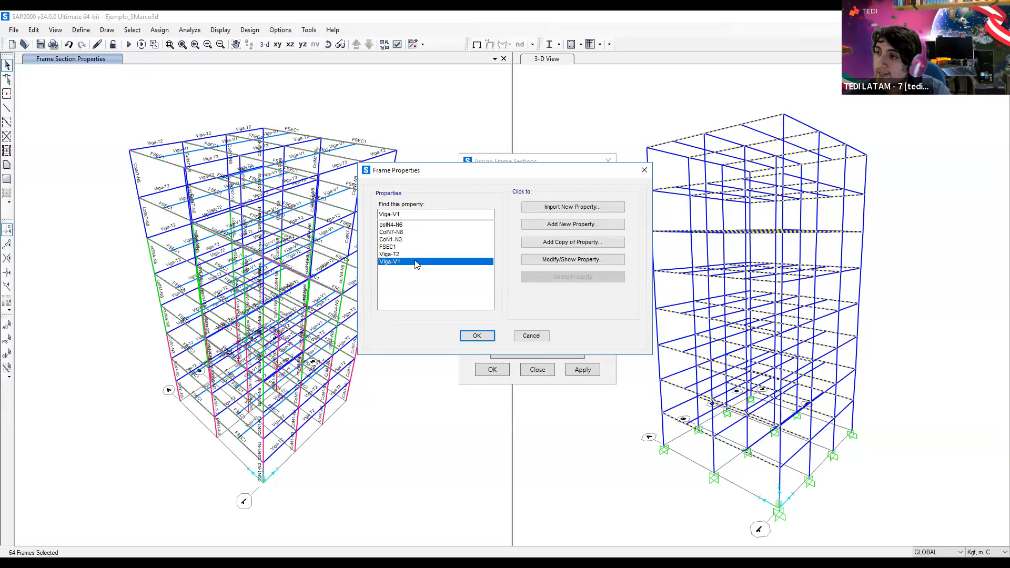
left_click(430, 254)
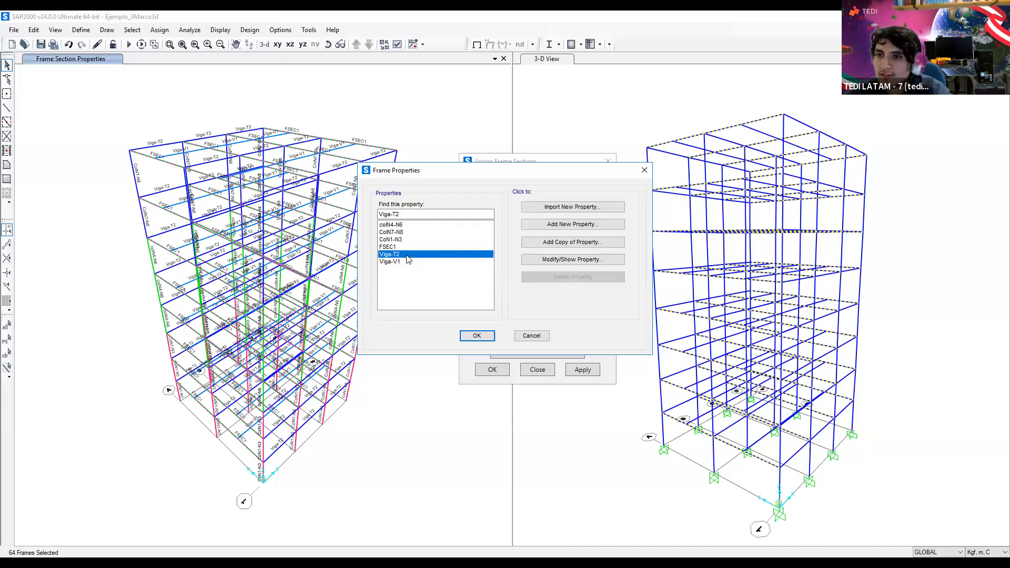
left_click(605, 247)
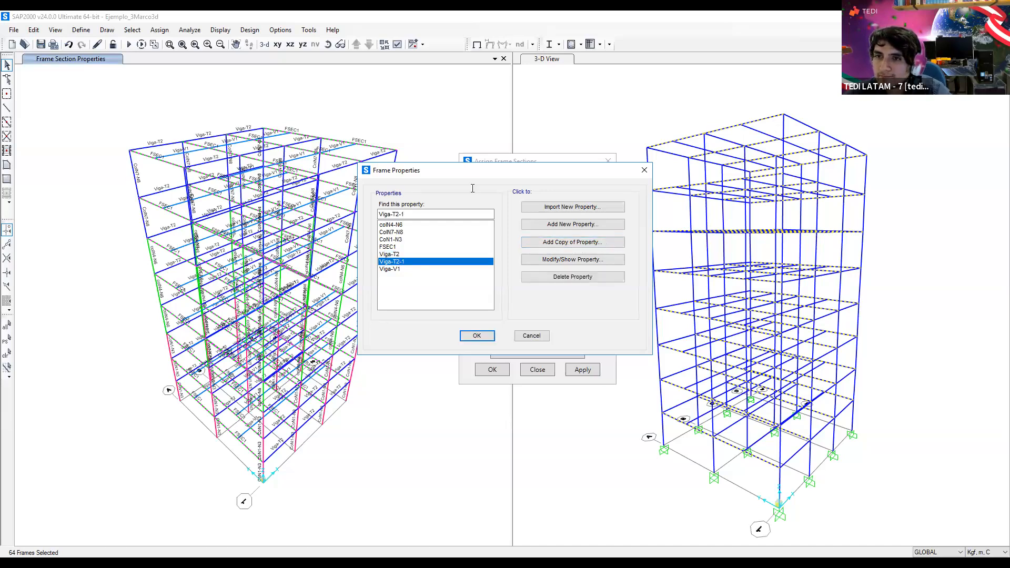
left_click(461, 183)
left_click_drag(461, 183, 485, 184)
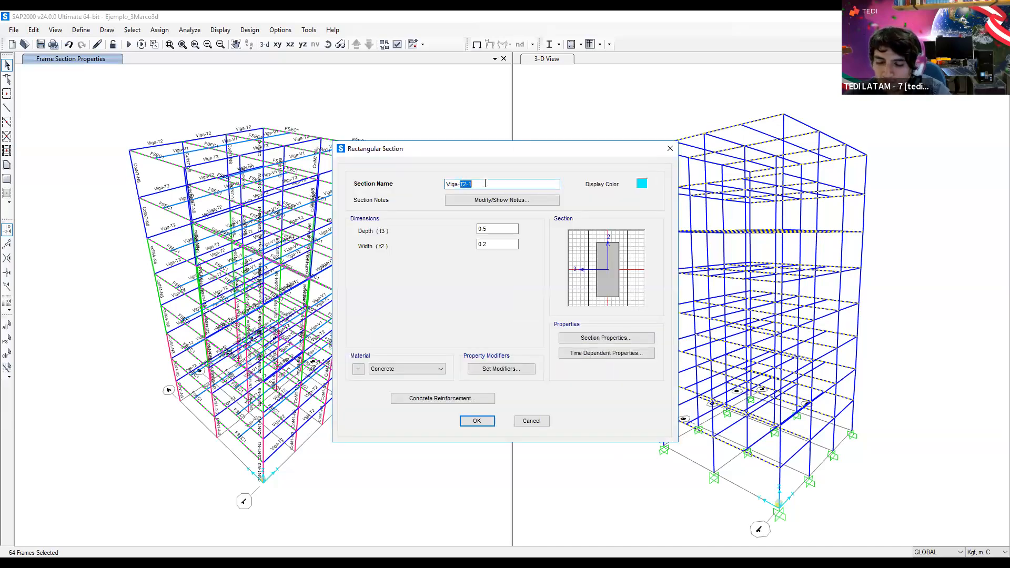
type("V")
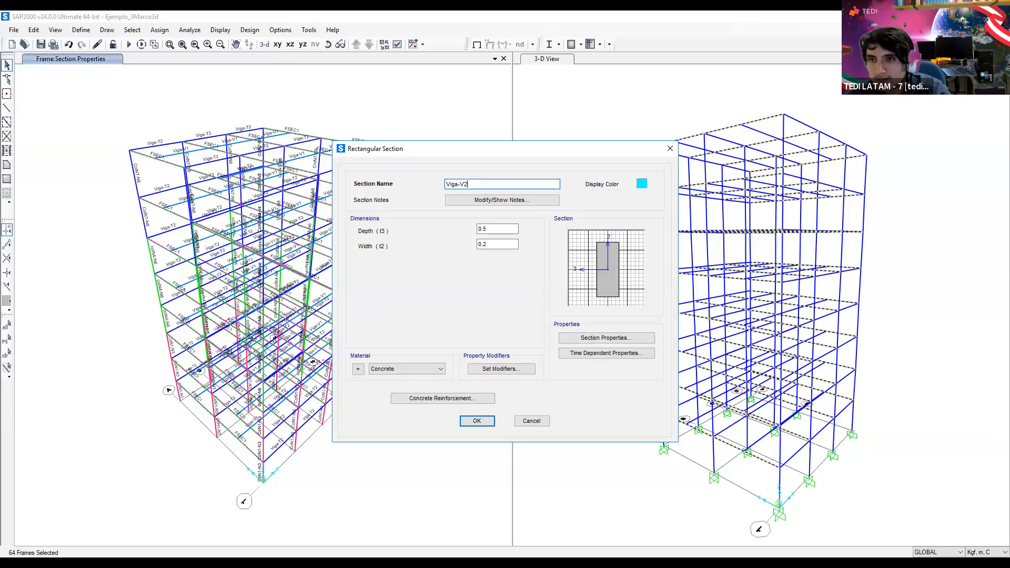
Set the width (t2) of the Viga-V2 section to 0.3 m and accept the section
left_click(496, 246)
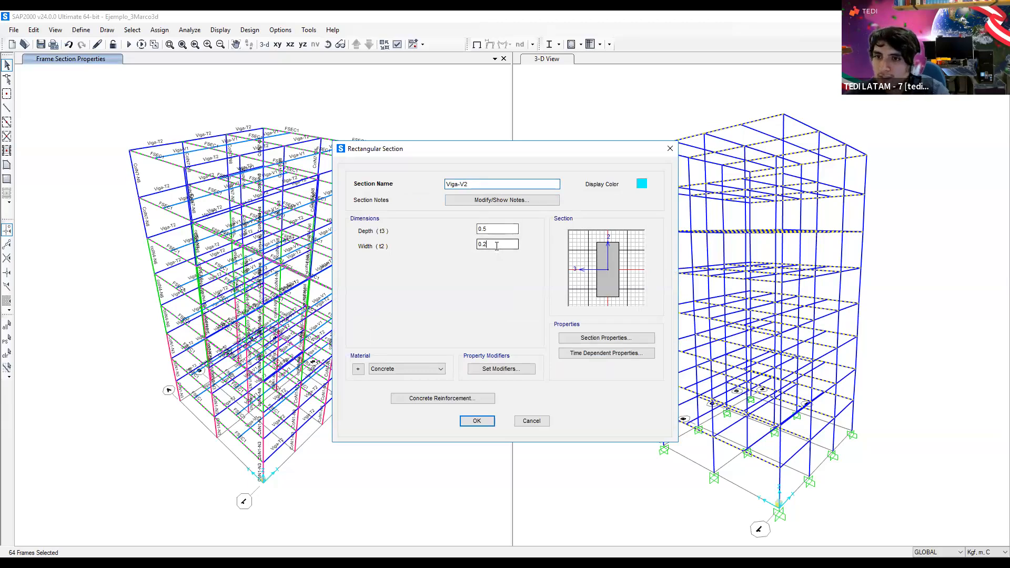
key("BackSpace")
type("3")
left_click(502, 229)
left_click(504, 243)
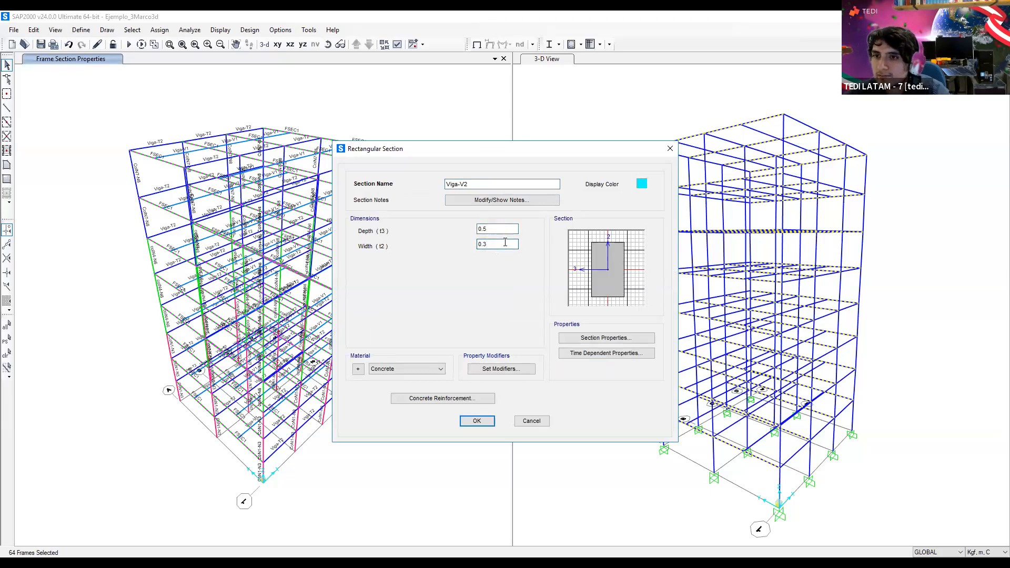
left_click(481, 420)
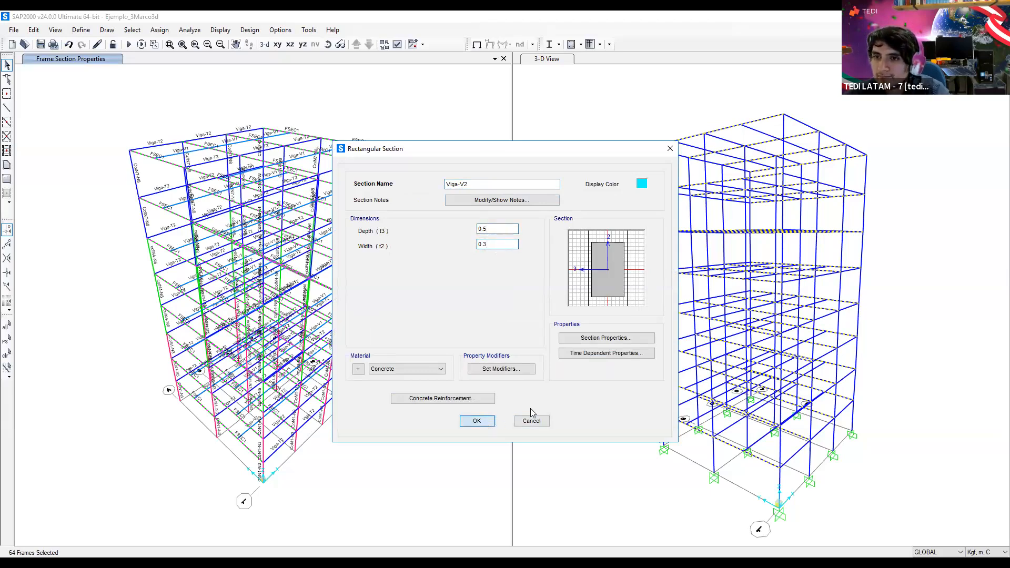
Finish the frame section definitions and assign Viga-V2 to the selected FSEC1 beams
left_click(473, 335)
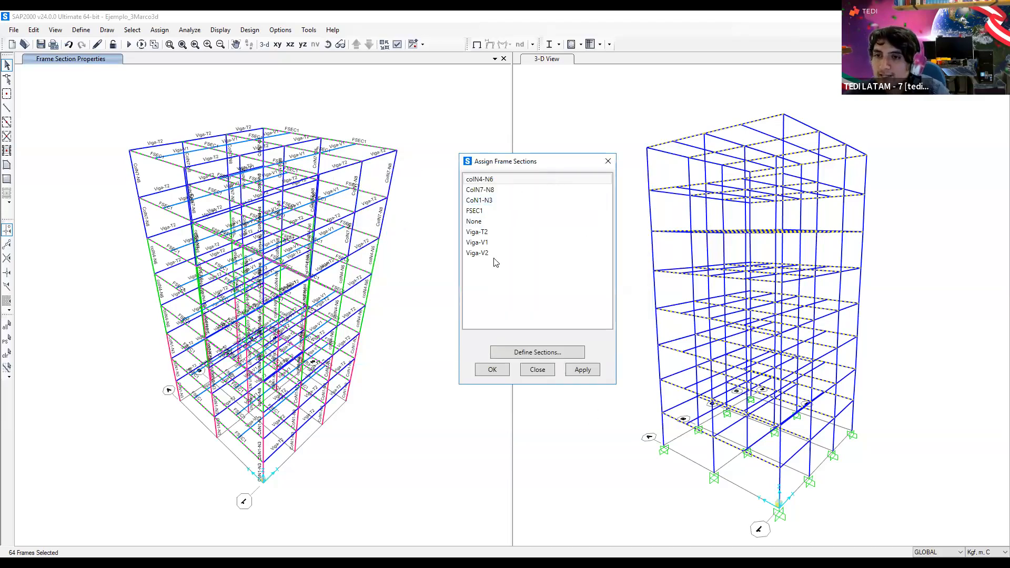
left_click(489, 256)
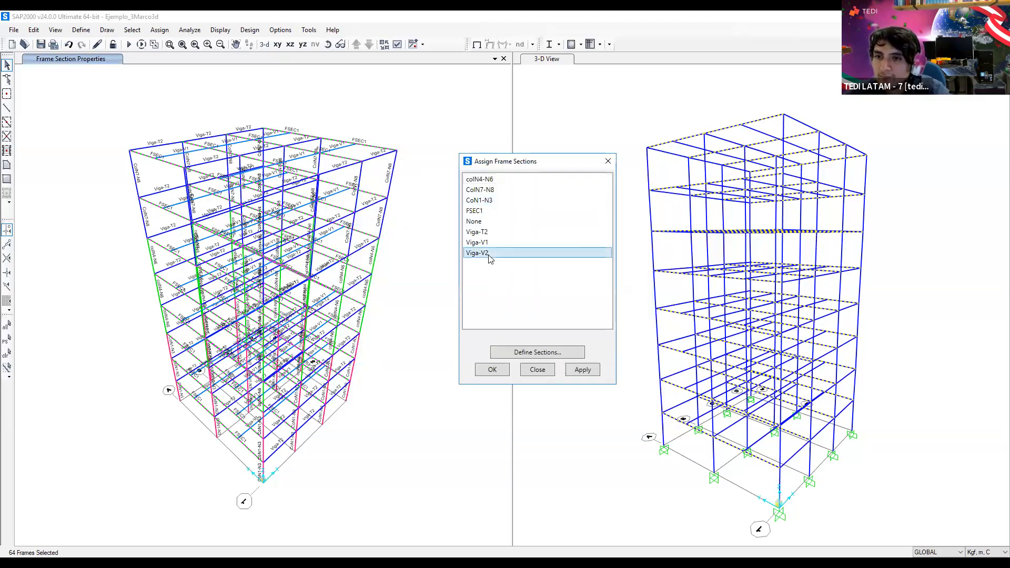
left_click(492, 369)
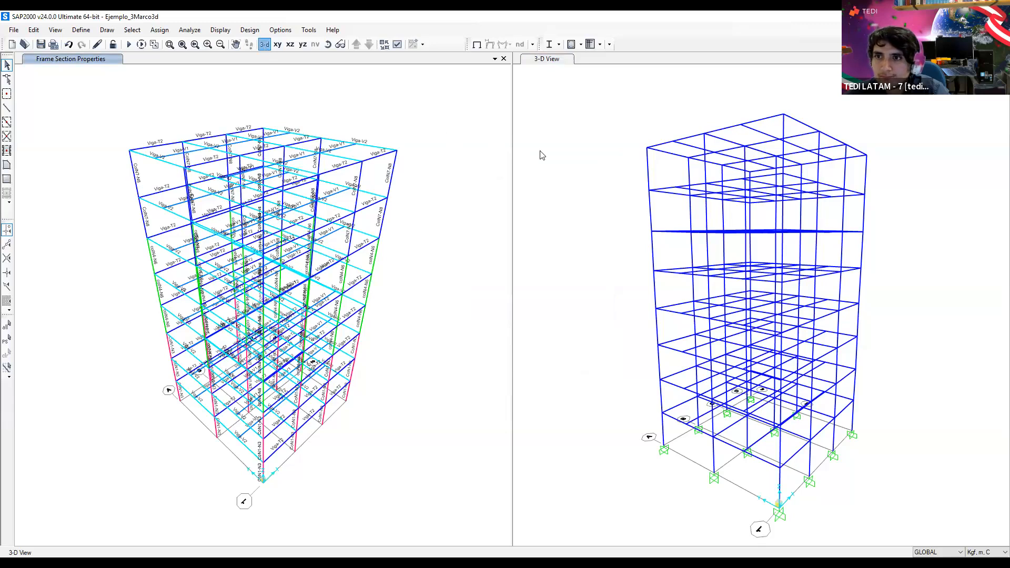
Reset the second model window to the default 3-D view and make the Frame Section Properties window active again
left_click(563, 151)
left_click(265, 45)
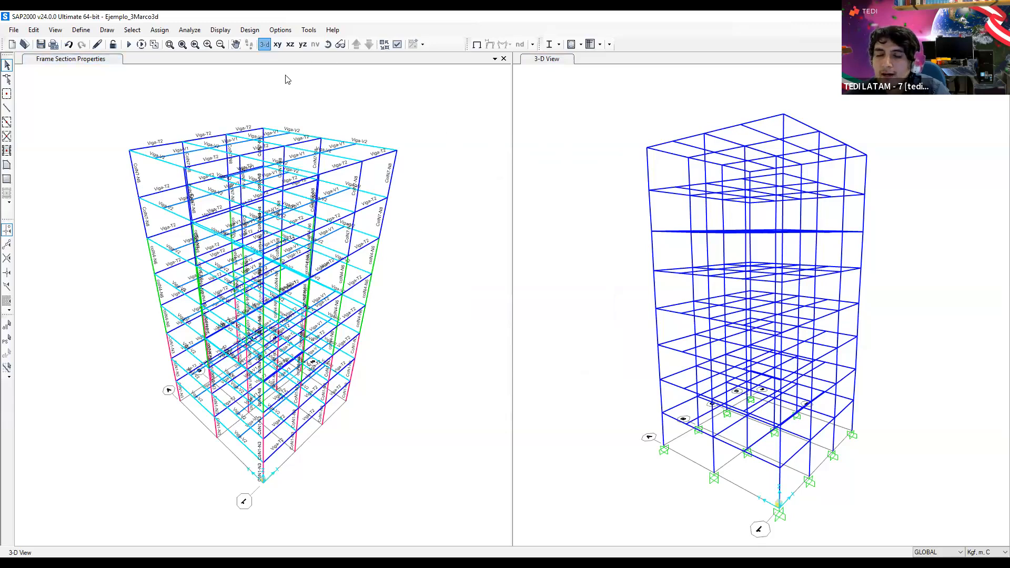
left_click(425, 133)
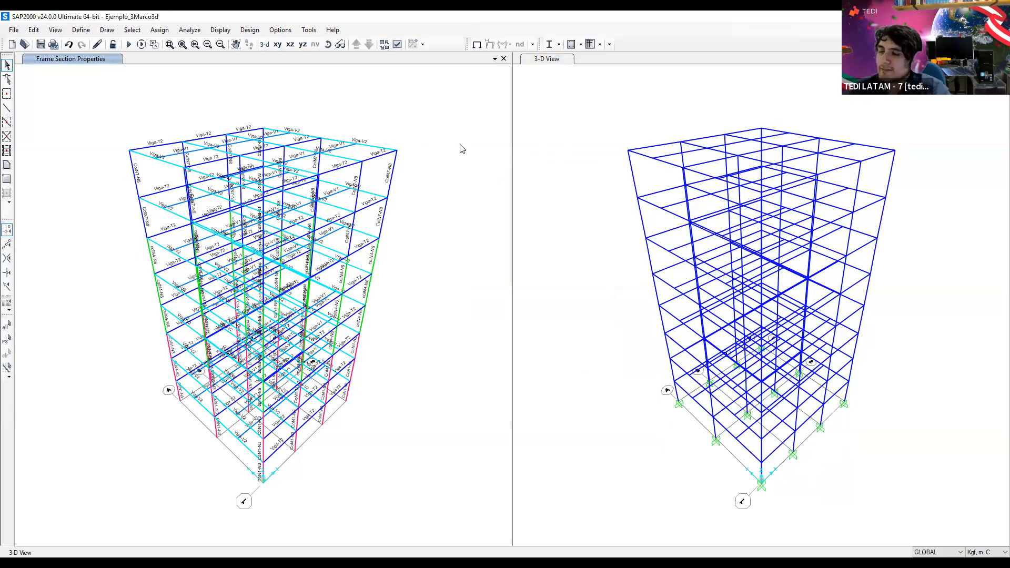
Select the three beams one level below the roof on the Y=12 elevation, then clear the selection and restore the 3-D view
left_click(289, 45)
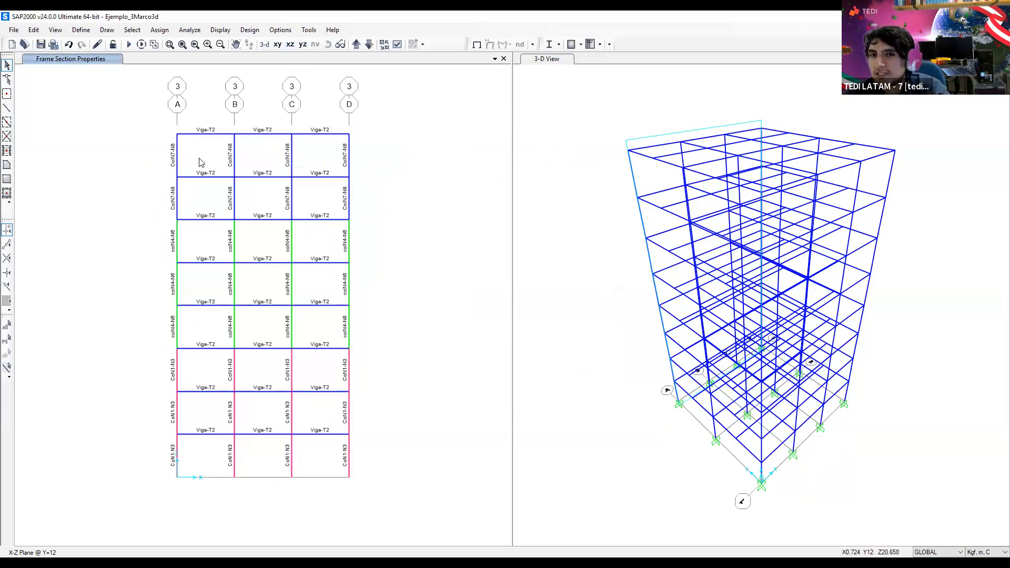
left_click(208, 177)
left_click(268, 178)
left_click(336, 177)
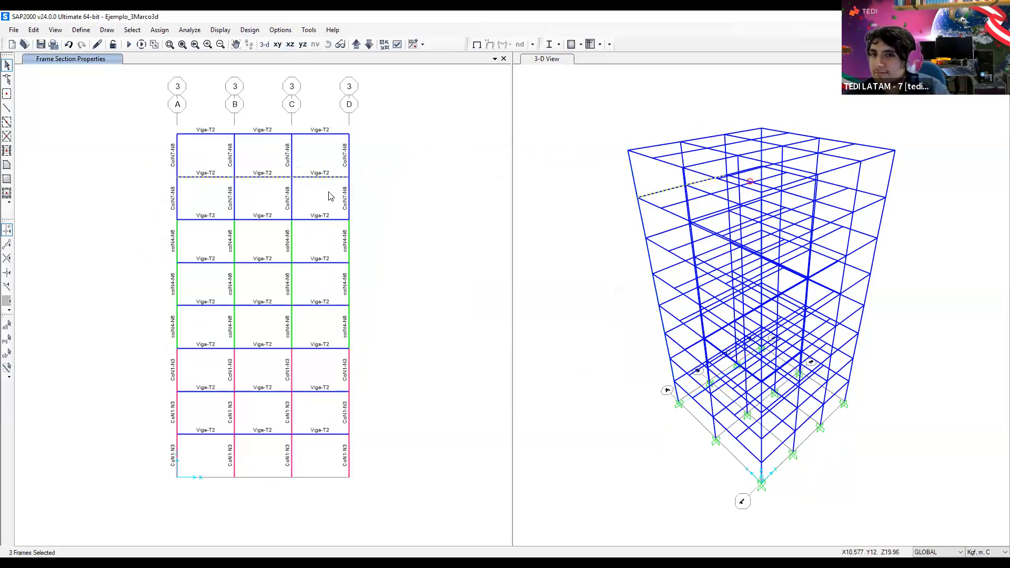
key("Escape")
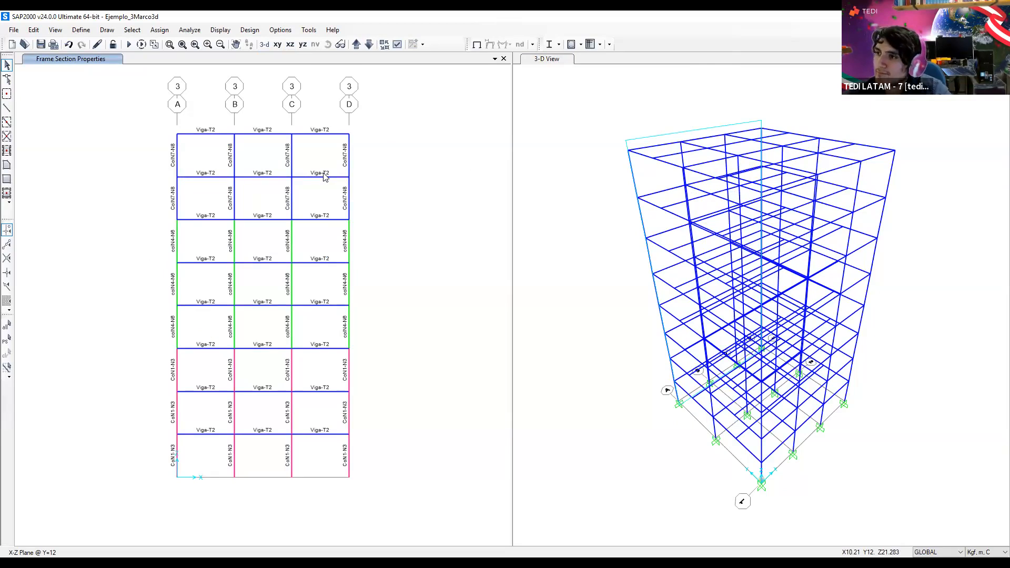
left_click(264, 44)
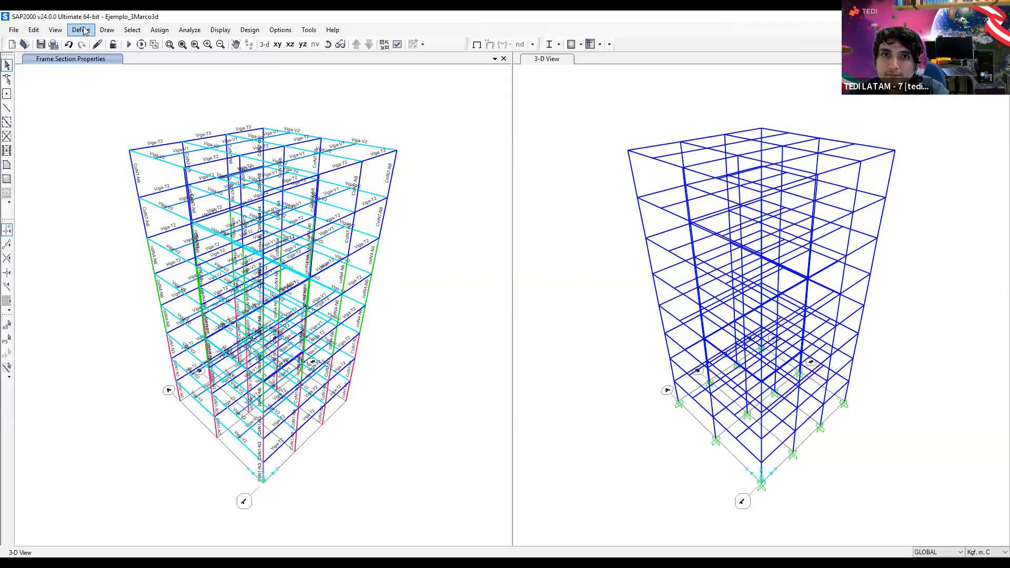
Add a new Shell area section and name it Losa_concreto
left_click(84, 30)
mouse_move(130, 62)
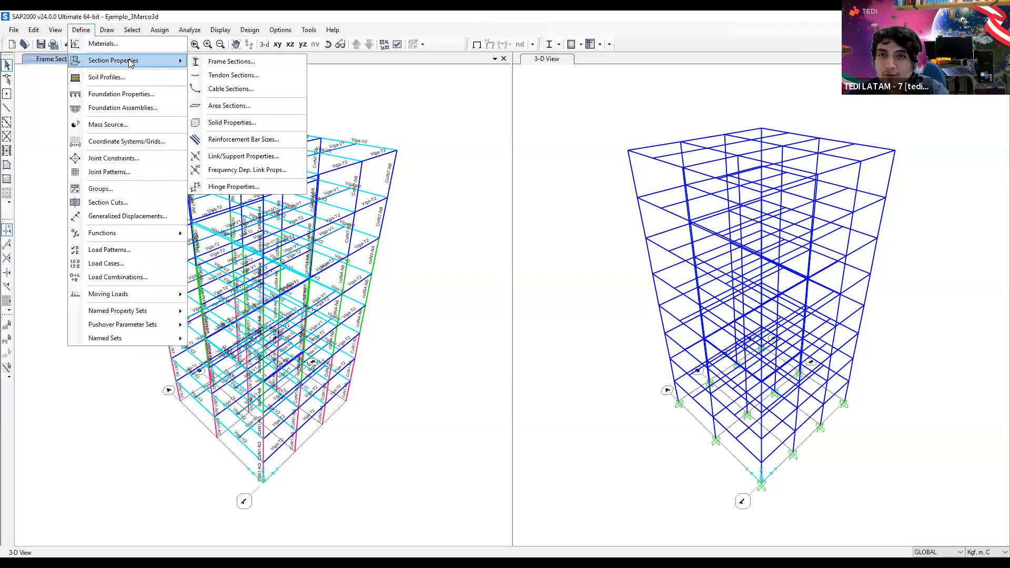
left_click(262, 106)
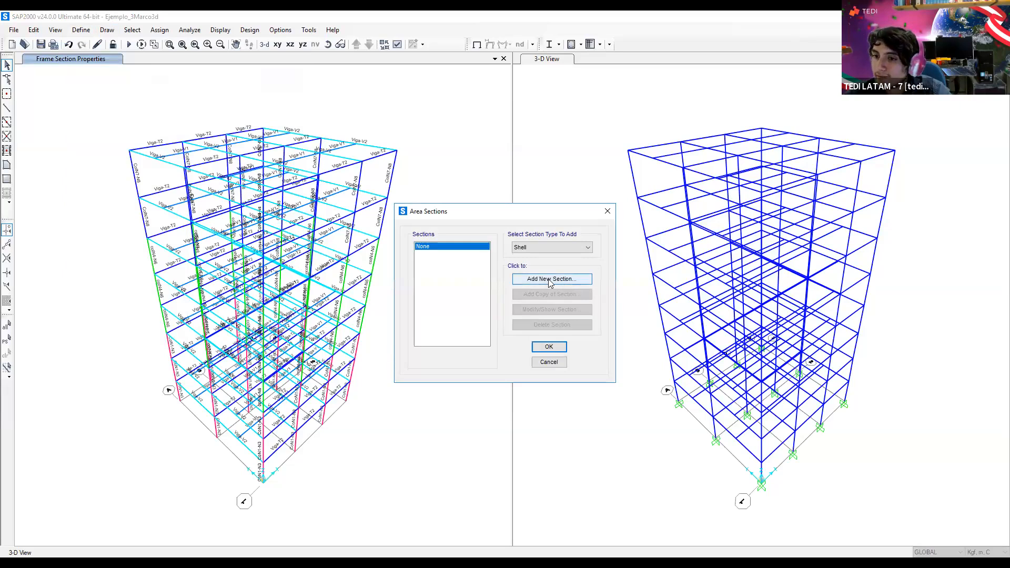
left_click(548, 279)
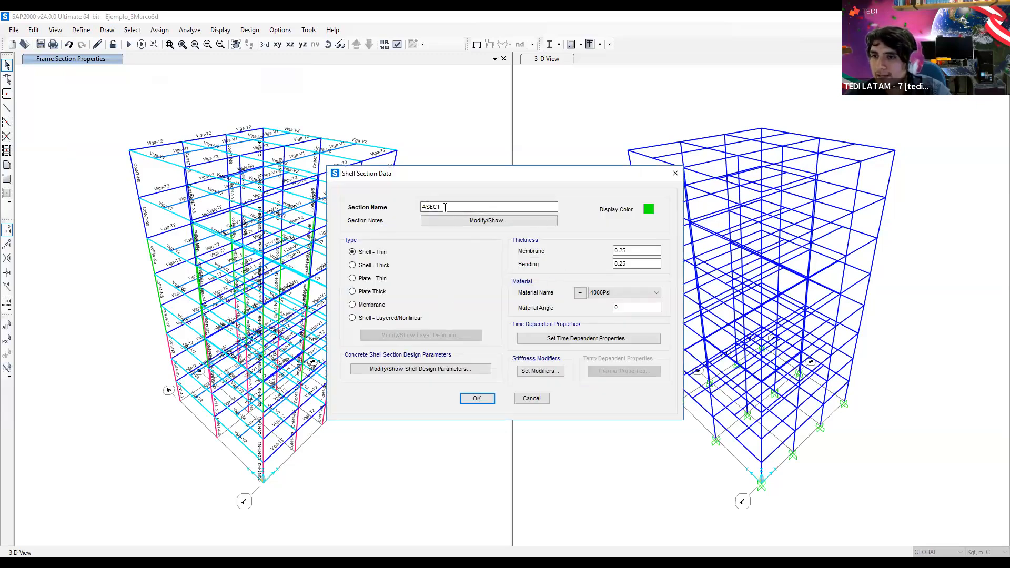
left_click_drag(446, 206, 397, 208)
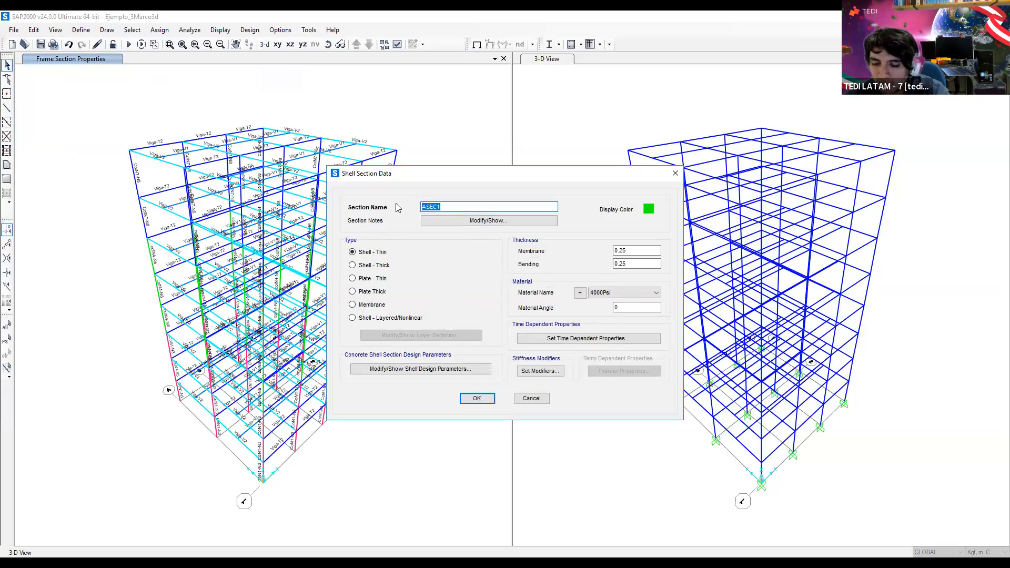
type("Lods")
key("BackSpace")
type("sa_concreto")
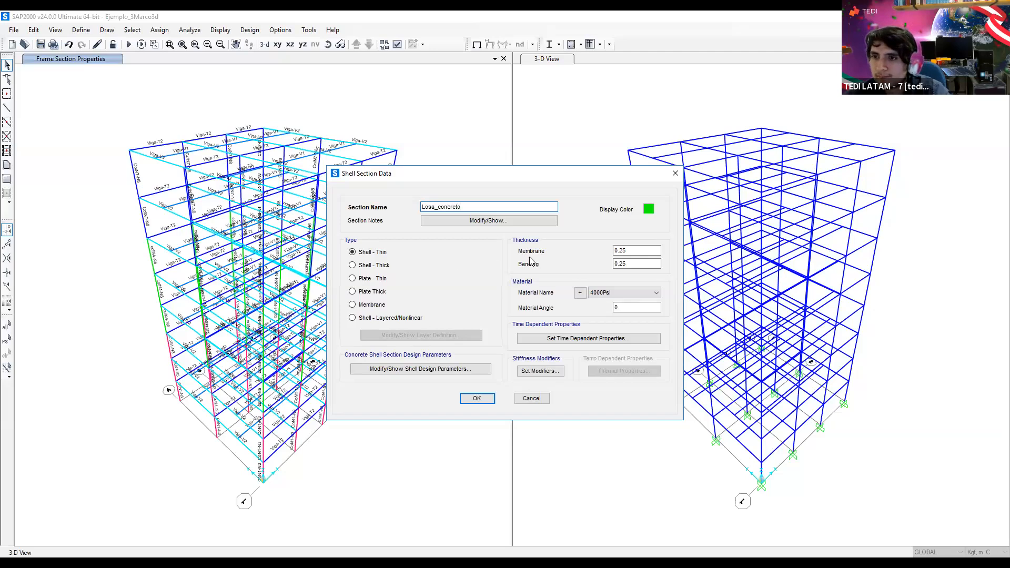
Set both the membrane and bending thickness of the Losa_concreto section to 0.20 m
left_click(635, 249)
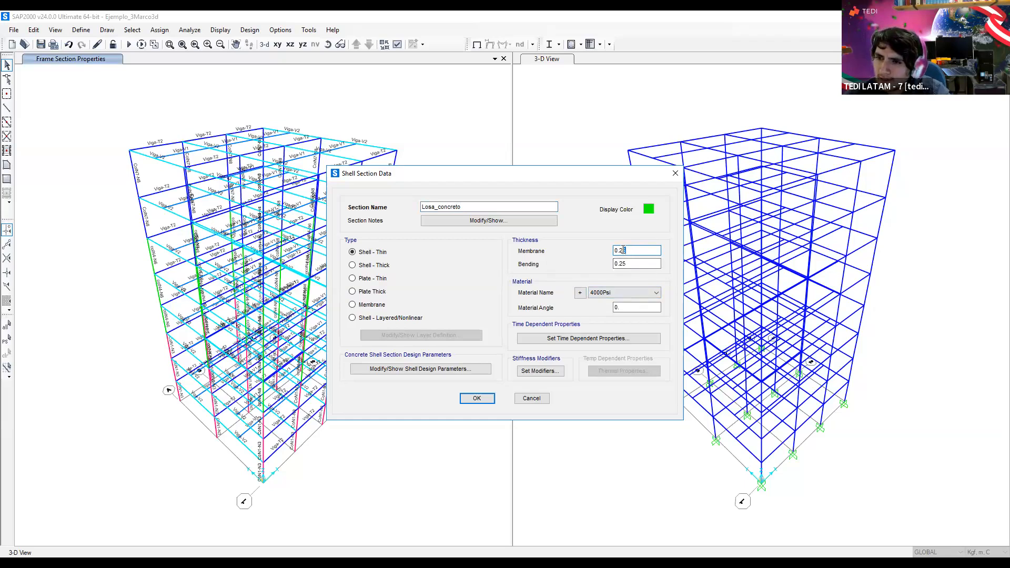
type("0")
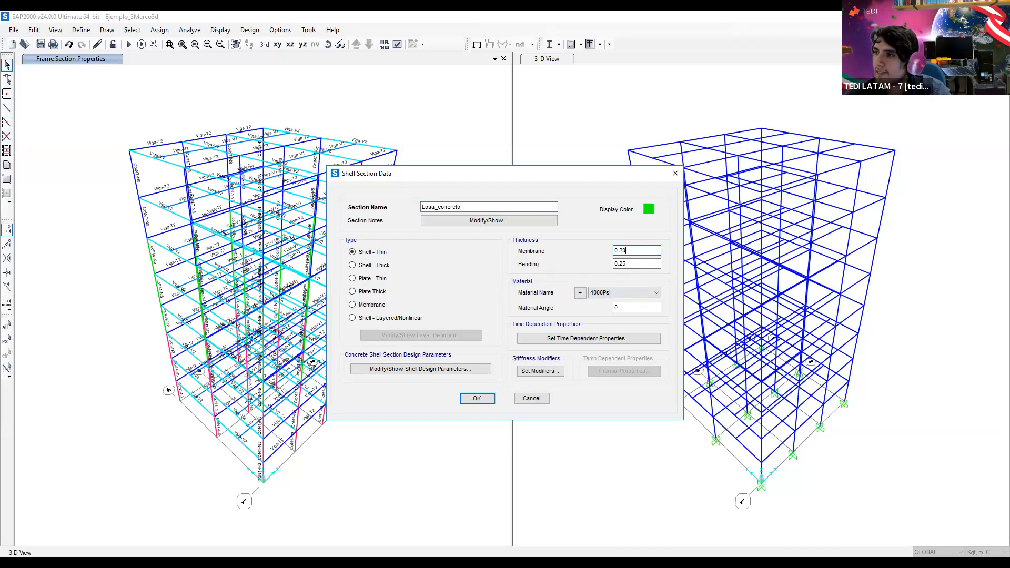
left_click_drag(628, 264, 622, 261)
type("0")
key("shift+Tab")
key("Tab")
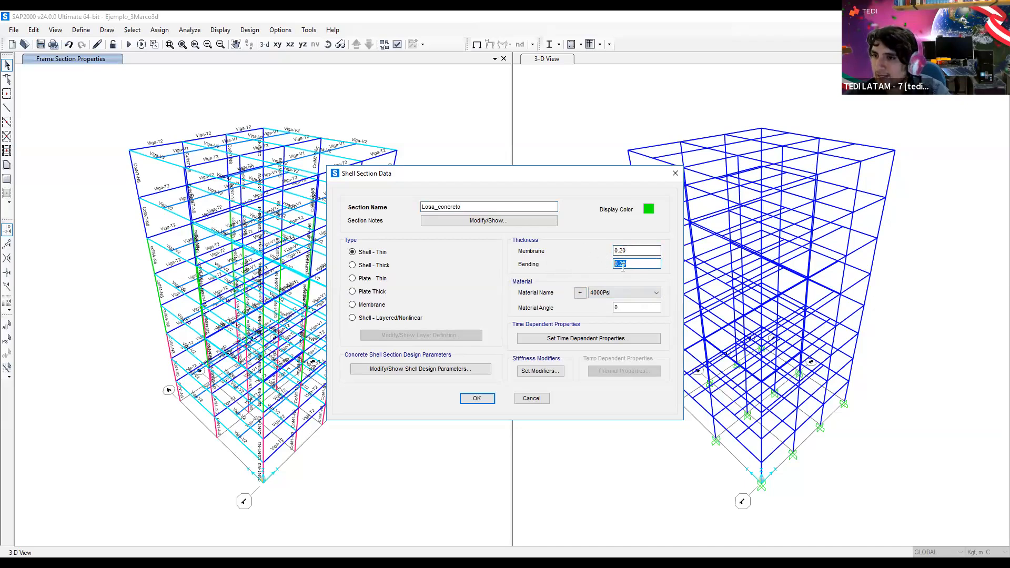
double_click(636, 253)
left_click_drag(652, 264, 608, 260)
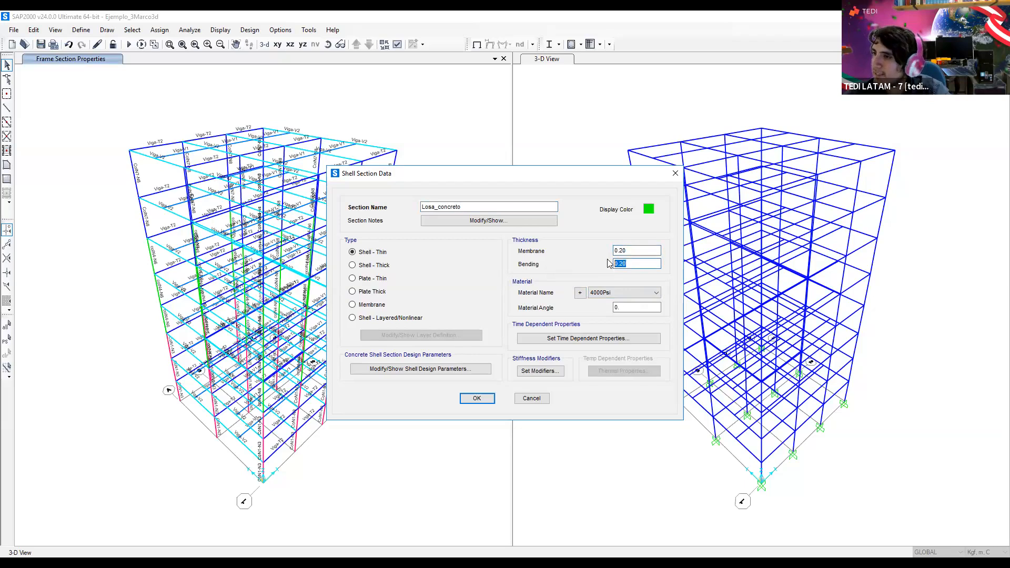
double_click(624, 252)
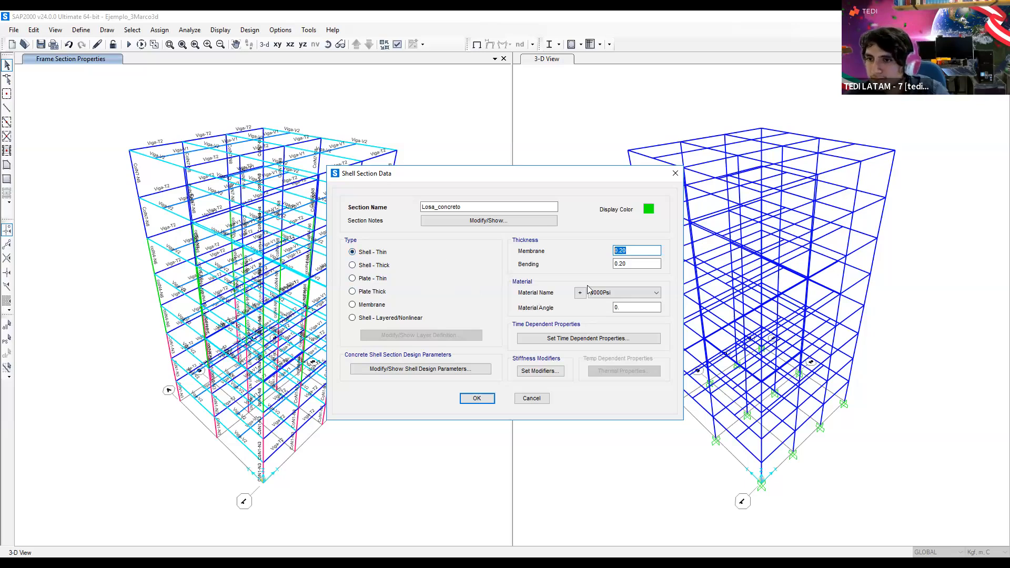
Choose Concrete as the slab section's material and accept the area section definition
left_click(612, 292)
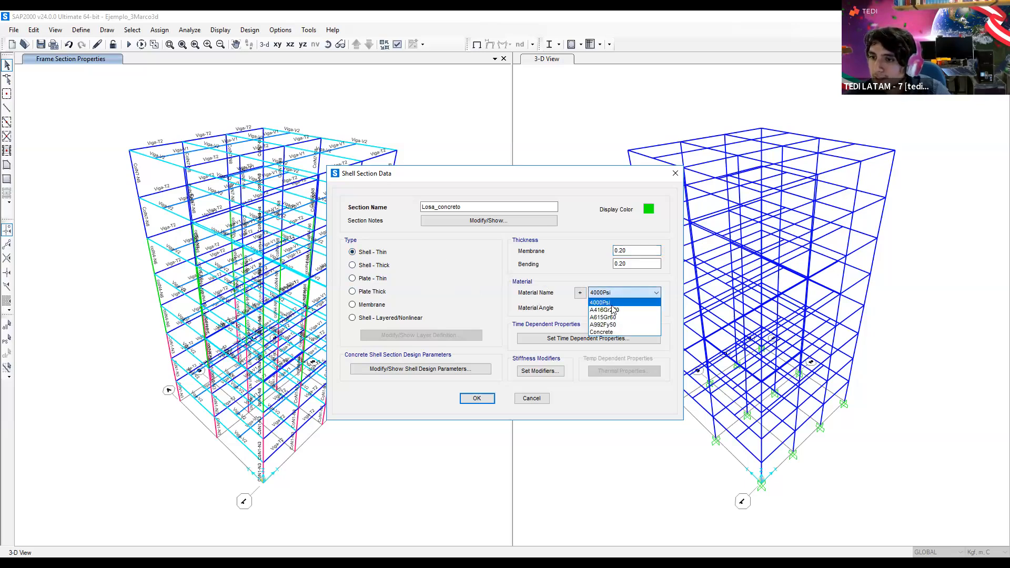
left_click(610, 332)
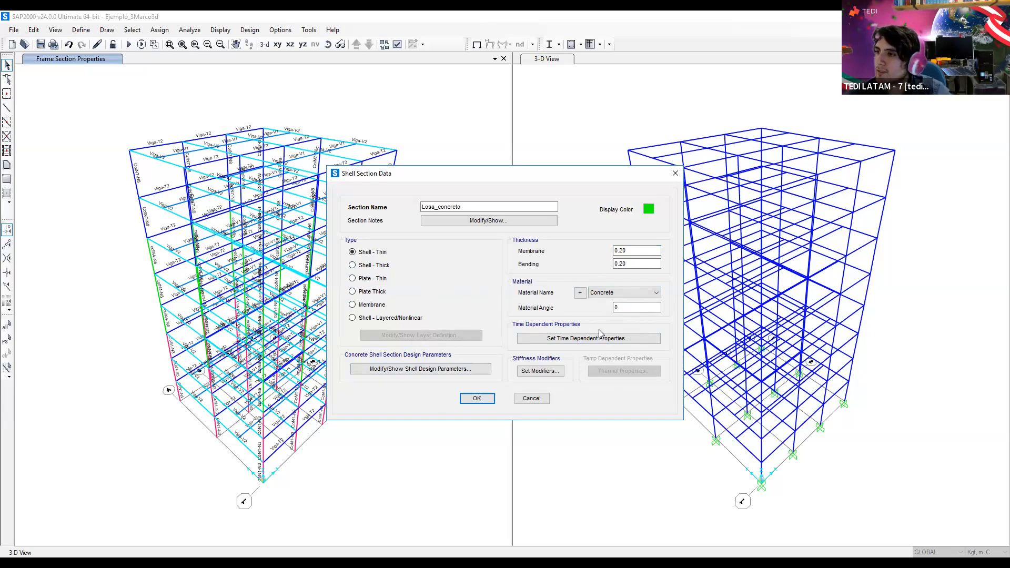
left_click(489, 399)
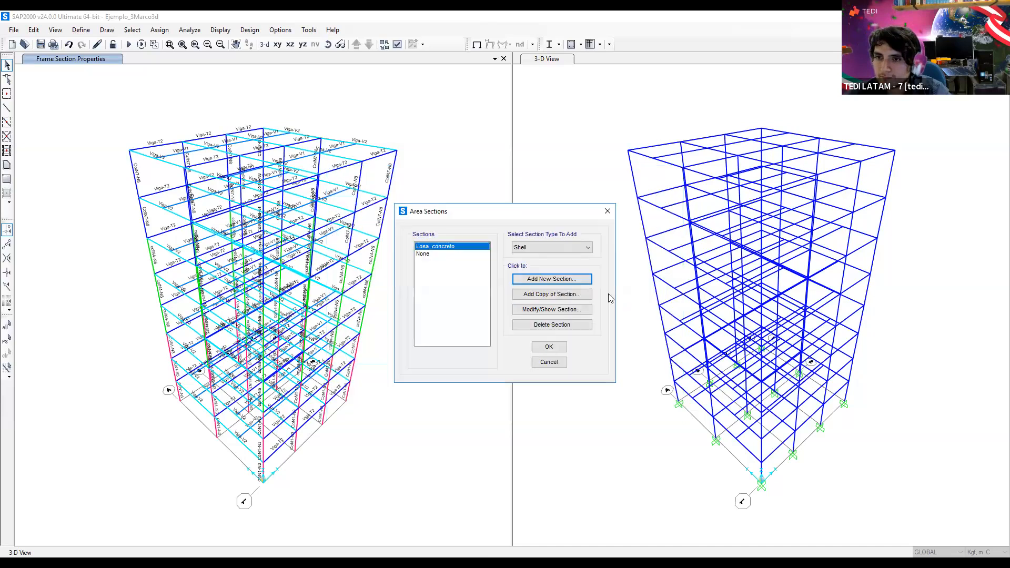
left_click(557, 350)
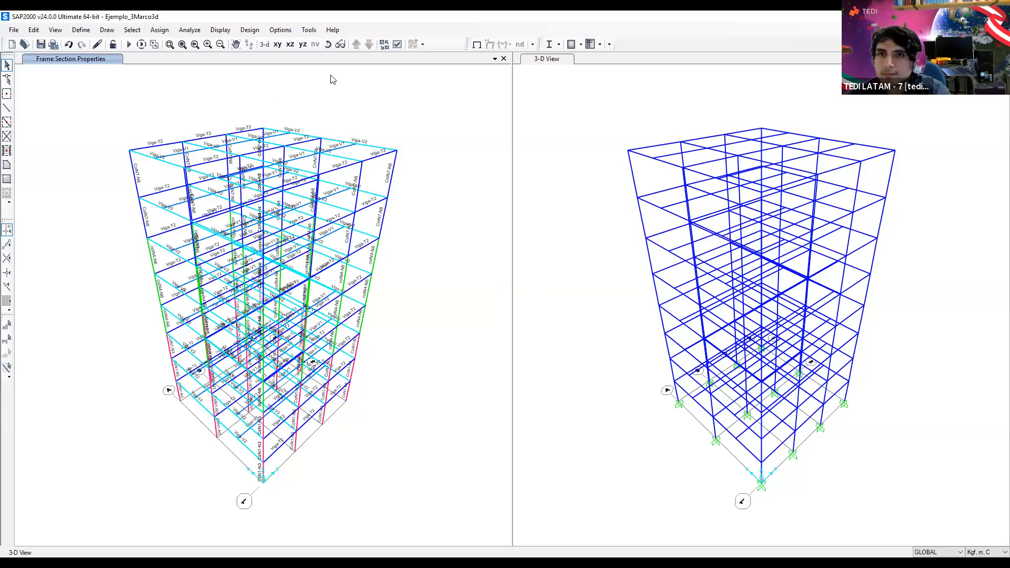
Show the X-Y plan in the Frame Section Properties window and bring it down to the Z=0 level
left_click(279, 43)
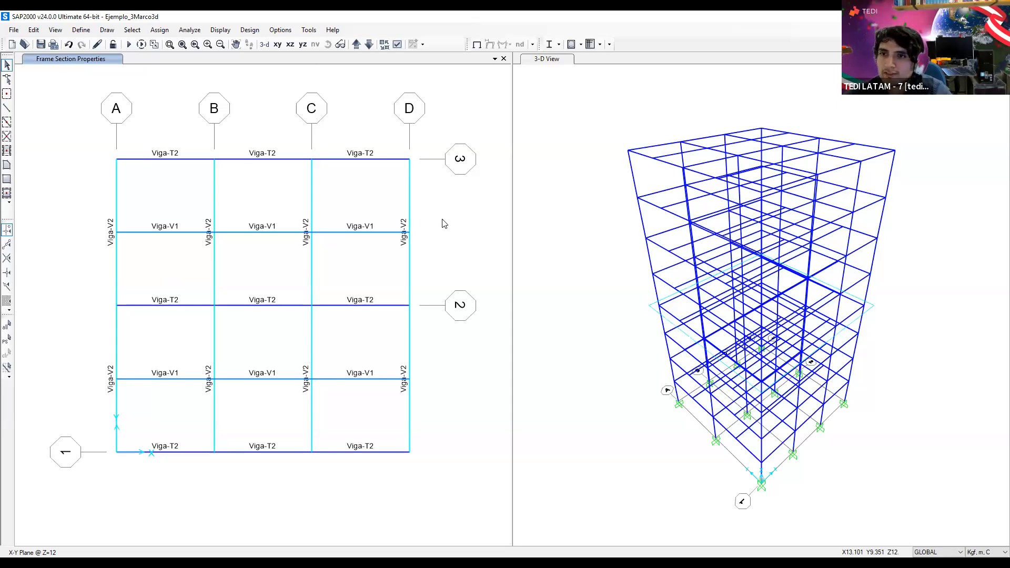
left_click(366, 47)
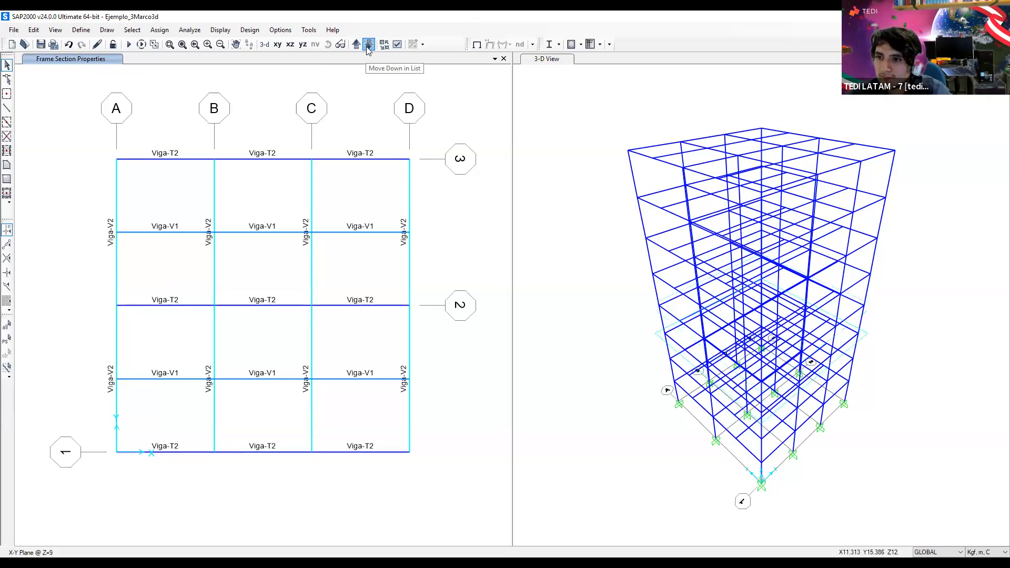
left_click(366, 46)
left_click(366, 46)
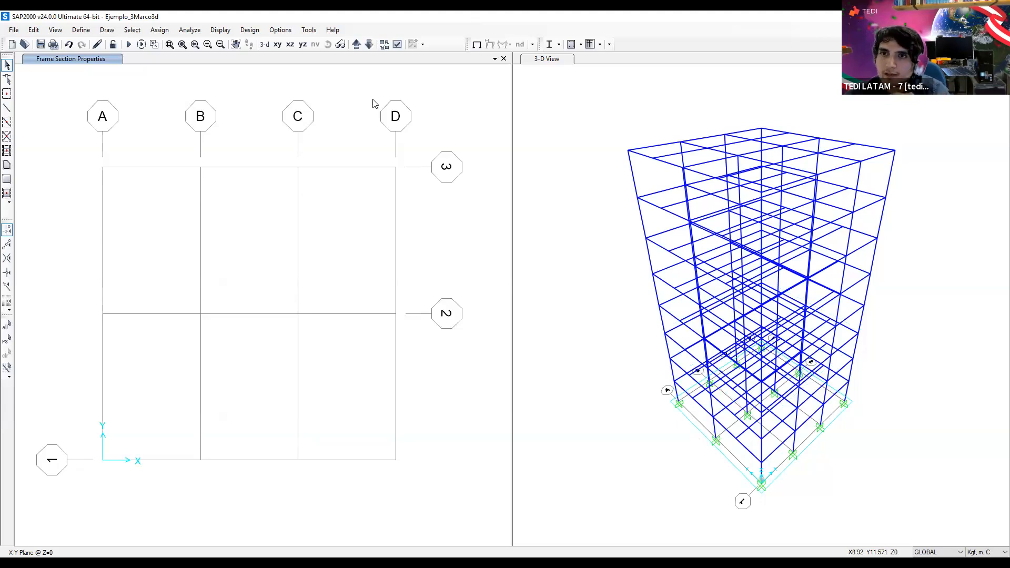
Bring the plan up to the Z=3 level and draw a rectangular Losa_concreto area between axes A-B and 2-3
left_click(356, 46)
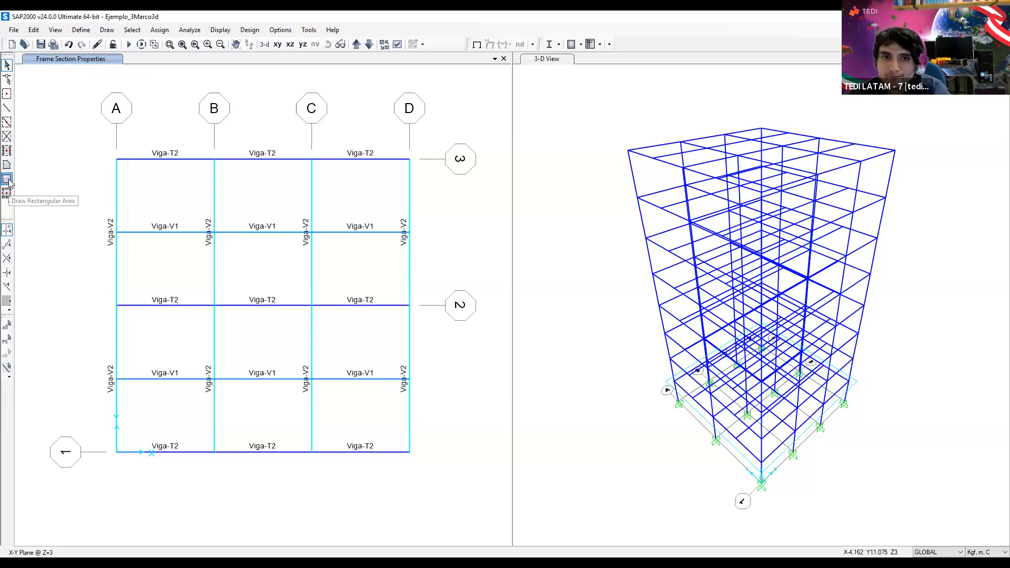
left_click(7, 179)
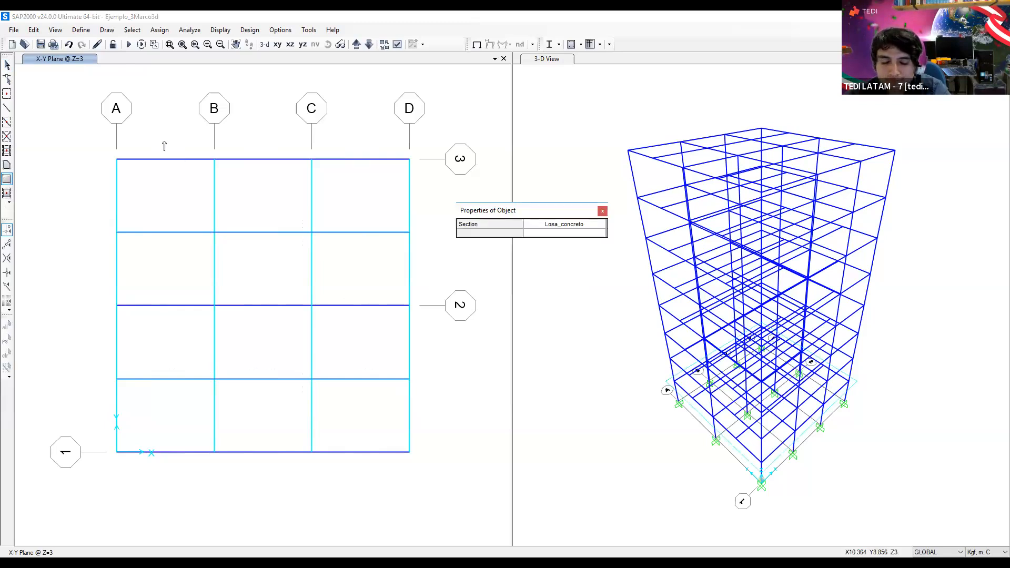
left_click(118, 163)
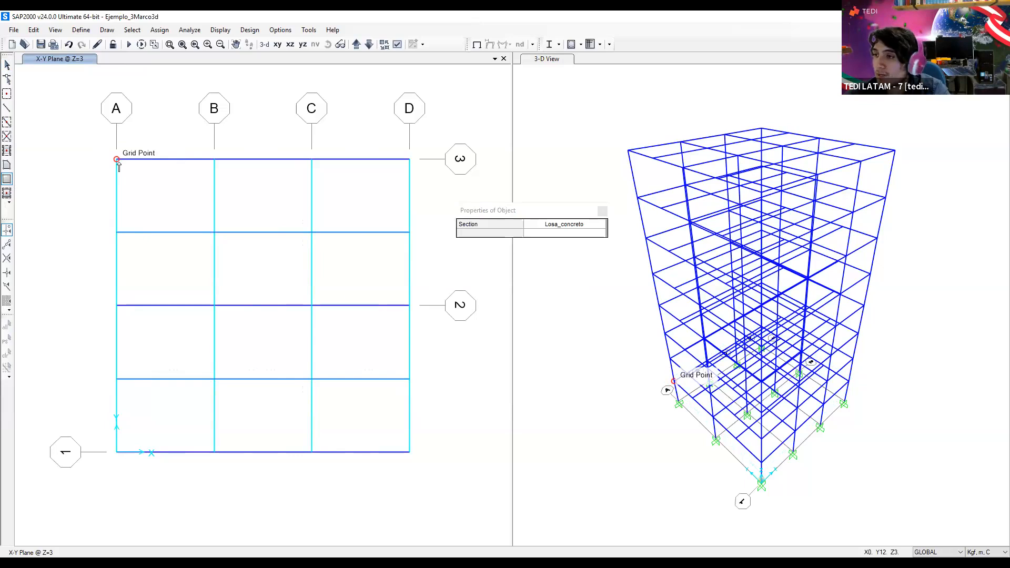
left_click(124, 166)
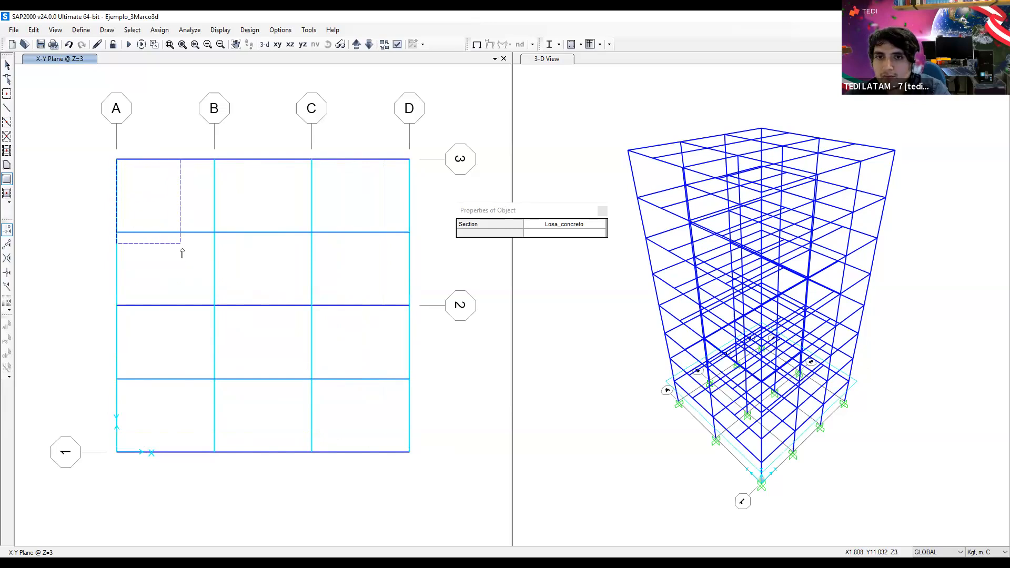
left_click(215, 305)
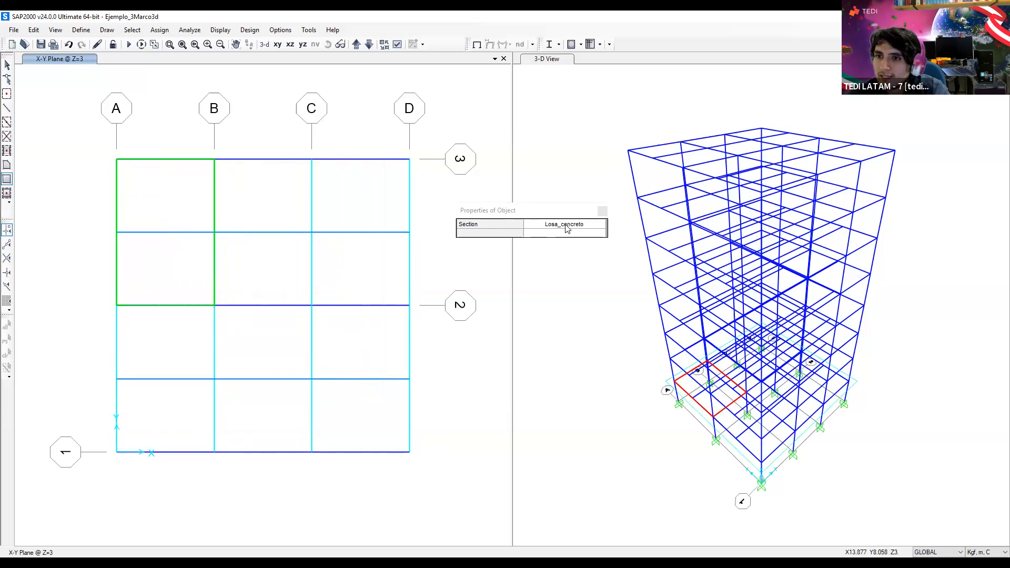
Draw rectangular Losa_concreto areas in bays B-C and C-D between axes 2 and 3 at Z=3
left_click_drag(505, 212, 475, 215)
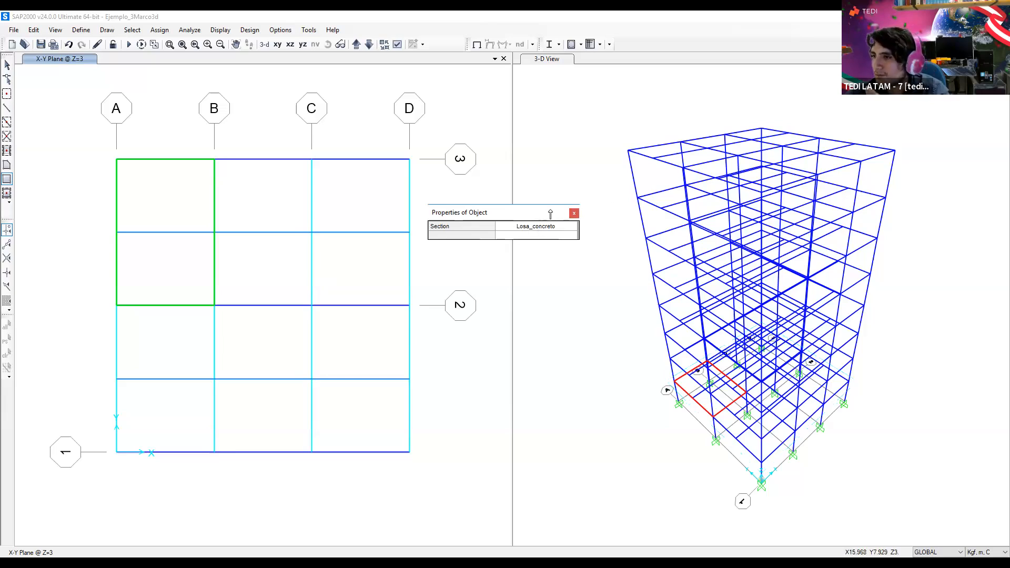
left_click_drag(502, 220, 576, 213)
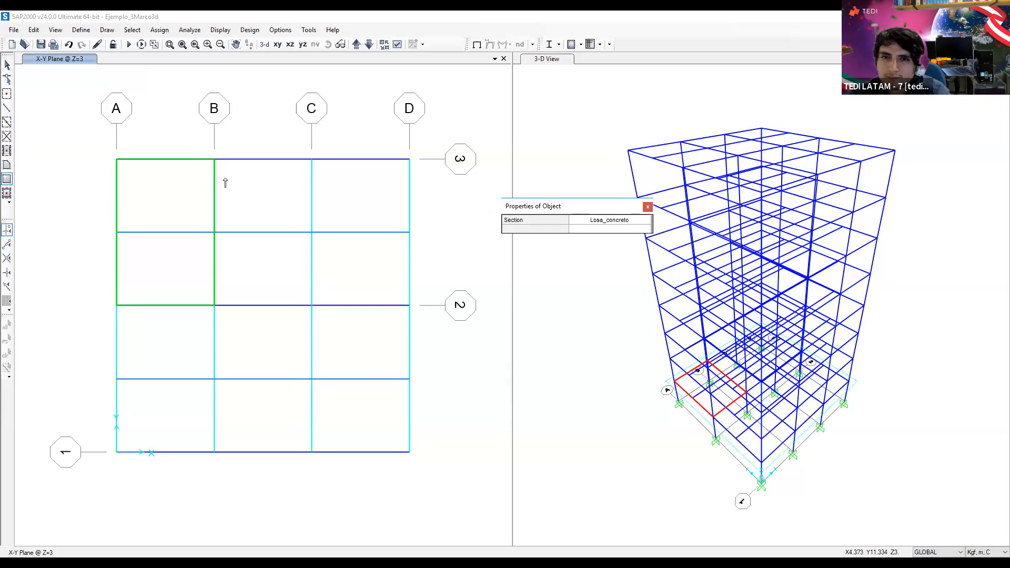
left_click_drag(214, 159, 311, 305)
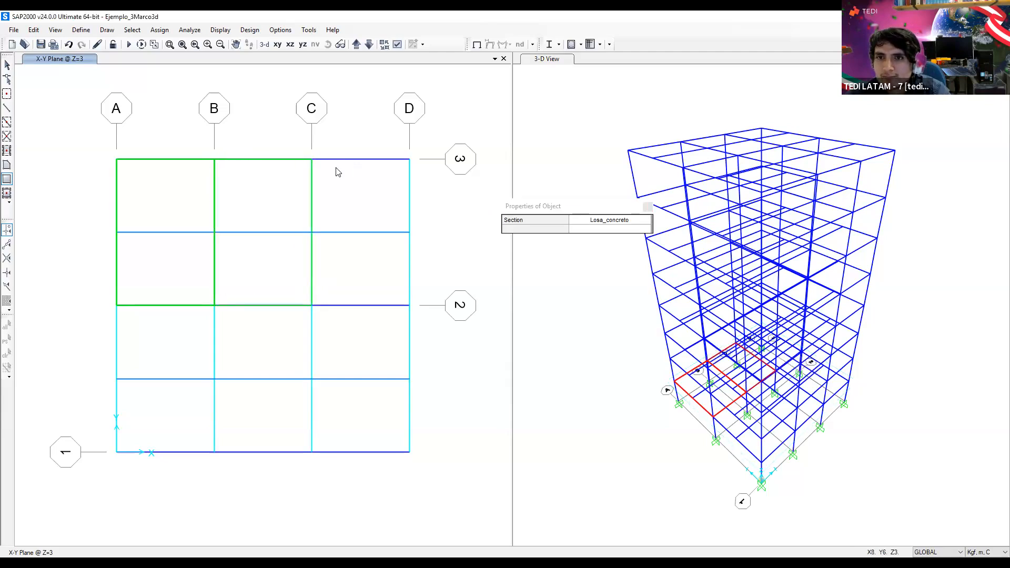
left_click_drag(313, 160, 410, 305)
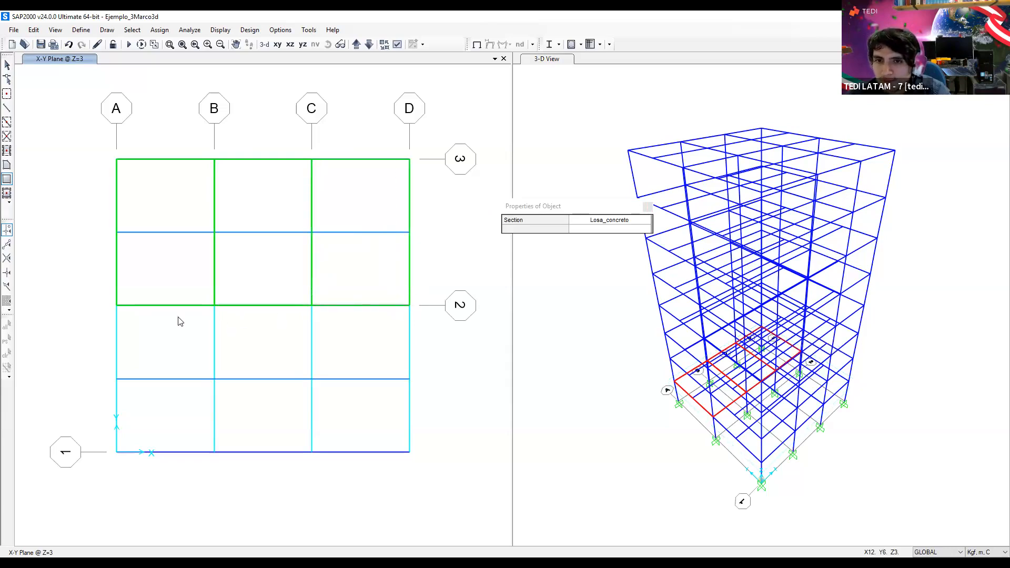
Draw rectangular Losa_concreto areas in the three bays A-B, B-C and C-D between axes 1 and 2, and end the drawing command
right_click(164, 316)
left_click(119, 307)
left_click_drag(120, 310, 216, 451)
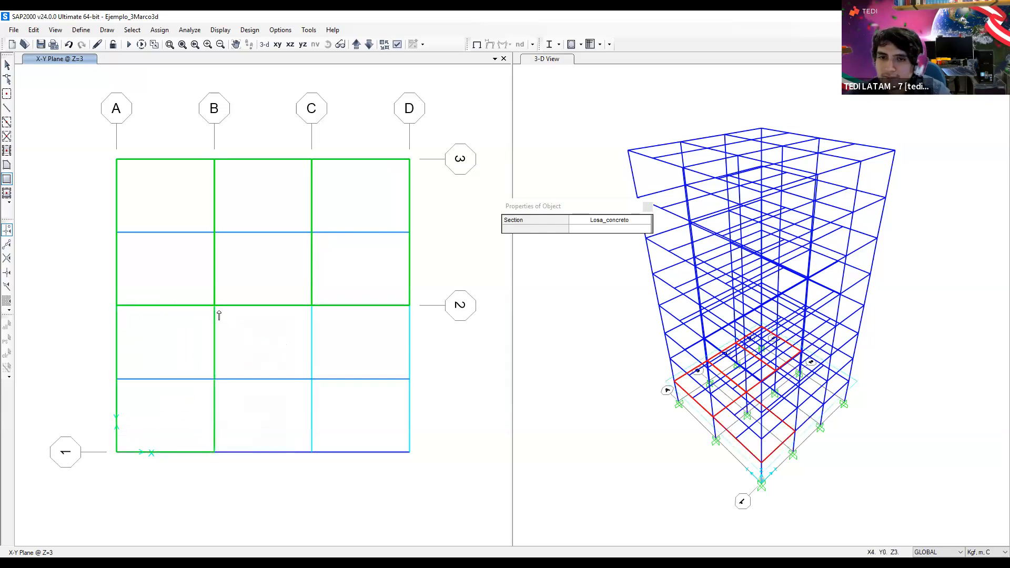
left_click_drag(214, 306, 312, 451)
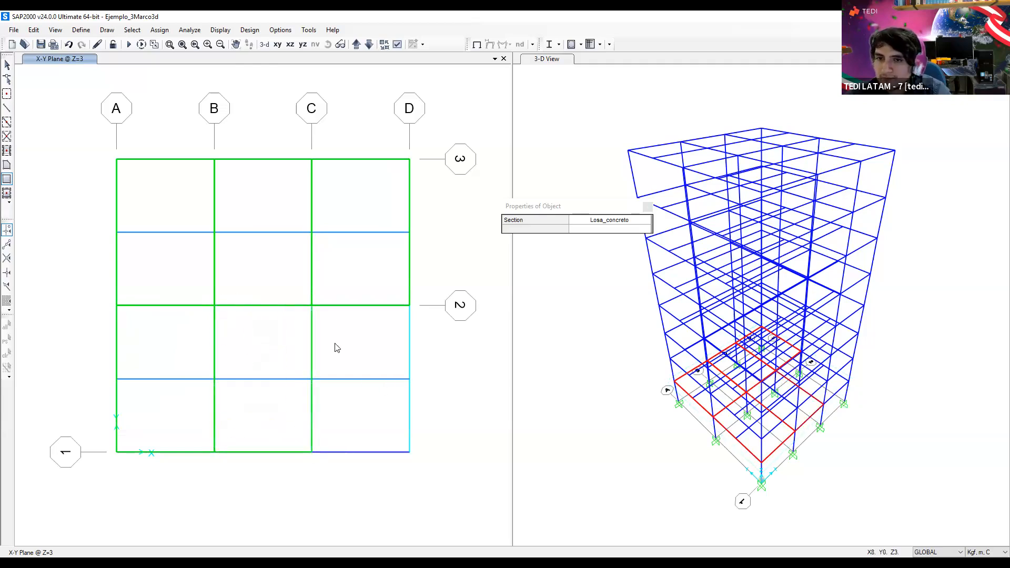
left_click_drag(313, 305, 422, 424)
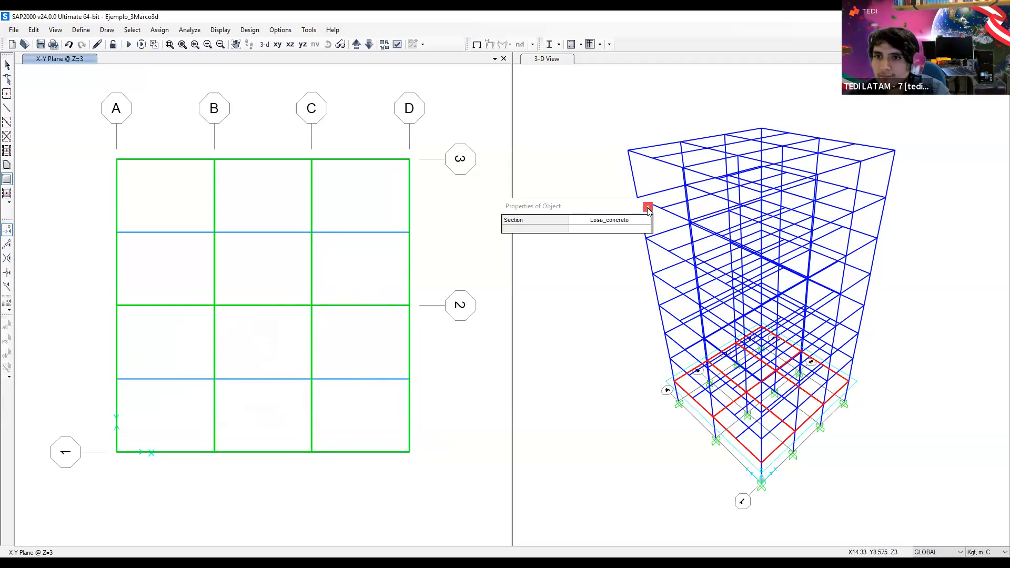
key("Escape")
Select all six slab panels of the Z=3 plan one by one and clear the selection
left_click(178, 203)
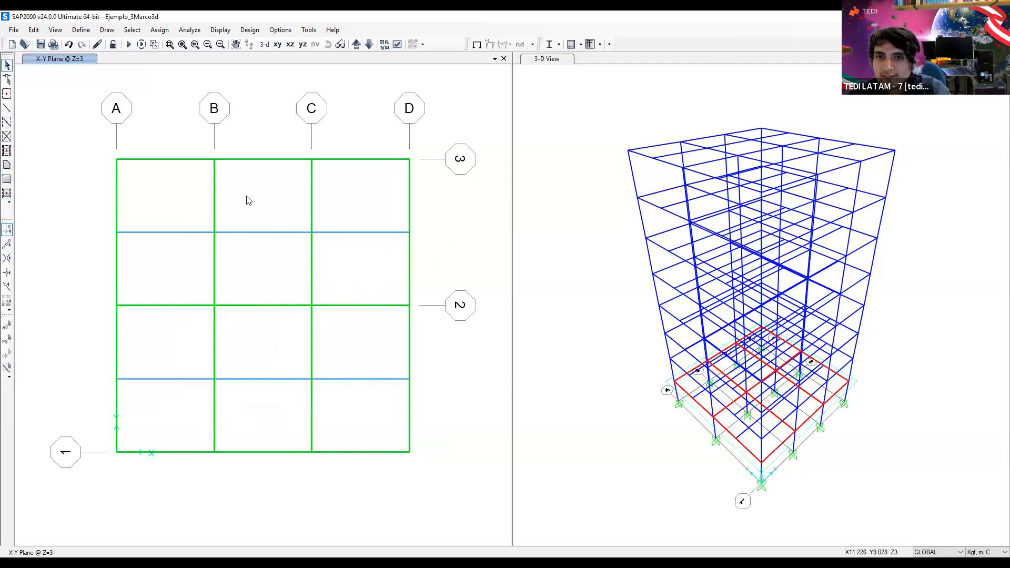
left_click(387, 210)
left_click(354, 322)
left_click(259, 331)
left_click(260, 275)
left_click(204, 326)
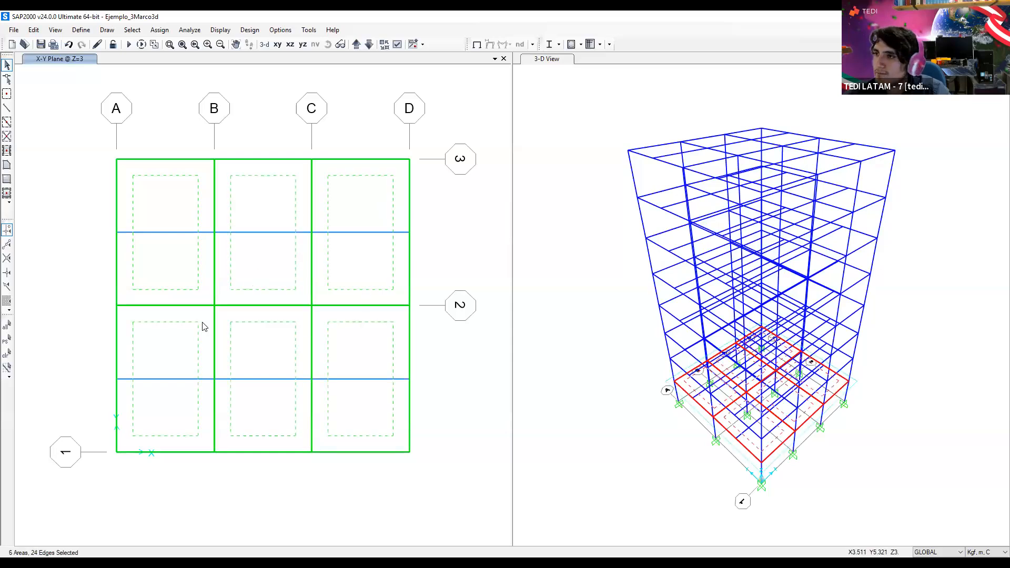
key("ctrl+q")
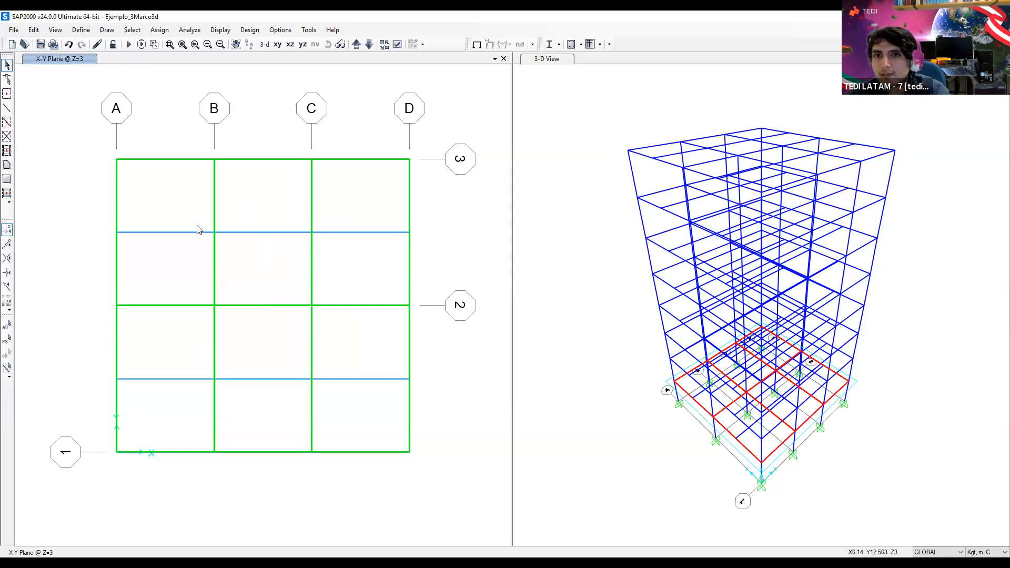
Select the three slab panels between axes 2 and 3 and clear the selection
left_click(200, 198)
left_click(282, 207)
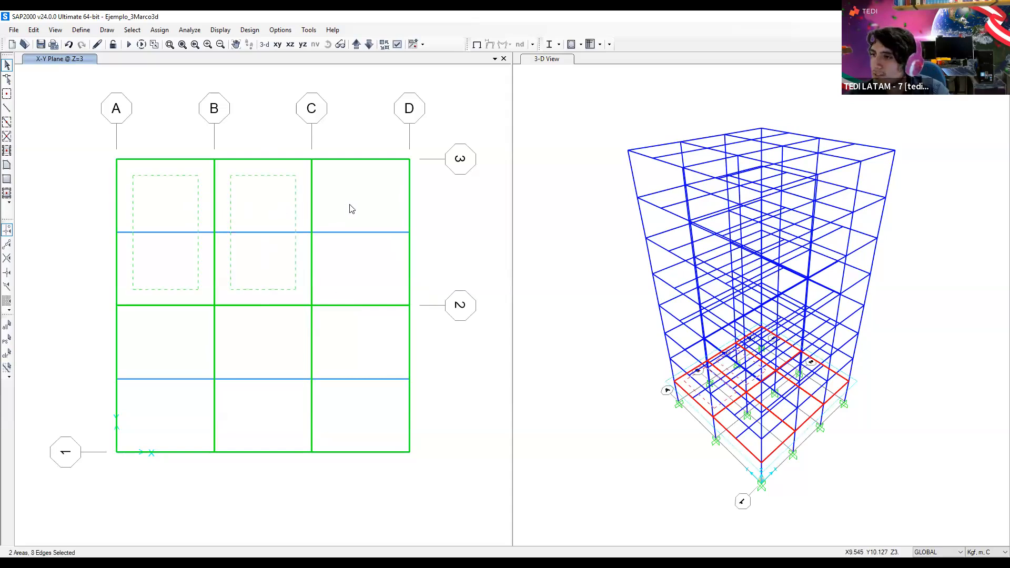
left_click(360, 194)
key("Delete")
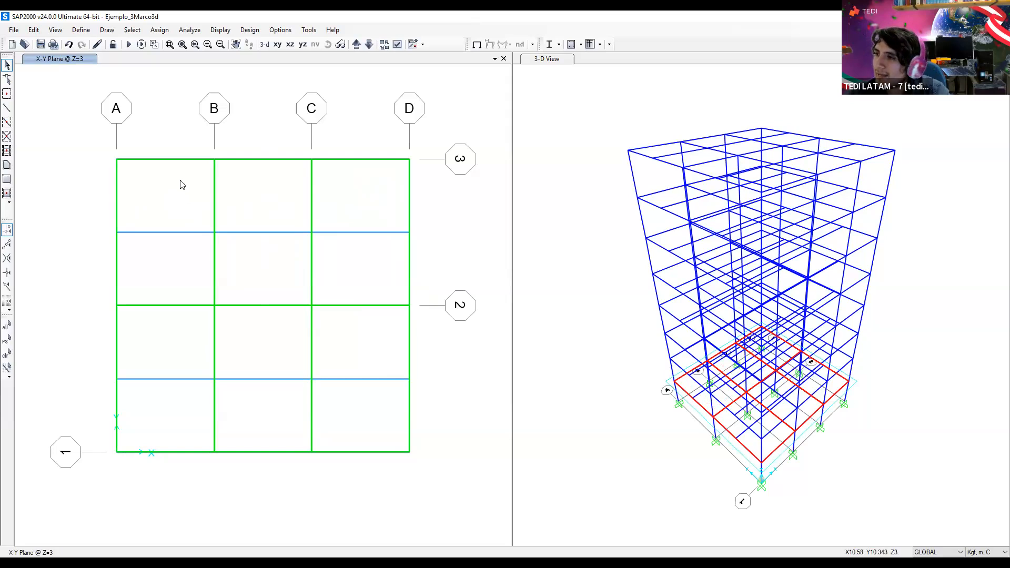
Pick the slab panels individually in both rows of bays at Z=3 and clear the selection again
left_click(161, 205)
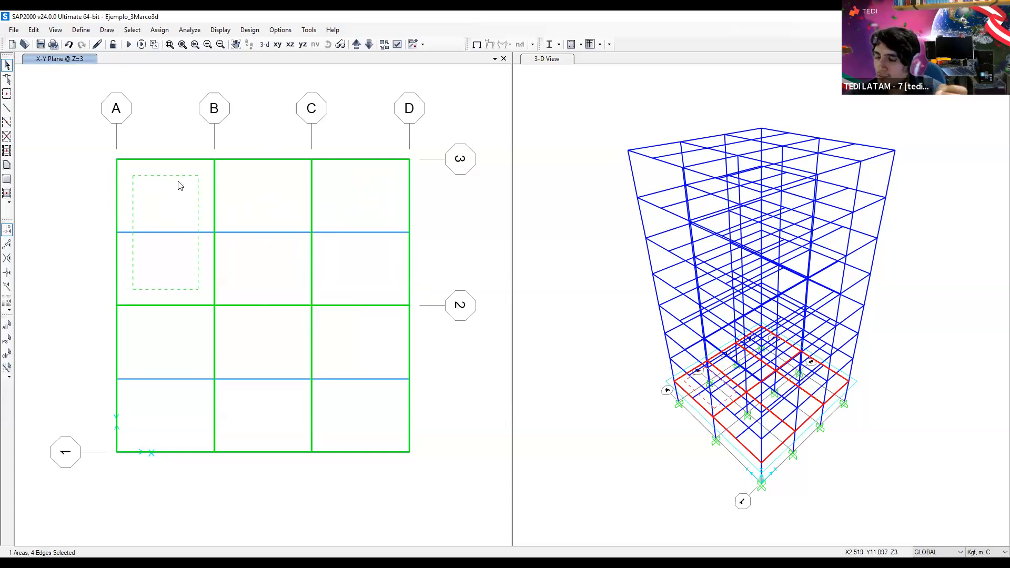
left_click(252, 189)
left_click(353, 269)
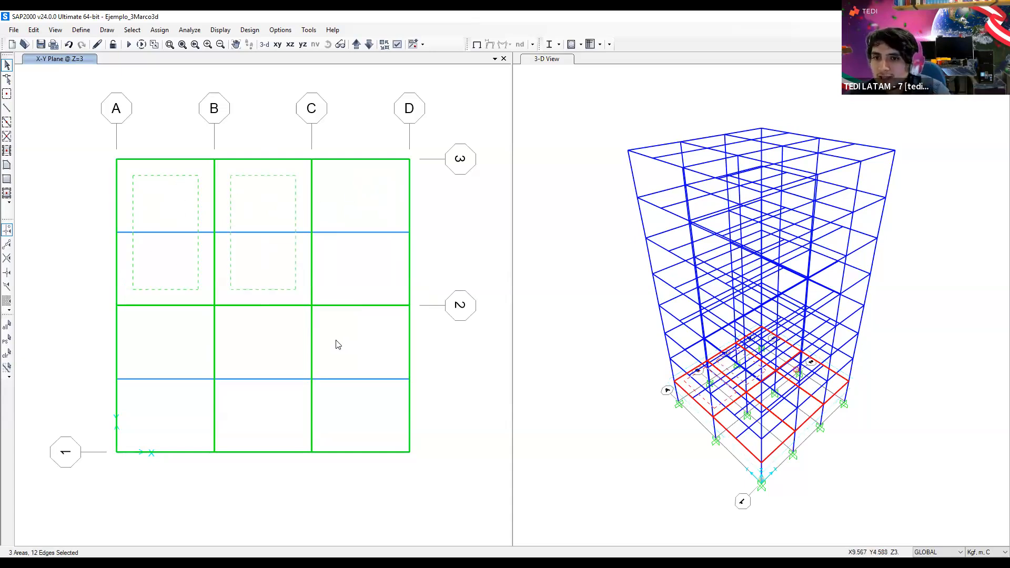
left_click(235, 341)
left_click(238, 342)
left_click(373, 349)
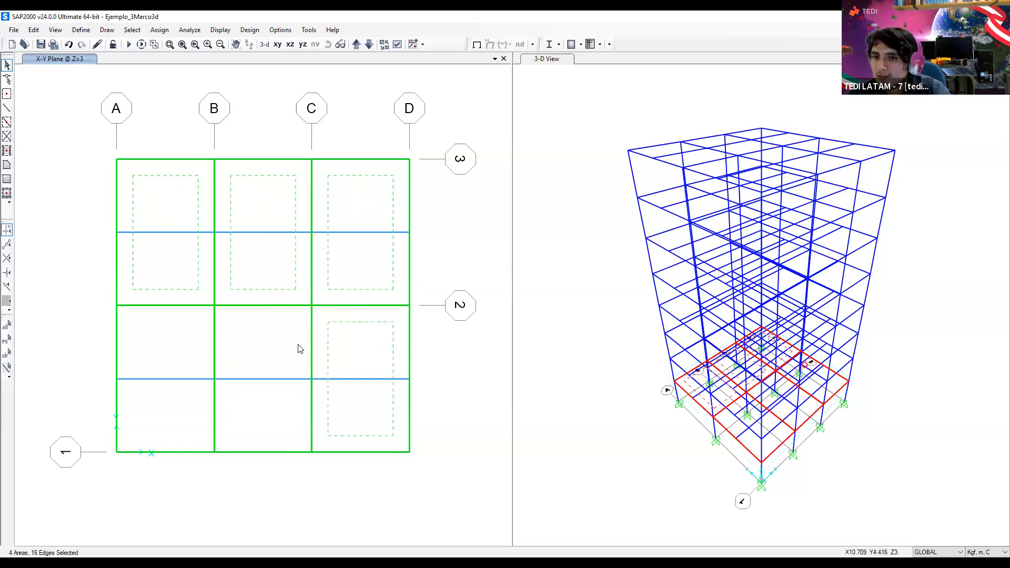
left_click(193, 342)
key("Escape")
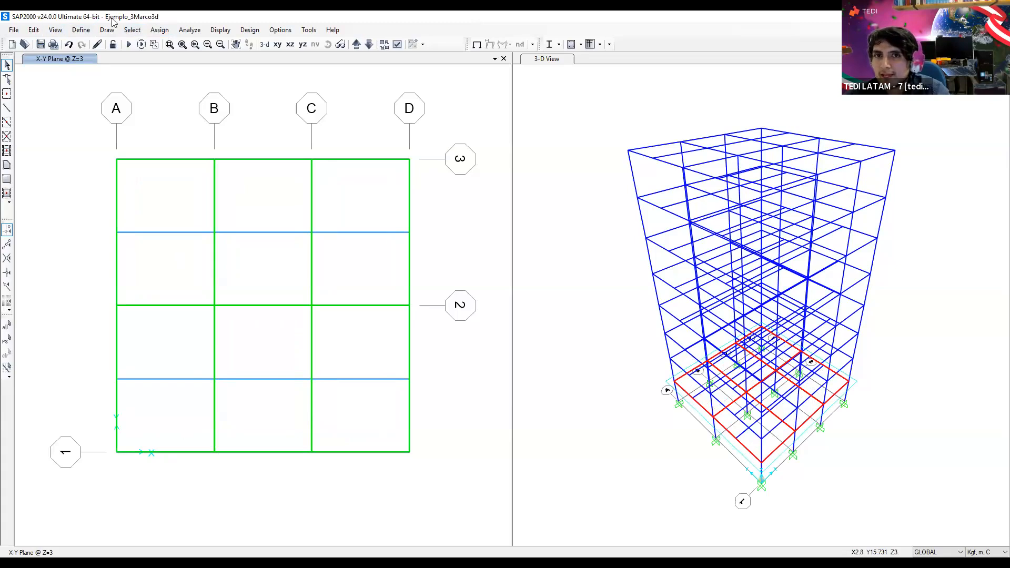
Select the slab areas by their area section property, Losa_concreto
left_click(135, 32)
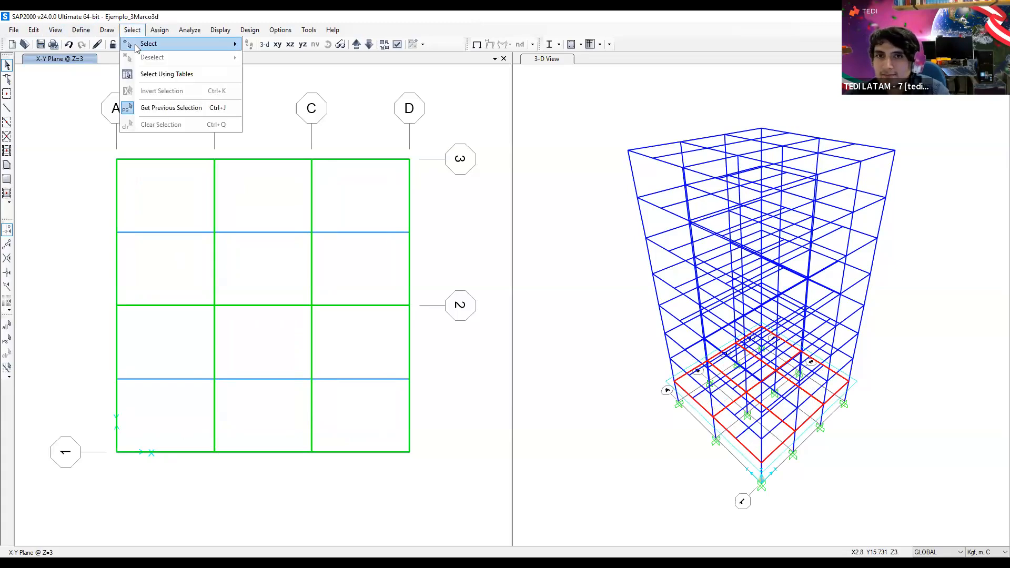
mouse_move(135, 45)
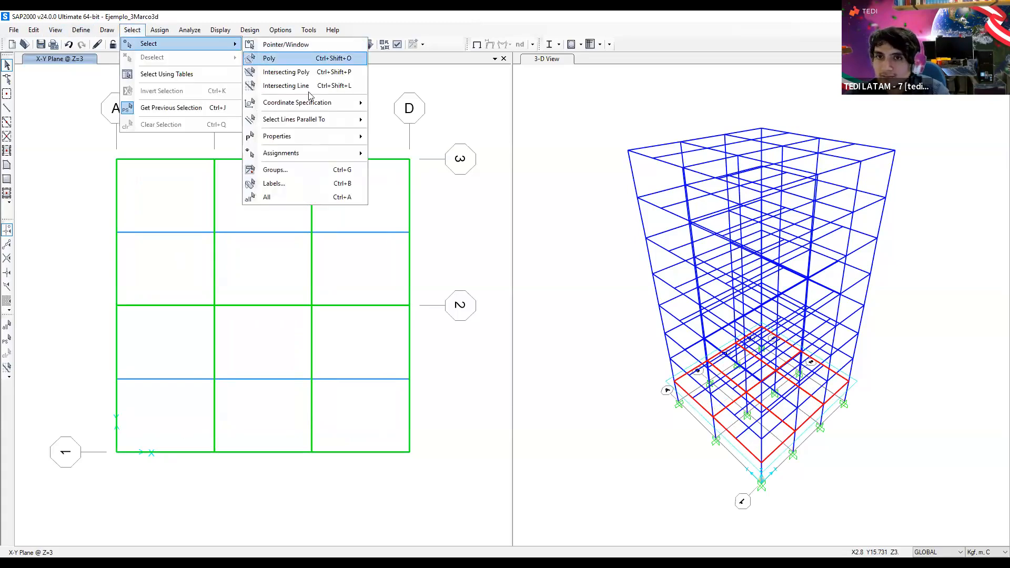
mouse_move(312, 137)
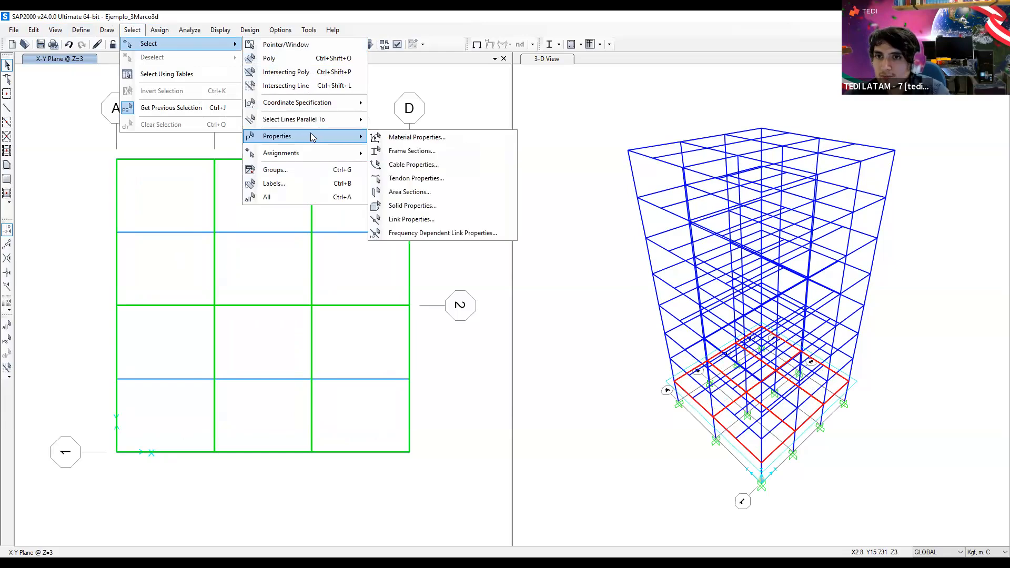
left_click(436, 192)
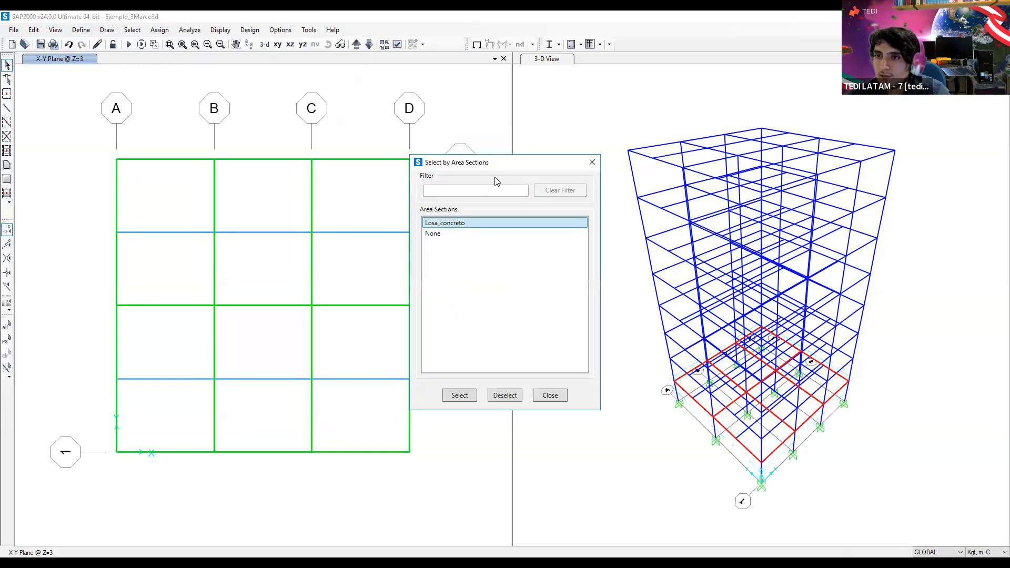
left_click_drag(524, 162, 581, 116)
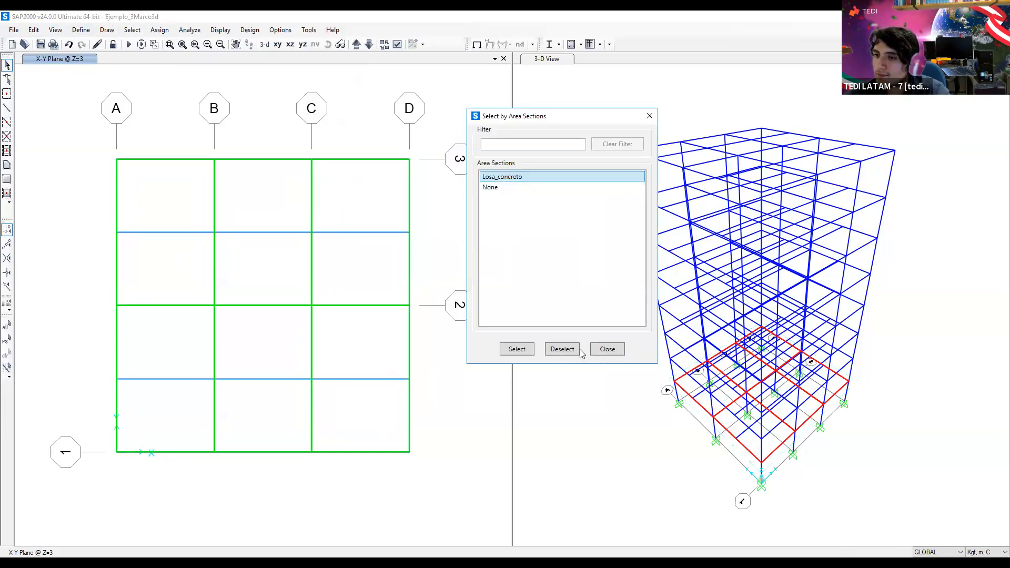
Select the Losa_concreto areas at Z=3 and replicate them linearly 7 times with increments dx 0, dy 0 and dz 3 m
left_click(517, 350)
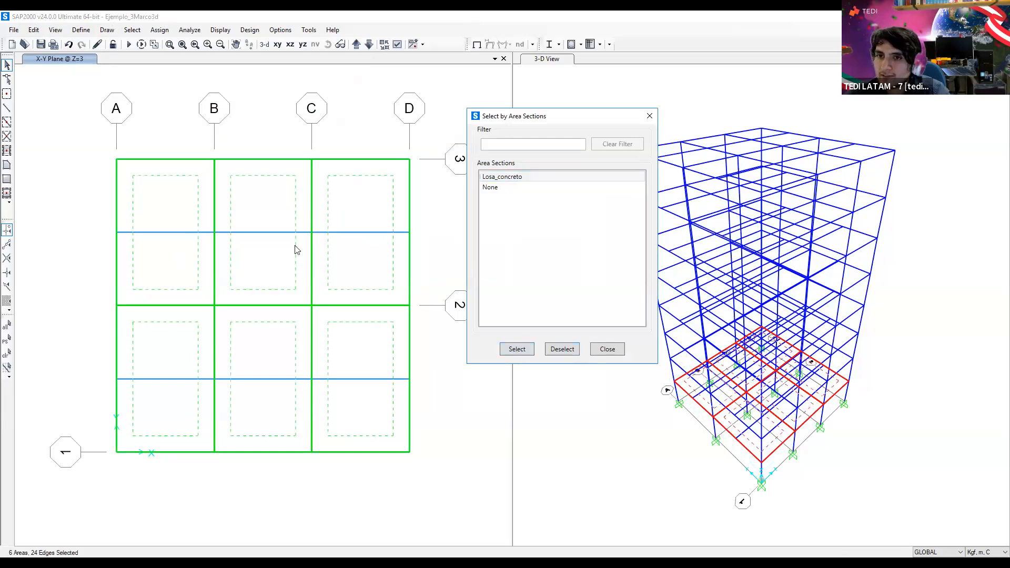
left_click(649, 116)
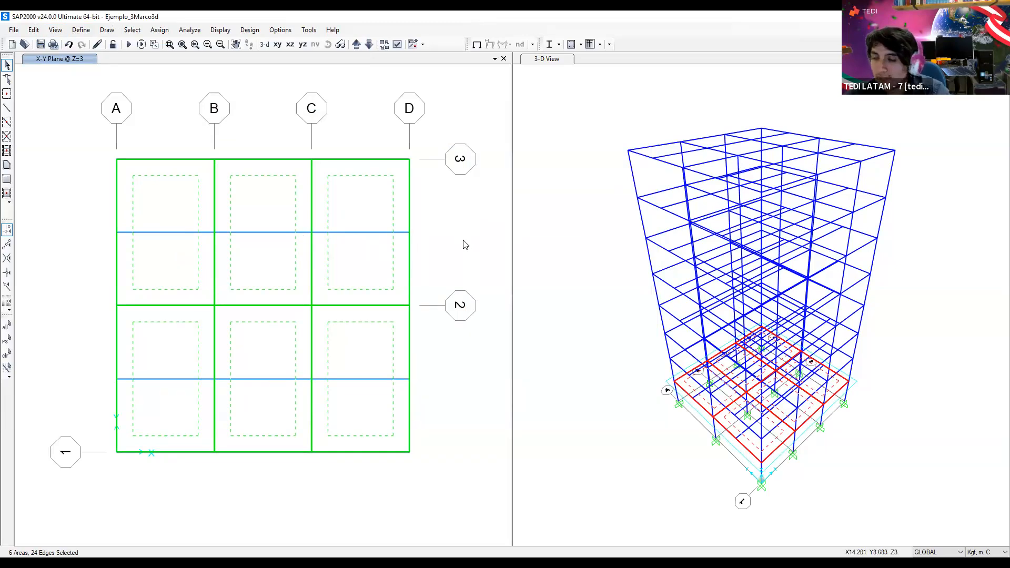
key("ctrl+r")
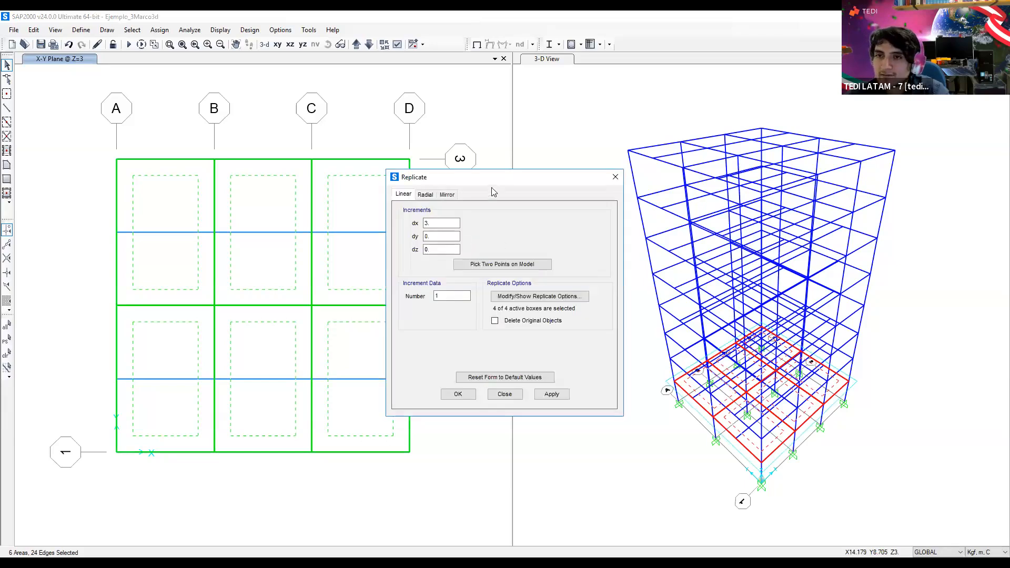
left_click_drag(413, 177, 398, 202)
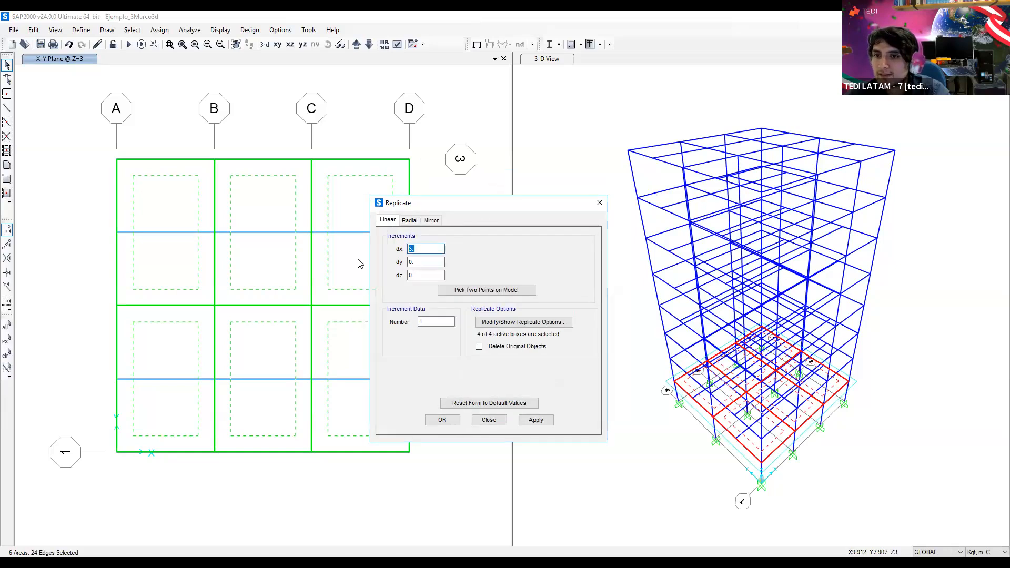
type("0")
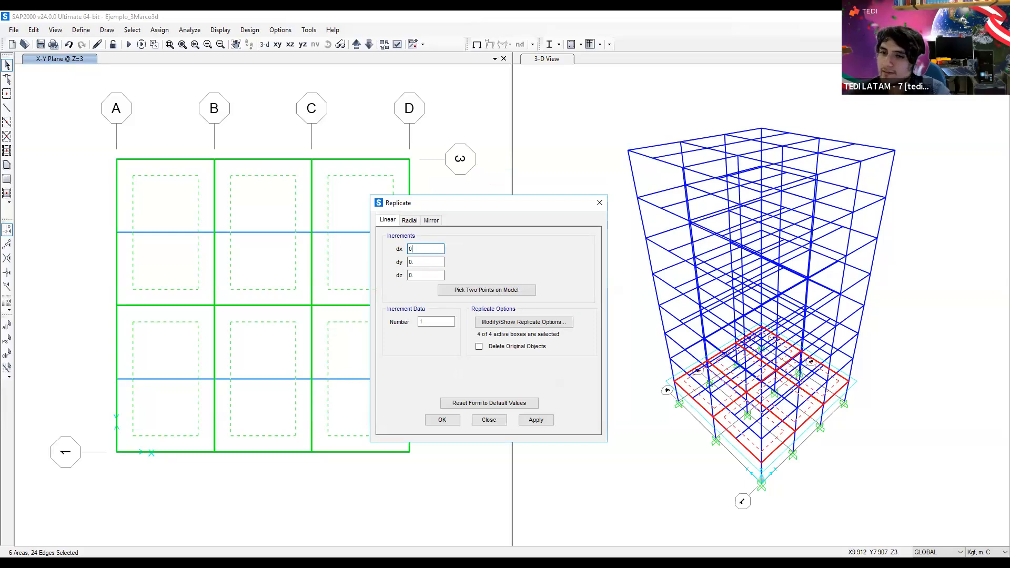
double_click(409, 250)
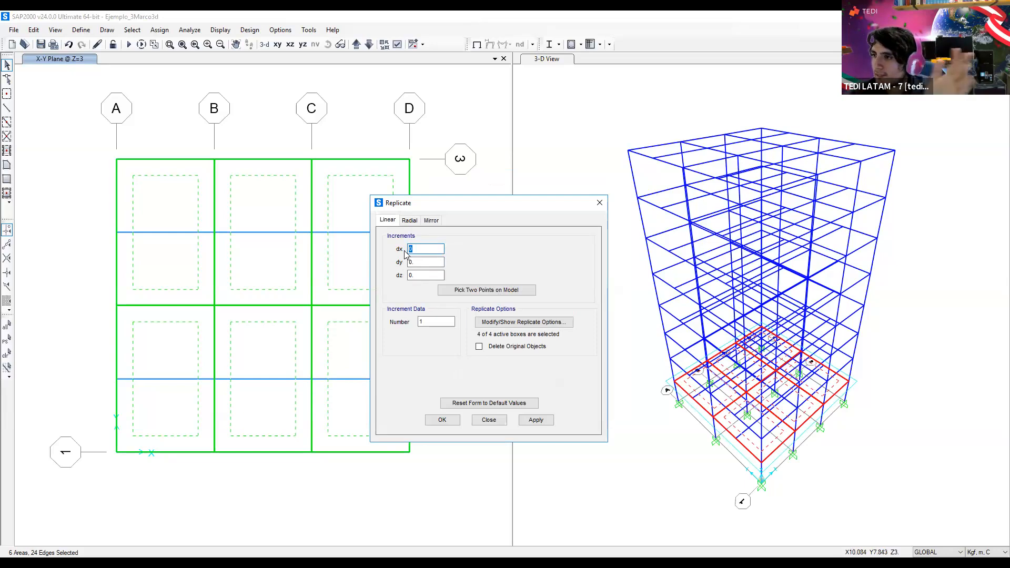
key("Tab")
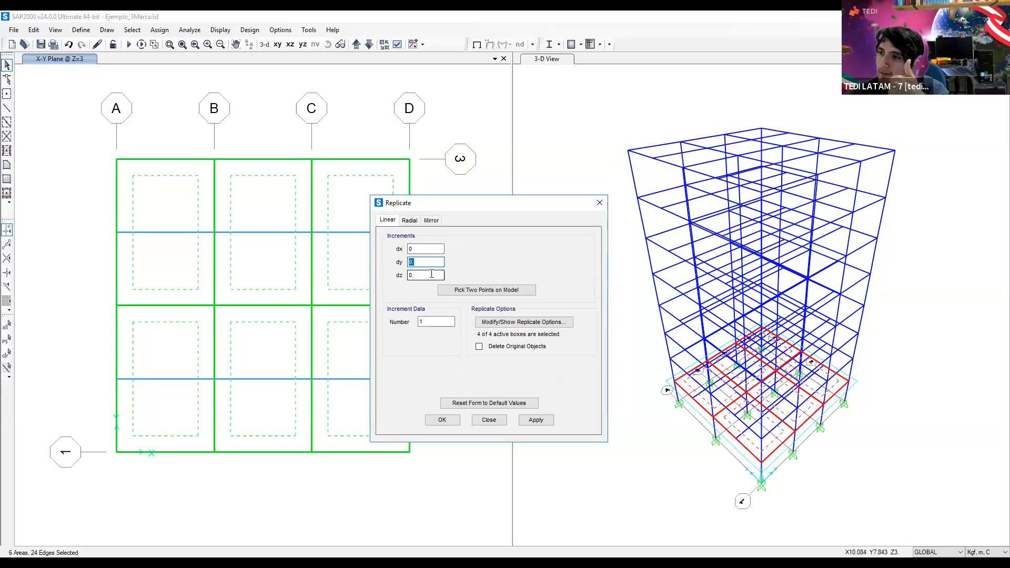
key("Tab")
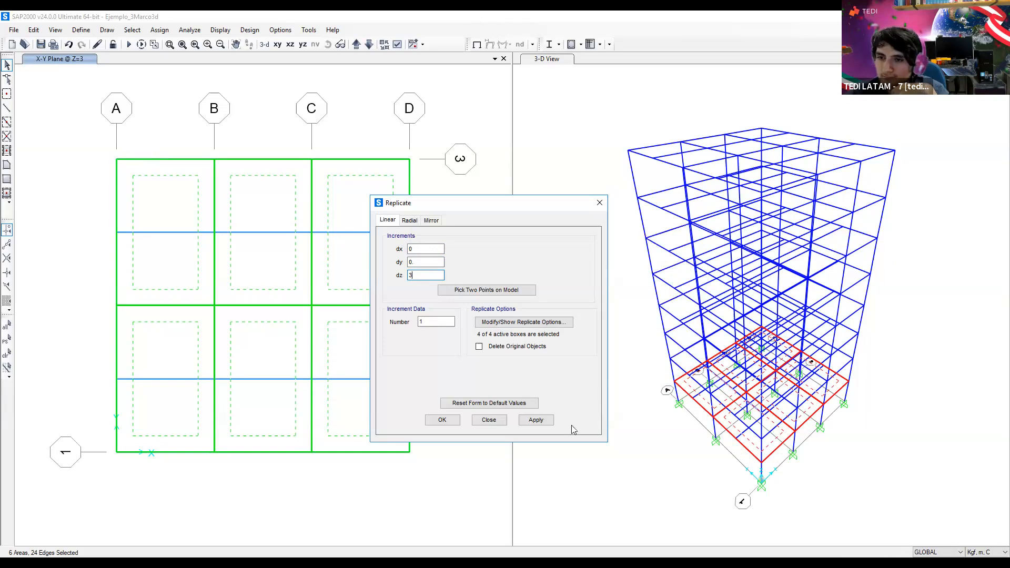
double_click(450, 322)
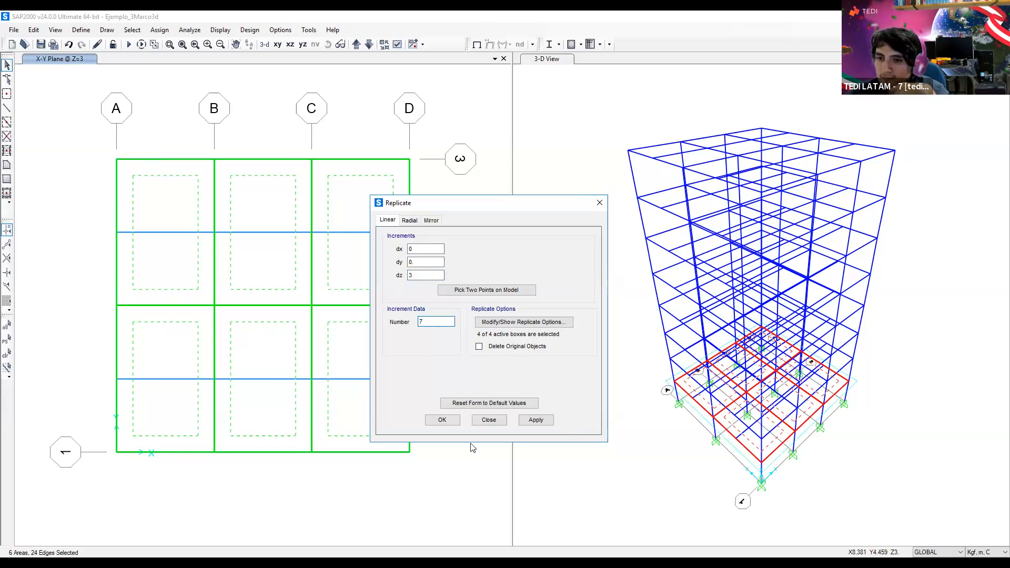
left_click(442, 420)
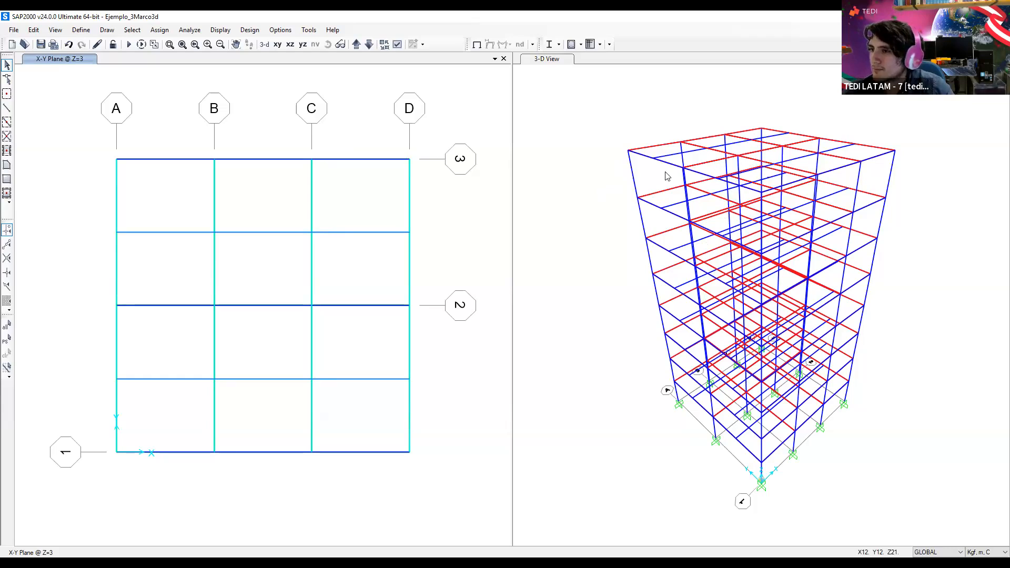
Display the 3-D view as extruded and coloured by sections, creating the analysis model for viewing
left_click(603, 123)
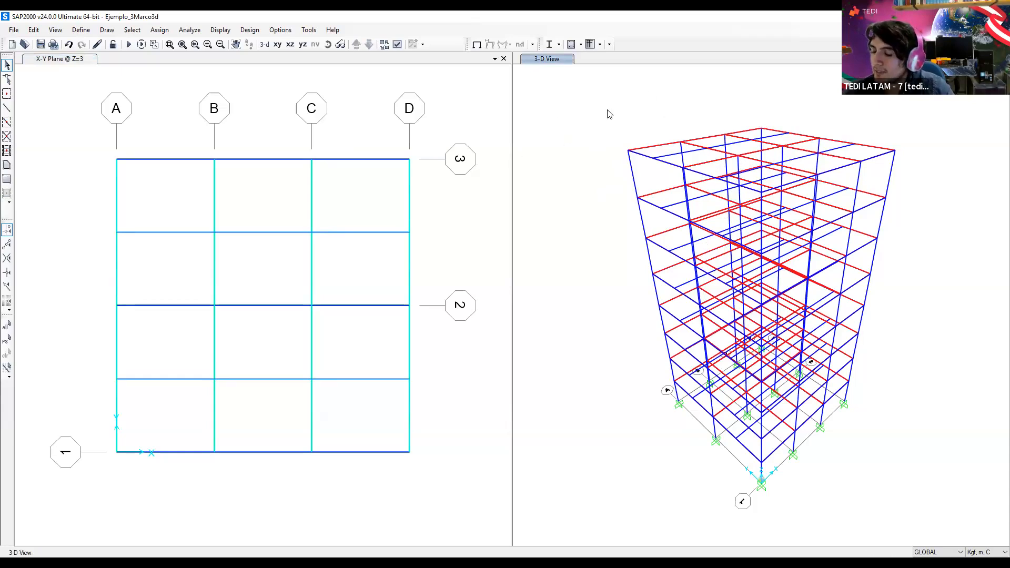
left_click(397, 45)
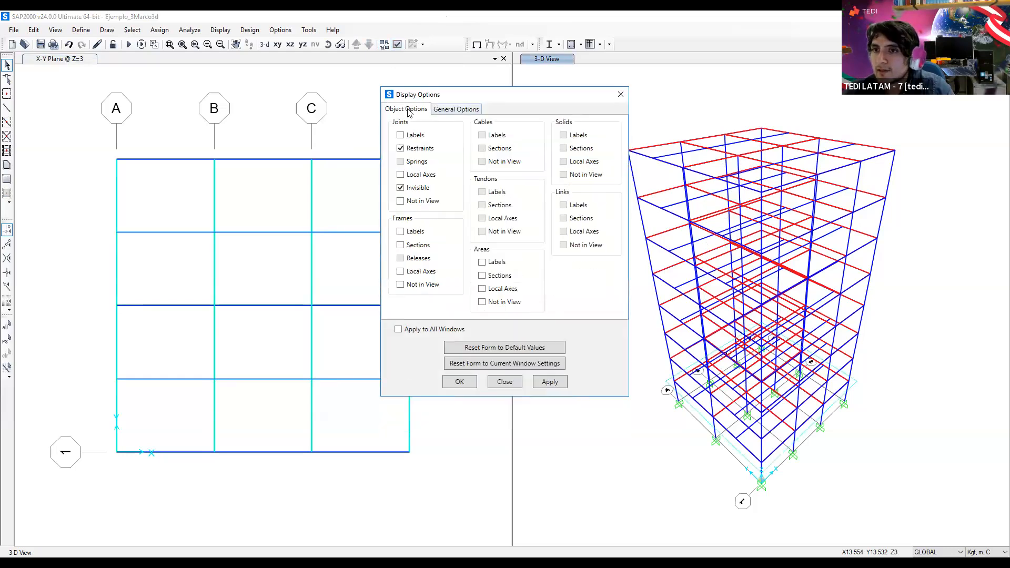
left_click(456, 112)
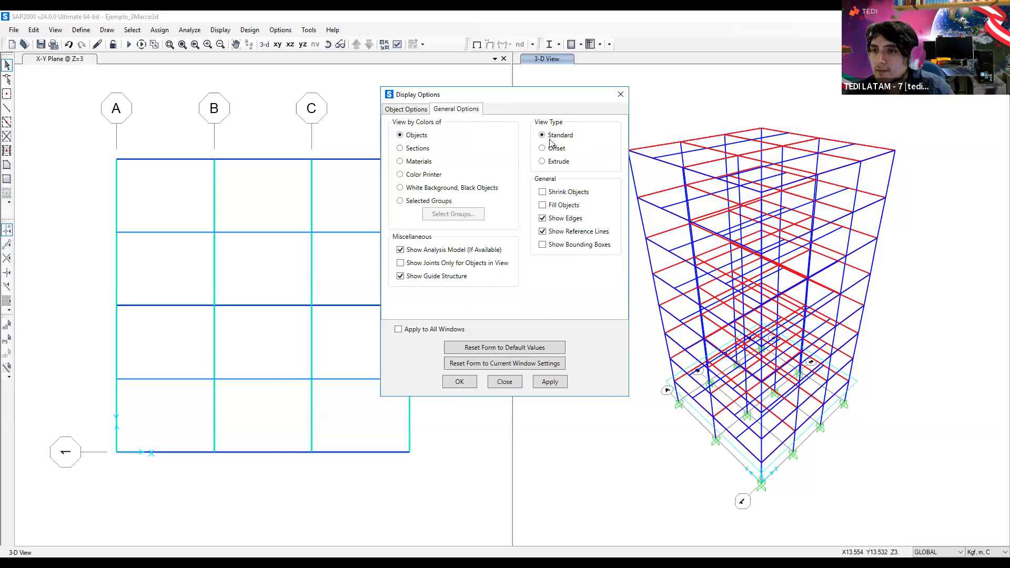
left_click(542, 161)
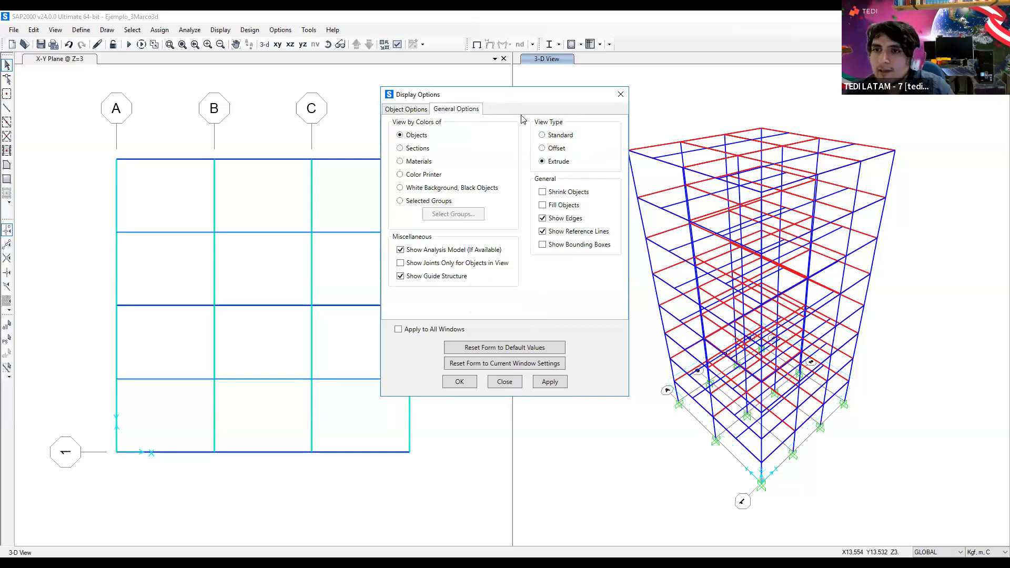
left_click_drag(529, 99, 504, 108)
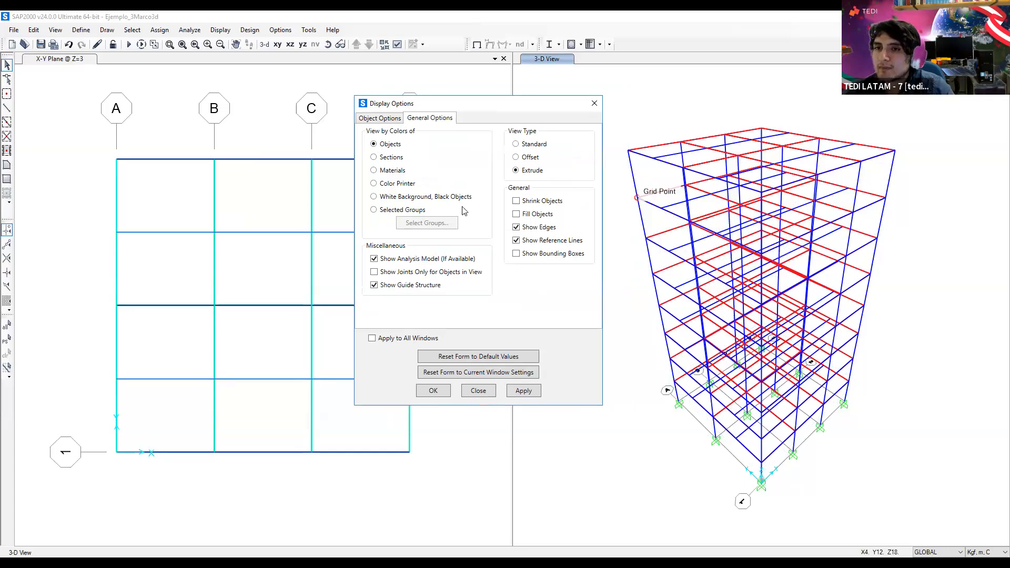
left_click(383, 158)
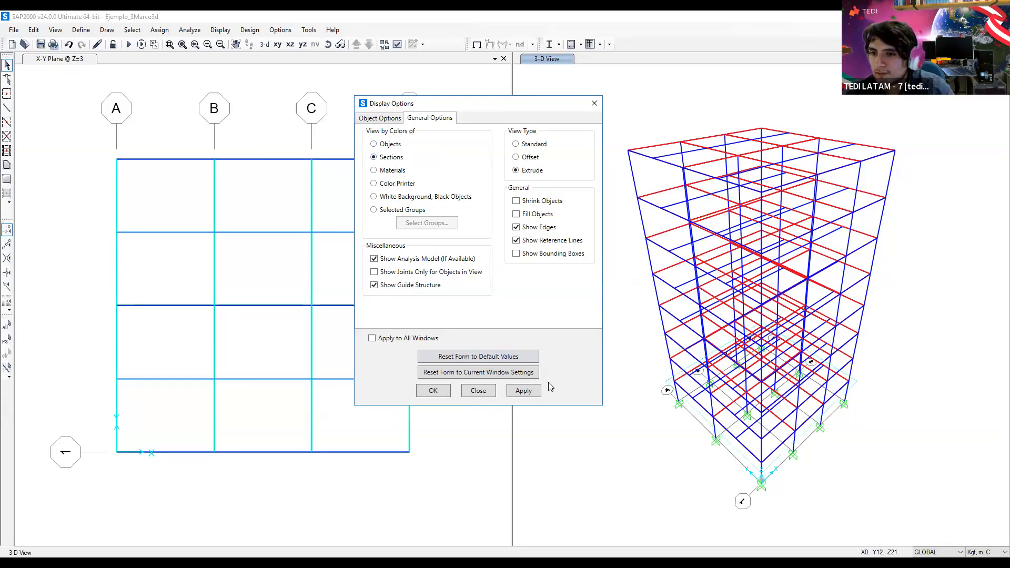
left_click(433, 391)
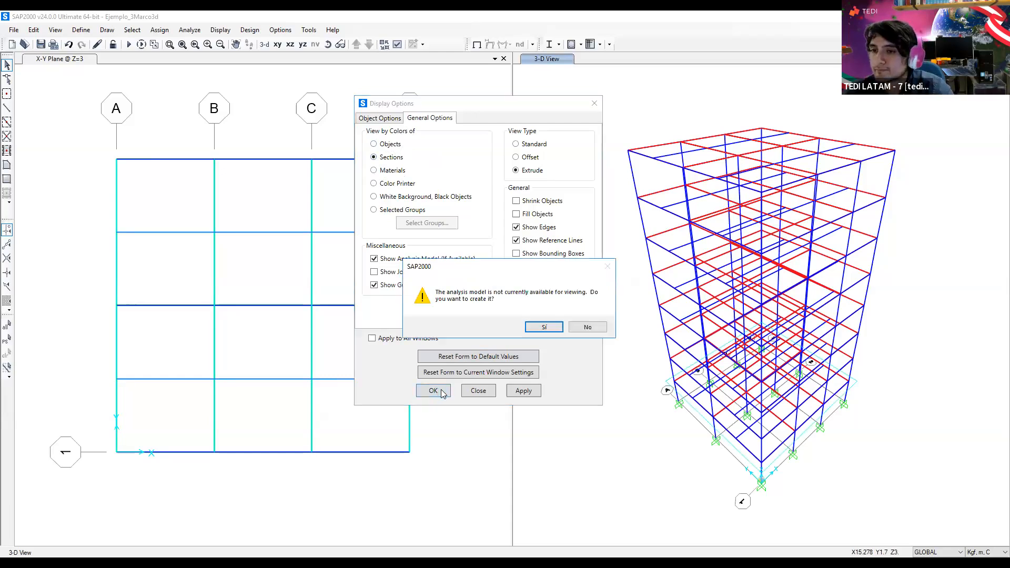
left_click(544, 327)
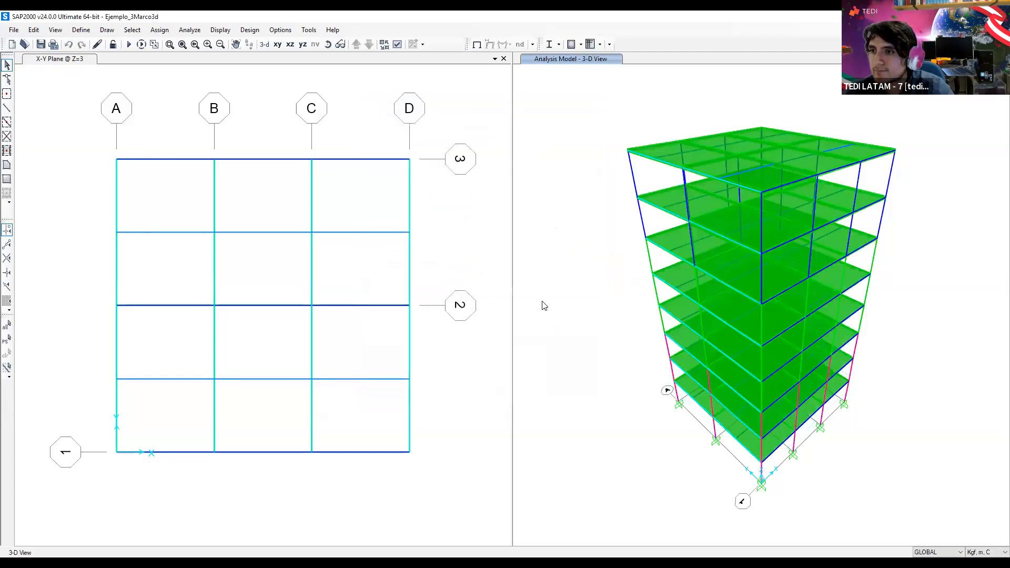
left_click_drag(589, 326, 579, 322)
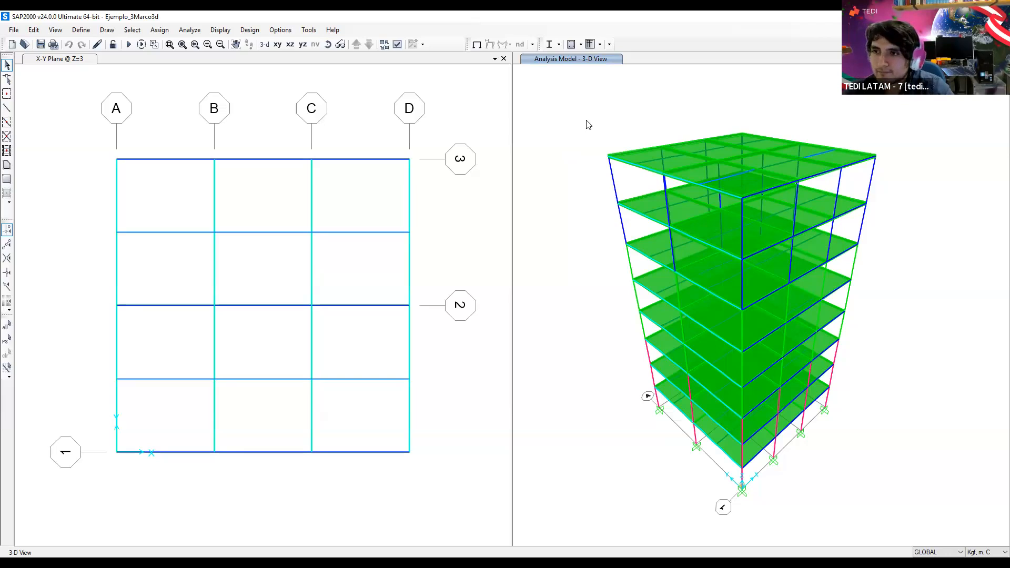
Switch the plan window to the 3-D view and return it to the X-Y plane at Z=3
left_click(357, 119)
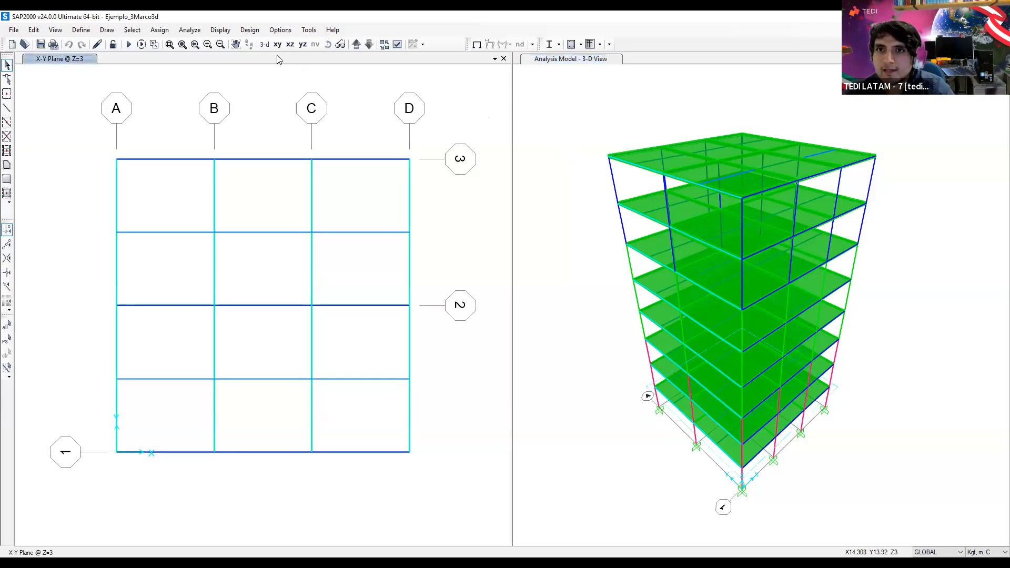
left_click(265, 45)
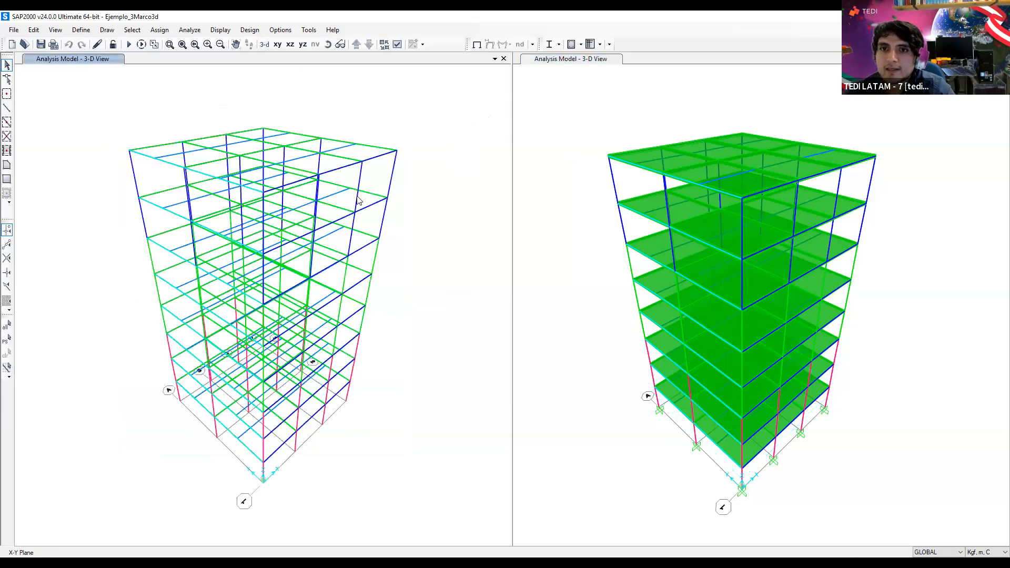
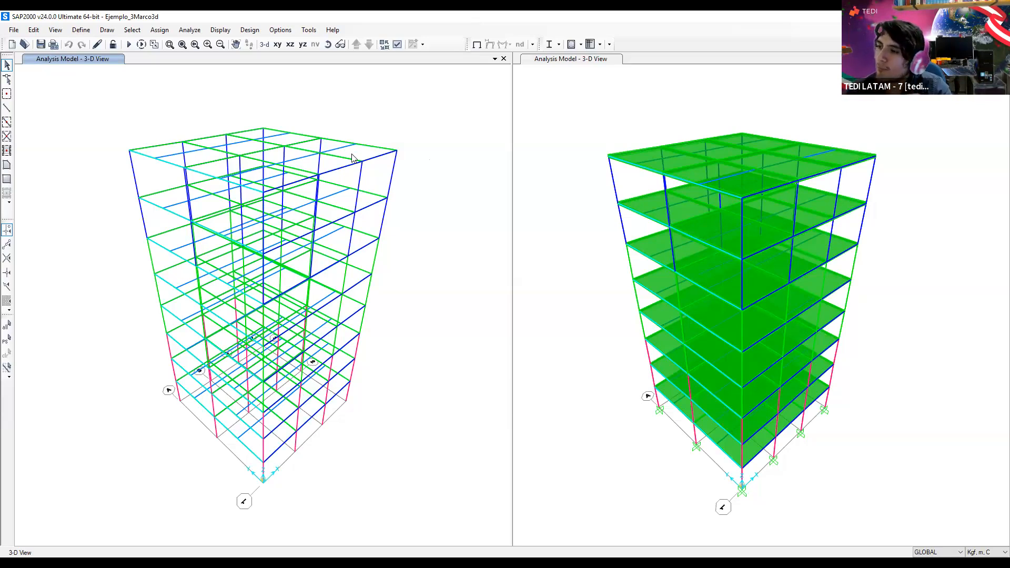
left_click(277, 45)
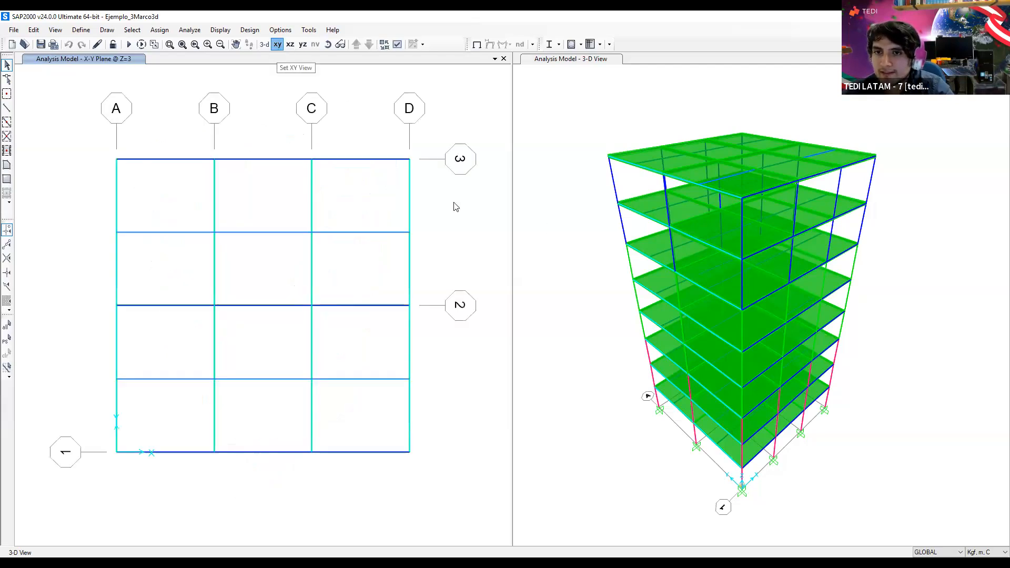
Select the slab panel between axes C-D and 2-3 with its four corner joints, and clear the selection
left_click(383, 199)
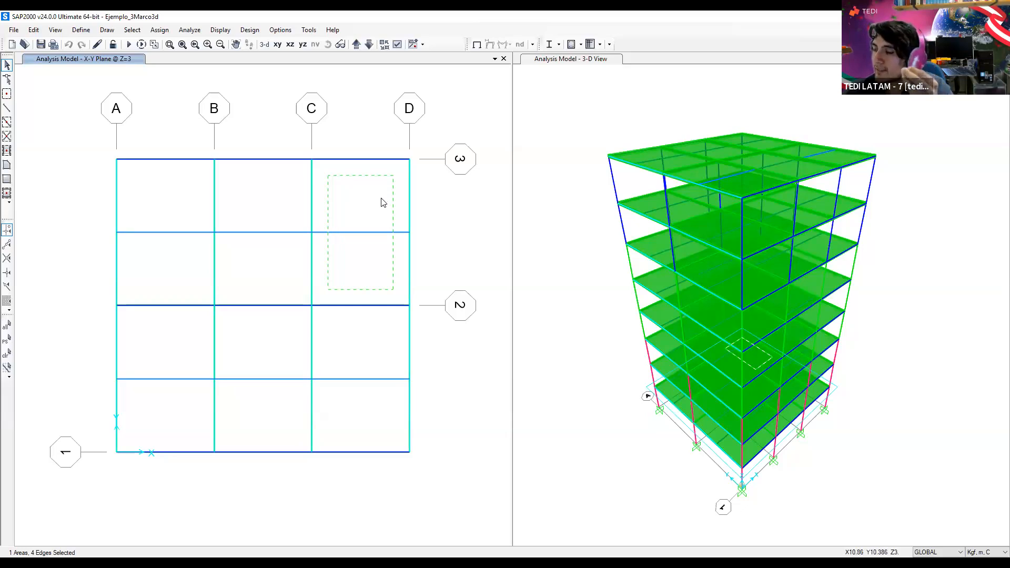
left_click(311, 158)
left_click(411, 160)
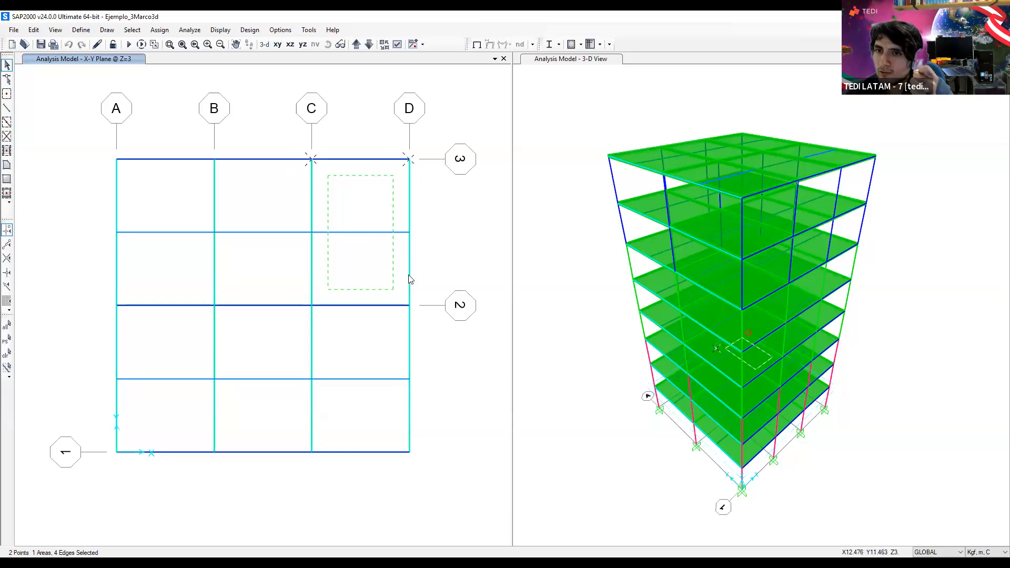
left_click(410, 306)
left_click(311, 305)
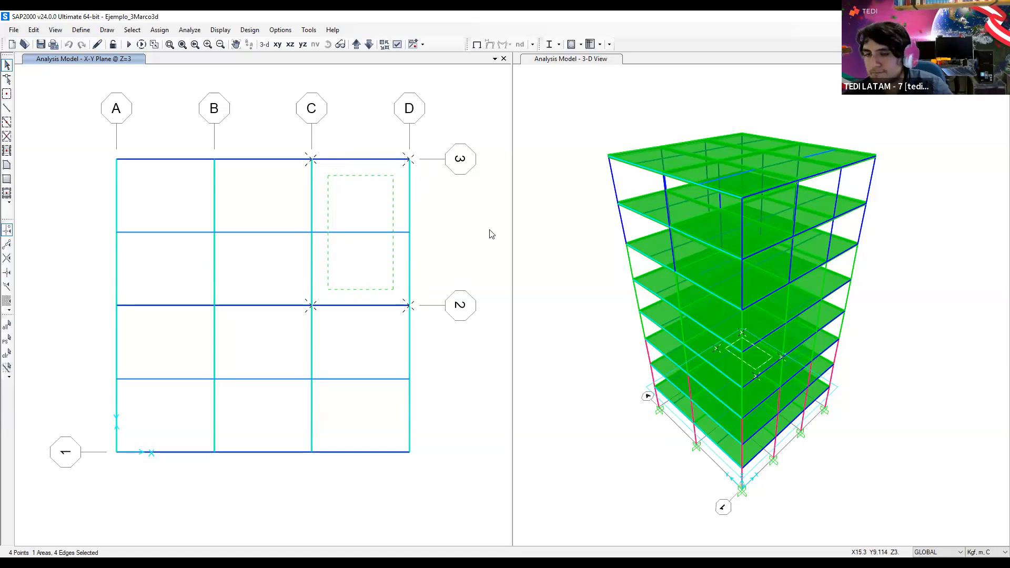
key("ctrl+q")
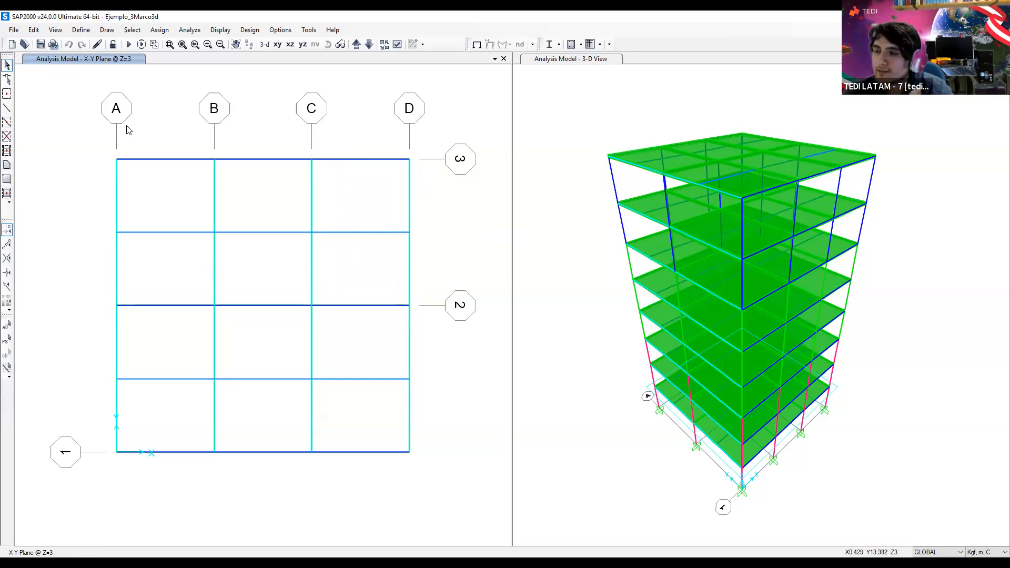
Select all areas in the model that have the Losa_concreto area section
left_click(160, 29)
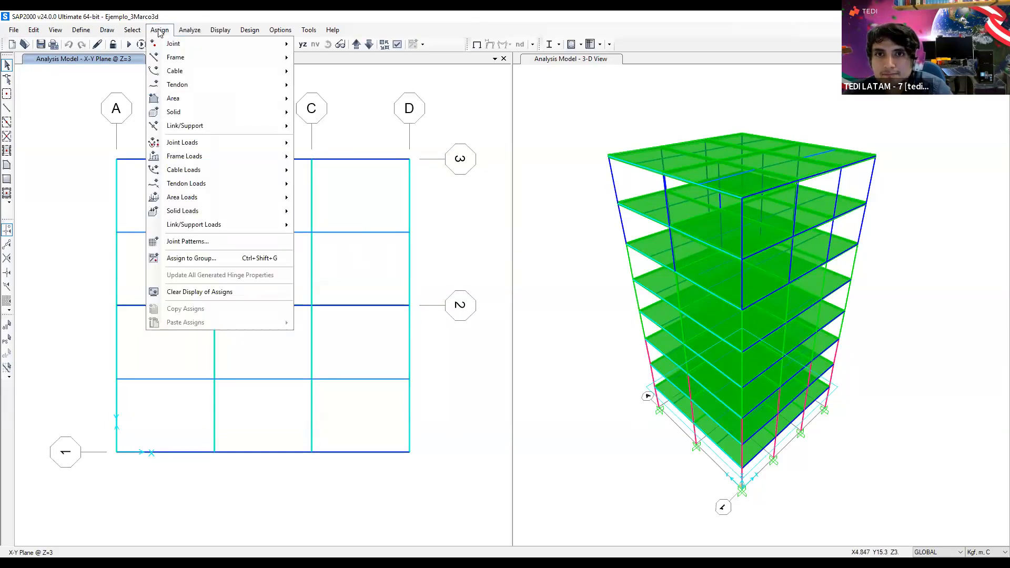
mouse_move(131, 30)
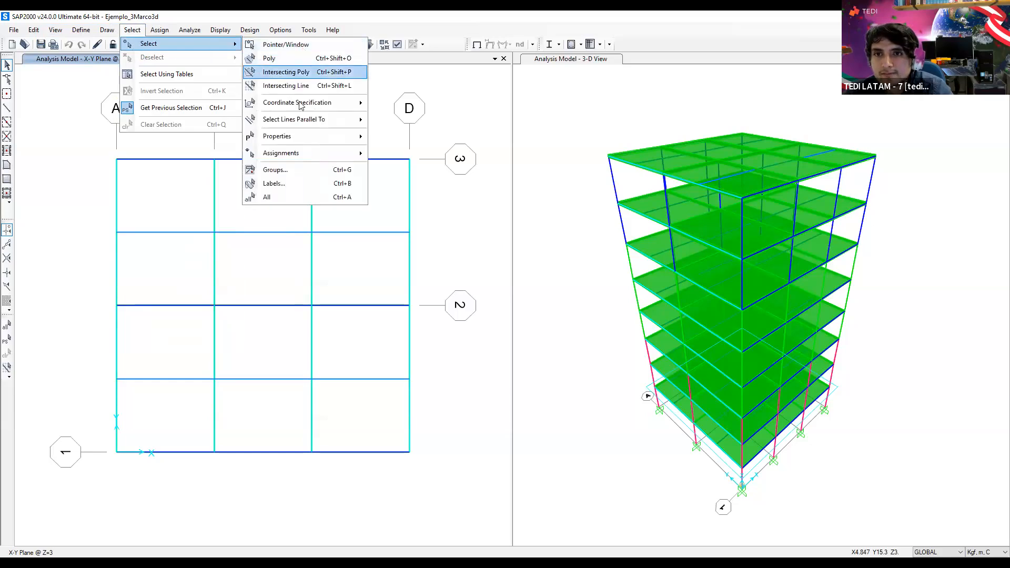
mouse_move(303, 138)
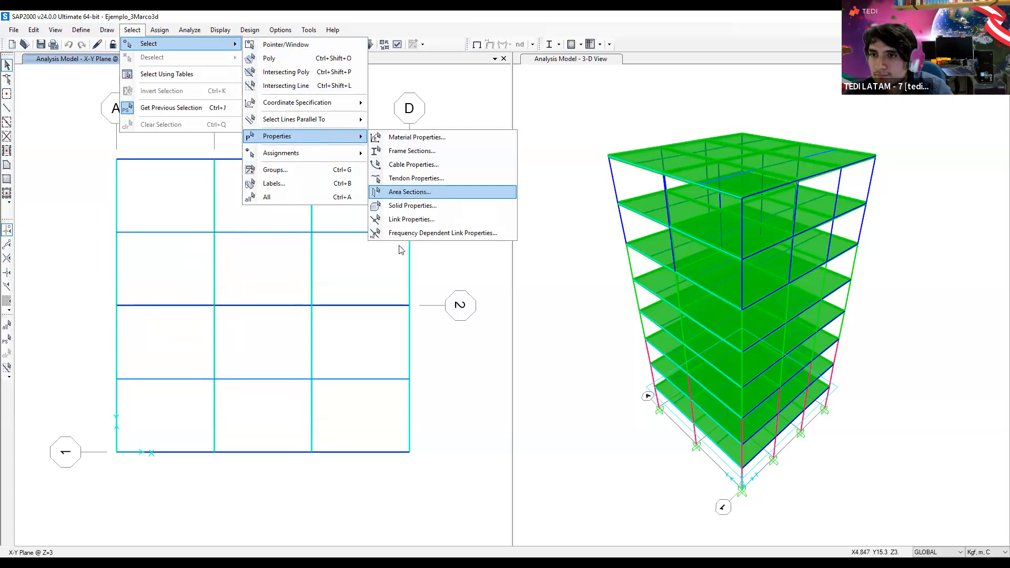
left_click(427, 193)
left_click(475, 224)
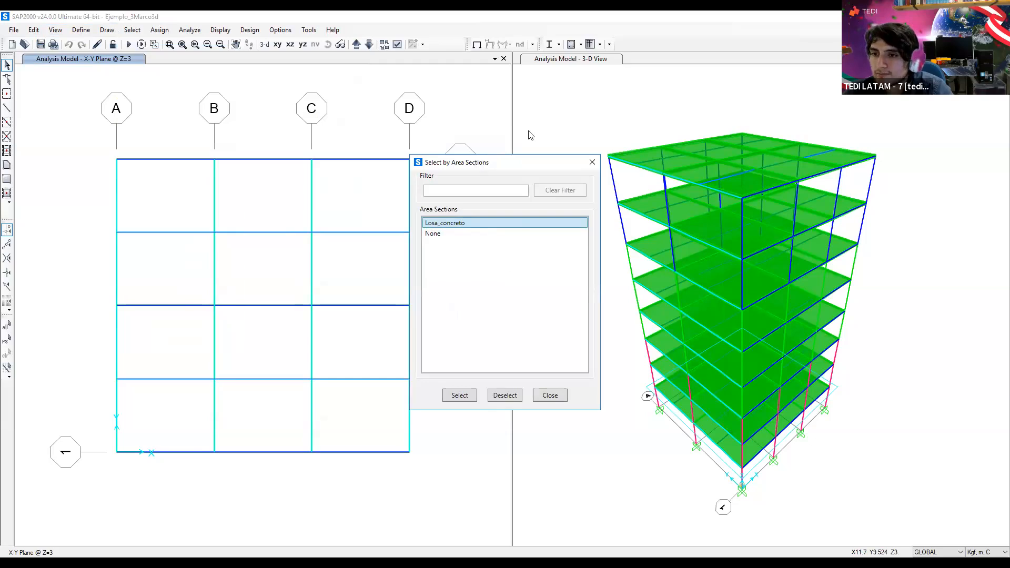
left_click_drag(476, 170, 530, 135)
left_click(514, 361)
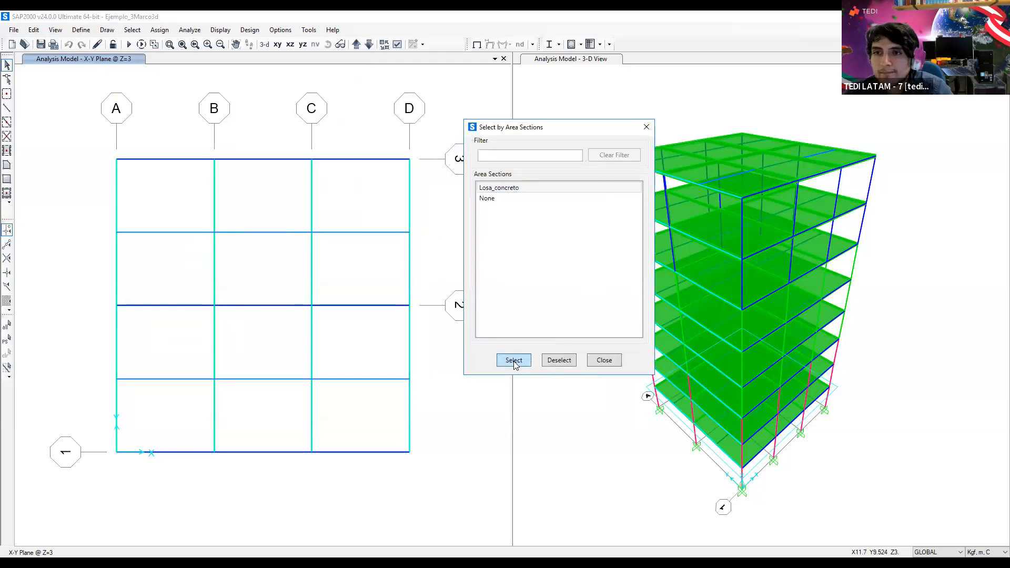
left_click(646, 128)
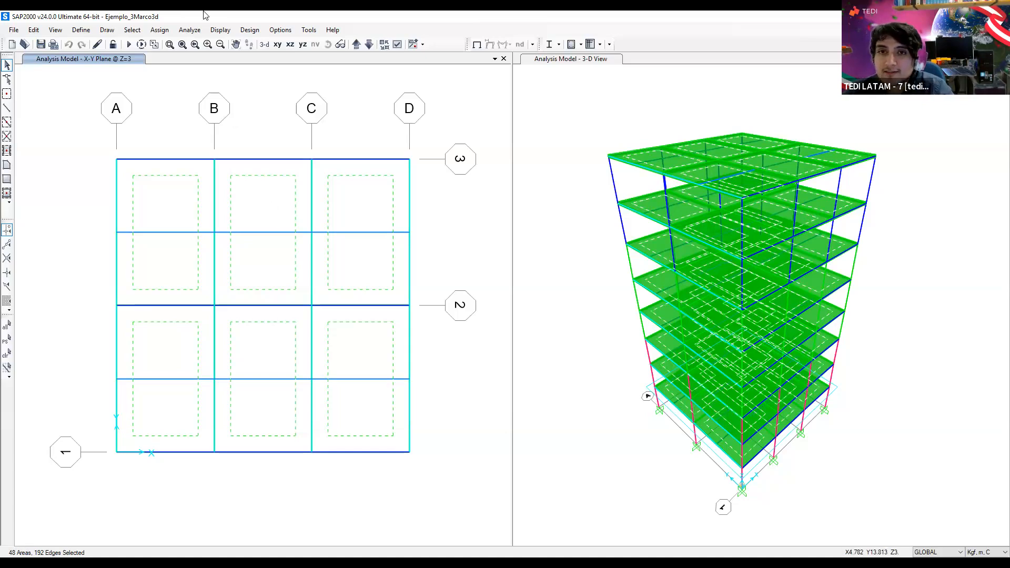
Configure an automatic area mesh for the selected slabs by number of objects, with 10 along each of the two edge directions
left_click(166, 29)
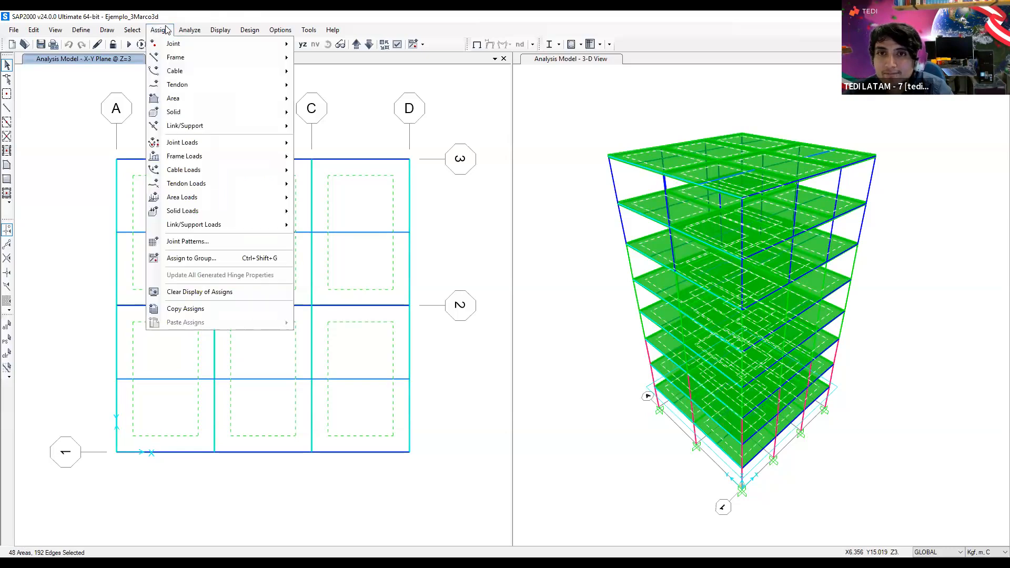
mouse_move(206, 98)
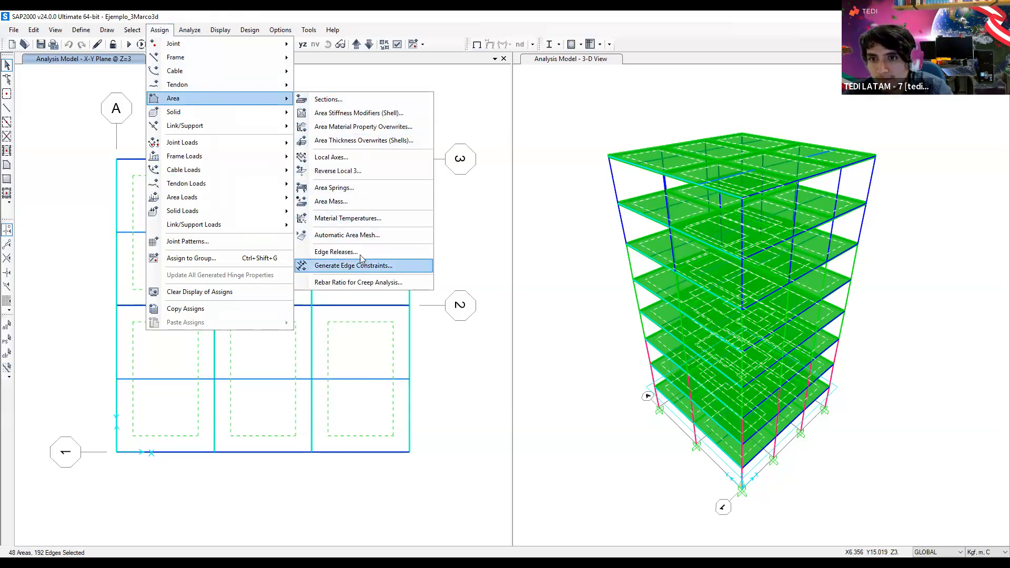
left_click(400, 237)
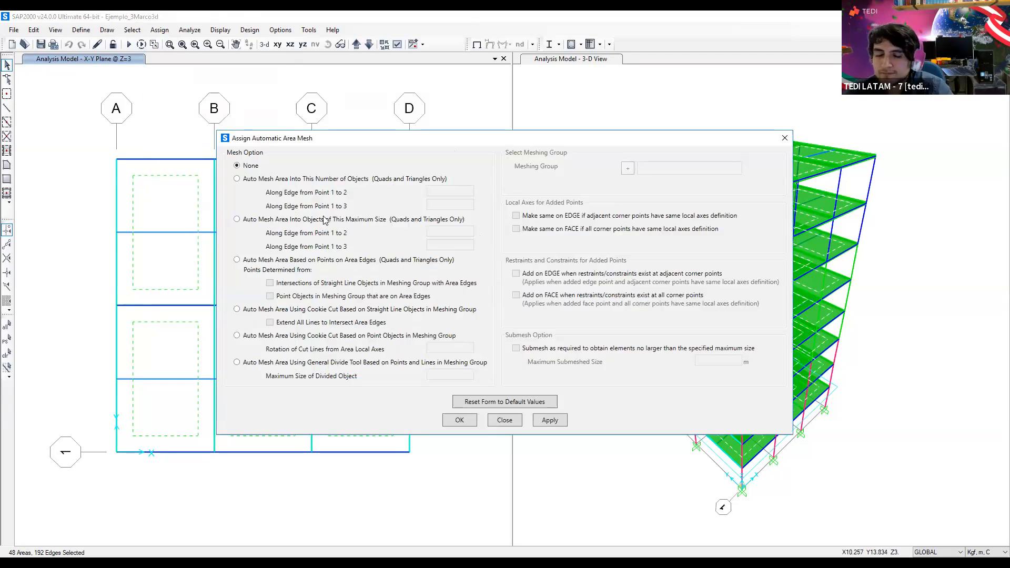
left_click(240, 180)
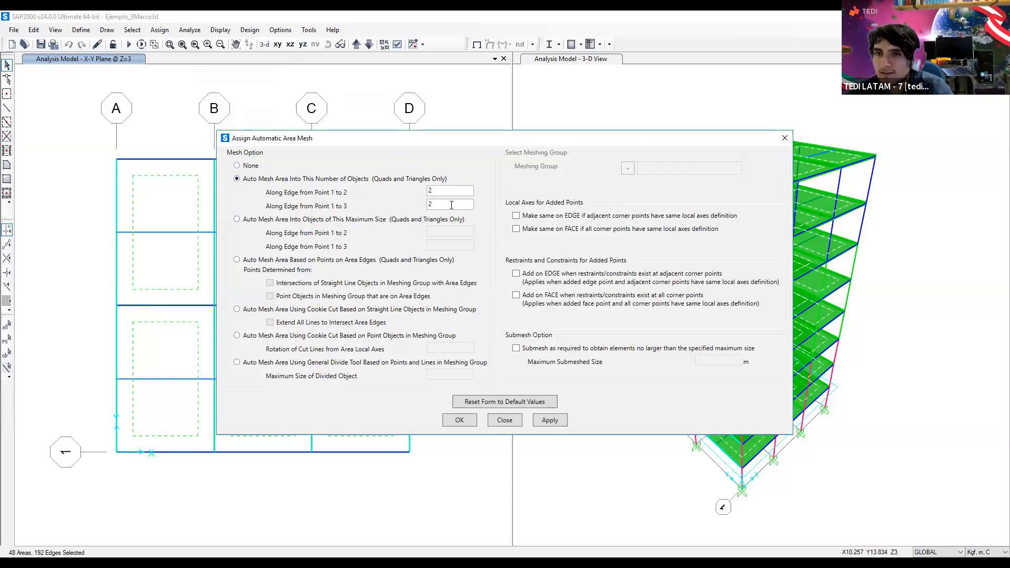
left_click_drag(549, 139, 632, 139)
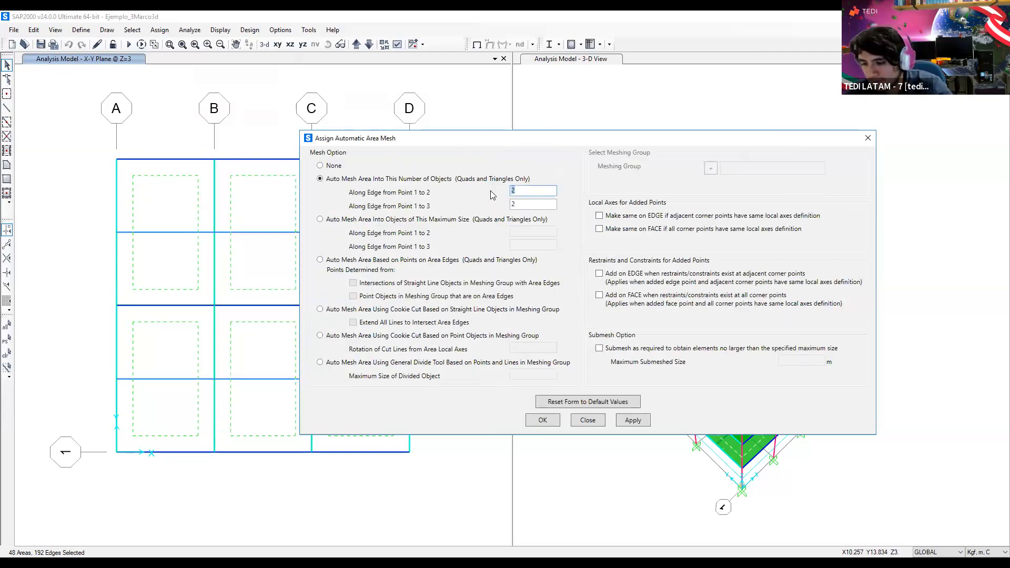
type("10")
key("Tab")
type("10")
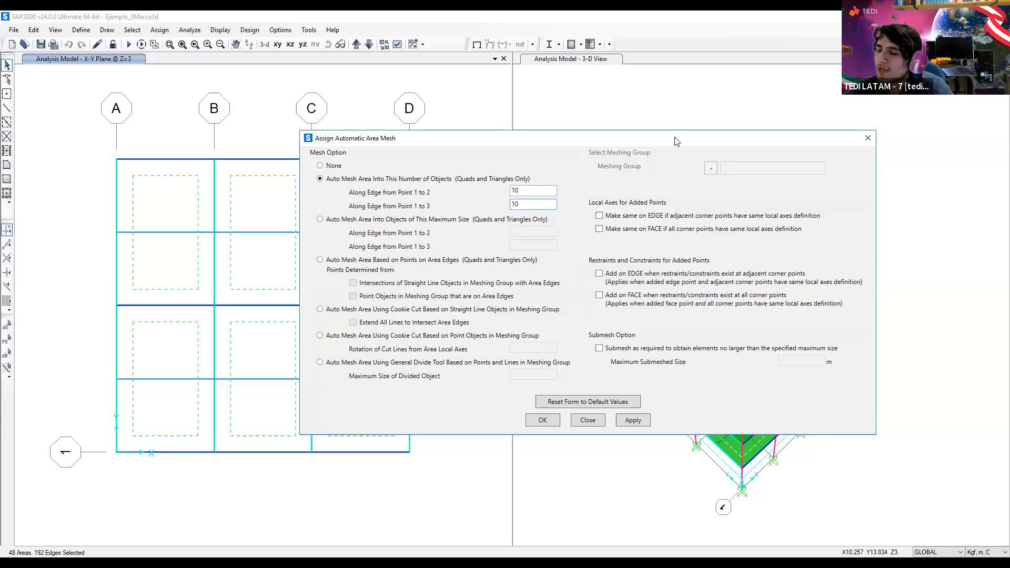
Apply the 10 by 10 mesh to the selected slabs and inspect the assignments of the panel between axes C-D and 2-3
left_click_drag(676, 142, 536, 155)
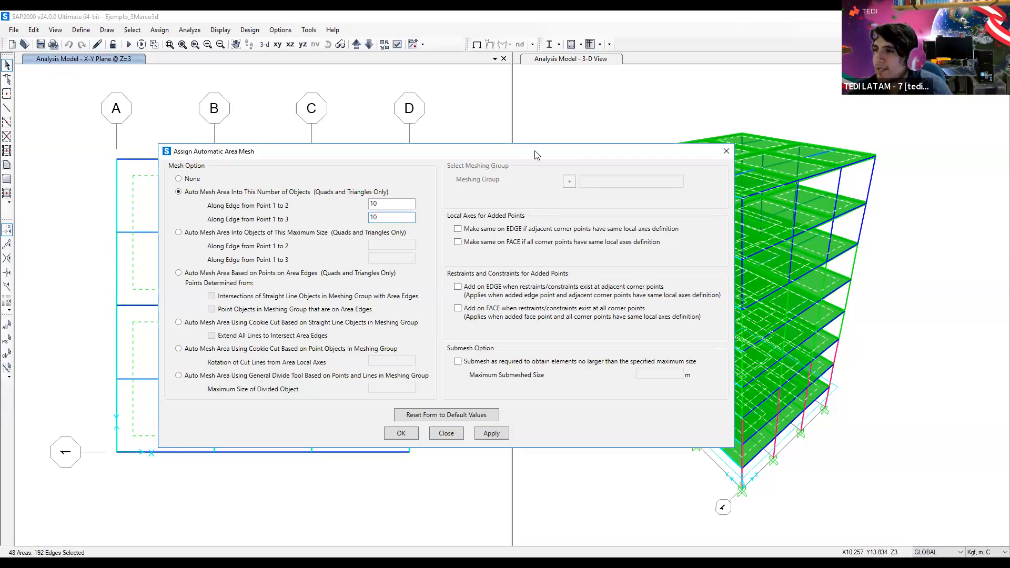
double_click(375, 204)
double_click(378, 218)
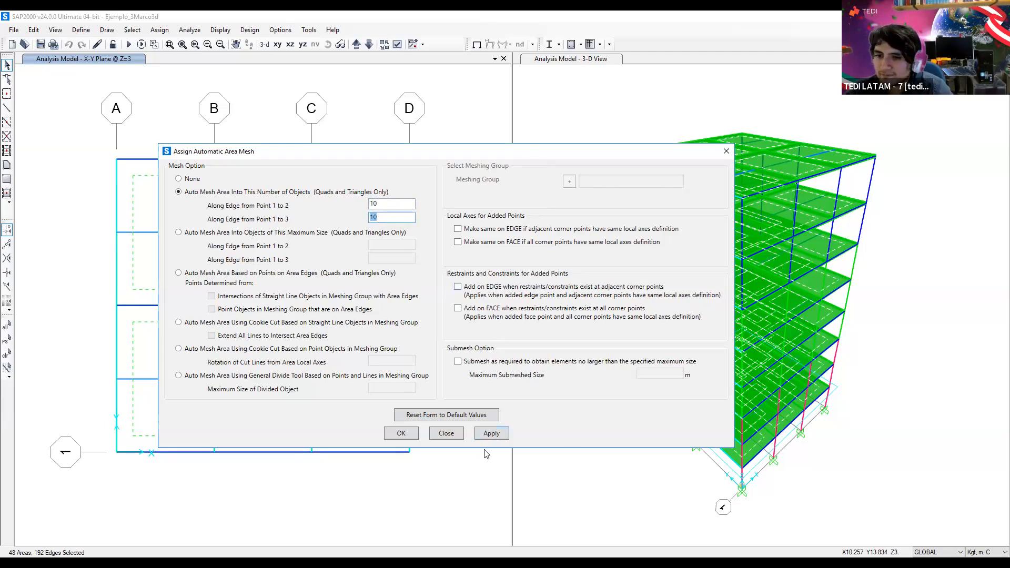
left_click(495, 432)
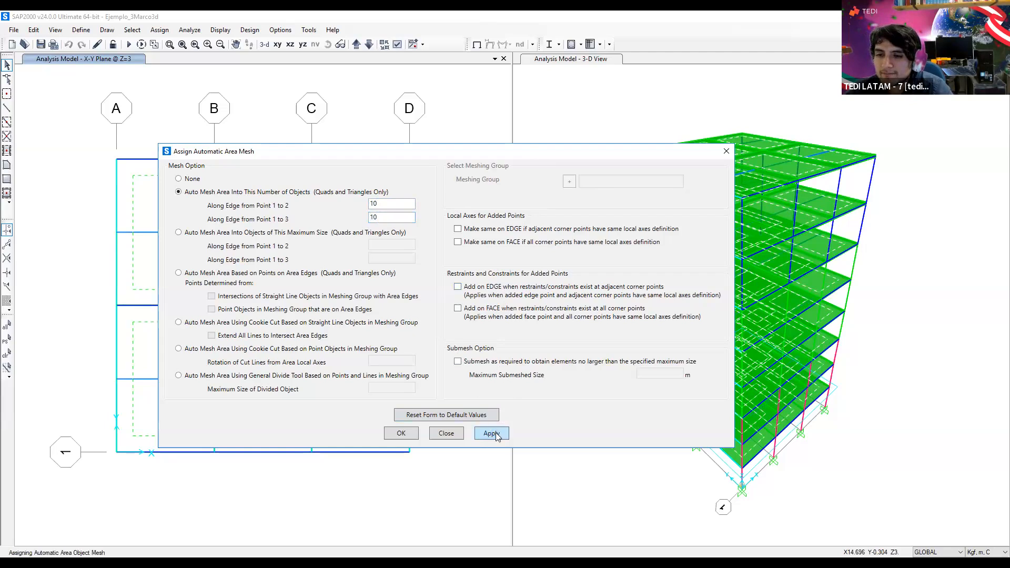
left_click(401, 434)
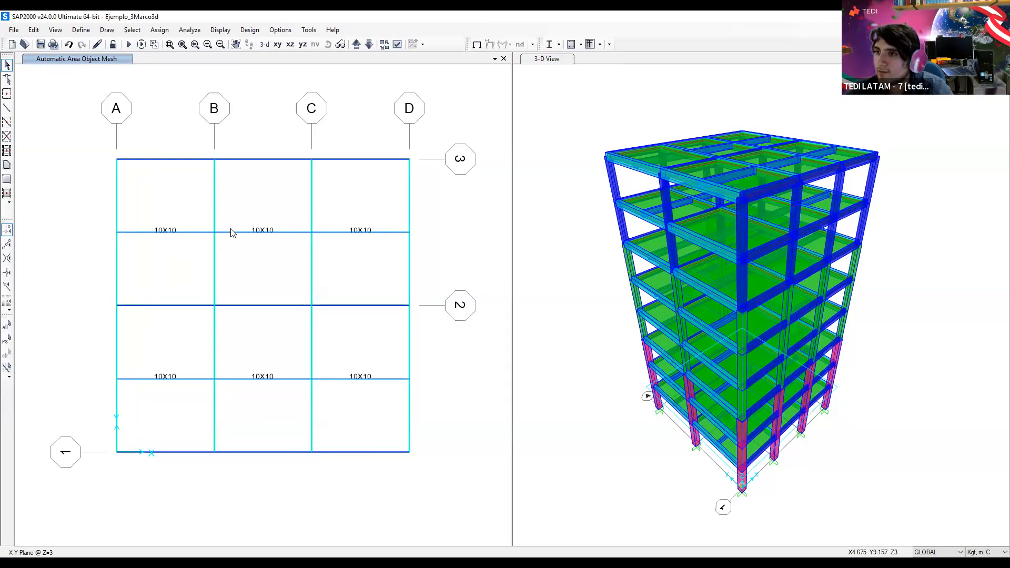
right_click(344, 197)
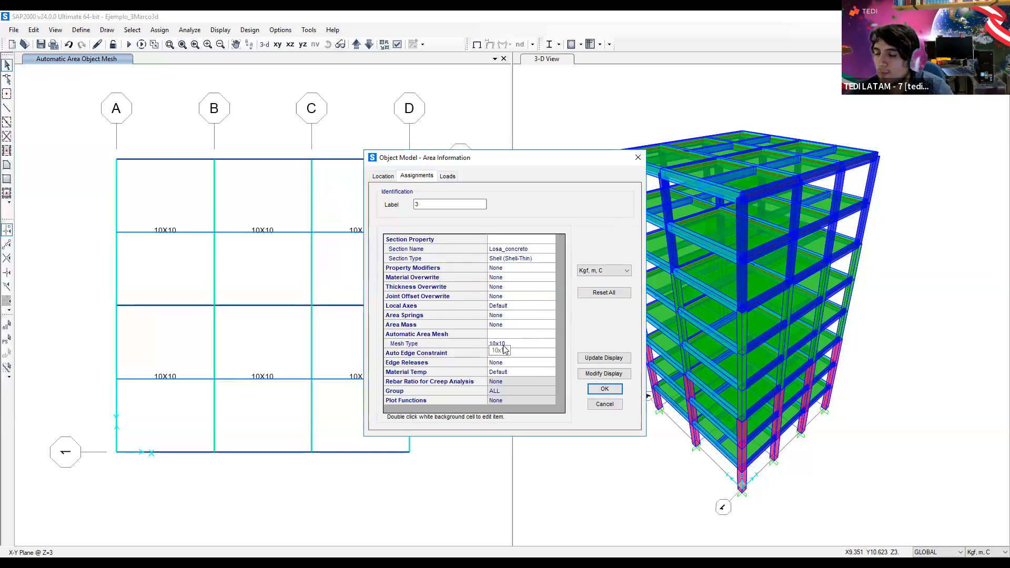
left_click(615, 392)
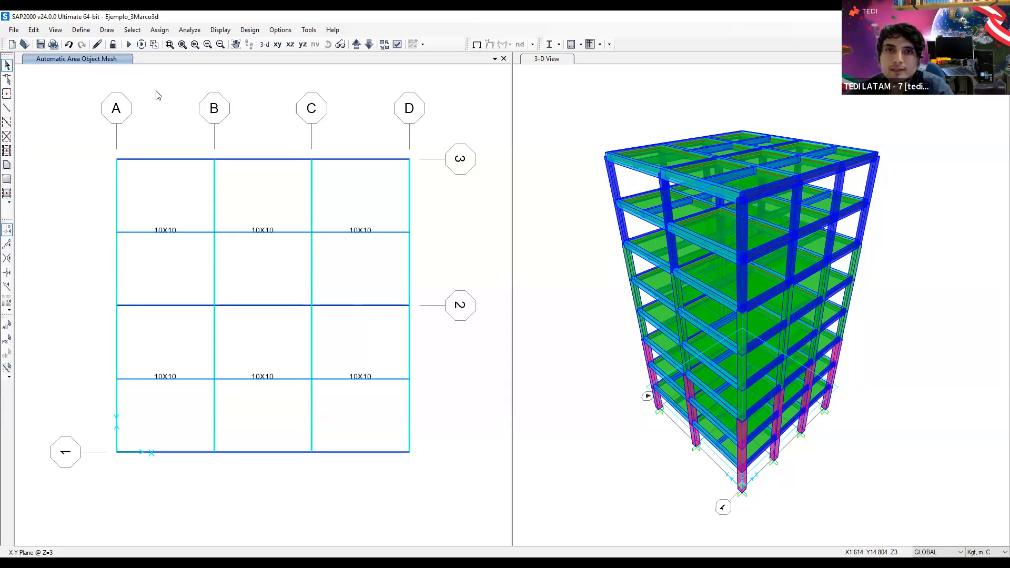
Open the load pattern definitions and review the type and self-weight multiplier of the dead and live patterns
left_click(81, 30)
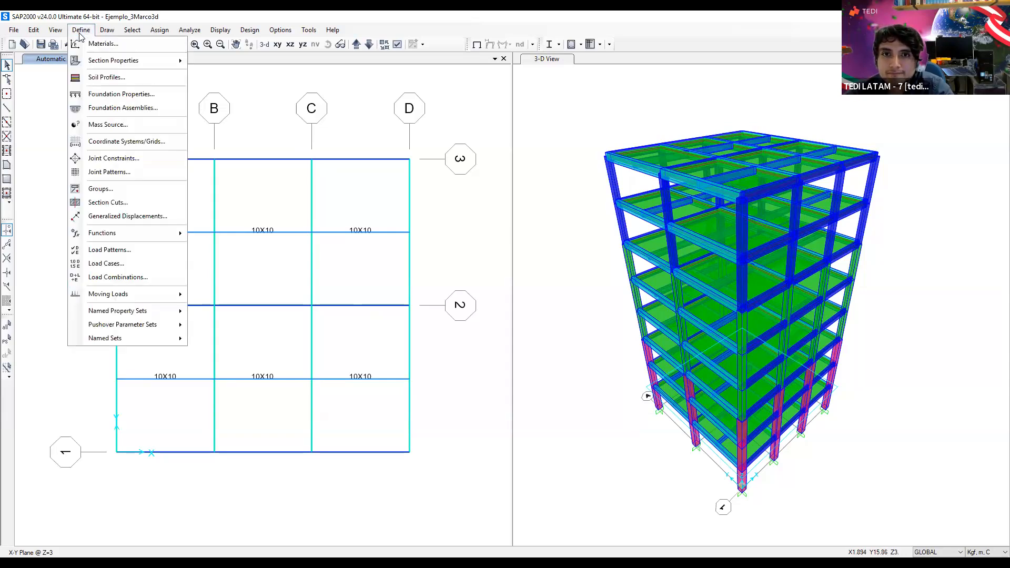
left_click(97, 251)
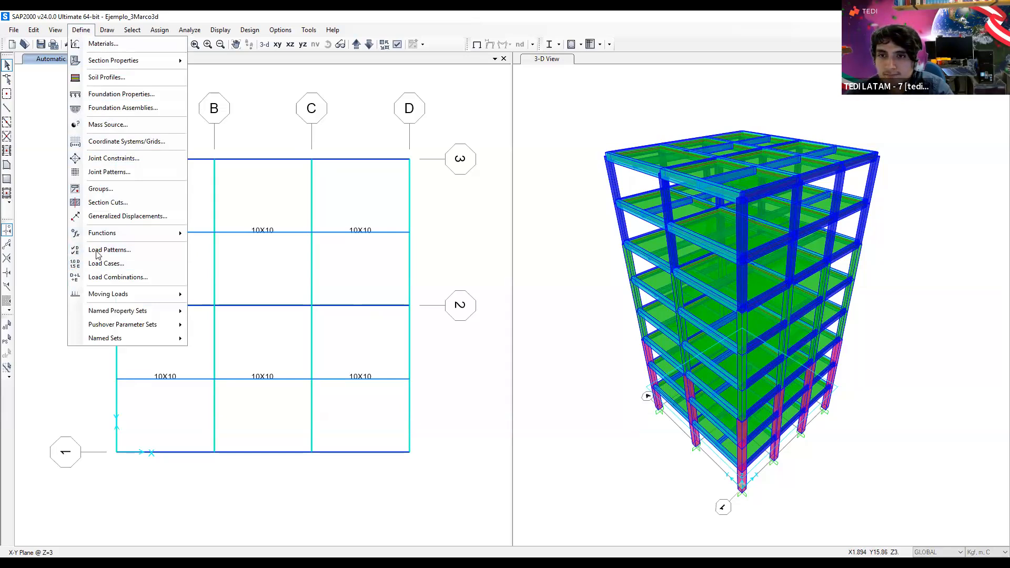
left_click(351, 286)
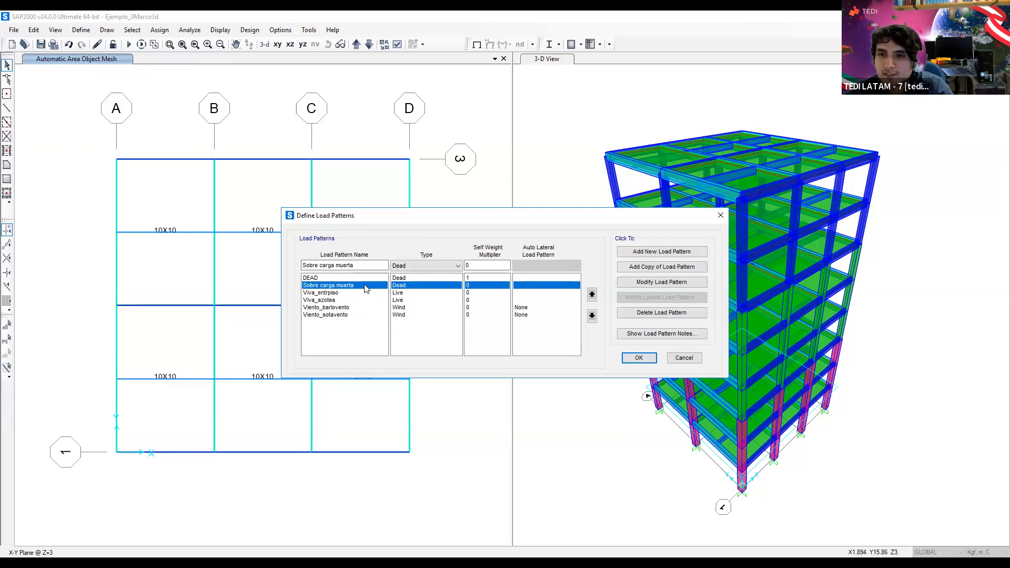
left_click(368, 280)
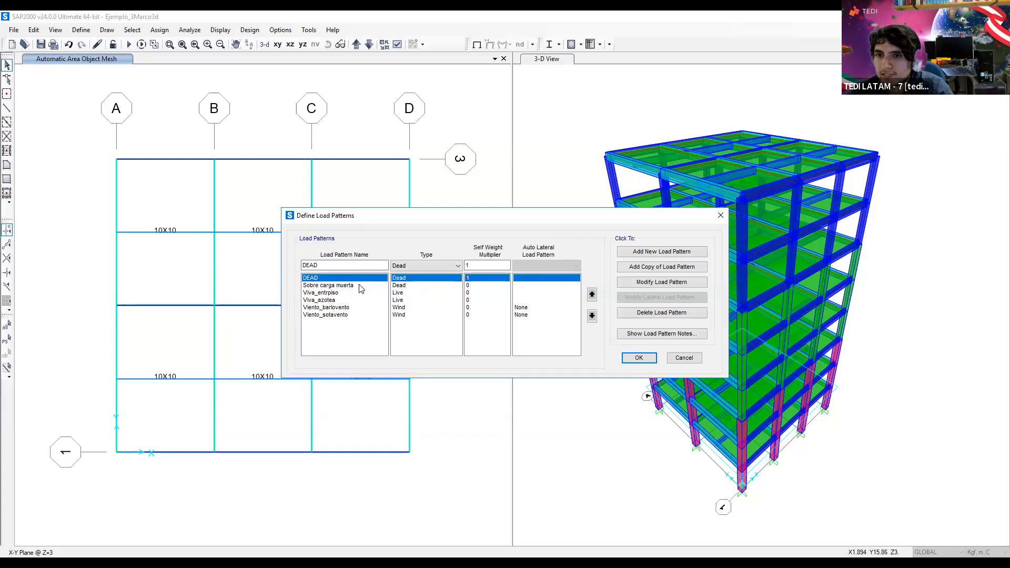
left_click(361, 287)
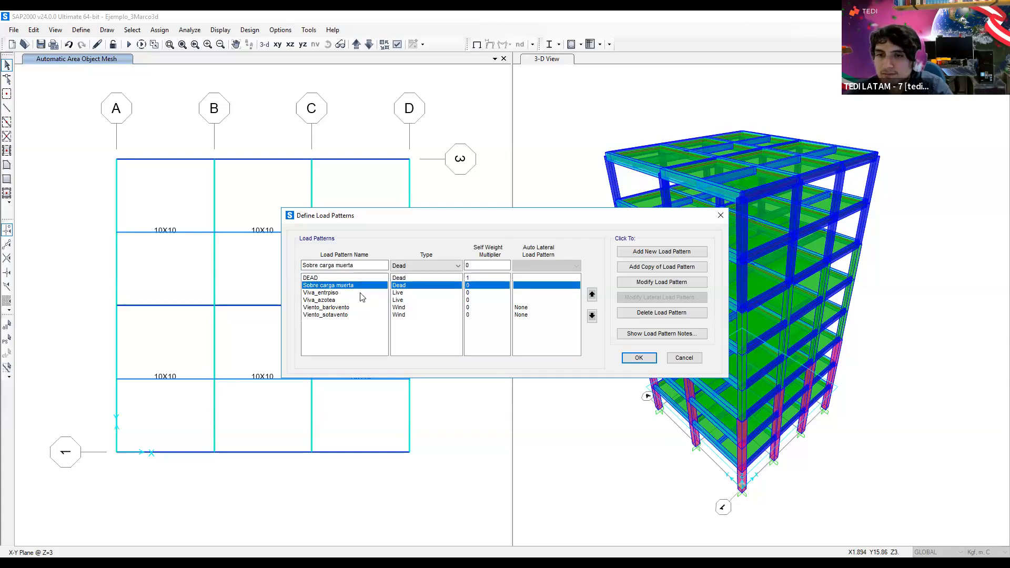
left_click(360, 293)
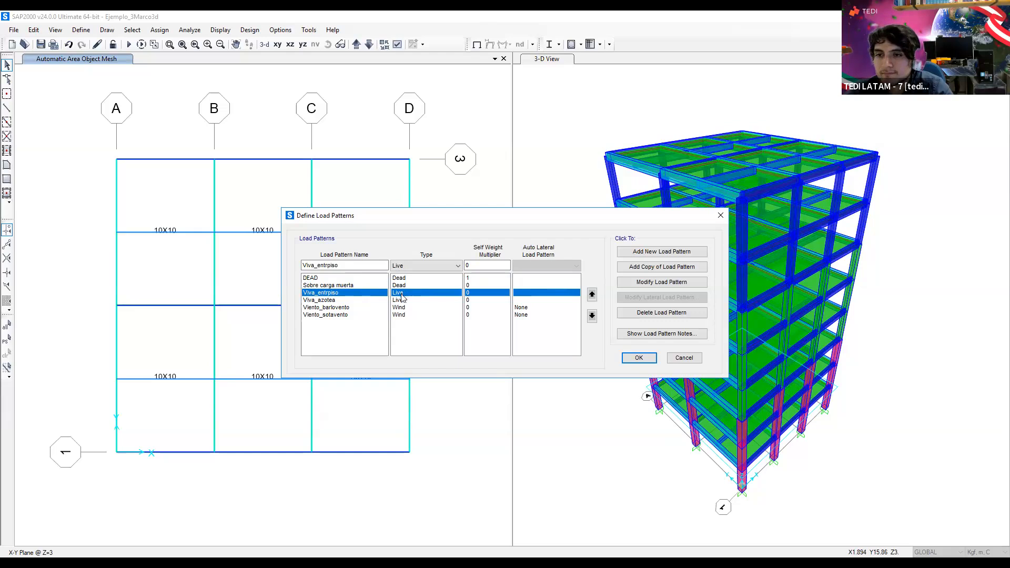
left_click(343, 301)
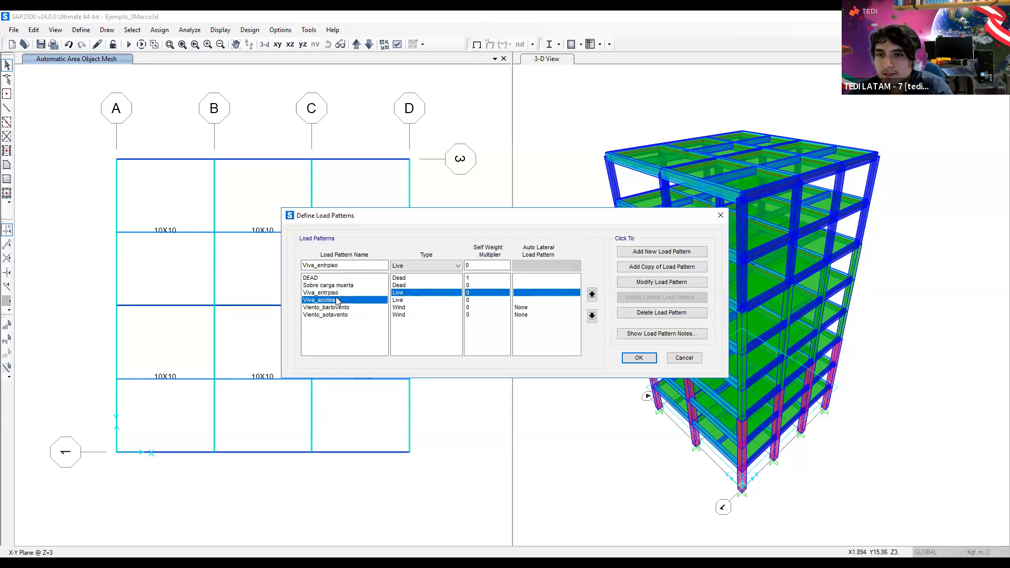
Review the Viento_barlovento and Viento_sotavento wind patterns, recheck the live and dead patterns, and close the load pattern definitions
left_click(360, 308)
left_click(361, 315)
left_click(362, 308)
left_click(362, 316)
left_click(362, 308)
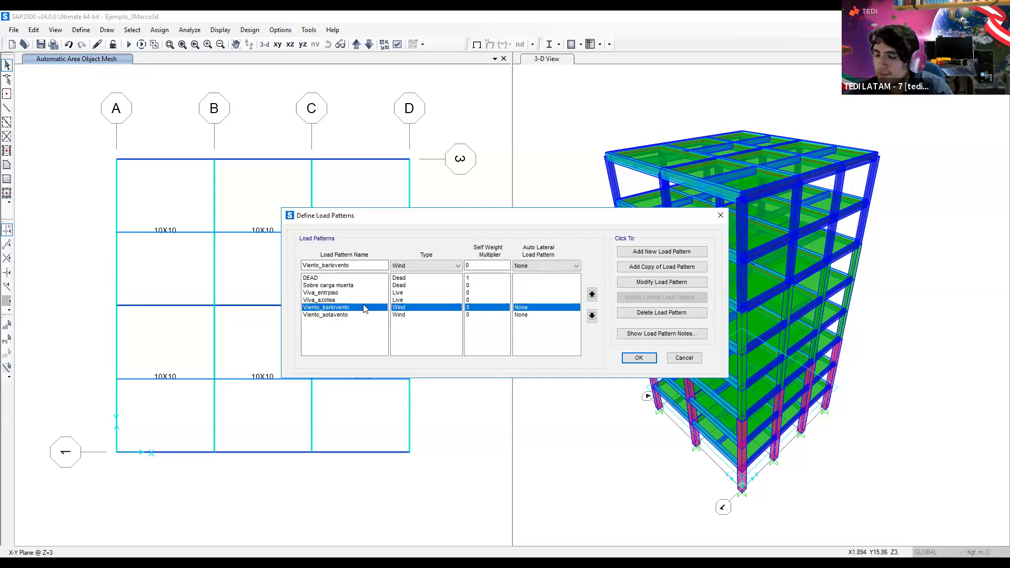
left_click(364, 300)
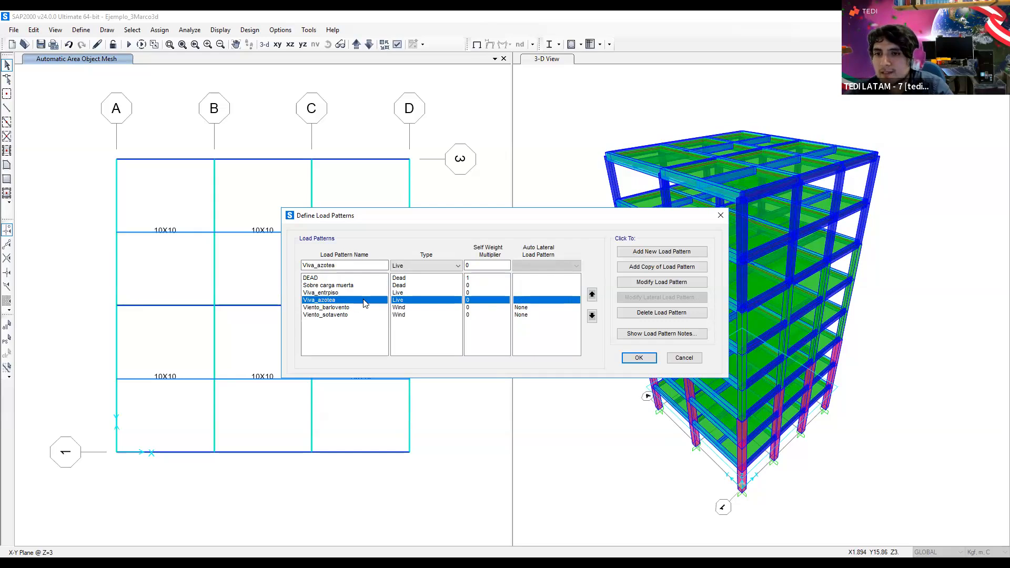
left_click(365, 286)
left_click(372, 293)
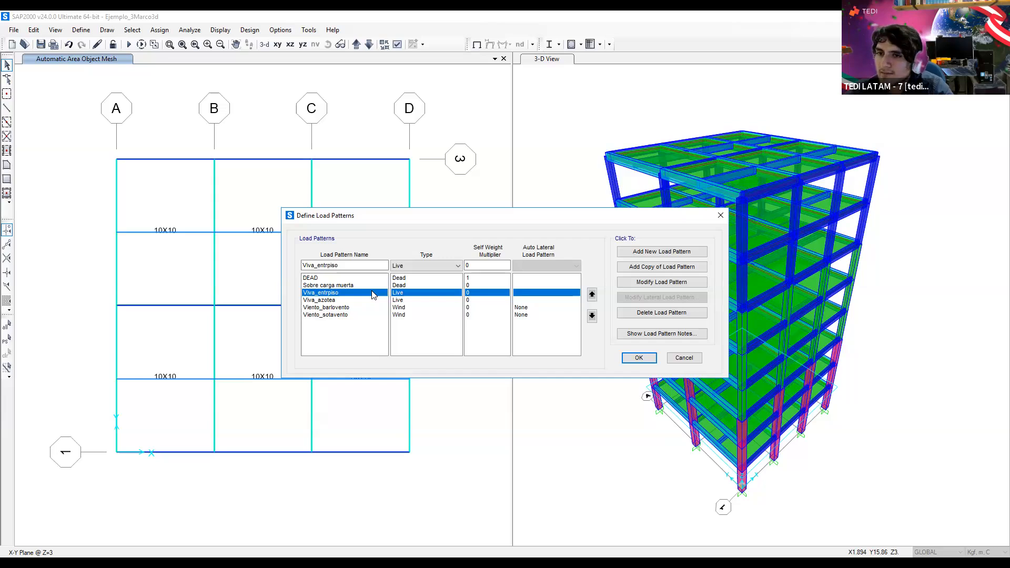
left_click(369, 279)
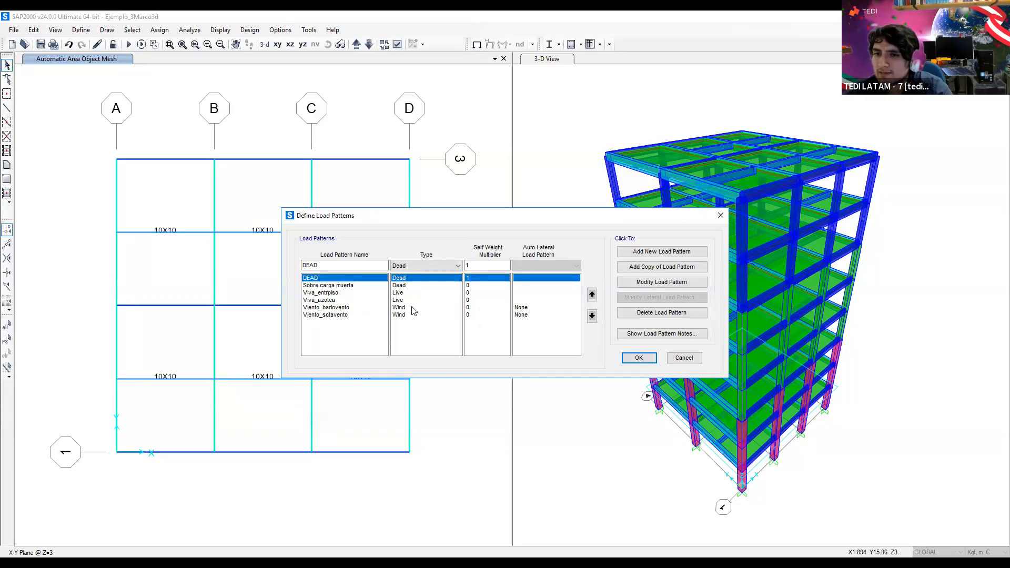
left_click(642, 361)
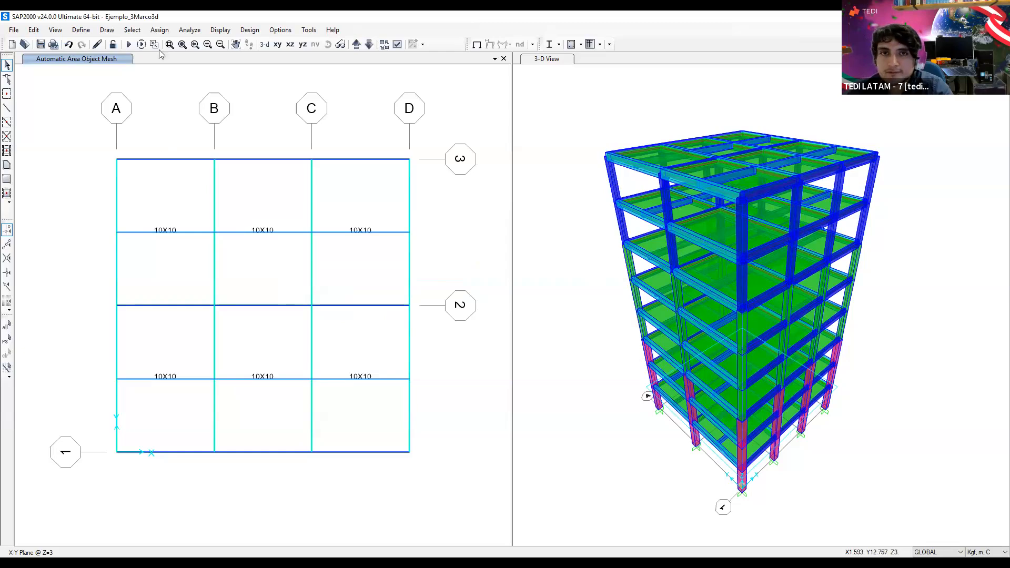
Open the load combination definitions and look through the listed design combinations
left_click(81, 31)
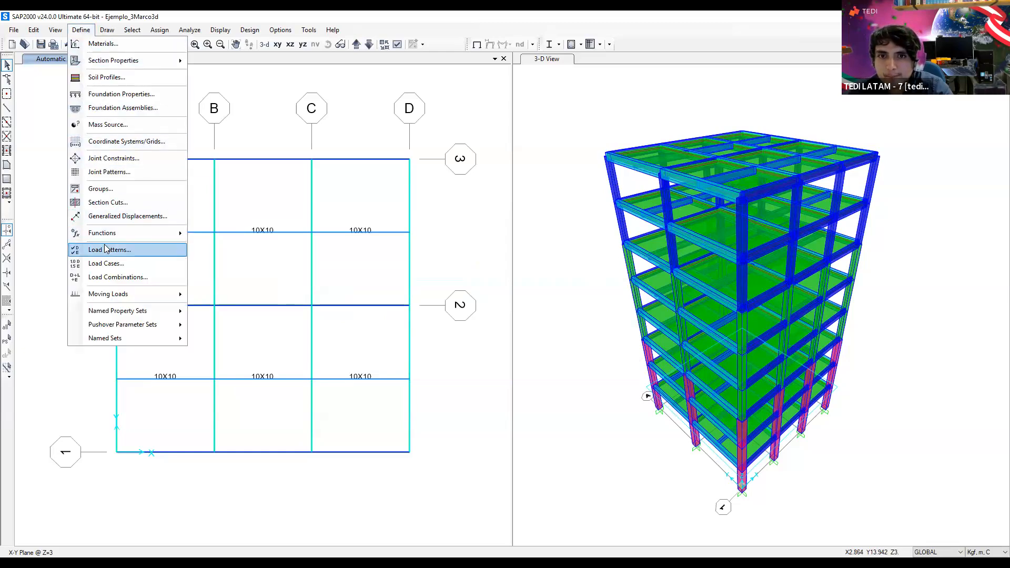
left_click(146, 278)
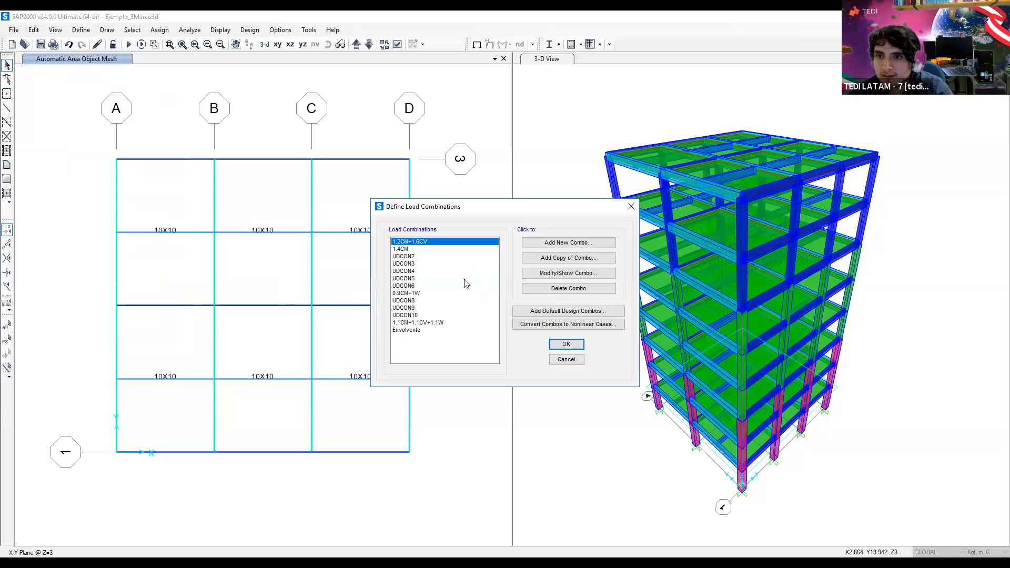
left_click(467, 264)
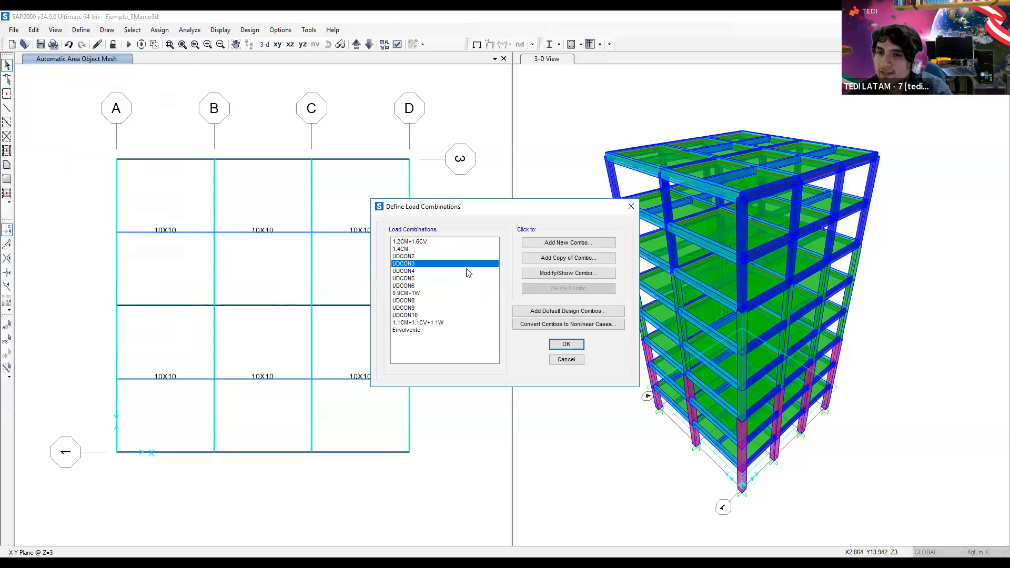
left_click(465, 308)
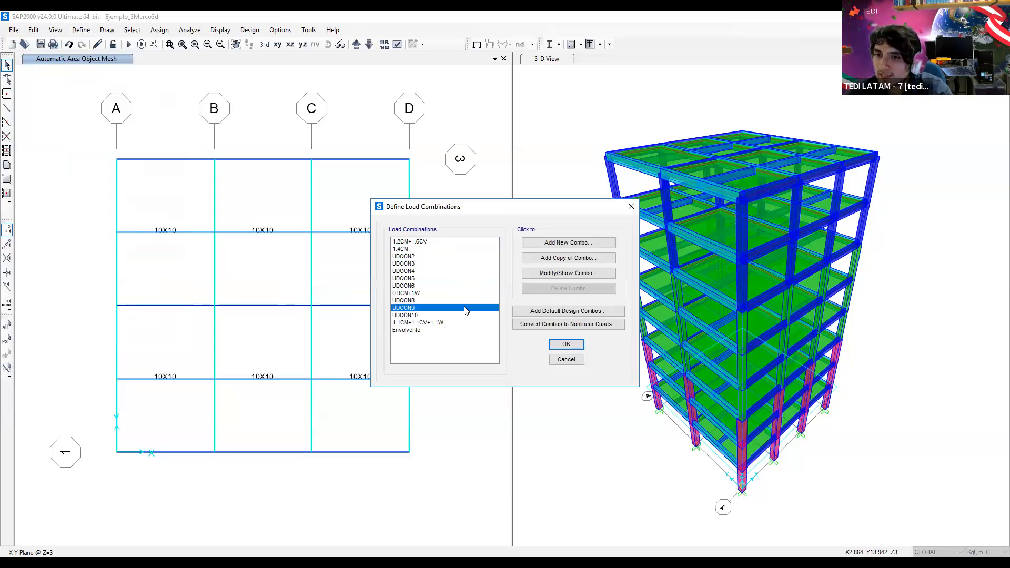
left_click(475, 266)
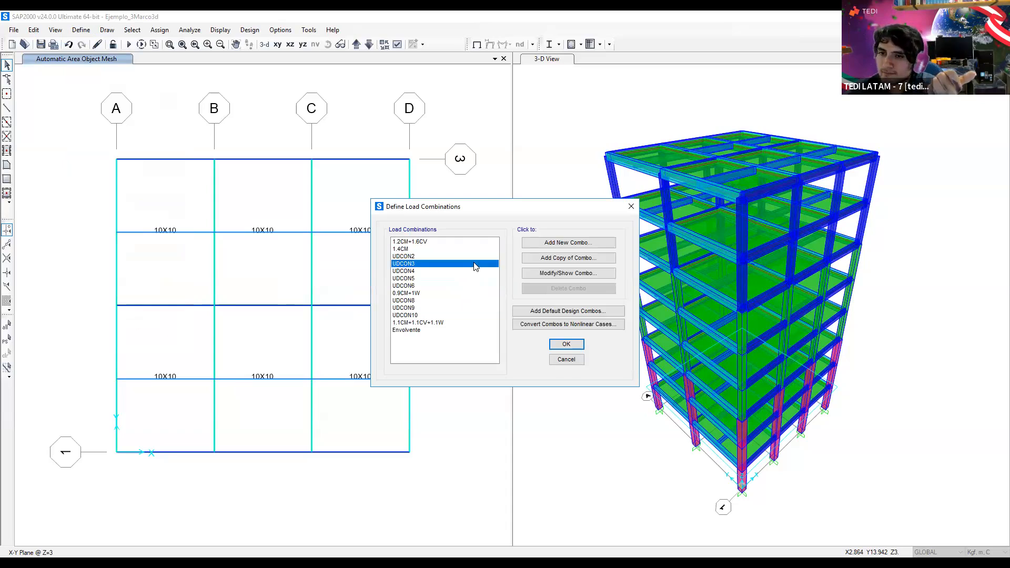
Examine which combinations and scale factors make up the Envolvente envelope combination, and close the load combination definitions
left_click(454, 330)
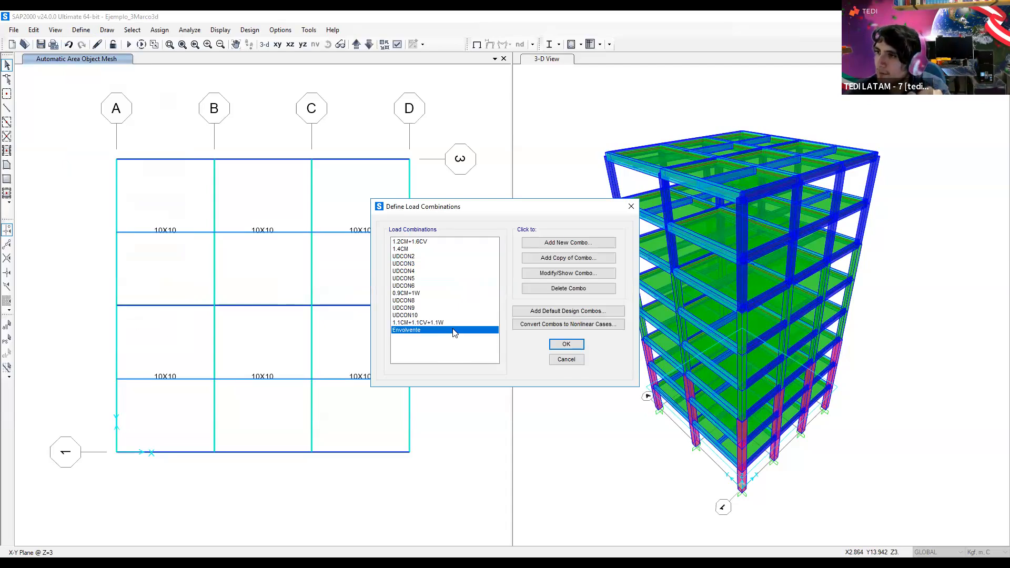
left_click(573, 277)
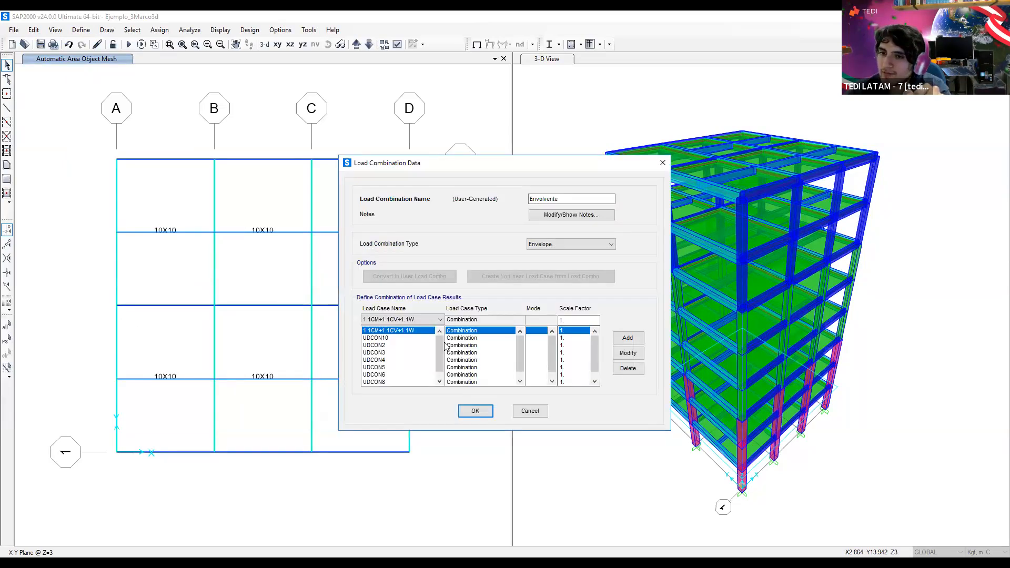
mouse_move(438, 344)
left_mouse_down()
mouse_move(437, 367)
mouse_move(440, 332)
mouse_move(437, 363)
left_mouse_up()
left_click(415, 331)
left_click(413, 346)
left_click(413, 361)
left_click(426, 367)
left_click(415, 338)
left_click(415, 352)
left_click(415, 367)
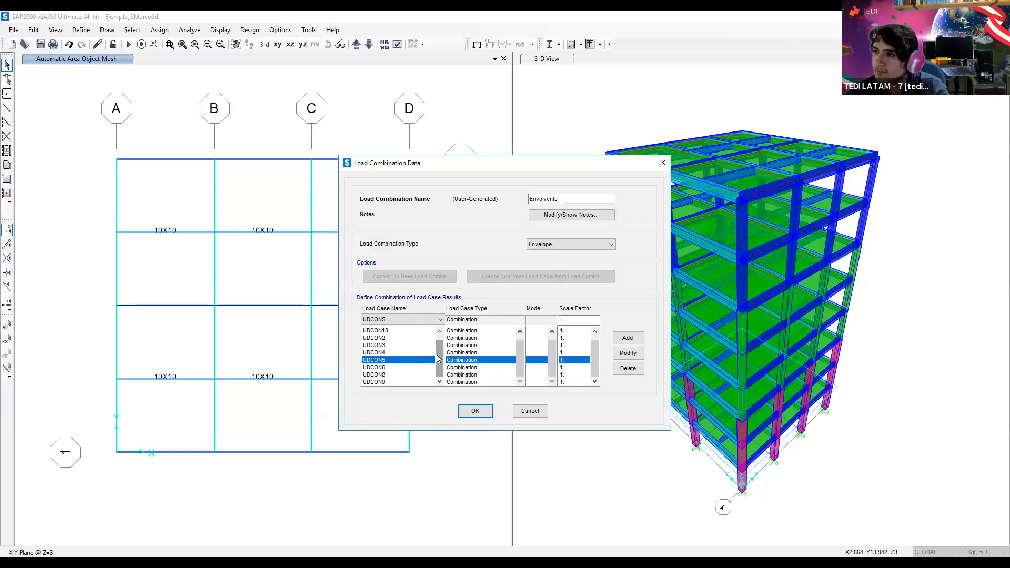
left_click(419, 345)
left_click(420, 361)
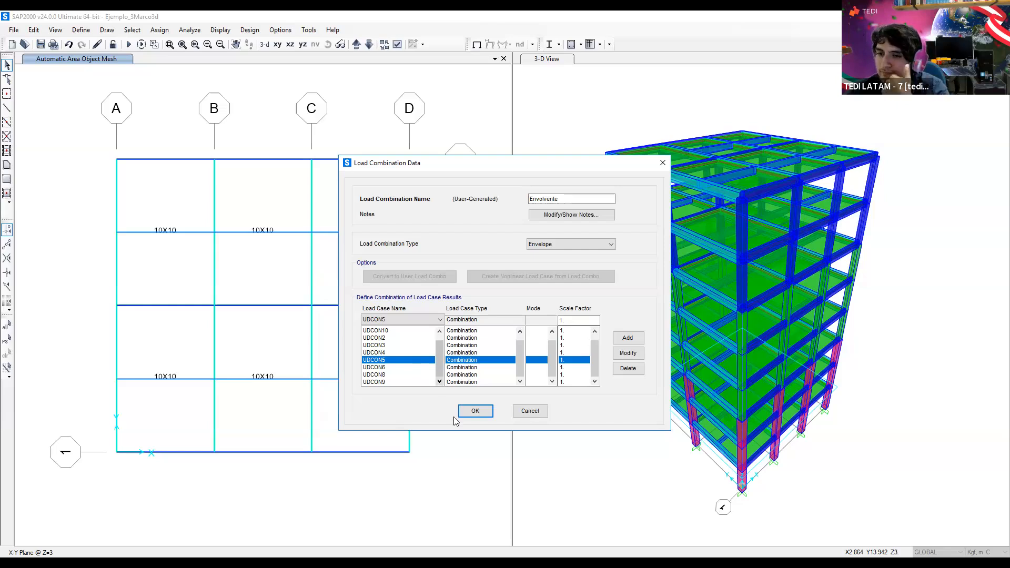
left_click(480, 412)
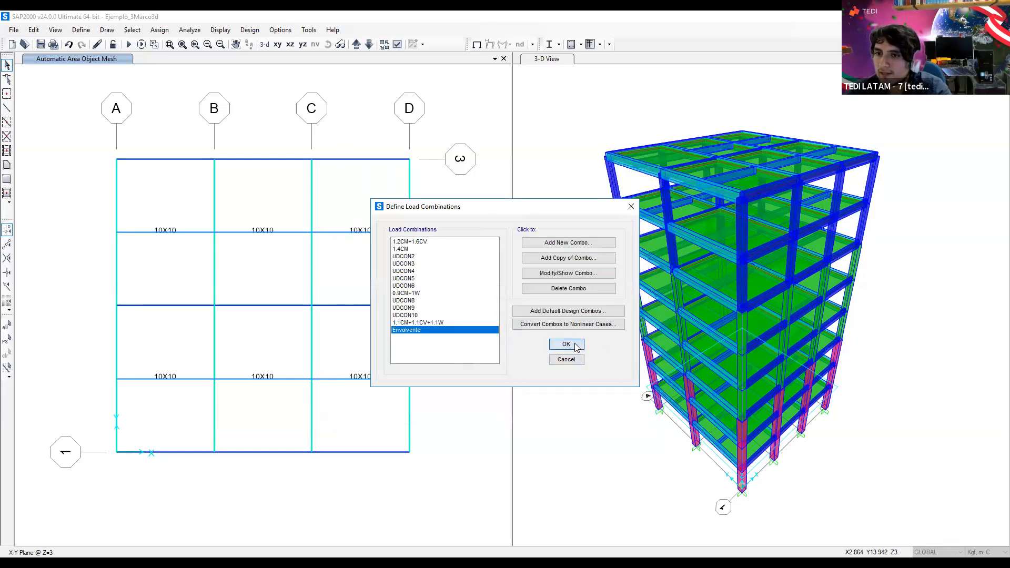
left_click(565, 344)
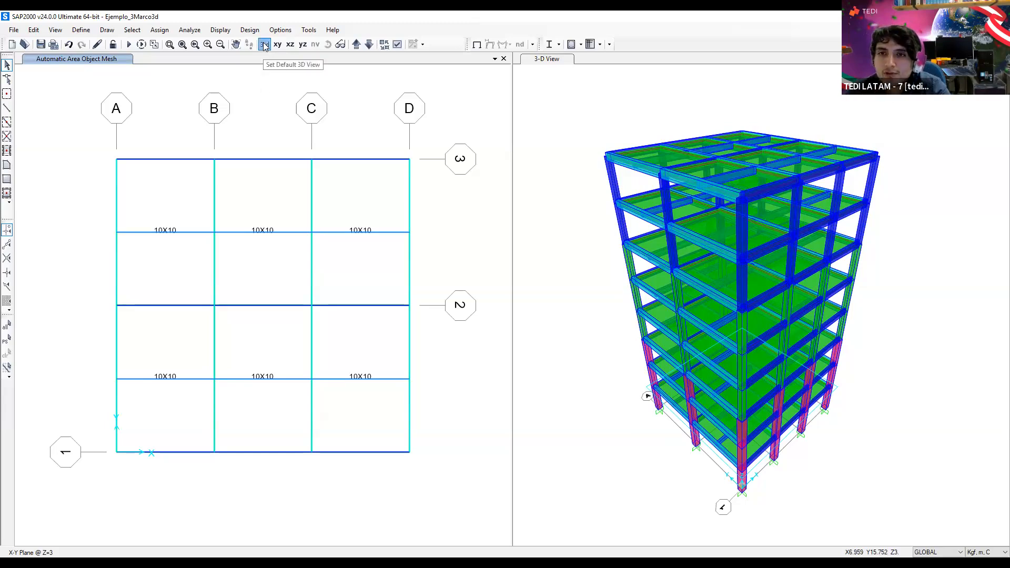
Switch the slab mesh view to a rotated 3-D view and select every storey's frames and slabs except the roof slabs
left_click(265, 46)
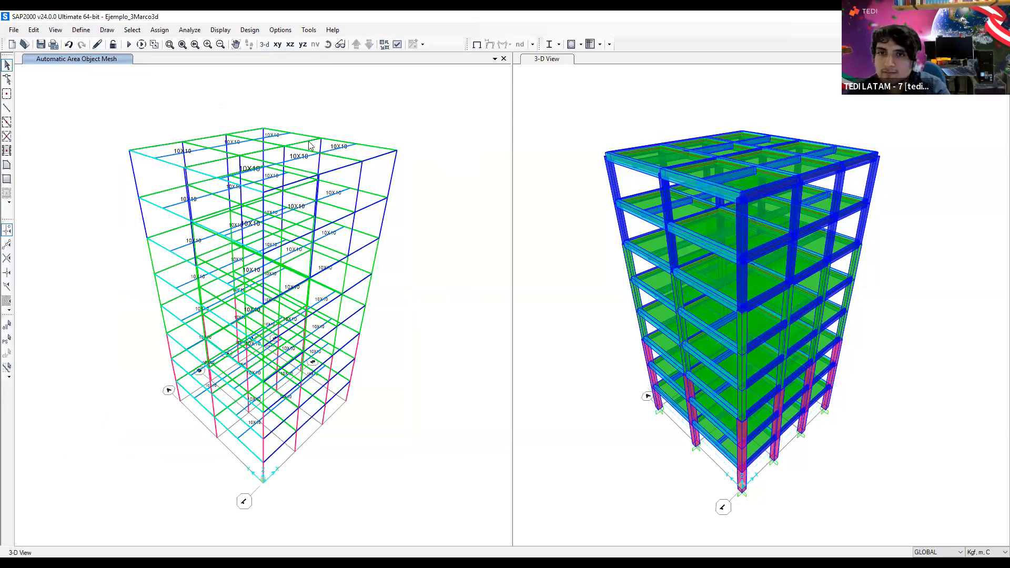
left_click(328, 44)
left_click_drag(456, 285, 120, 462)
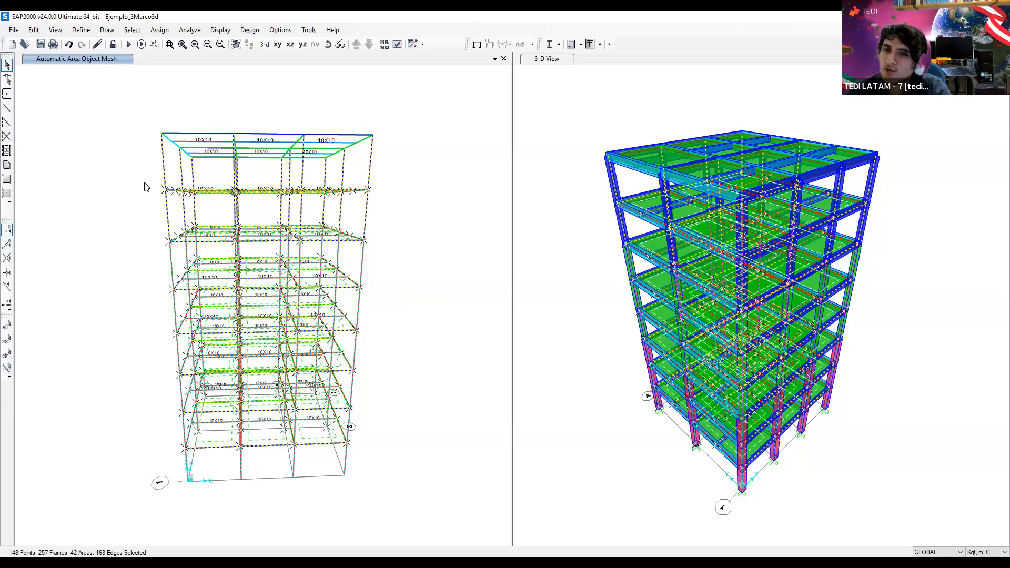
mouse_move(145, 183)
left_mouse_down()
mouse_move(391, 388)
mouse_move(393, 464)
left_mouse_up()
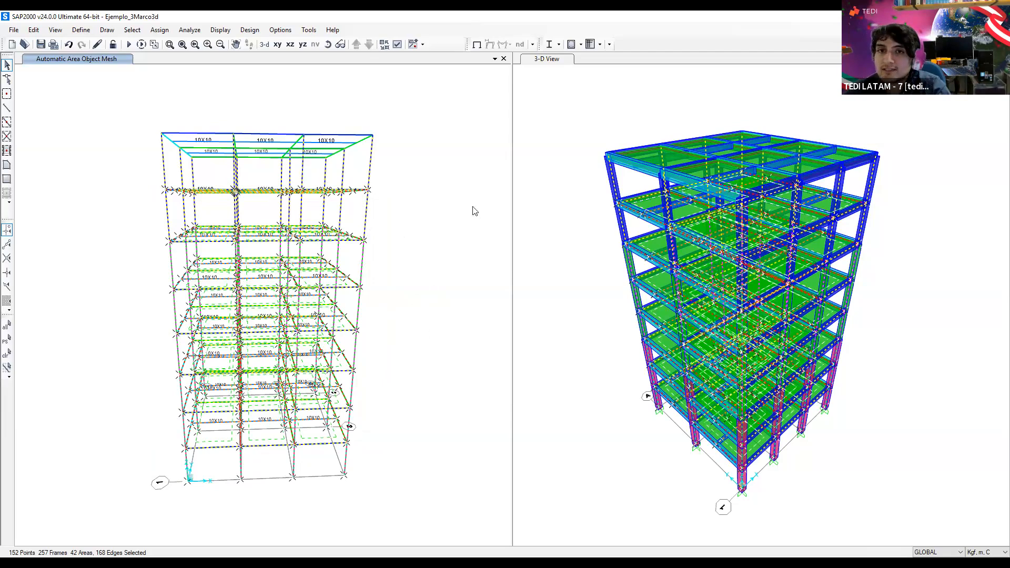
Open the uniform shell load assignment for the selected floor slabs and choose the Sobre carga muerta load pattern
left_click(159, 30)
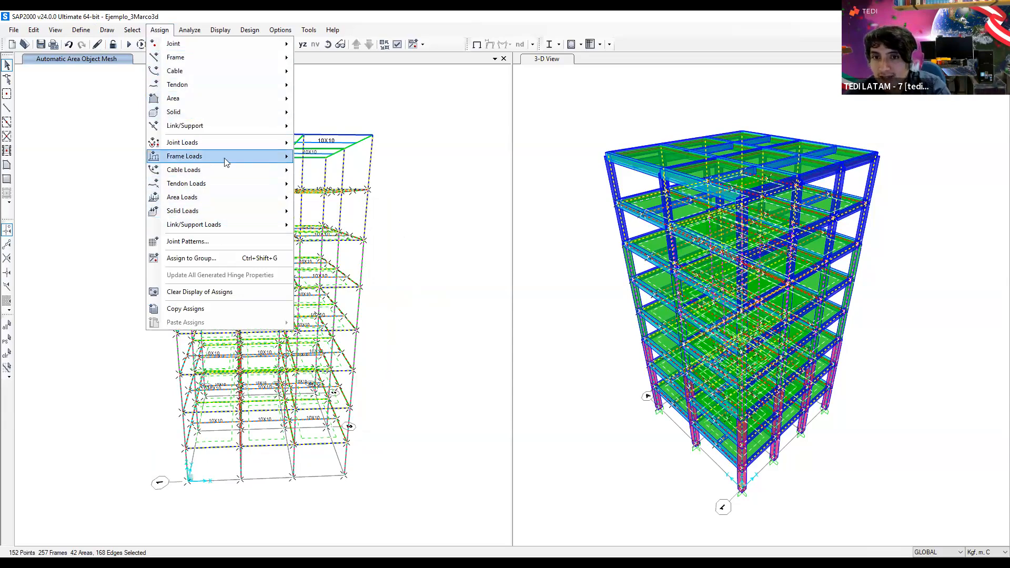
mouse_move(212, 164)
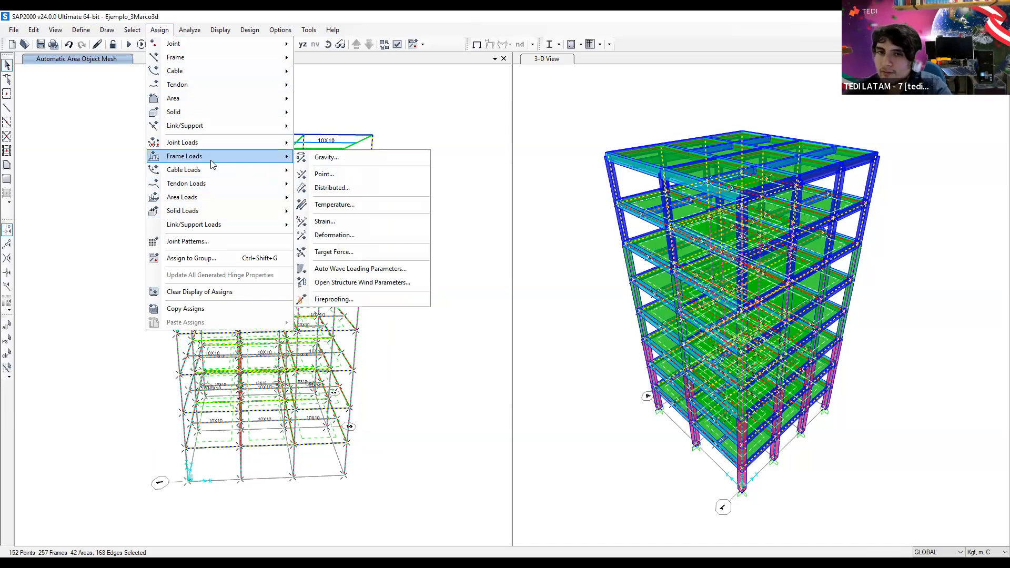
mouse_move(200, 201)
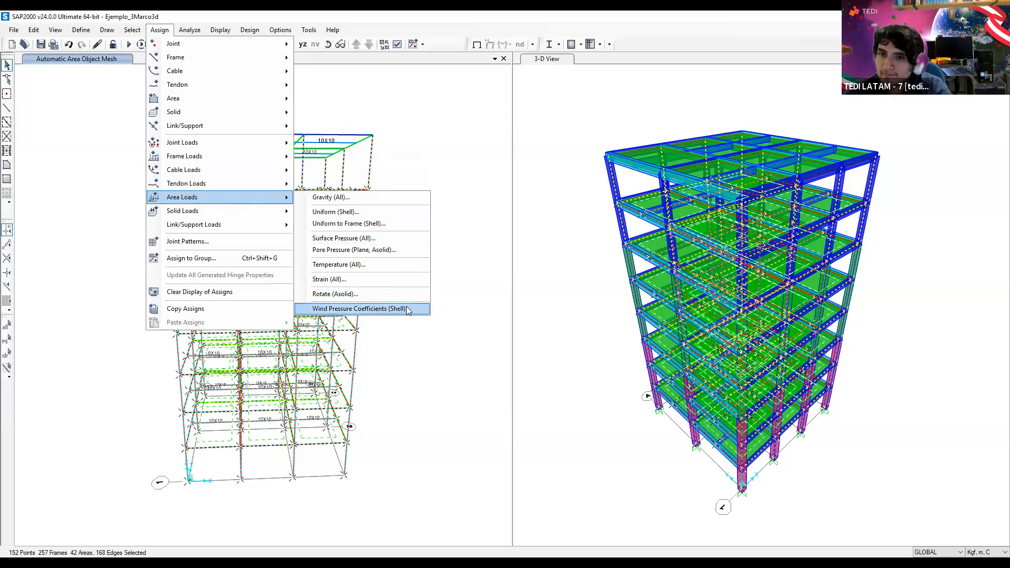
left_click(373, 211)
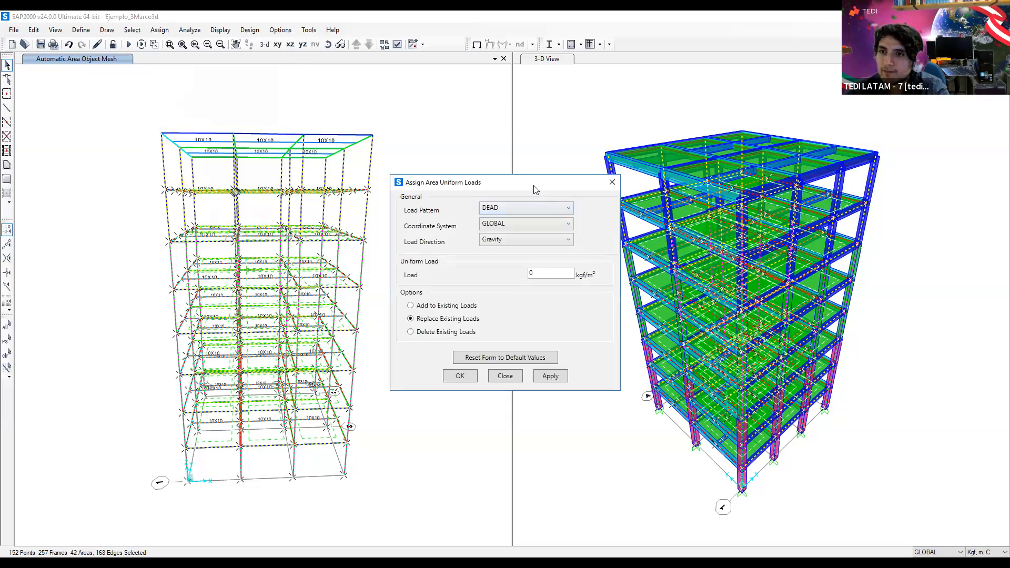
left_click_drag(535, 189, 514, 162)
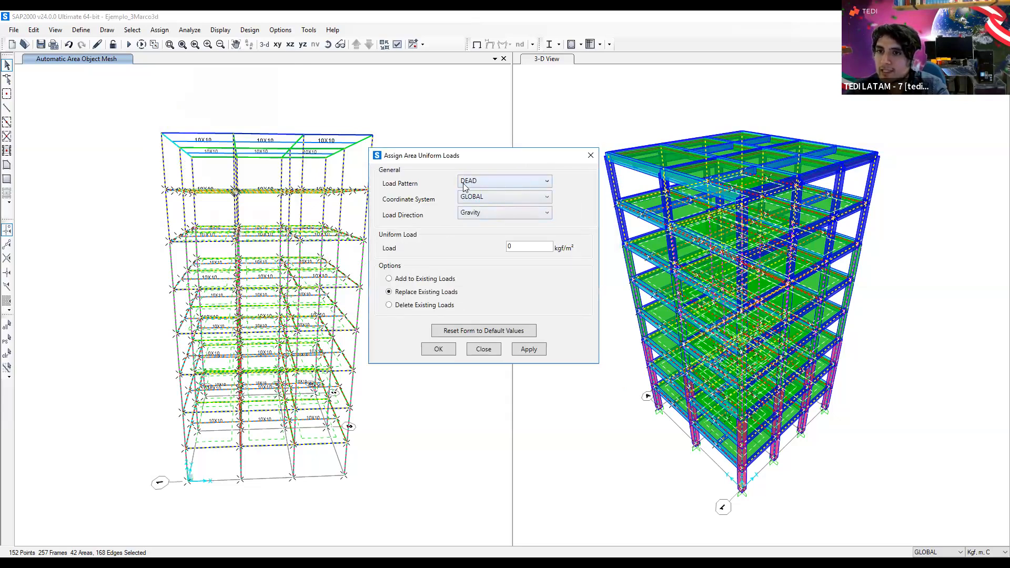
left_click(526, 183)
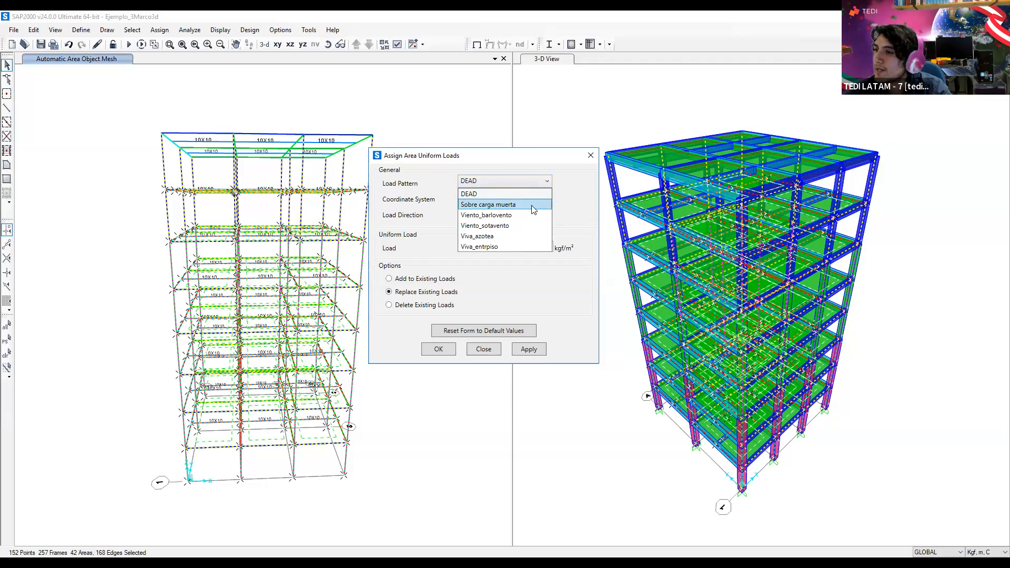
left_click(532, 206)
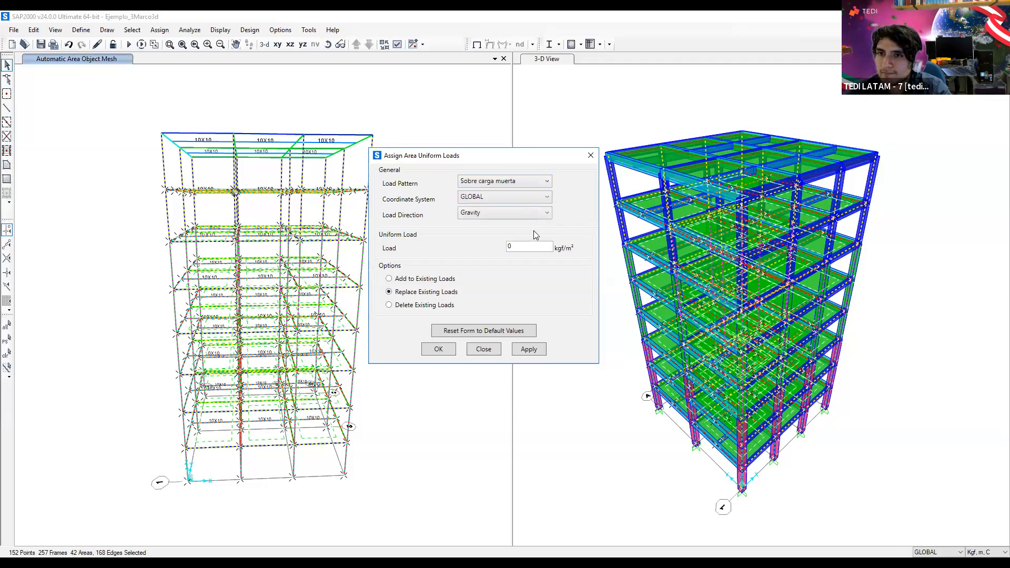
Apply a uniform load of -246 kgf/m² in the GLOBAL Z direction to the selected floor slabs, replacing existing loads
left_click(529, 199)
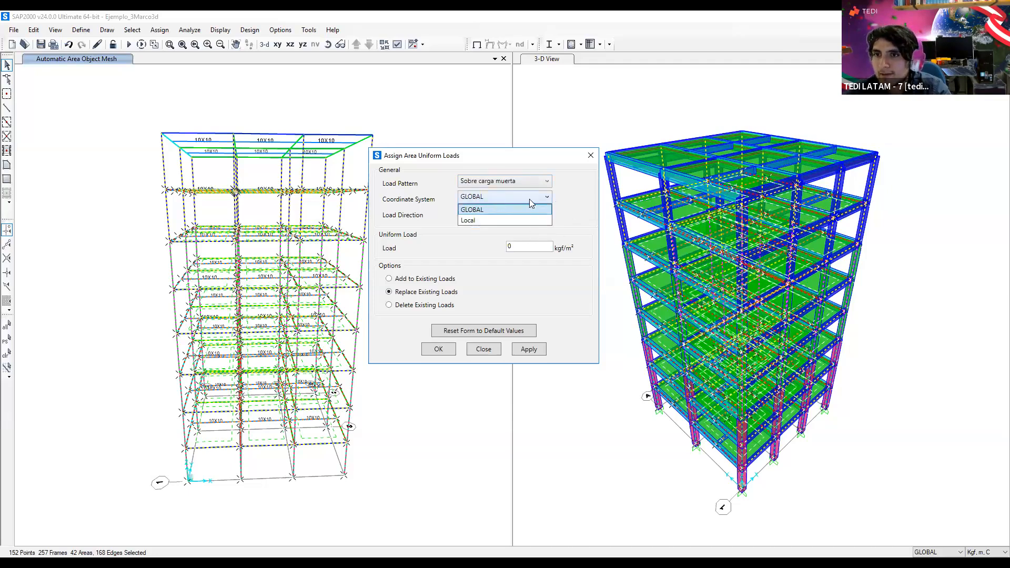
left_click(481, 209)
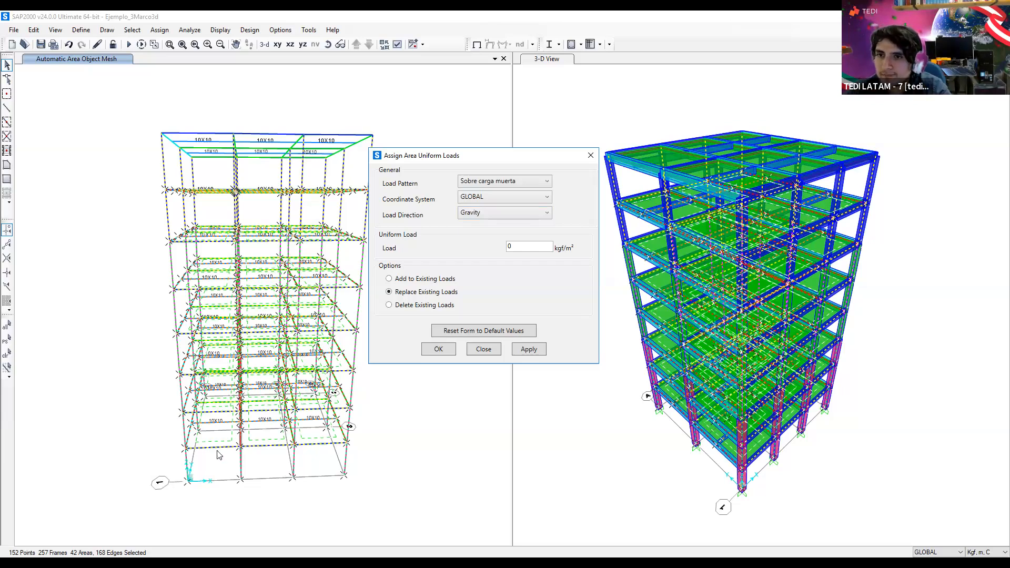
left_click(494, 219)
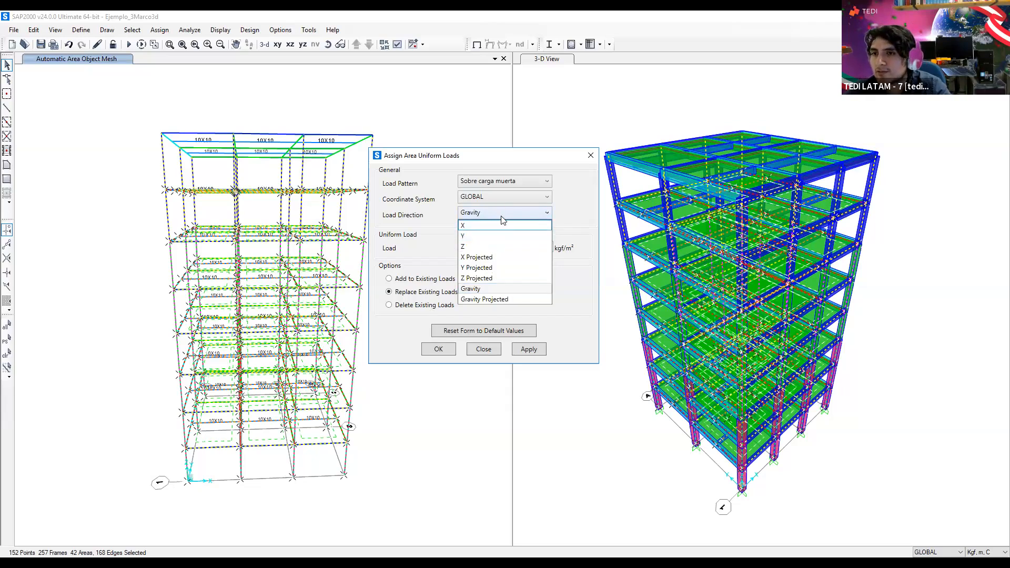
left_click(510, 248)
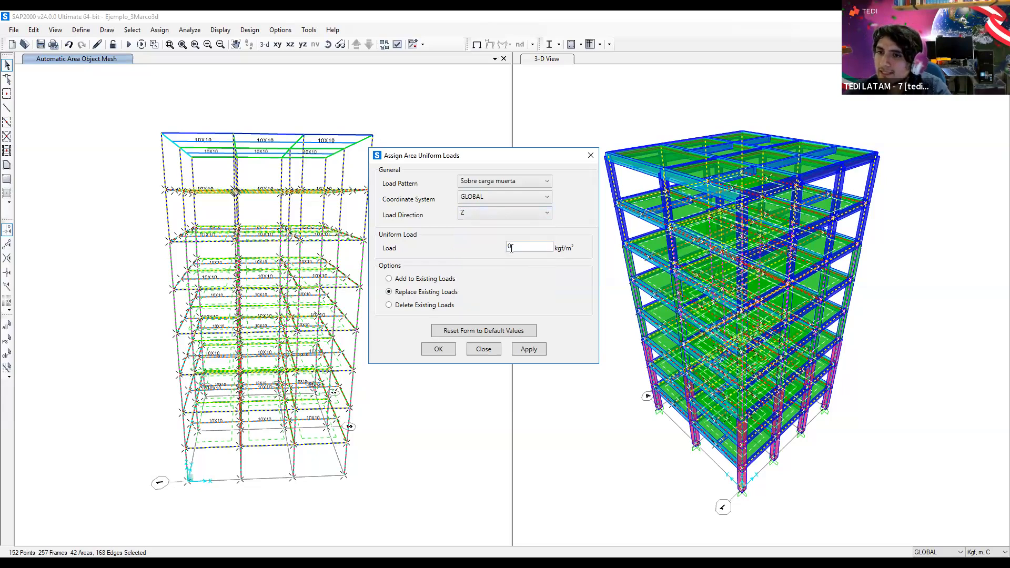
double_click(509, 247)
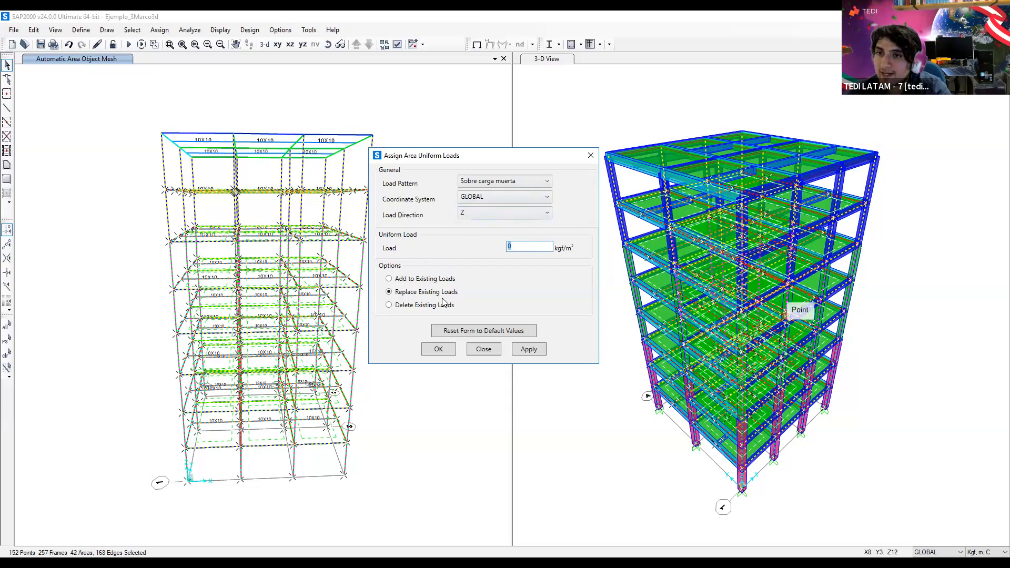
type("-246")
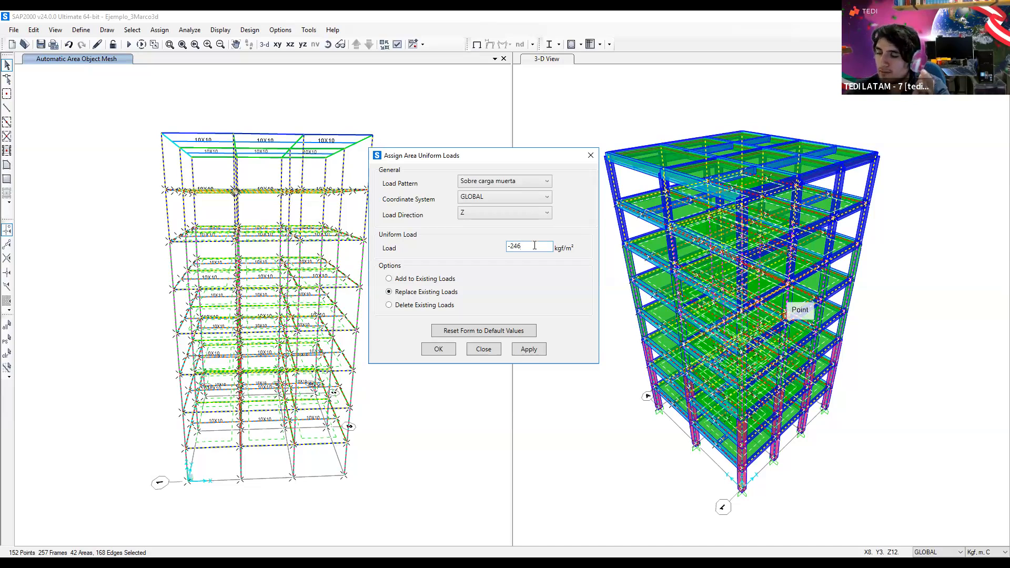
left_click_drag(538, 247, 507, 253)
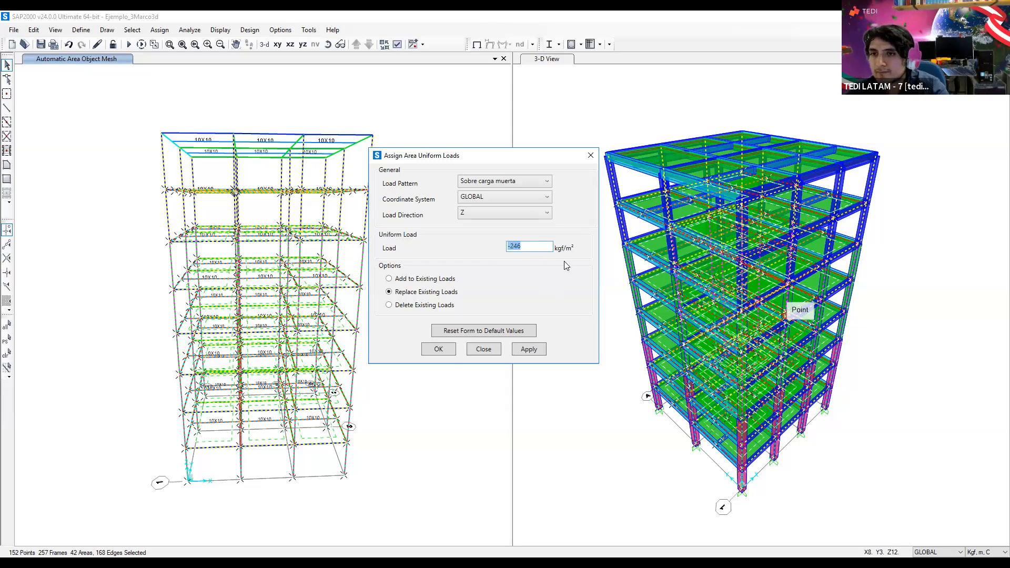
left_click(533, 246)
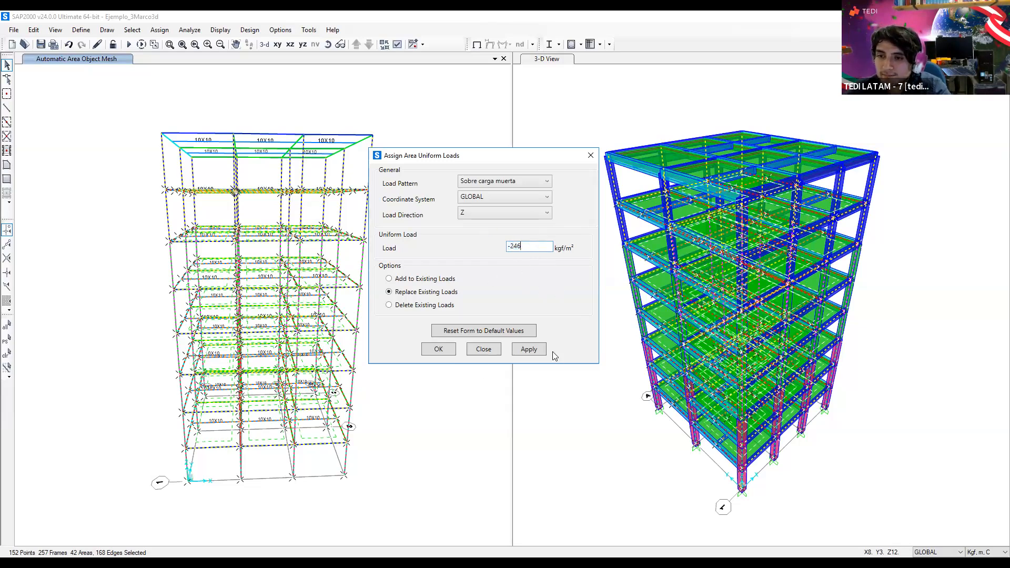
left_click(532, 353)
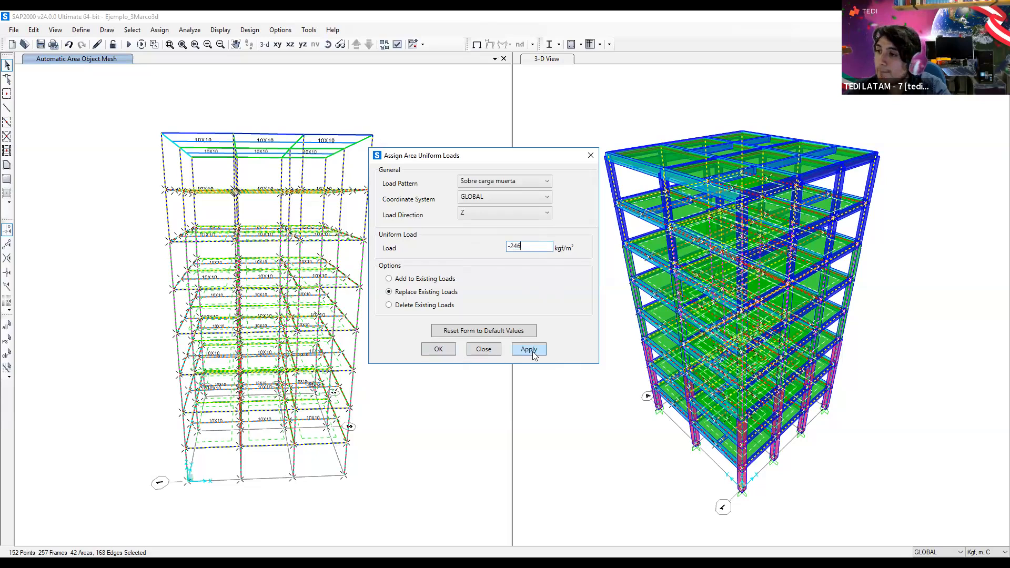
left_click(534, 356)
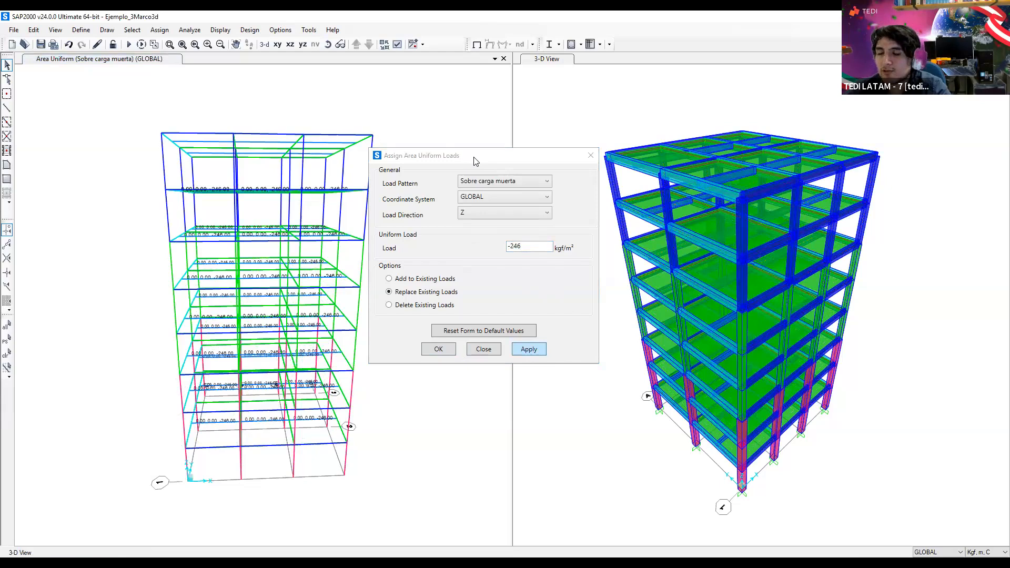
Restore the previous selection of floor slabs below the roof and switch the load pattern to Viva_entrpiso
left_click_drag(474, 160, 543, 156)
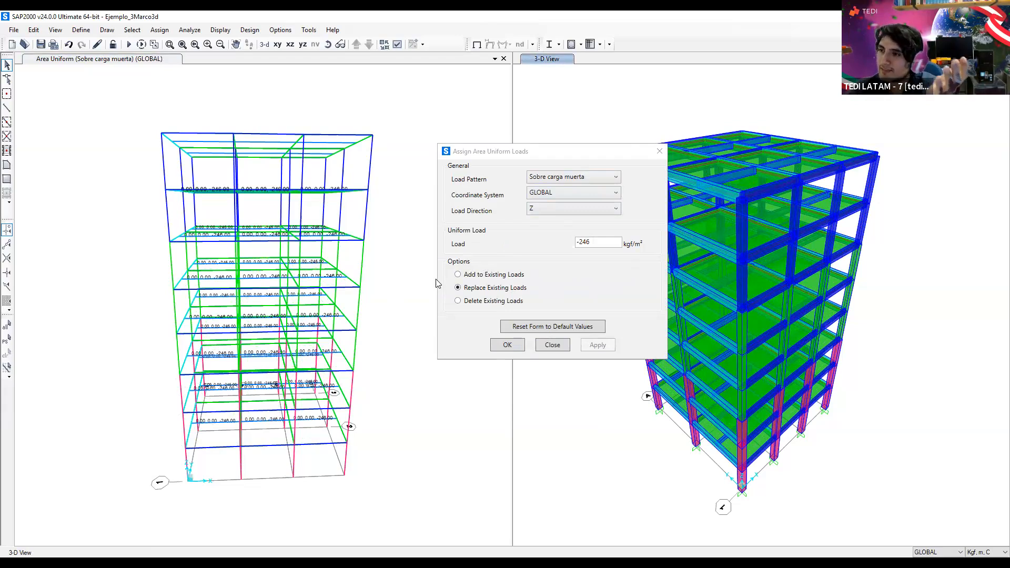
left_click(7, 340)
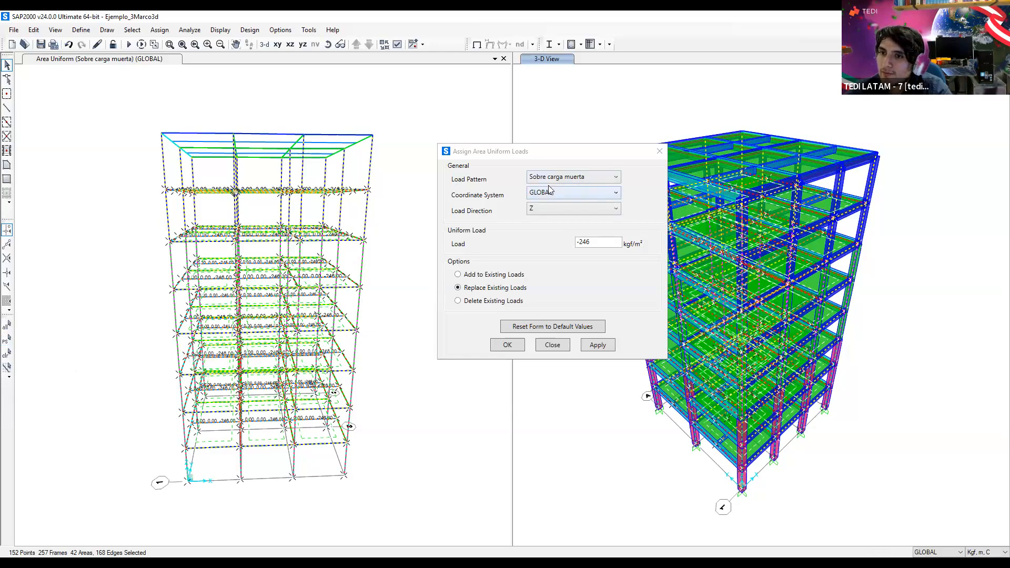
left_click(576, 180)
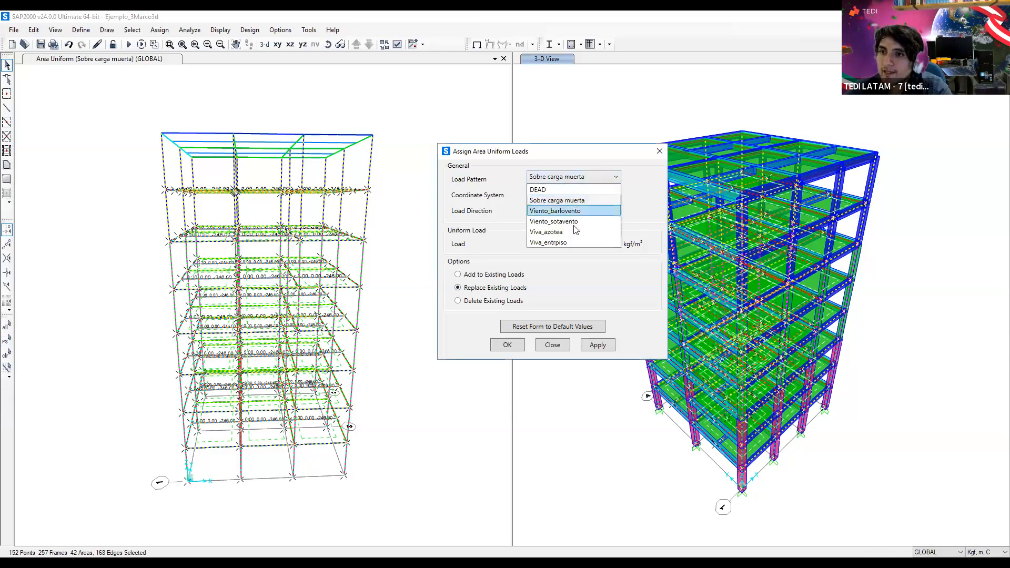
left_click(562, 245)
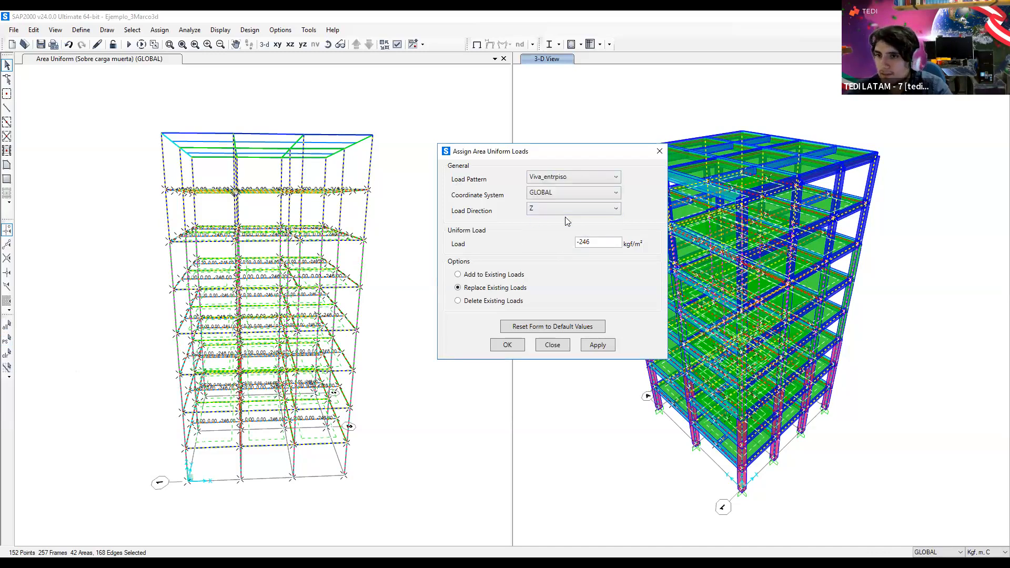
Apply a uniform load of -250 kgf/m² in the Z direction to the selected floor slabs
left_click(581, 242)
left_click_drag(582, 241, 611, 239)
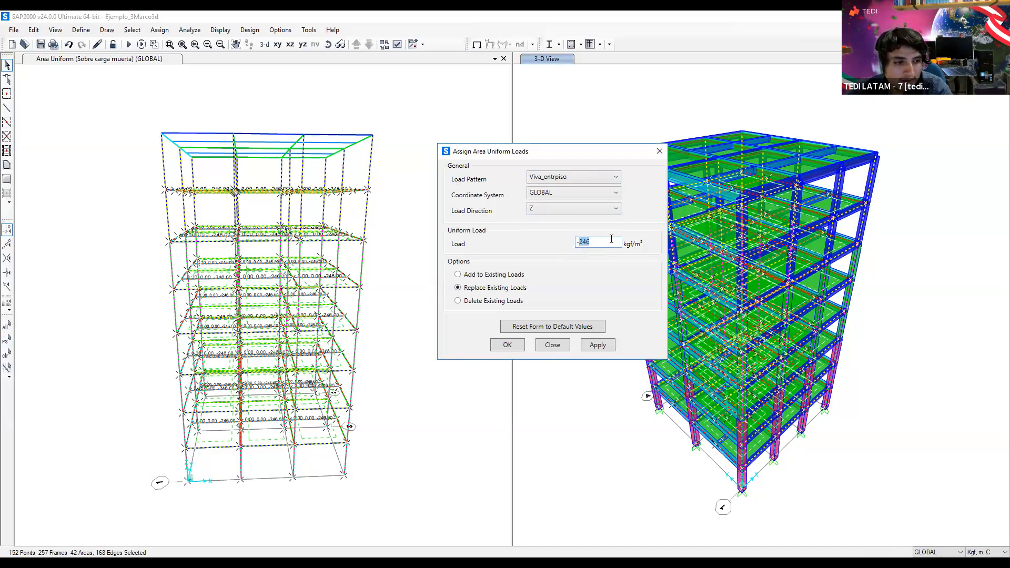
type("250")
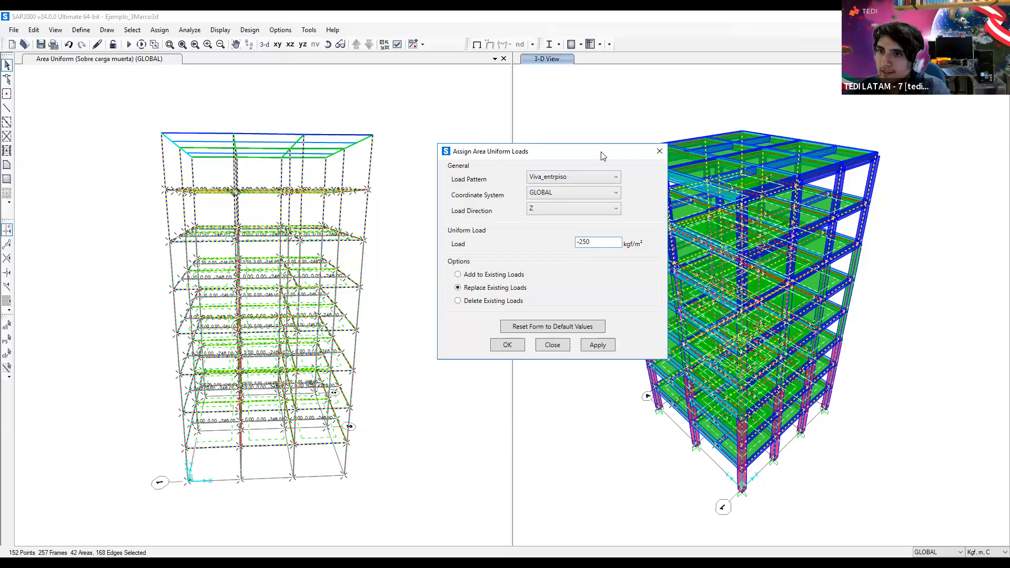
left_click_drag(538, 152, 477, 161)
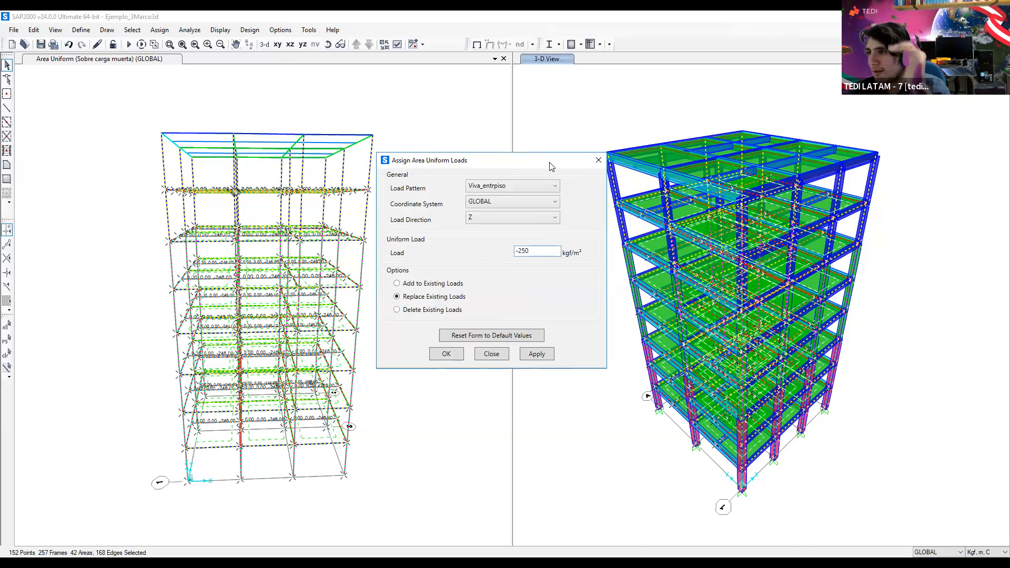
left_click_drag(539, 164, 549, 166)
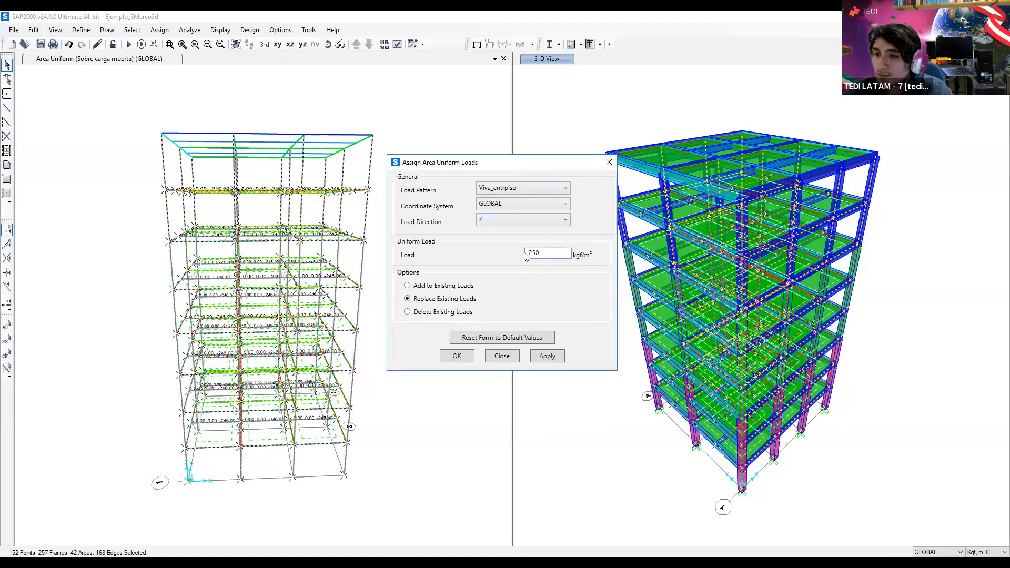
left_click(546, 358)
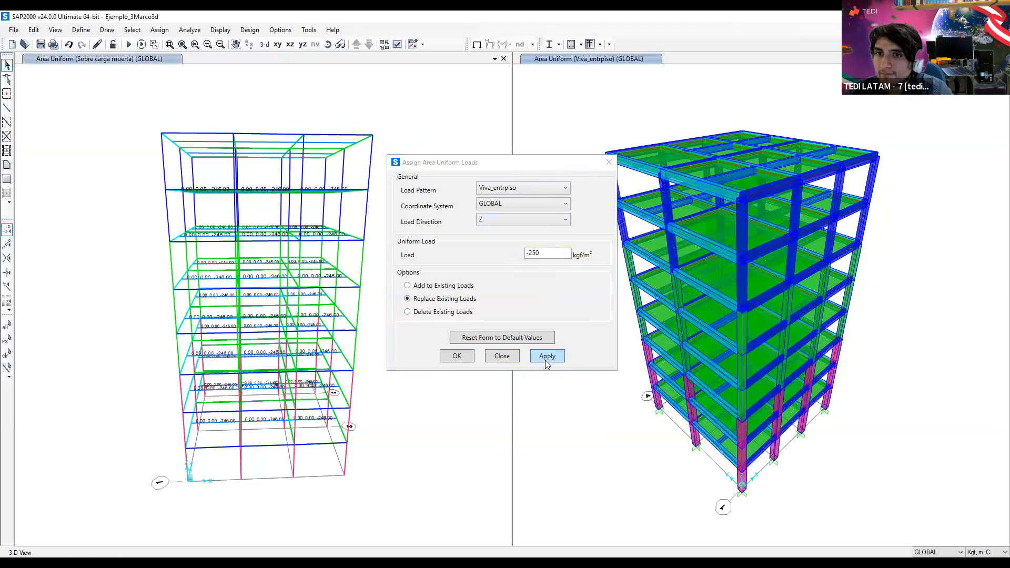
left_click(546, 357)
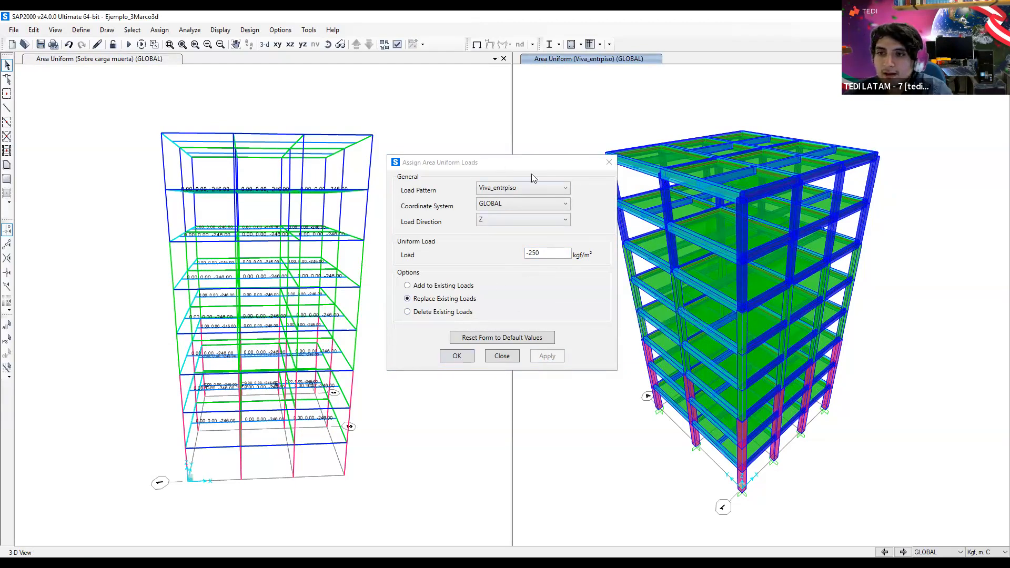
Select the roof slabs and apply a -205 kgf/m² uniform load in Z under the Sobre carga muerta pattern, replacing existing loads
left_click_drag(531, 178, 568, 190)
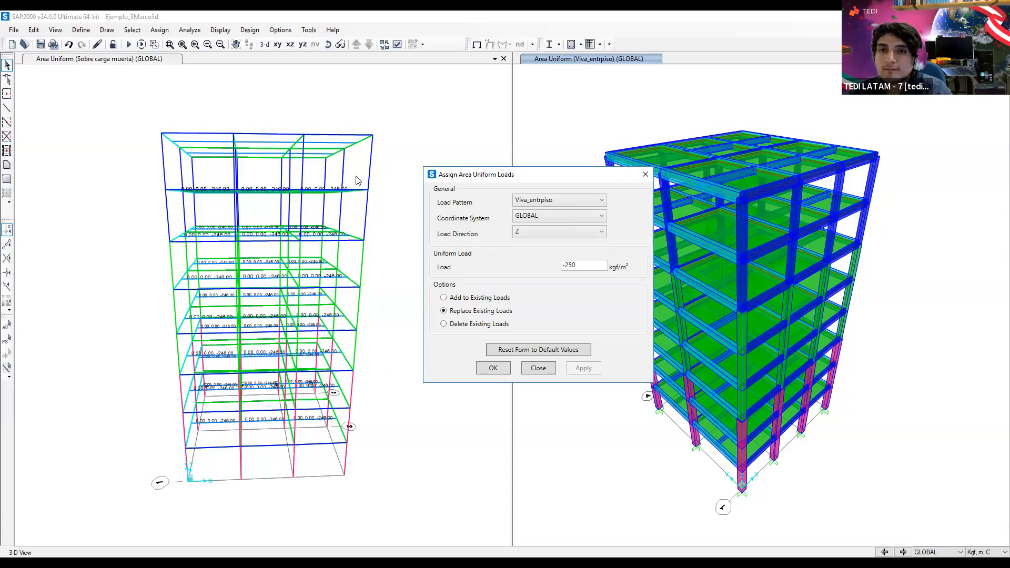
left_click_drag(138, 112, 384, 179)
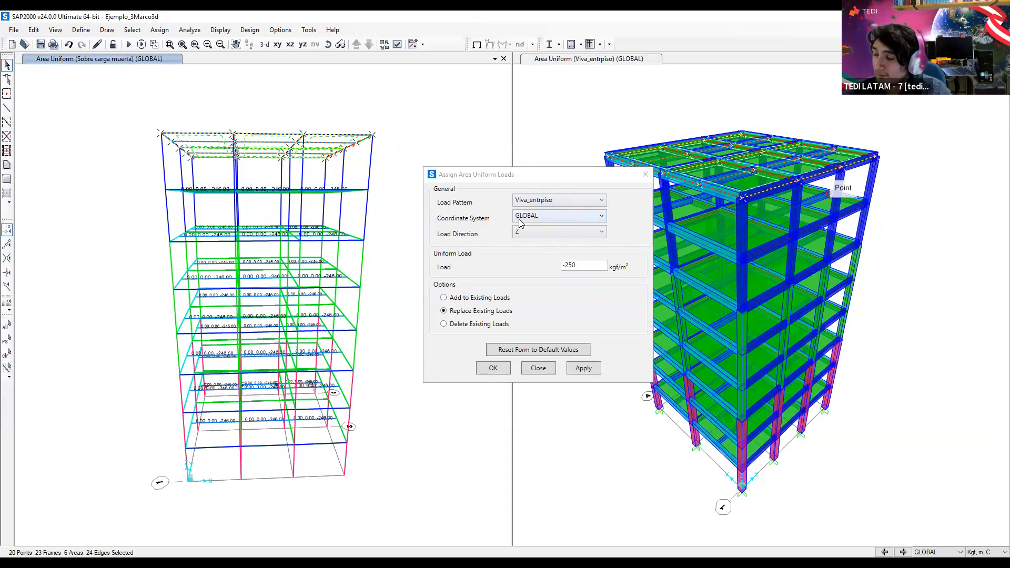
left_click(573, 203)
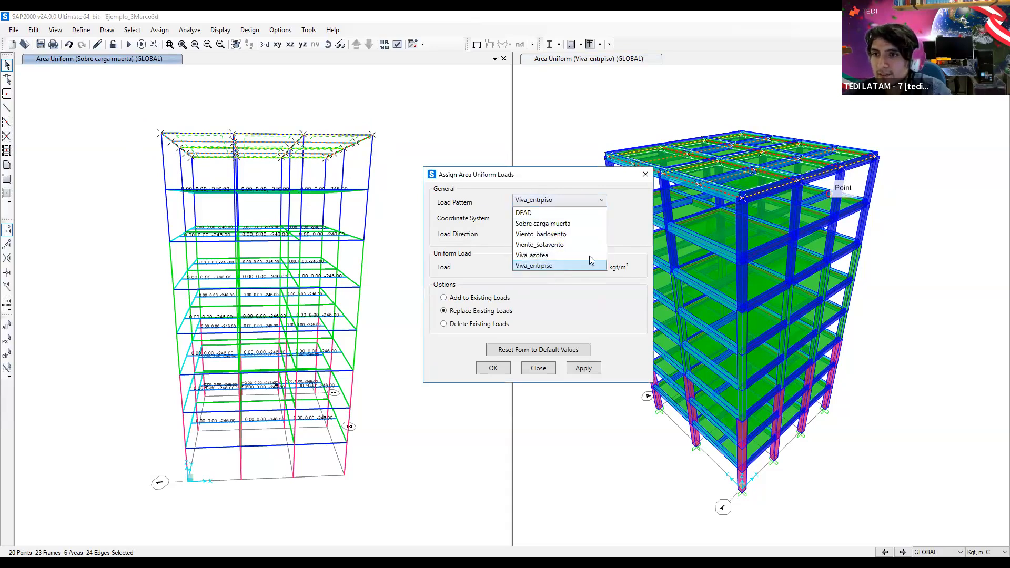
left_click(590, 223)
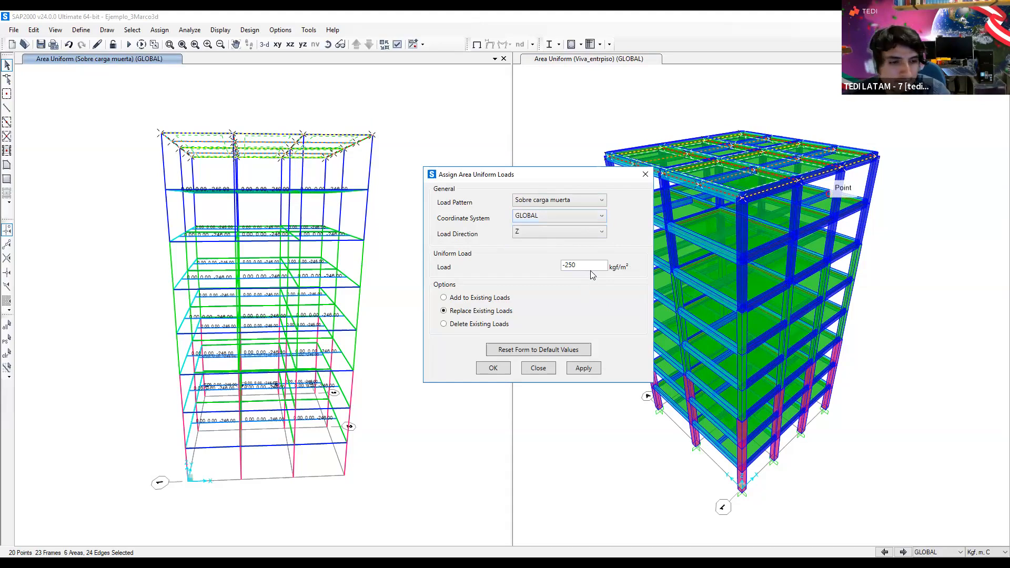
left_click(572, 264)
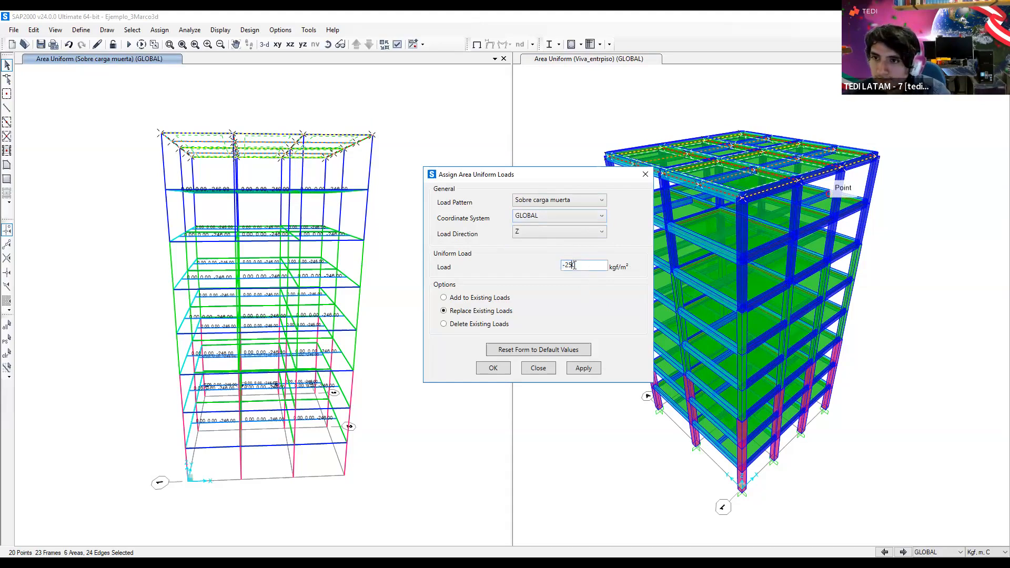
left_click_drag(568, 265, 580, 265)
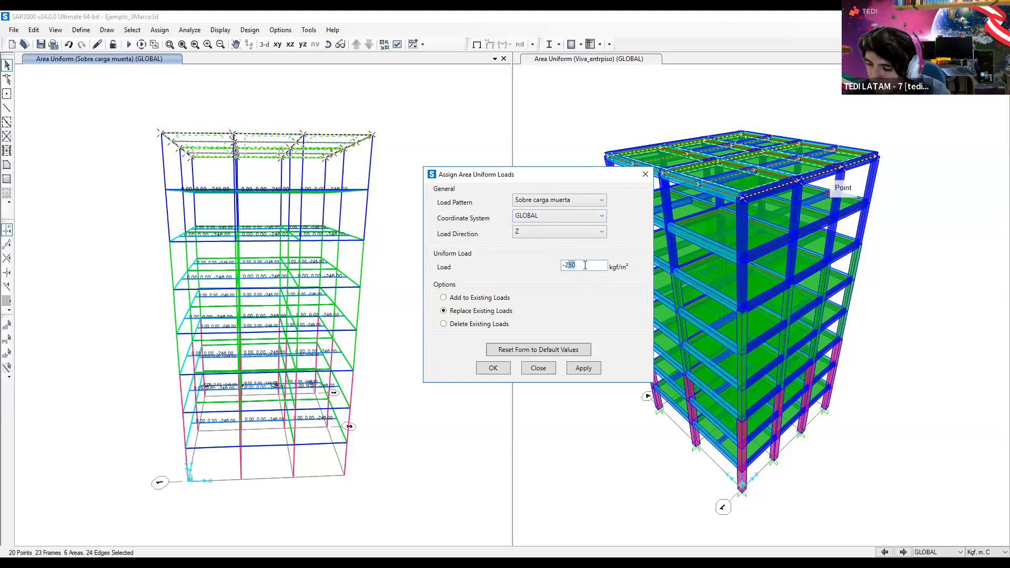
type("205")
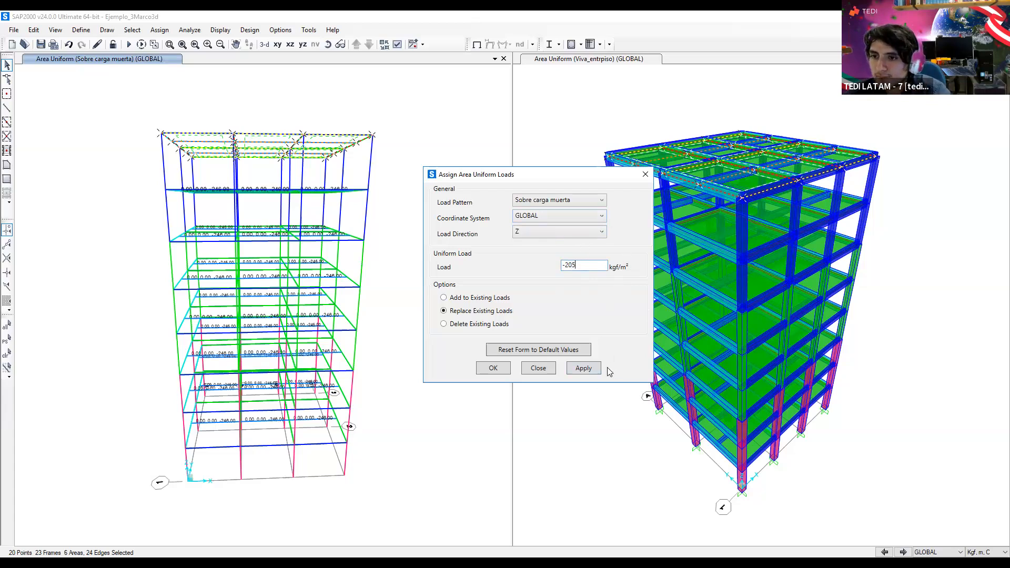
left_click(591, 371)
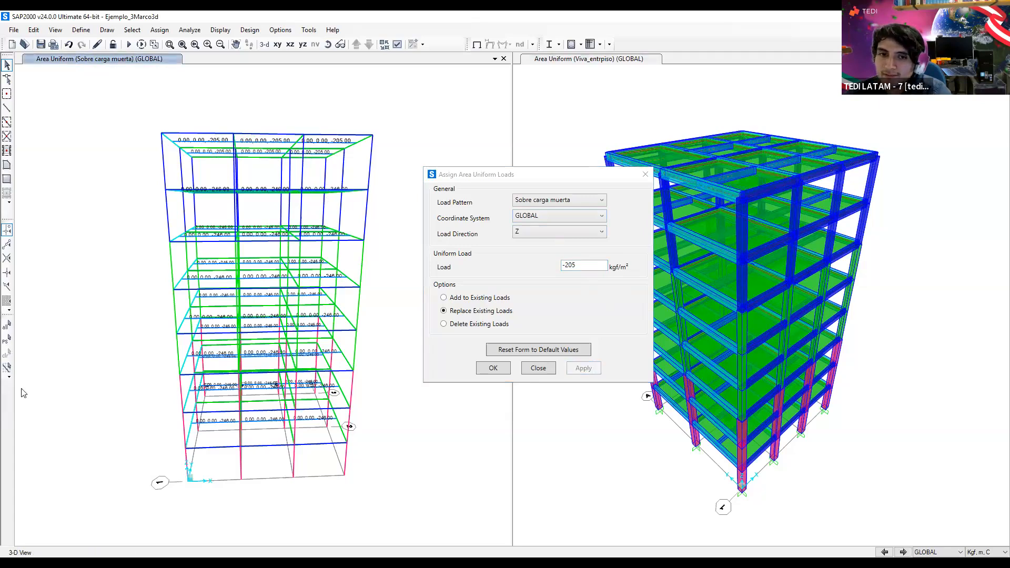
Reselect the roof slabs and assign a -100 kgf/m² uniform load in the Z direction under the Viva_azotea pattern
left_click(8, 342)
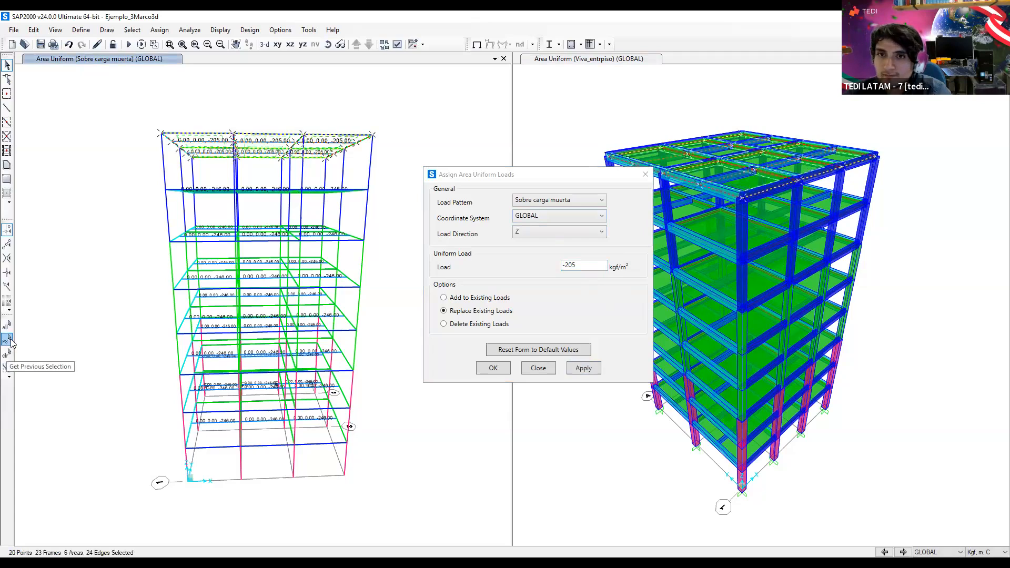
left_click(568, 199)
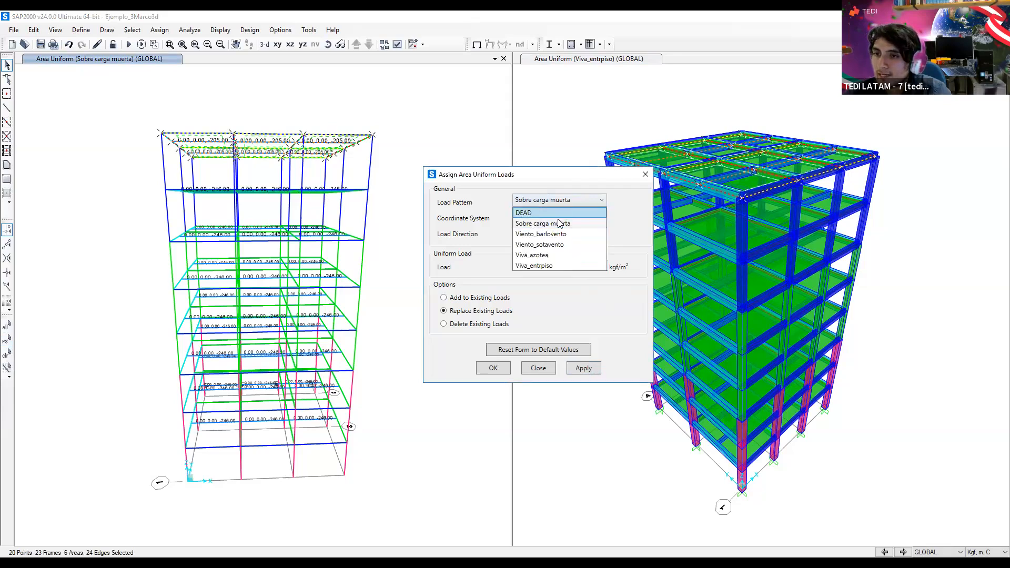
left_click(552, 257)
left_click(568, 265)
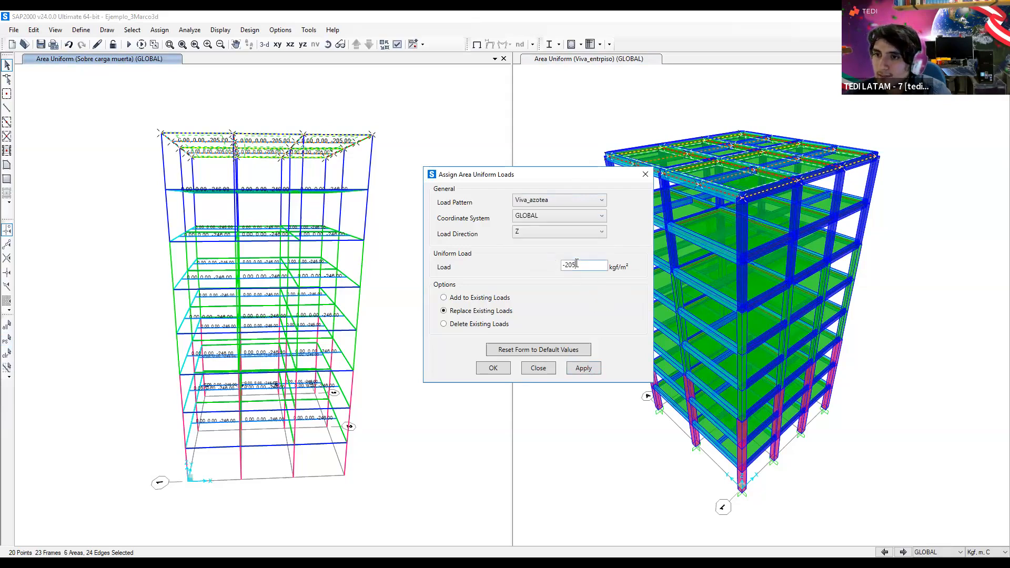
left_click_drag(567, 265, 582, 267)
type("-100")
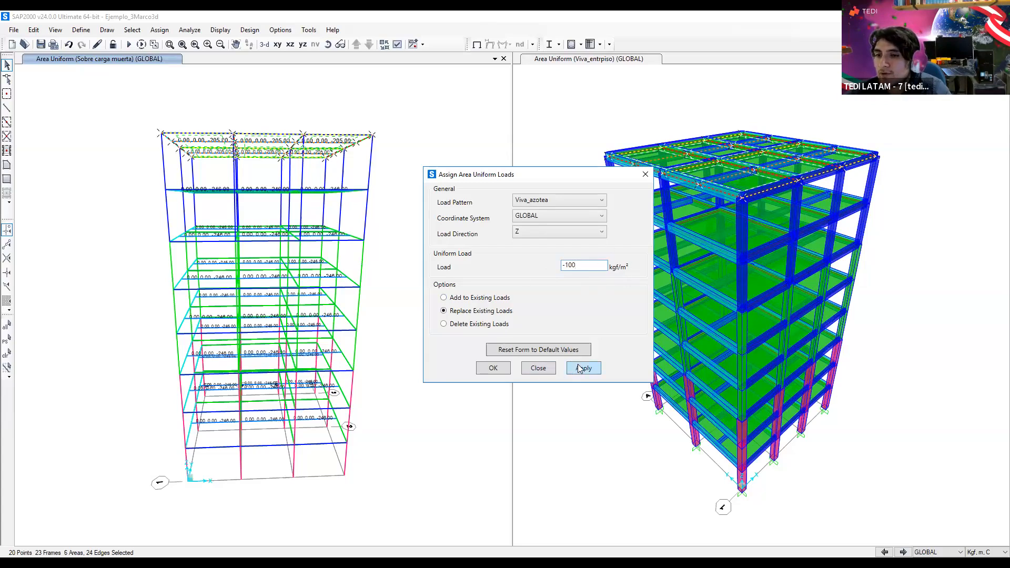
left_click(492, 369)
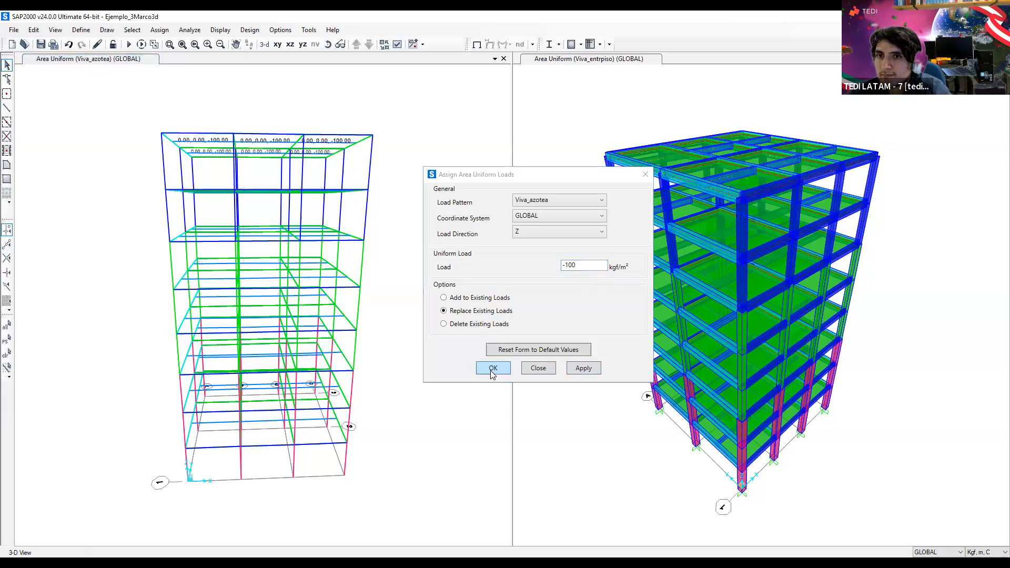
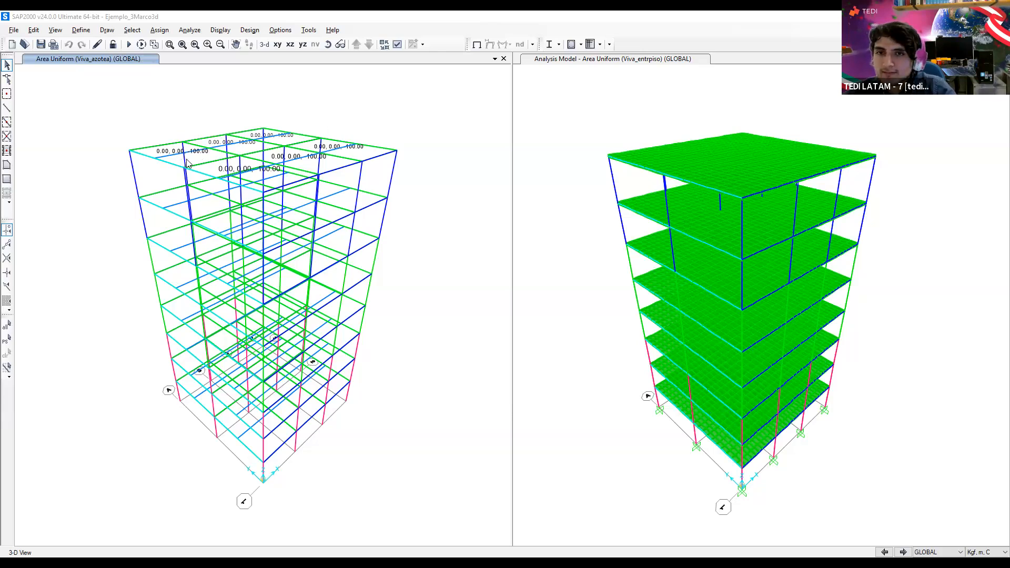
Check the load patterns, directions and force per area assigned to one of the roof slabs
right_click(186, 159)
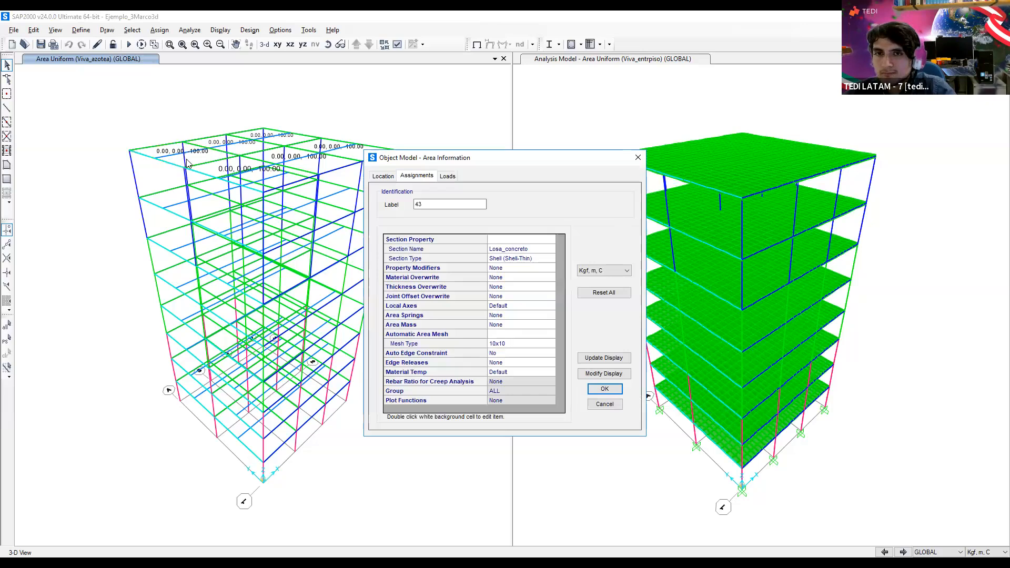
left_click(448, 176)
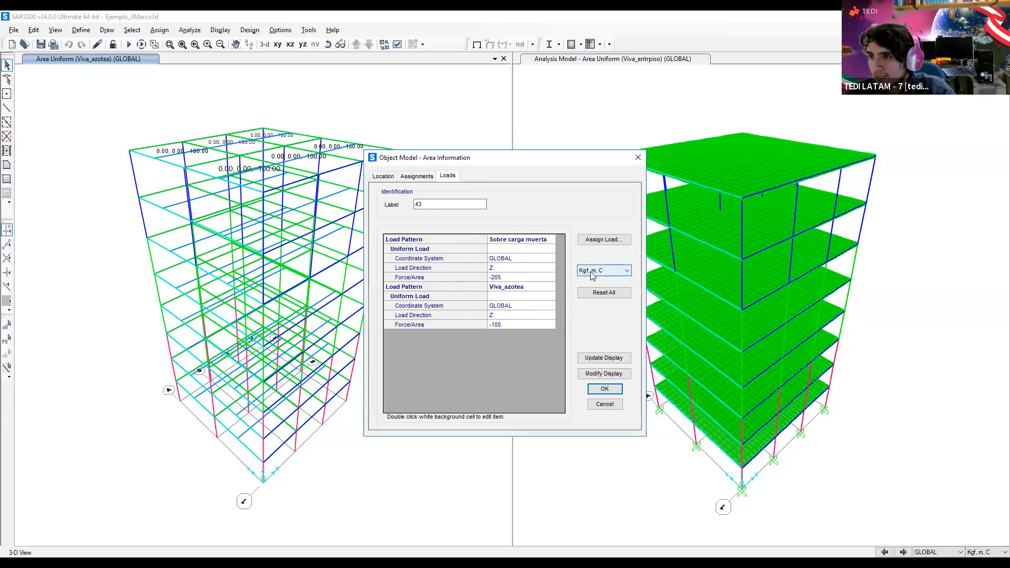
left_click(501, 270)
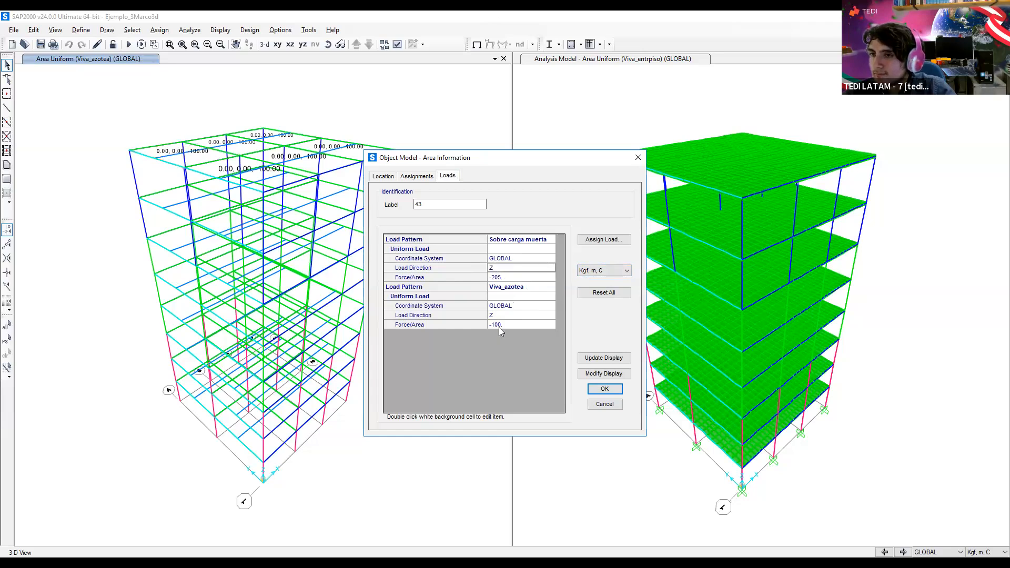
left_click(529, 288)
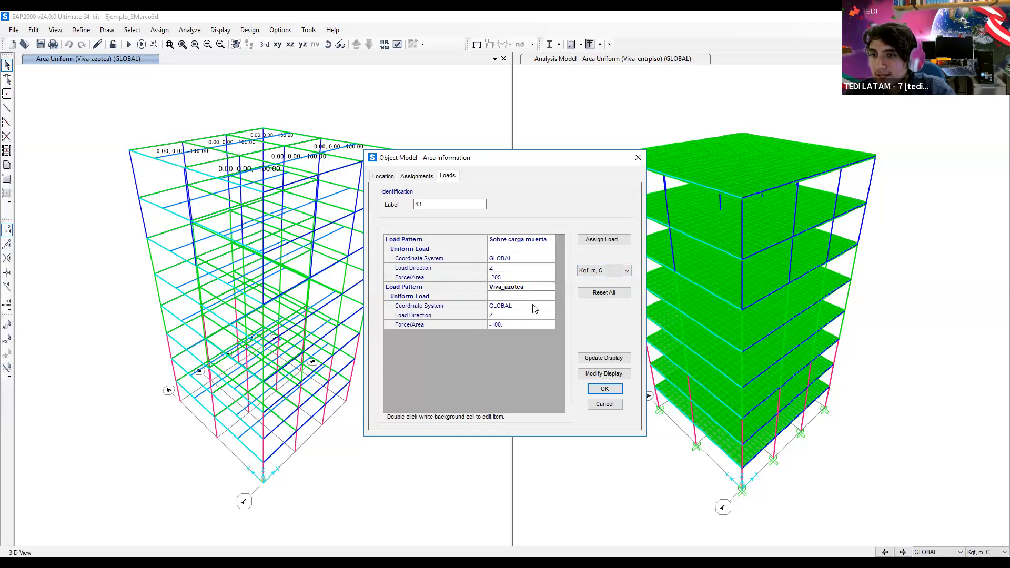
left_click(504, 325)
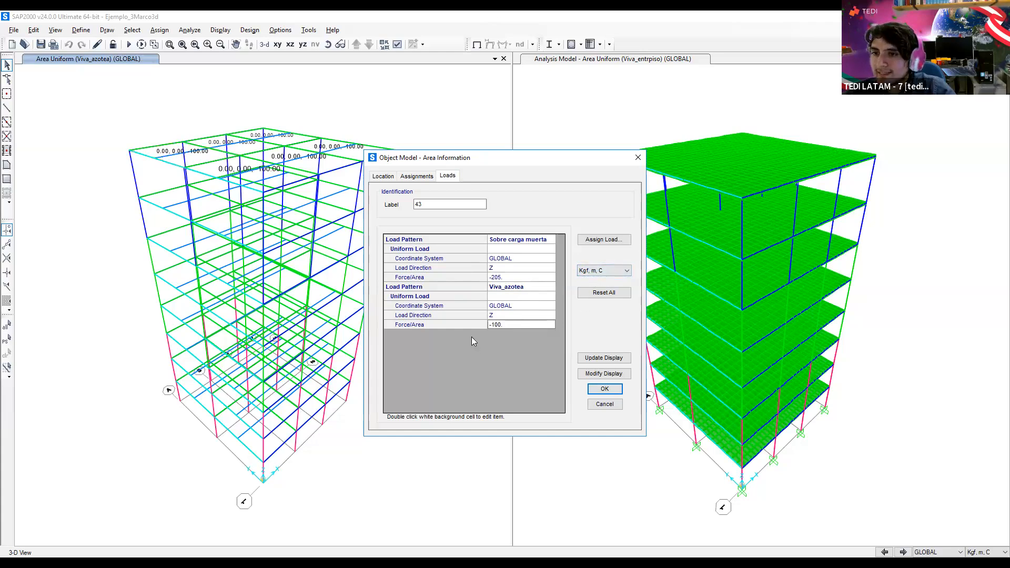
left_click(504, 317)
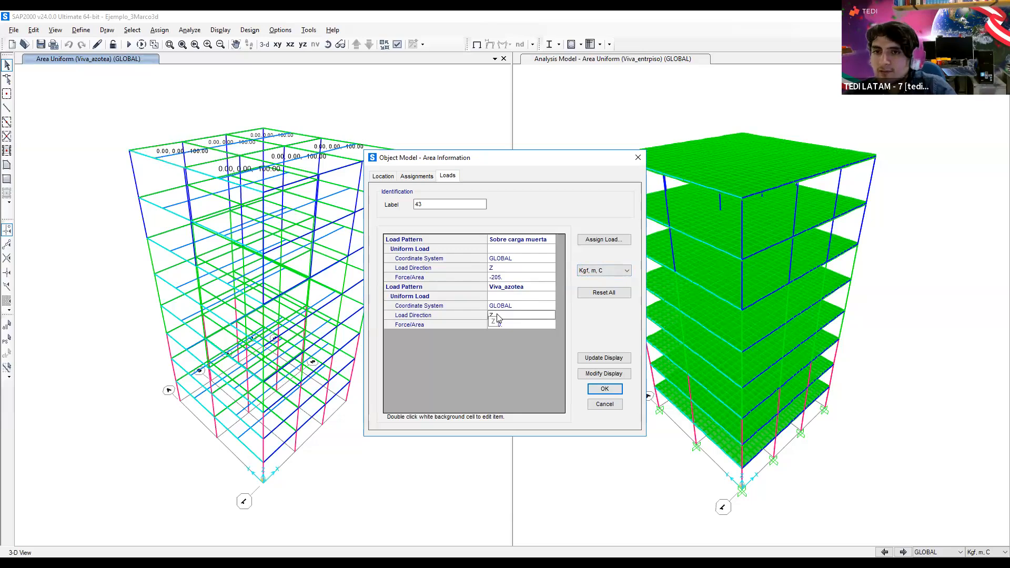
left_click(639, 158)
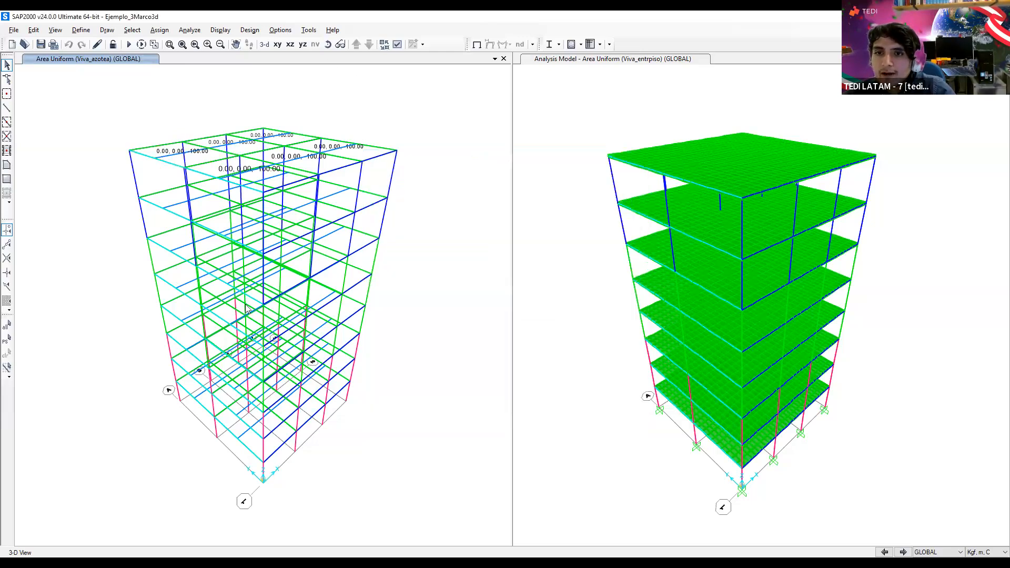
Check the dead and live uniform loads assigned to one of the lower floor slabs
left_click(328, 46)
left_click_drag(485, 315, 401, 251)
left_click(341, 394)
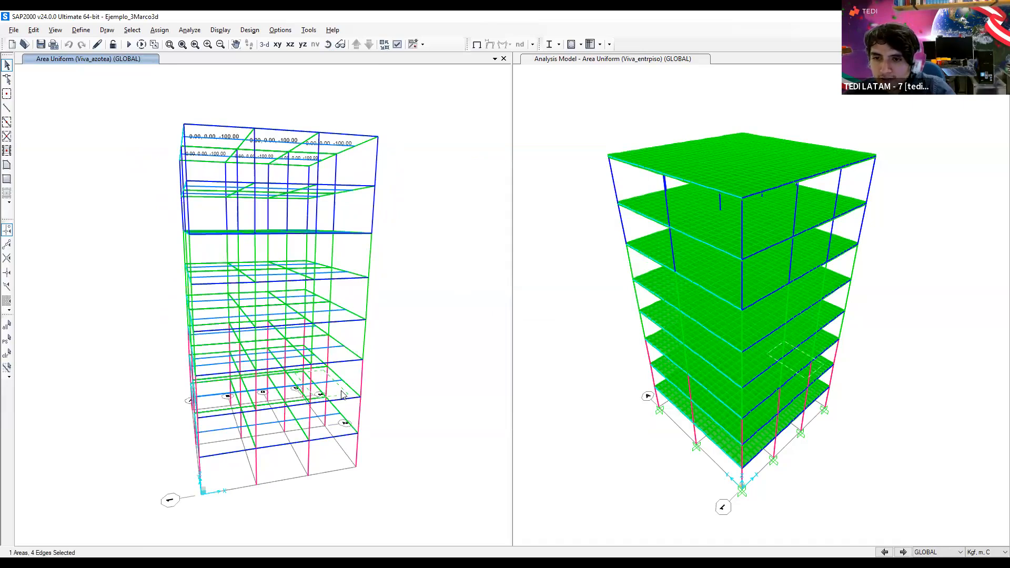
right_click(341, 394)
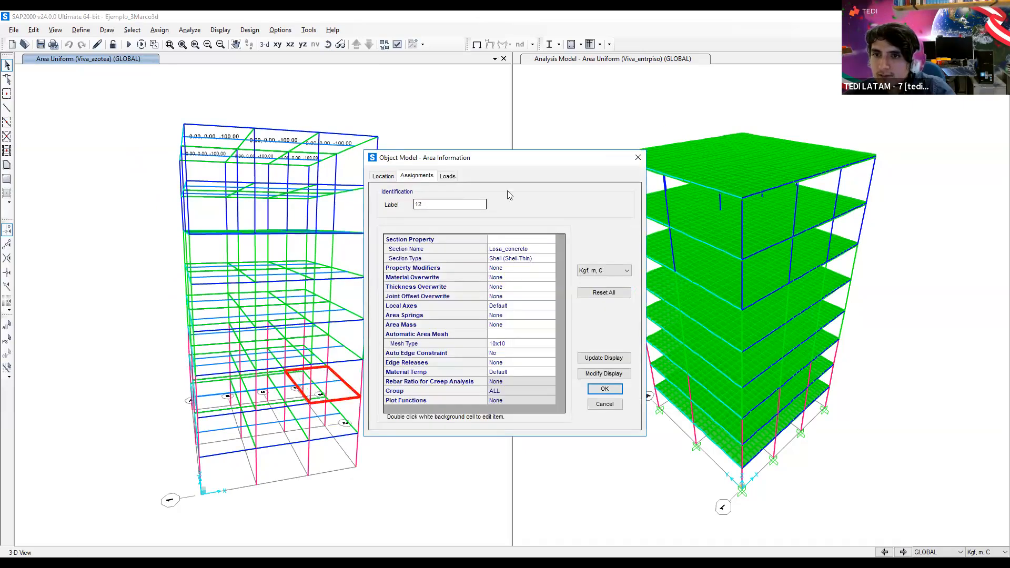
left_click(448, 177)
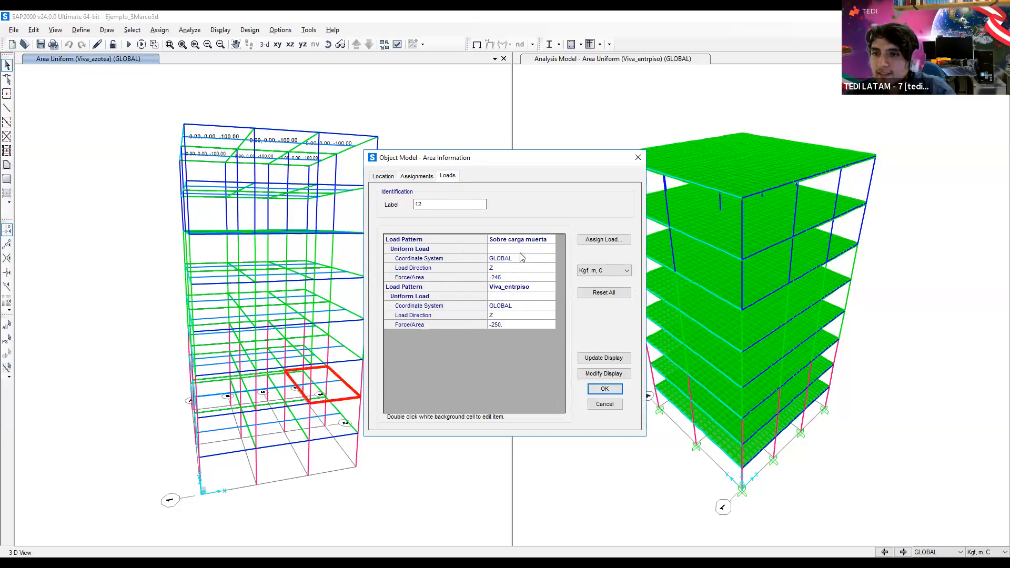
left_click(518, 280)
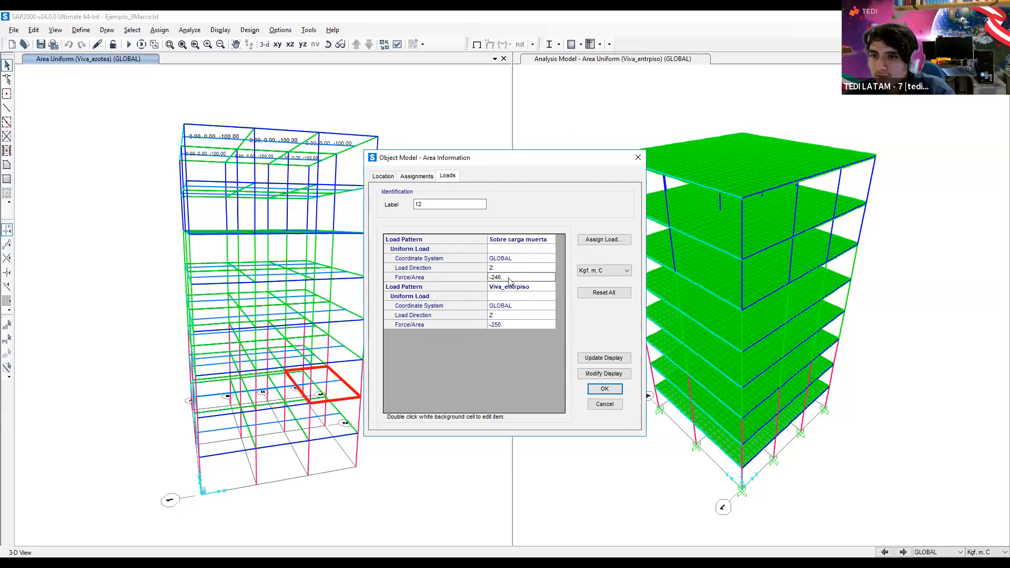
left_click(513, 324)
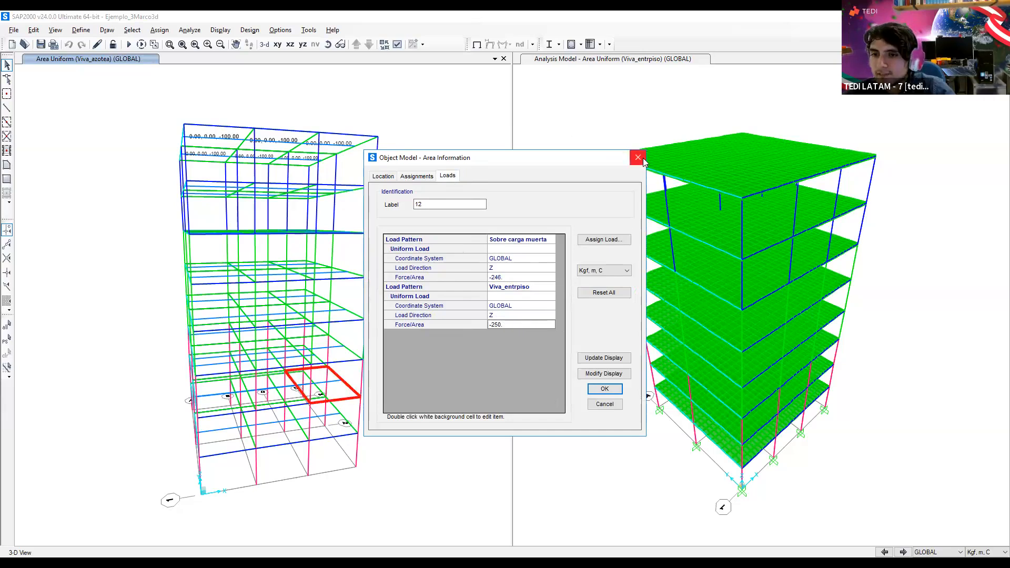
middle_click_drag(414, 370, 404, 367)
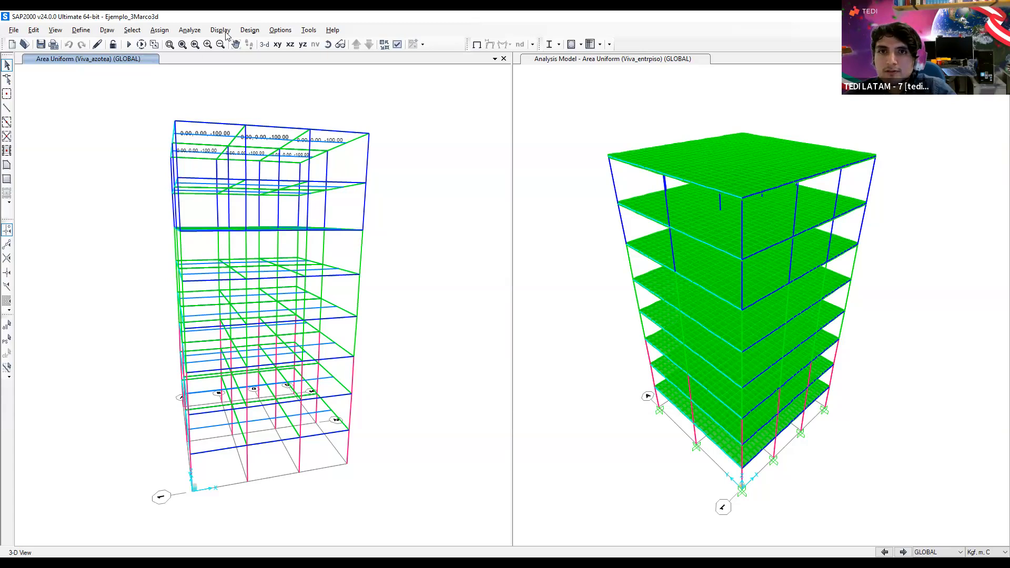
Review the analysis options and accept them with all six available degrees of freedom enabled
left_click(190, 30)
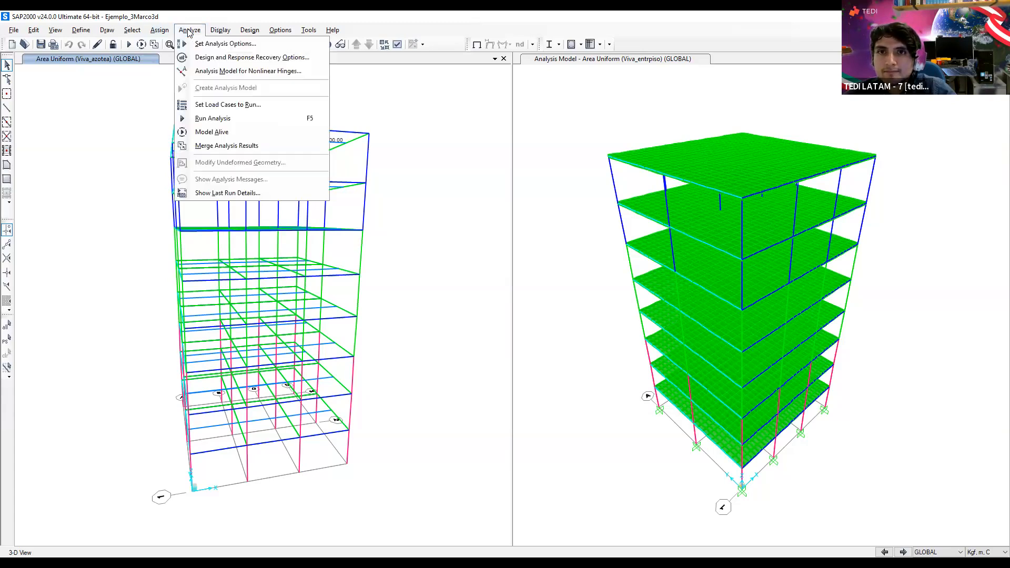
left_click(229, 46)
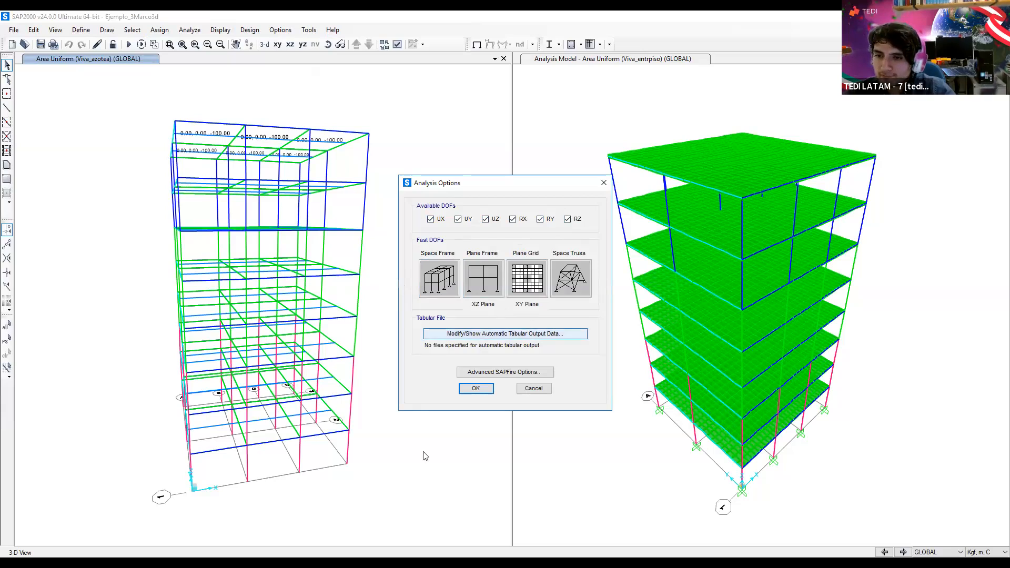
left_click(473, 389)
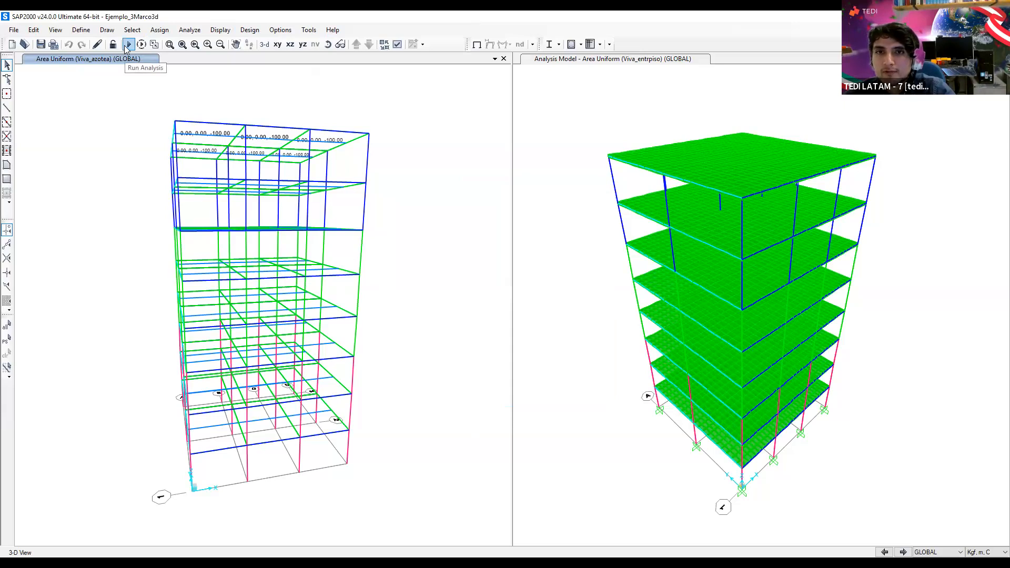
Exclude the Viento_barlovento and Viento_sotavento load cases from the analysis by setting both to Do Not Run
left_click(128, 45)
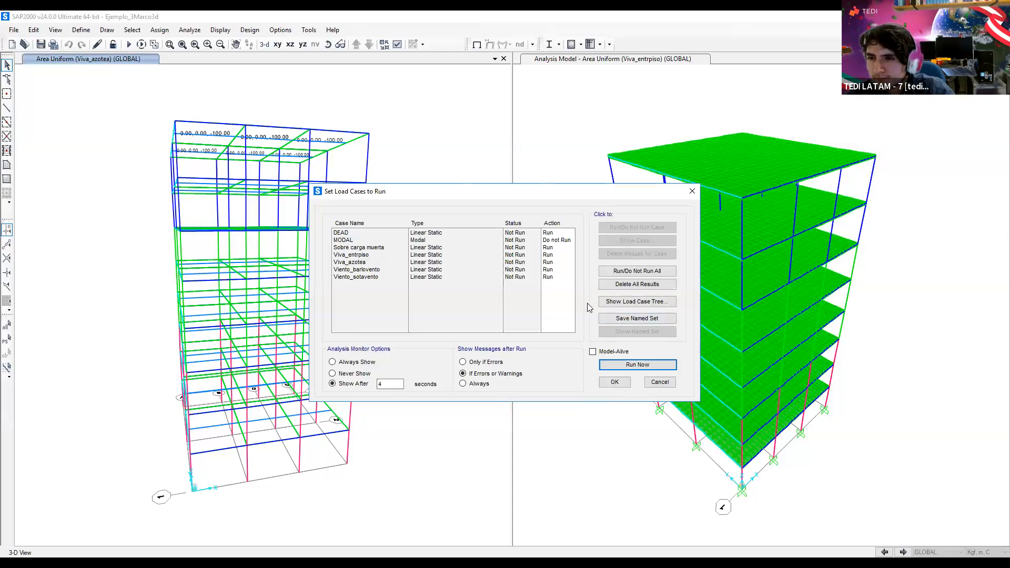
left_click(557, 264)
left_click(562, 268)
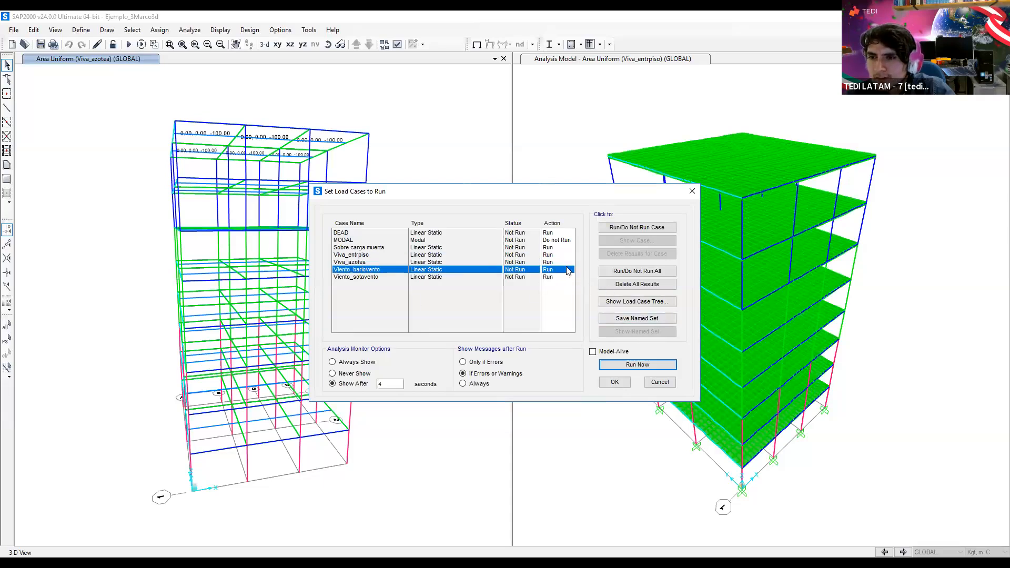
left_click(557, 276)
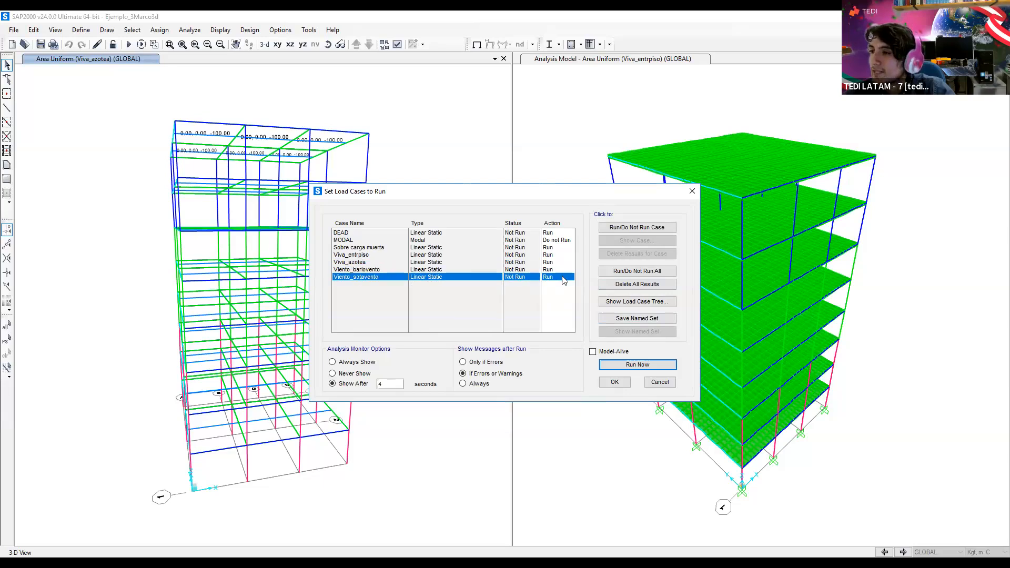
left_click(566, 270)
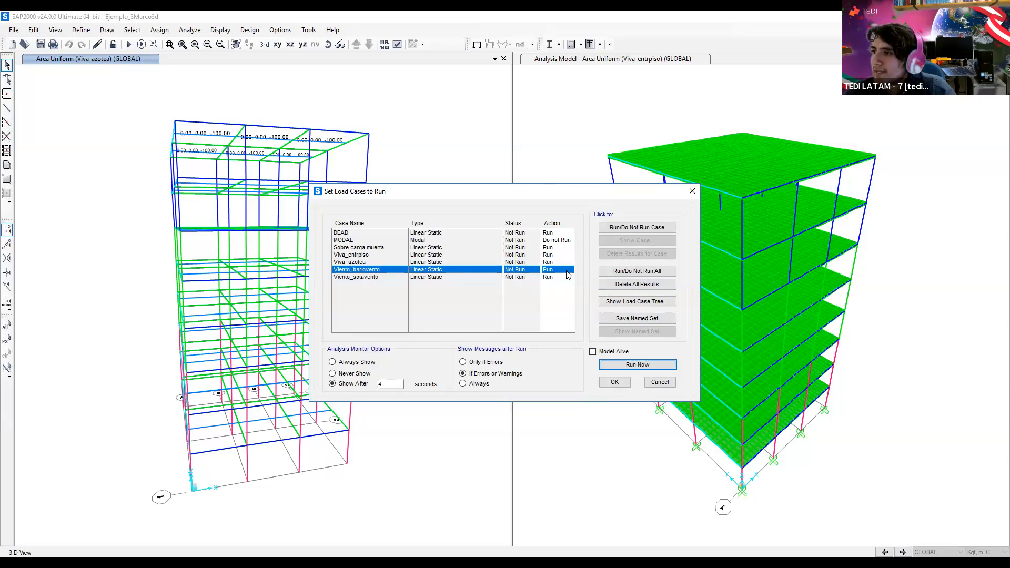
left_click(657, 232)
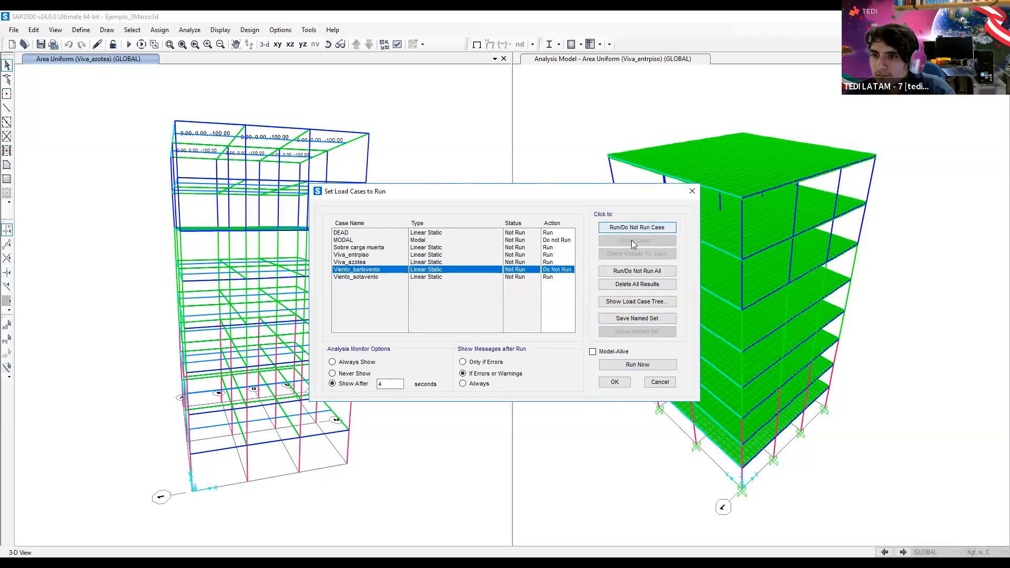
left_click(555, 279)
left_click(636, 227)
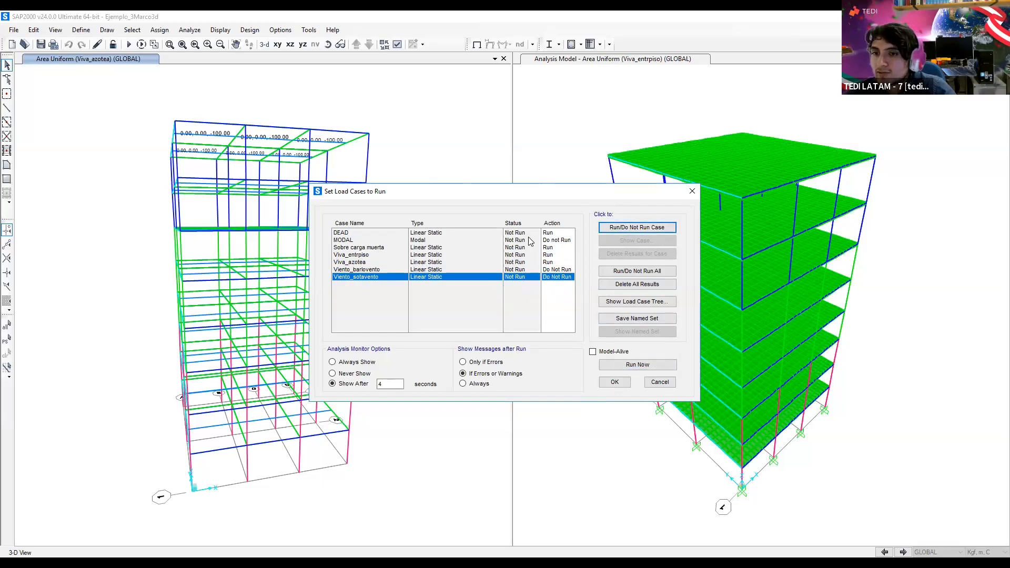
Check that DEAD, Sobre carga muerta, Viva_entrpiso and Viva_azotea are set to Run, and run the analysis
left_click(557, 235)
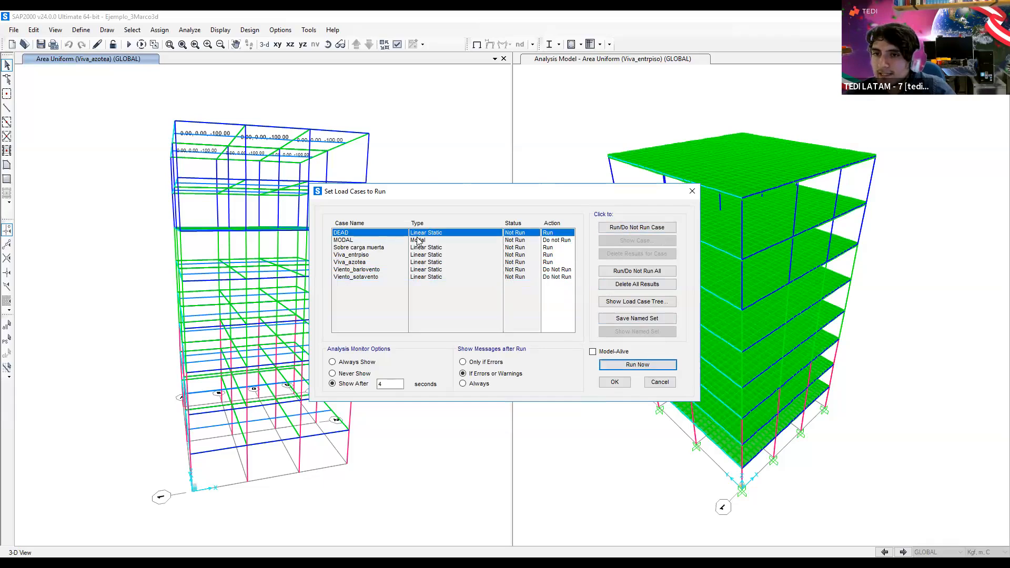
left_click(551, 247)
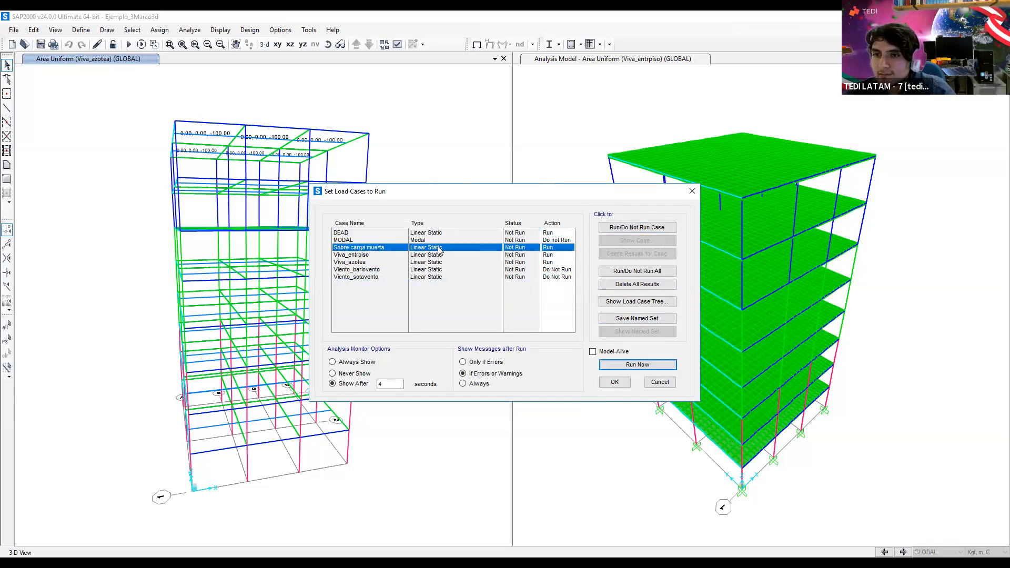
left_click(556, 255)
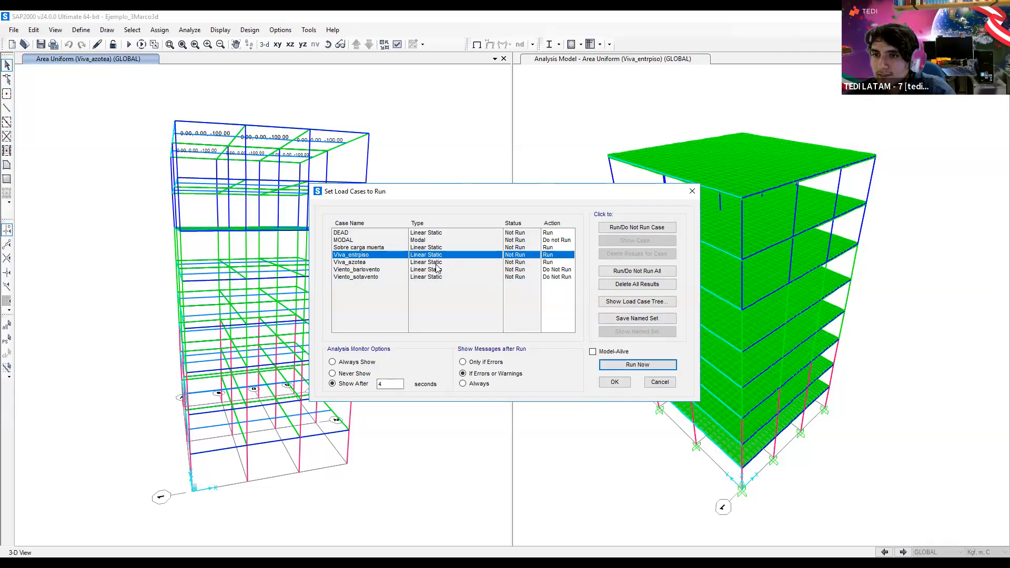
left_click(555, 262)
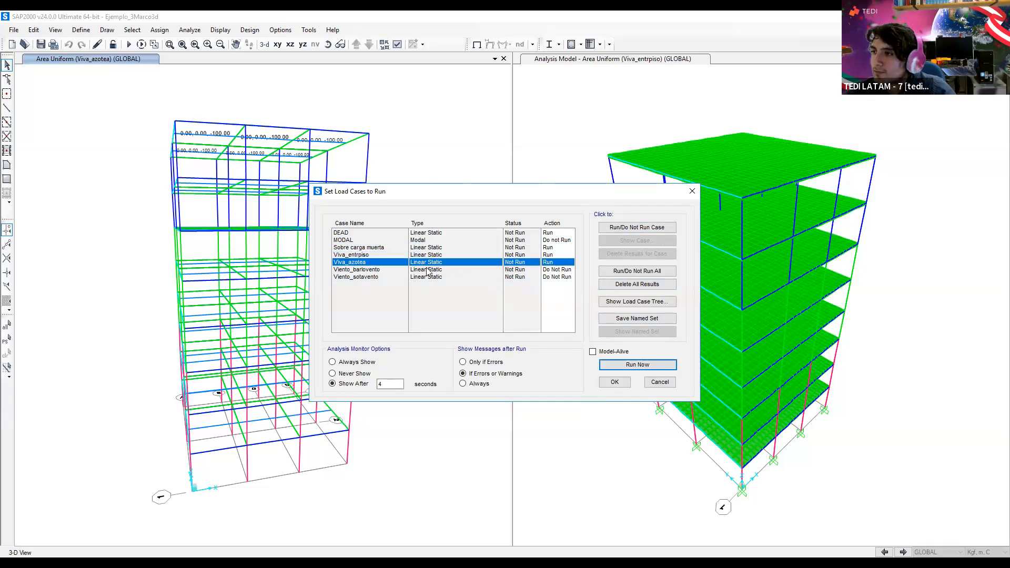
left_click(650, 364)
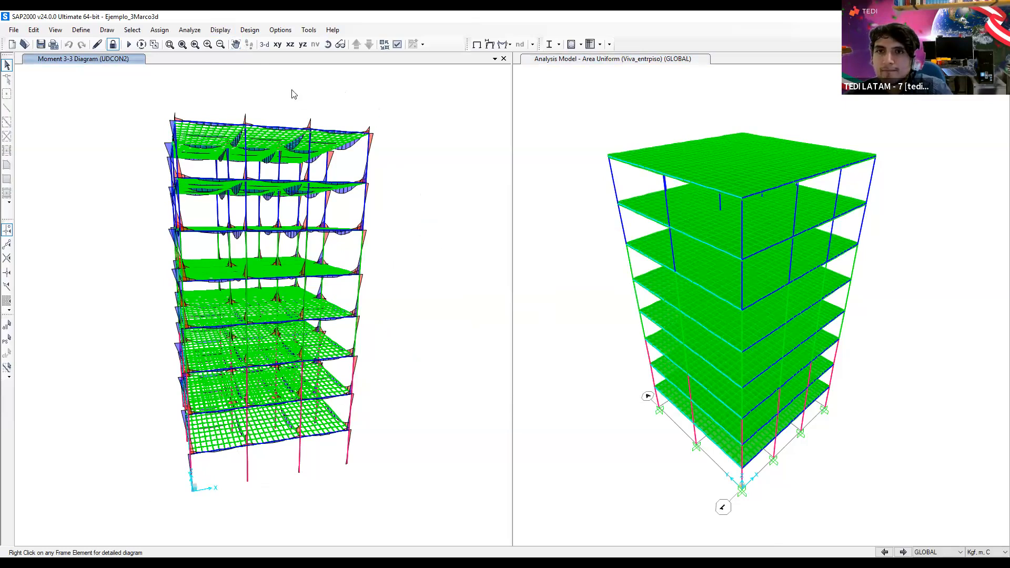
Display the deformed shape for the 1.2CM+1.6CV combination and set that view to the default 3-D orientation
left_click(221, 30)
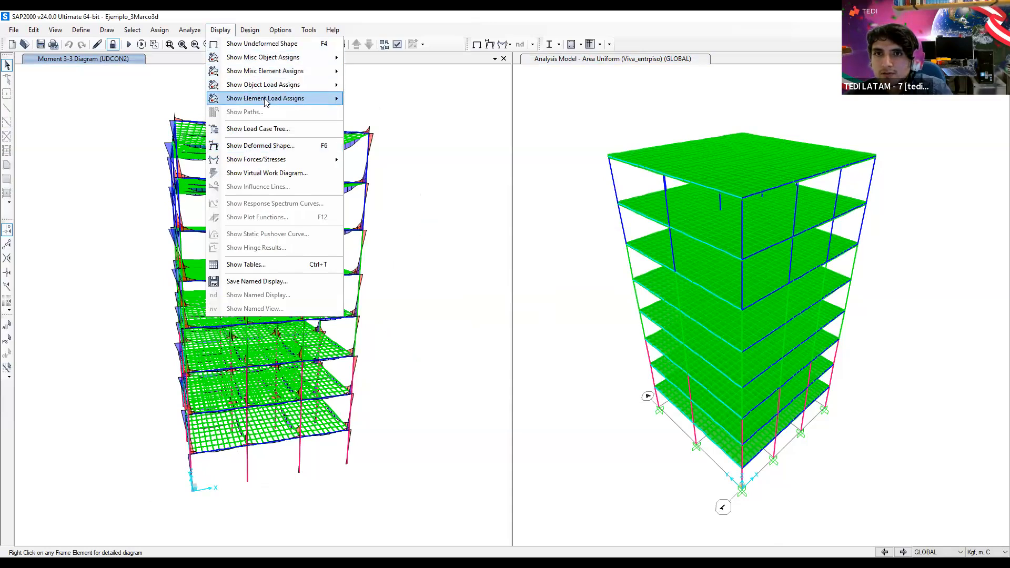
left_click(278, 146)
left_click(414, 190)
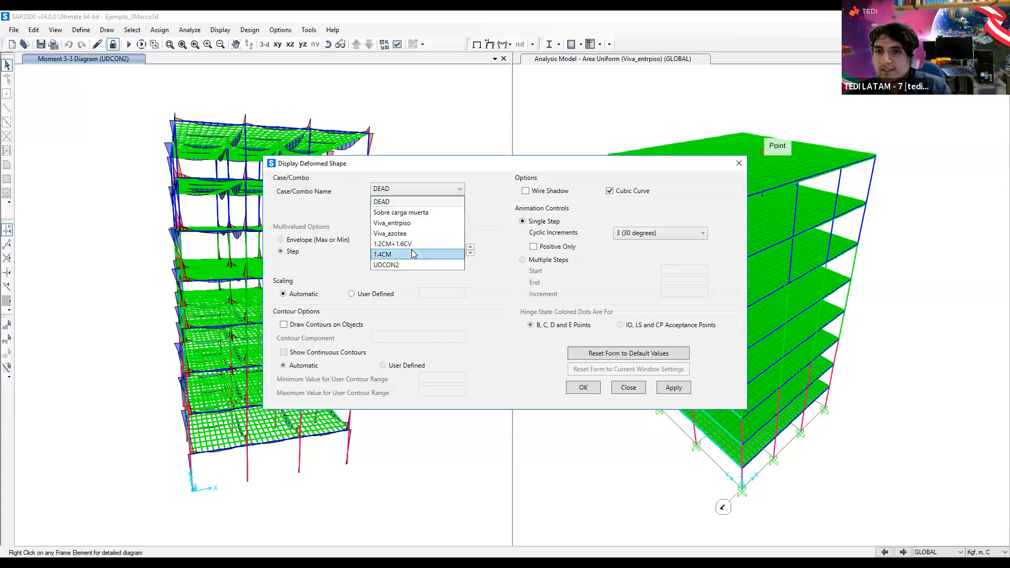
left_click(442, 247)
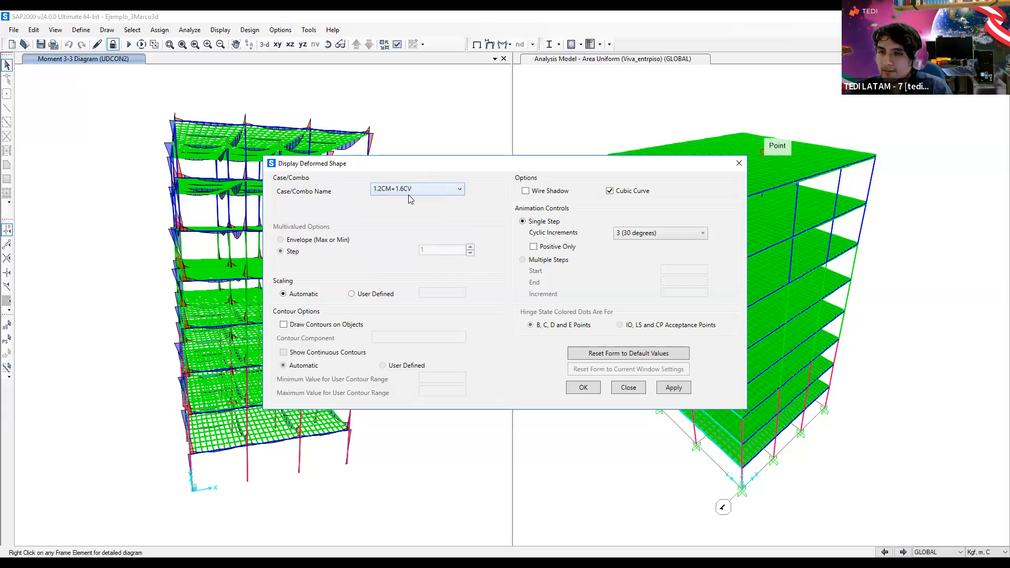
left_click(582, 387)
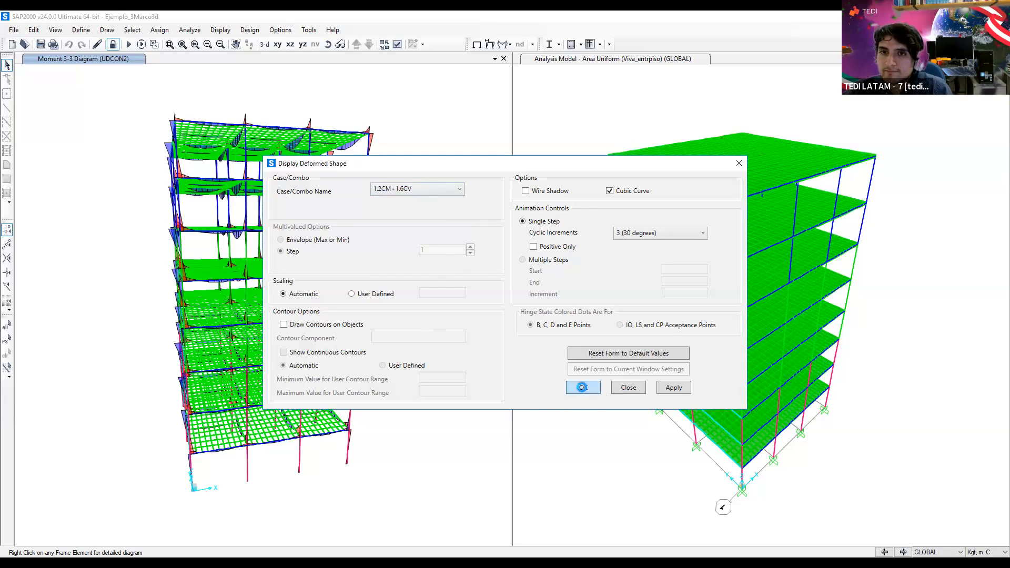
left_click(265, 45)
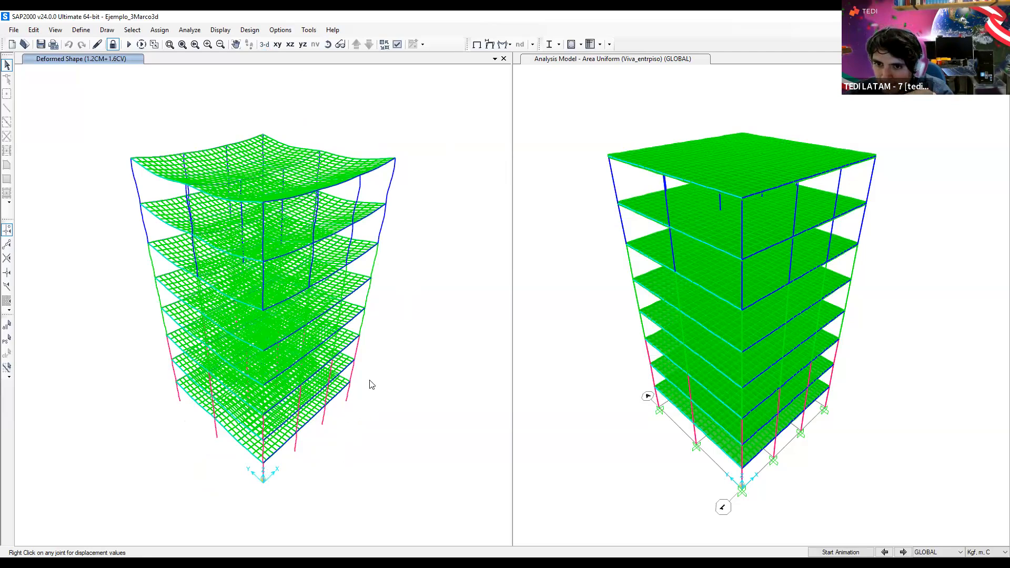
mouse_move(350, 384)
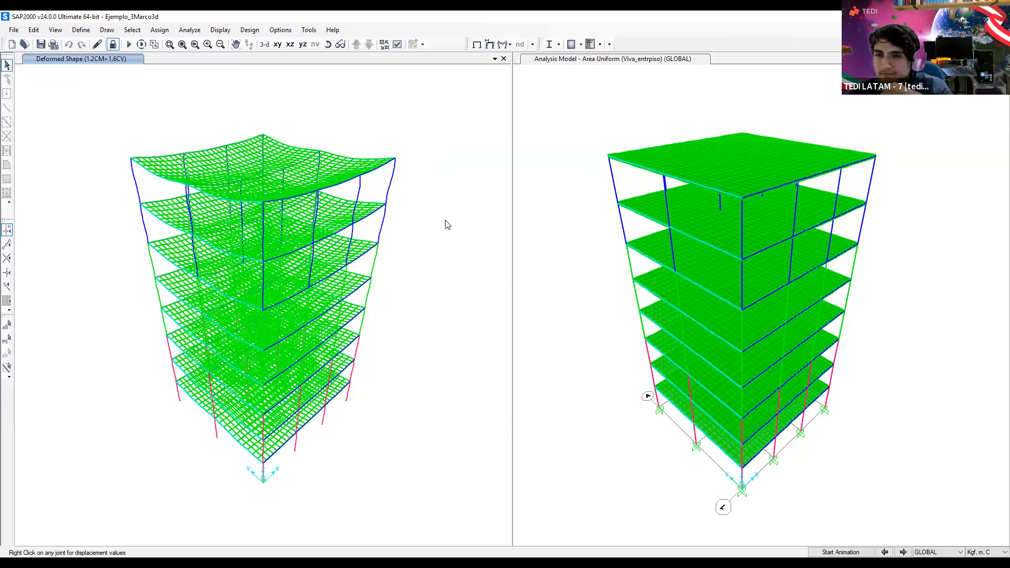
Display the frame Moment 3-3 diagram as a filled diagram for 1.2CM+1.6CV in the Analysis Model view
left_click(591, 231)
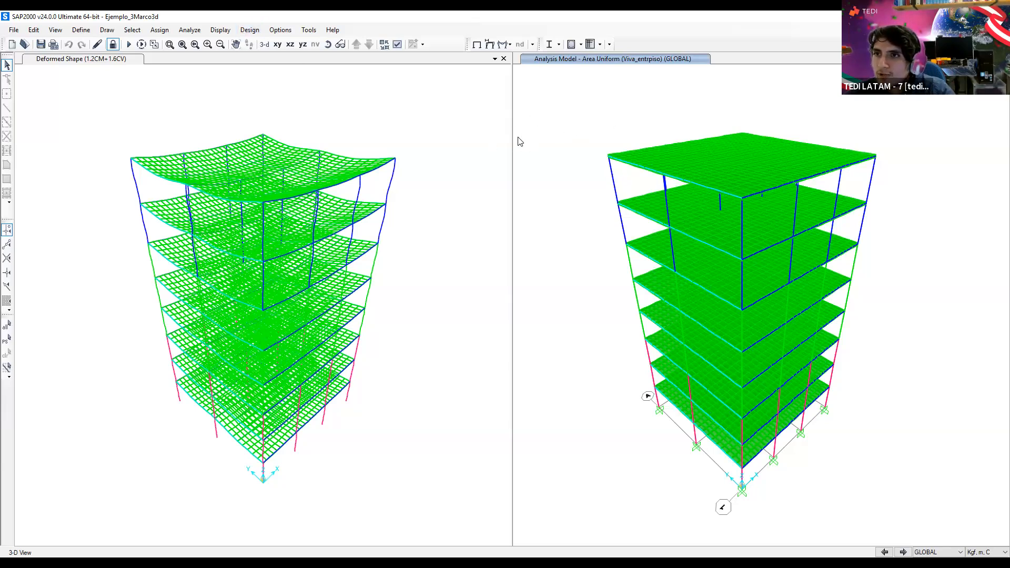
middle_click_drag(550, 155, 536, 176)
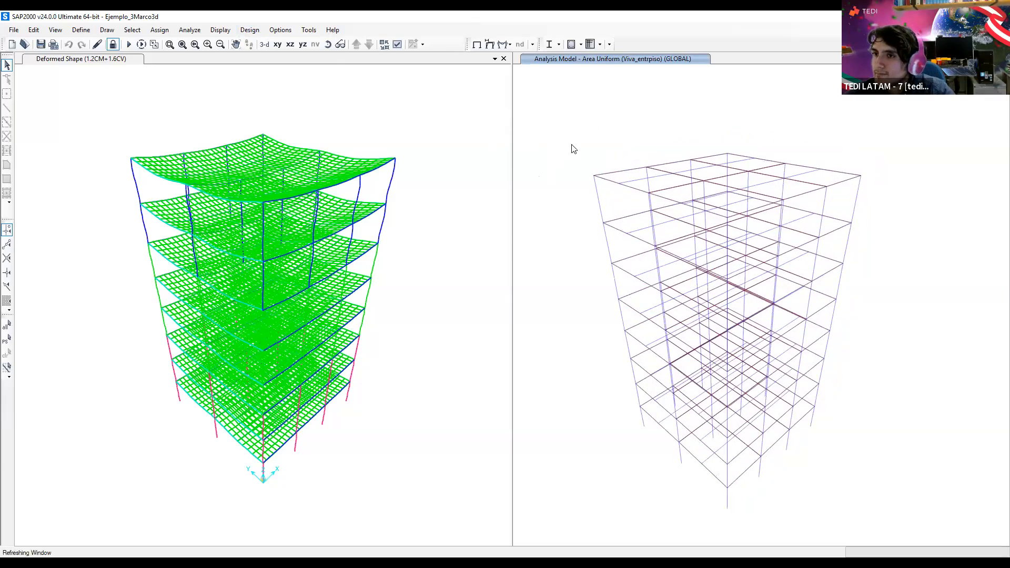
left_click(221, 31)
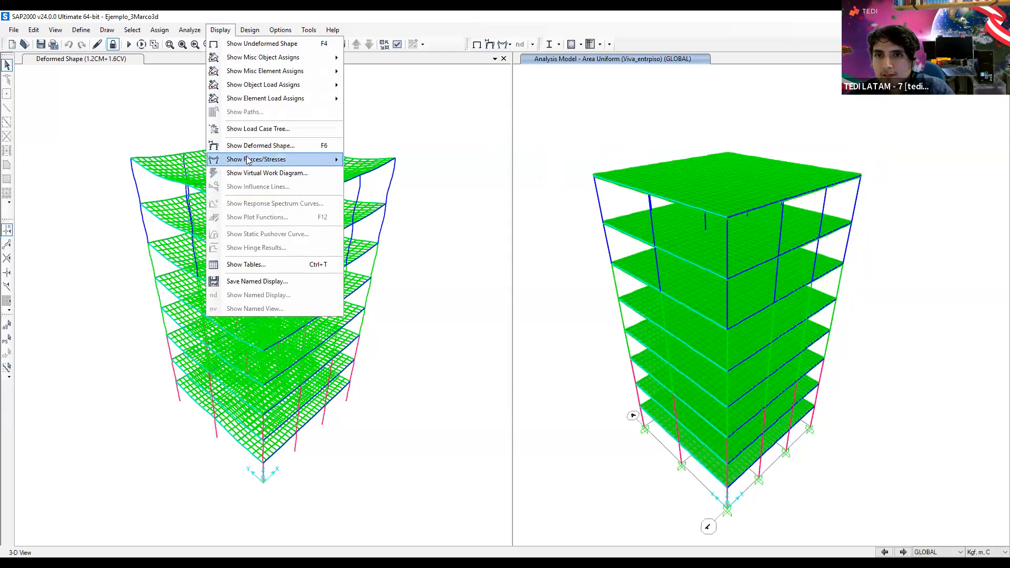
mouse_move(243, 161)
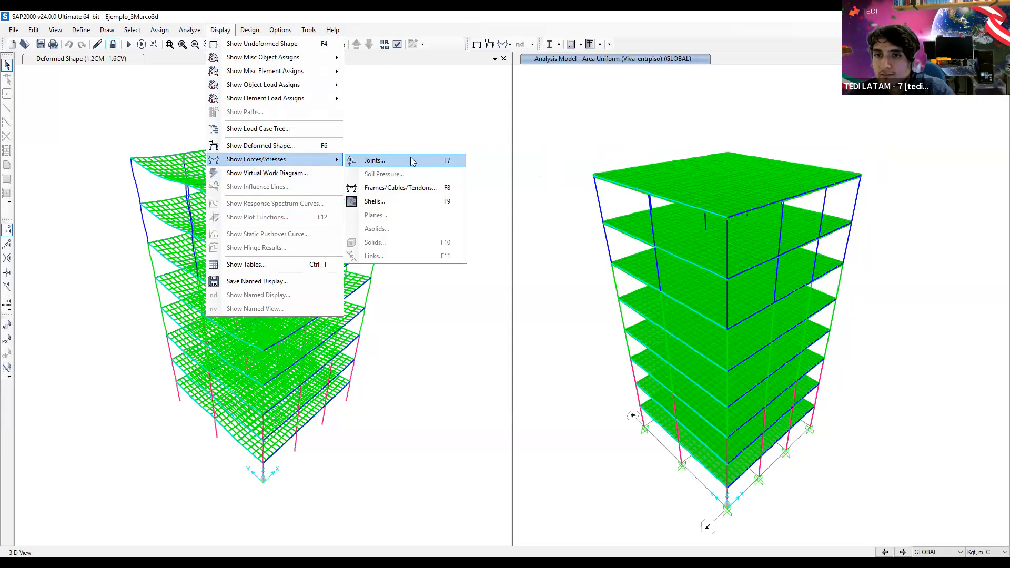
left_click(402, 189)
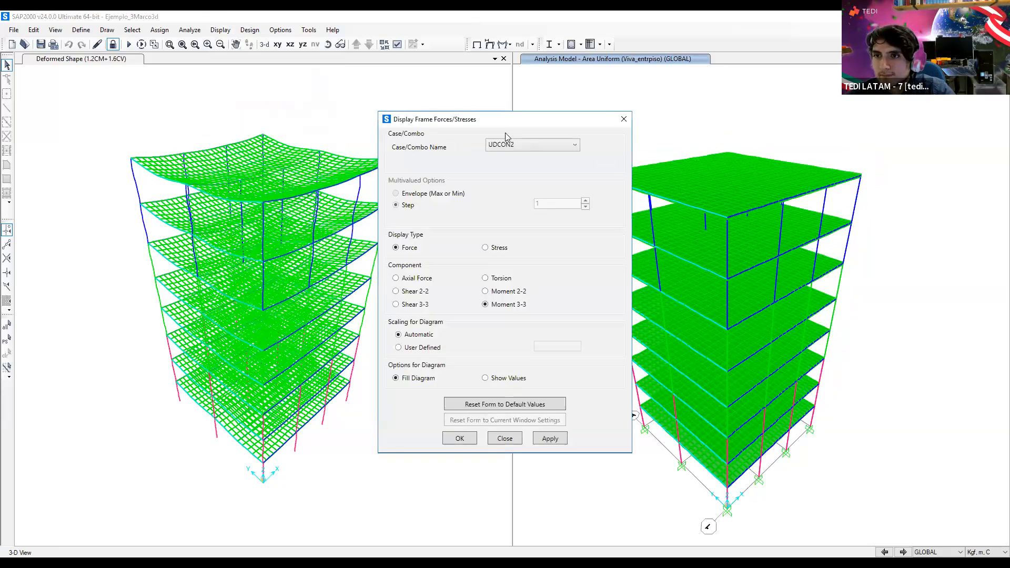
left_click(523, 131)
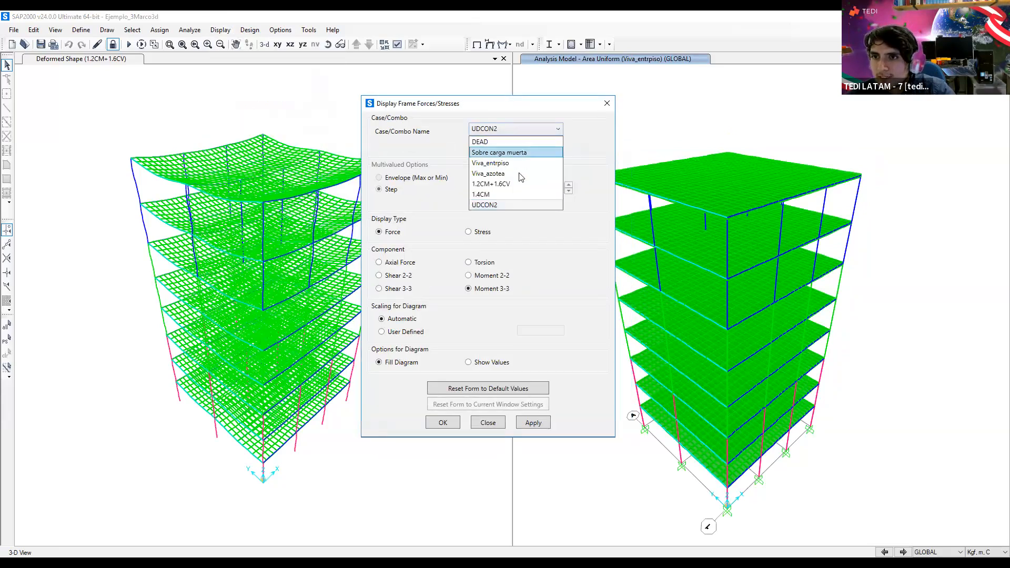
left_click(525, 183)
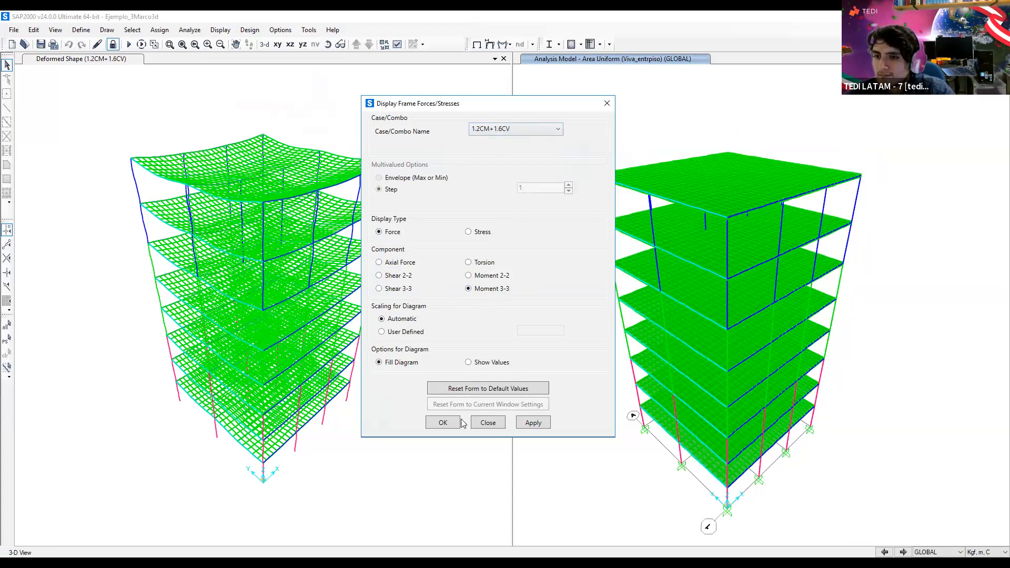
left_click(528, 425)
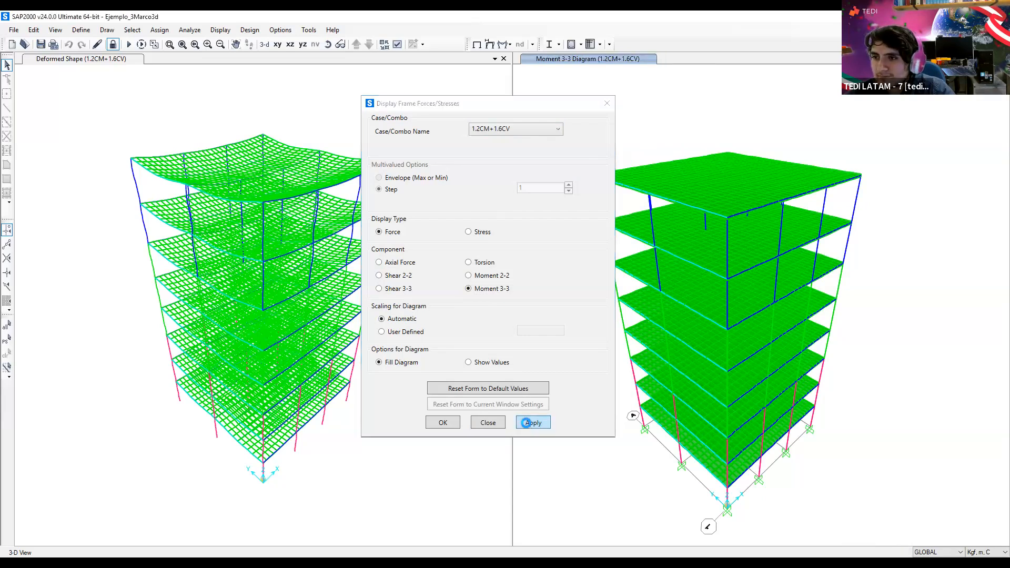
left_click(450, 423)
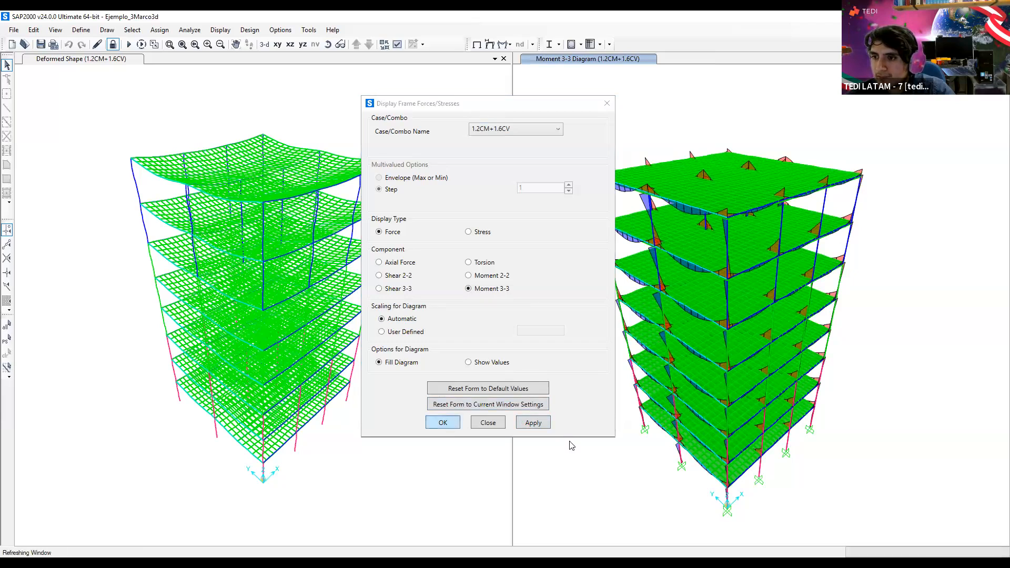
left_click(442, 422)
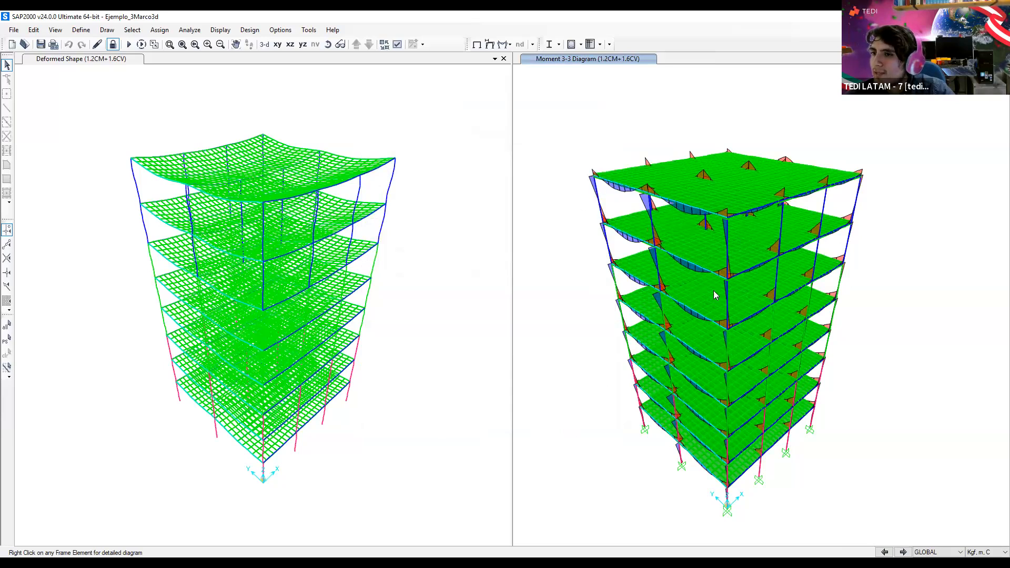
Open the detailed shear, moment and deflection diagrams of the top-storey corner column and view them for the DEAD case
mouse_move(715, 284)
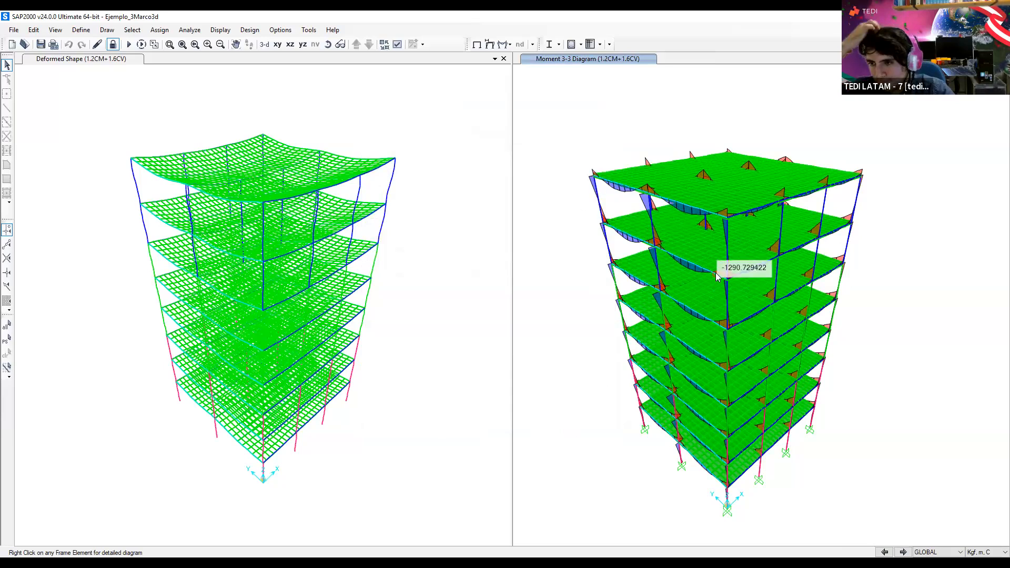
right_click(615, 188)
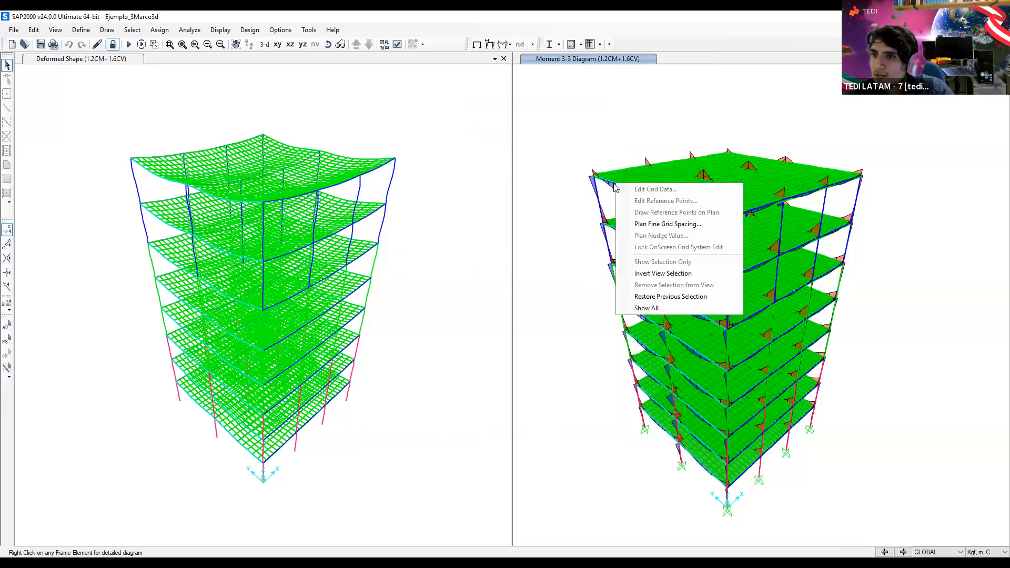
left_click(600, 198)
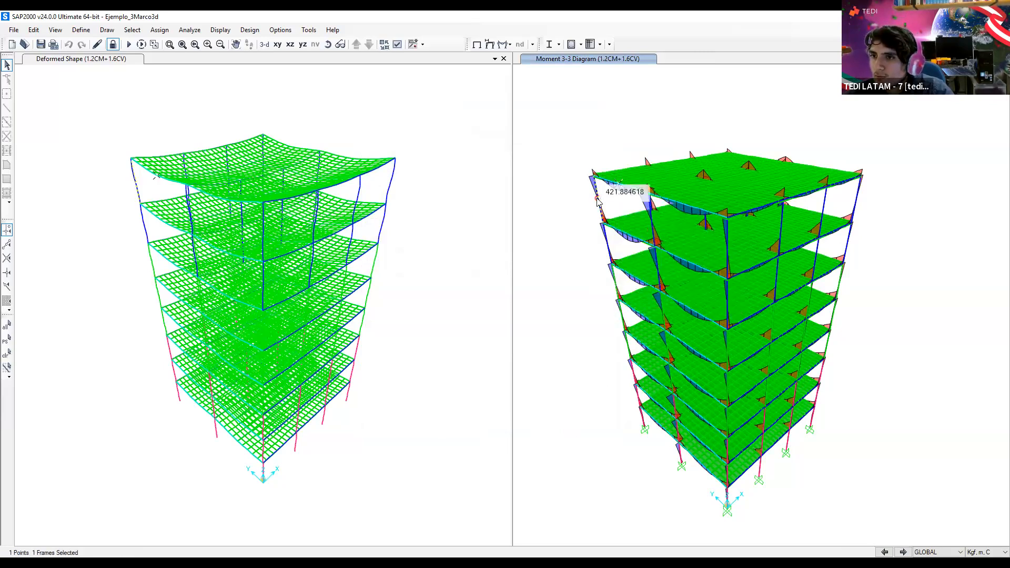
right_click(598, 202)
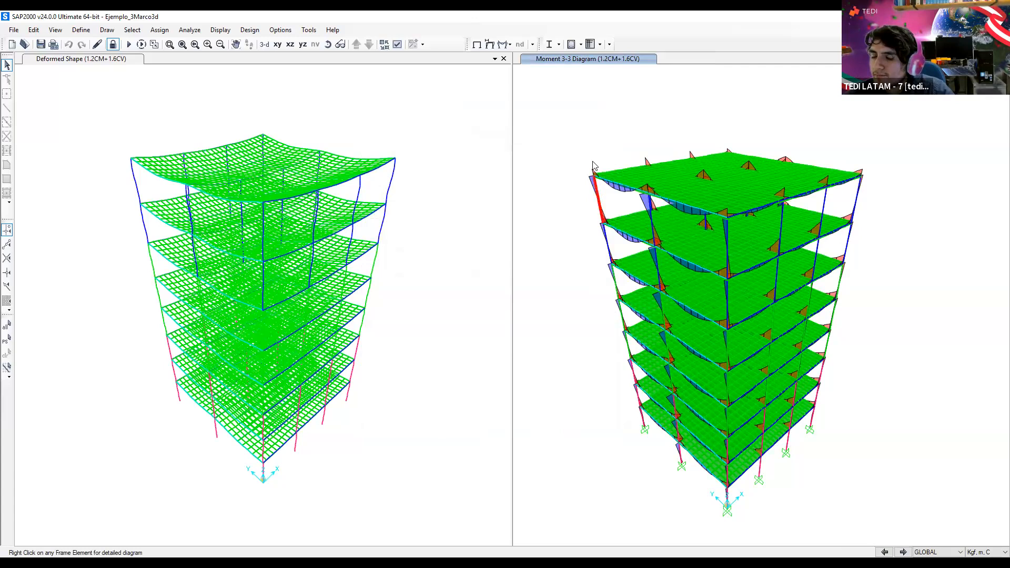
left_click_drag(589, 129, 489, 97)
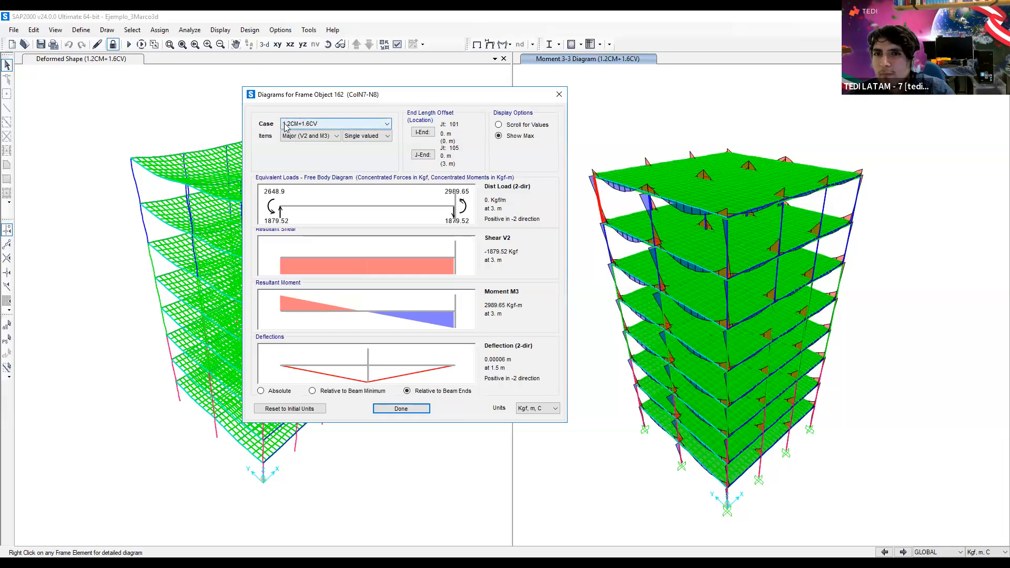
left_click(301, 126)
left_click(301, 125)
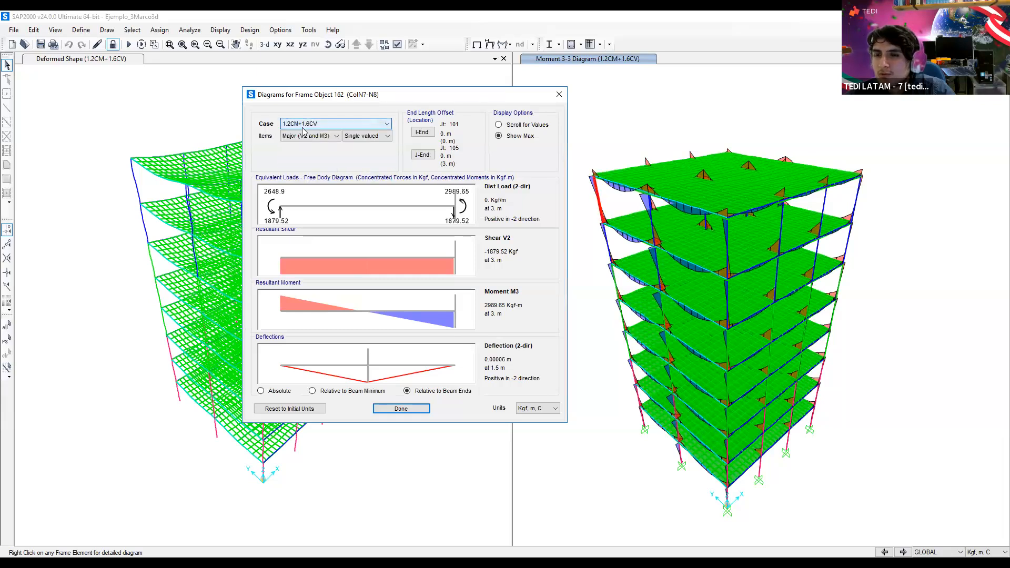
left_click(350, 126)
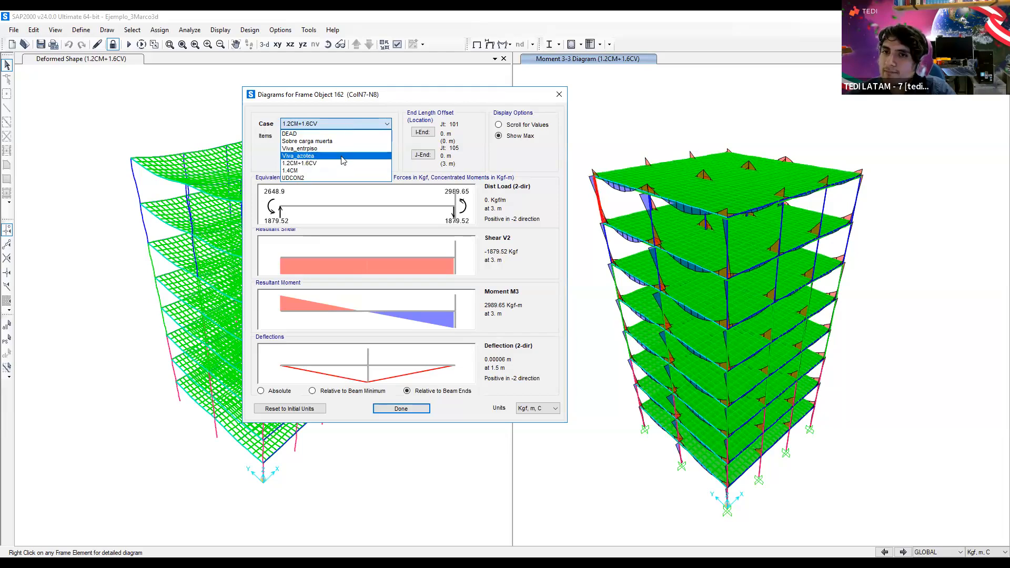
left_click(343, 136)
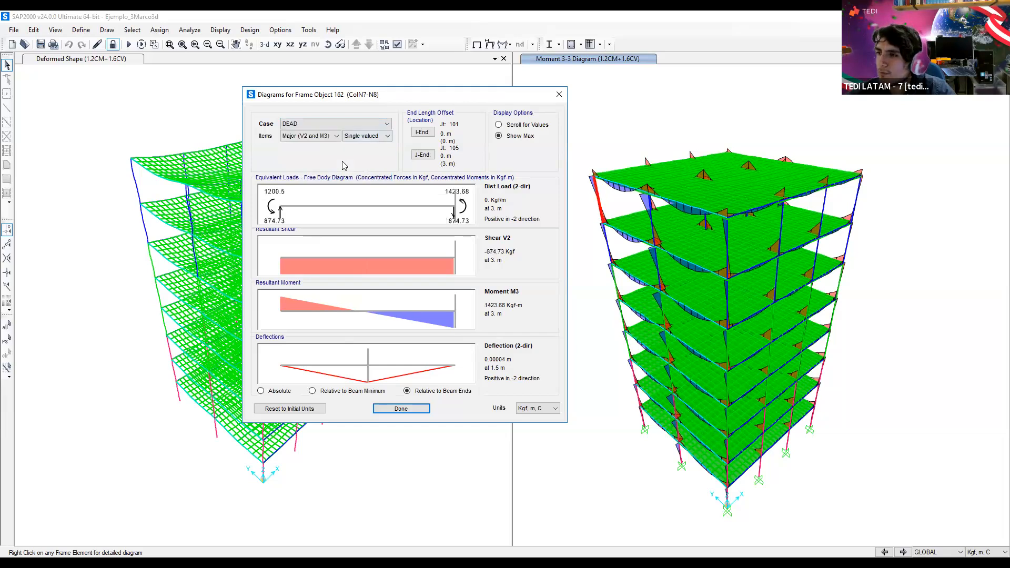
Switch the column's detailed diagrams to 1.2CM+1.6CV and view the Minor (V3 and M2) and Axial (P and T) results
left_click(336, 124)
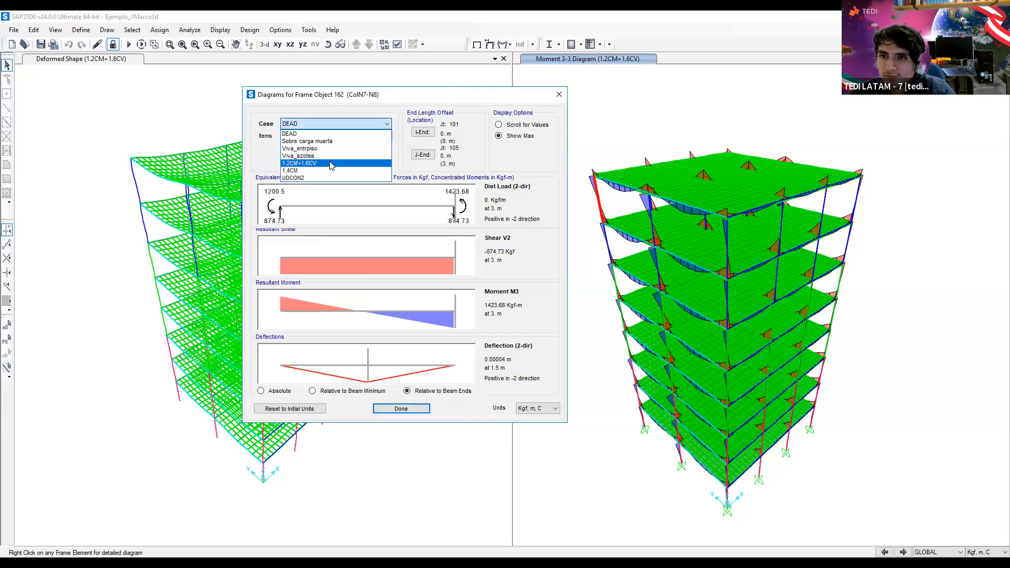
left_click(331, 164)
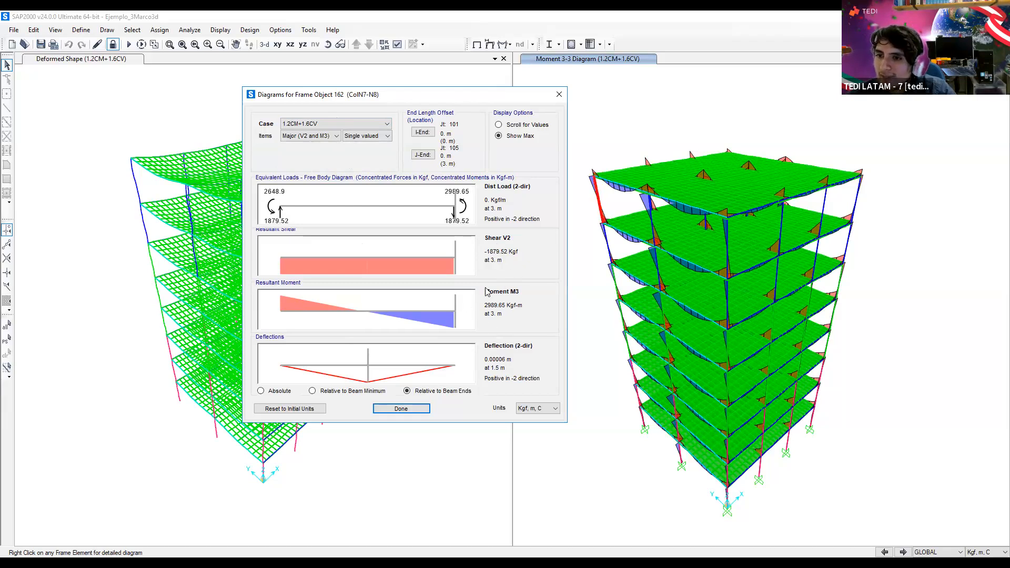
left_click(315, 137)
left_click(305, 153)
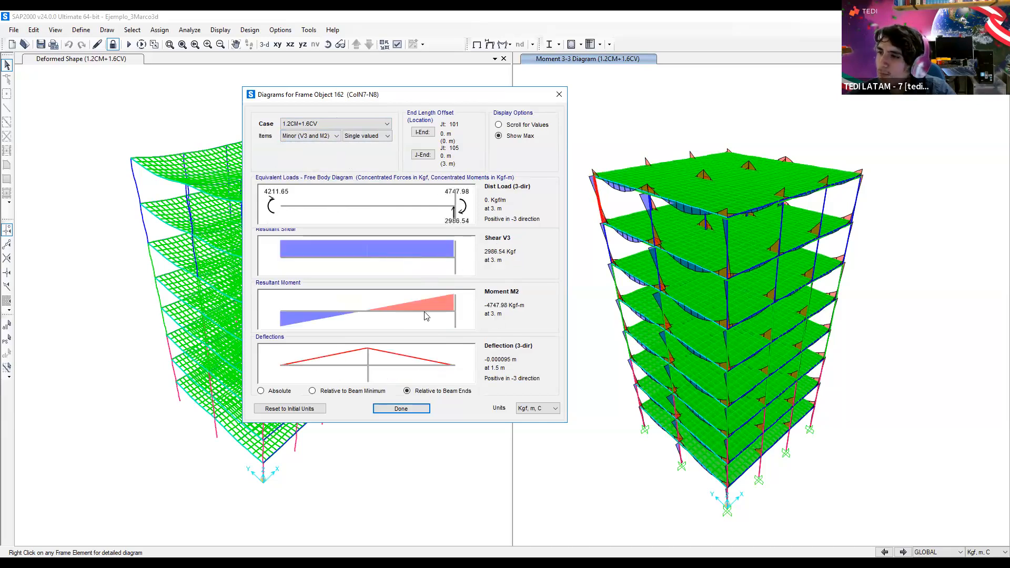
left_click(314, 138)
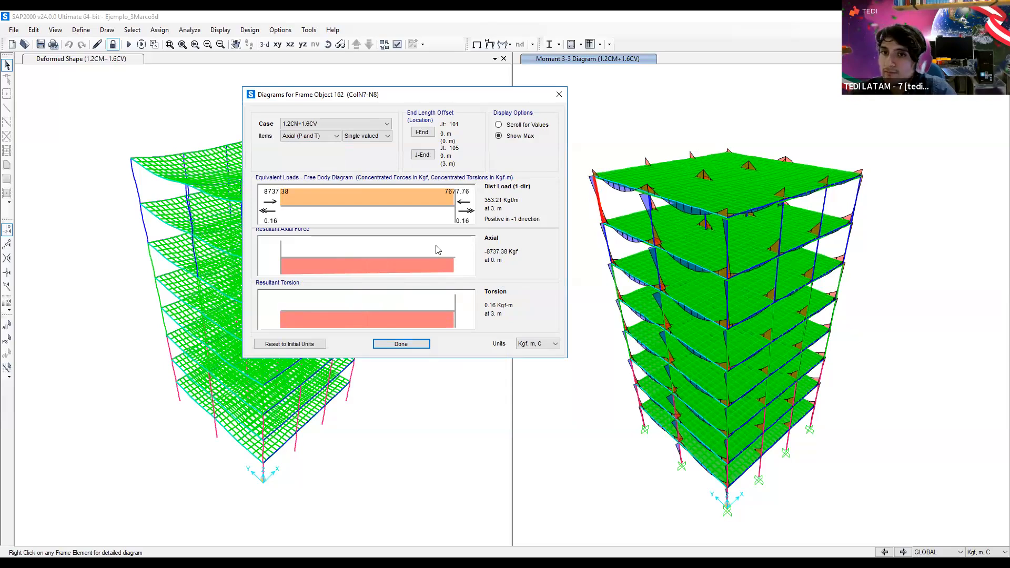
Compare the column's Major (V2 and M3) and Minor (V3 and M2) diagrams for 1.2CM+1.6CV, and close the detailed diagrams
left_click(327, 136)
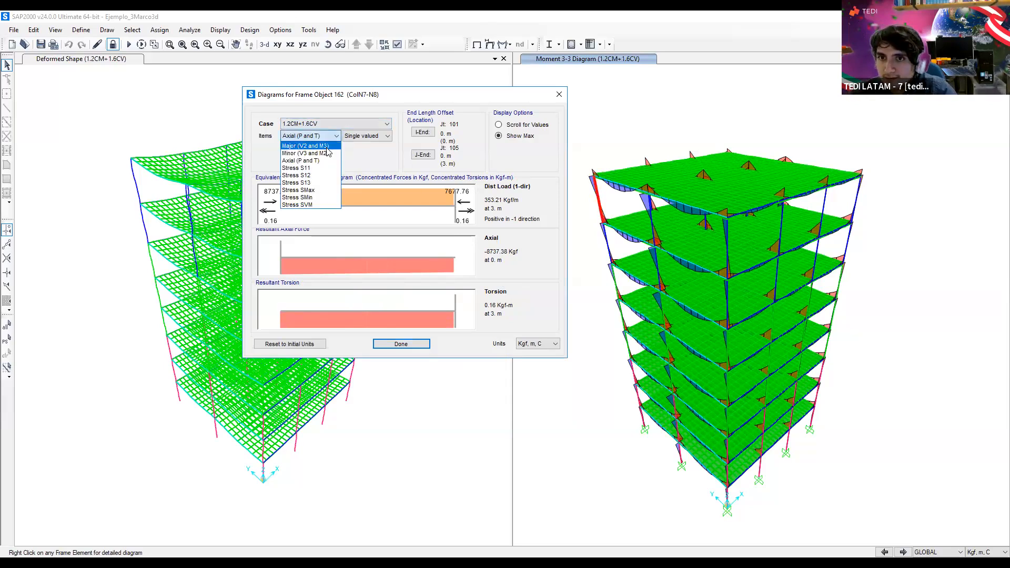
left_click(325, 153)
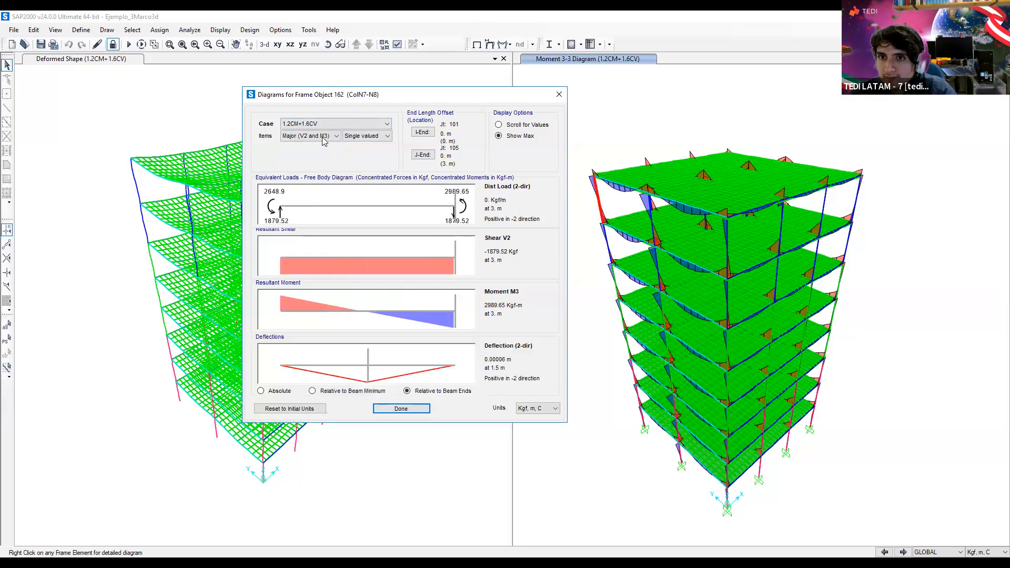
left_click(318, 136)
left_click(319, 154)
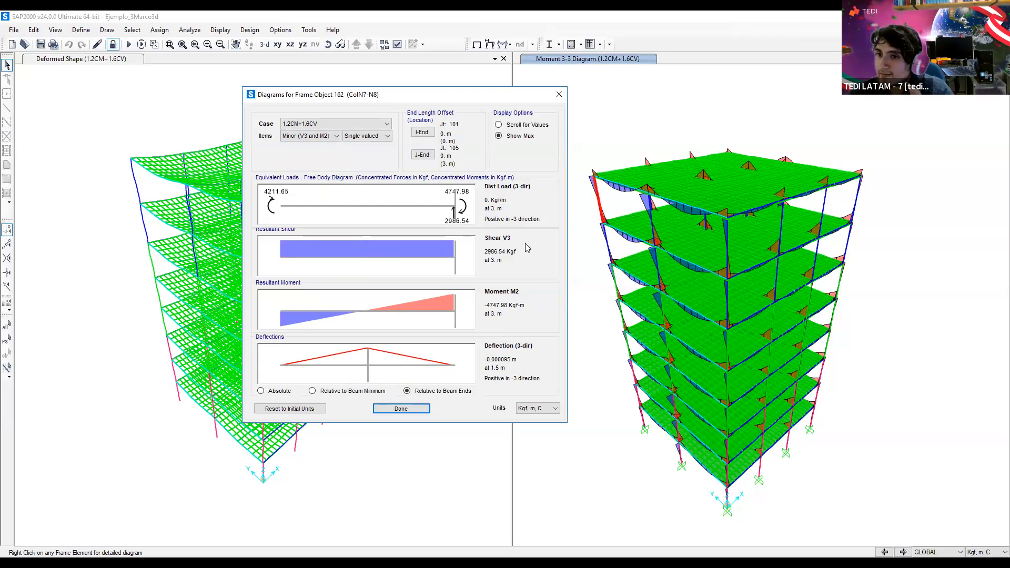
left_click(327, 136)
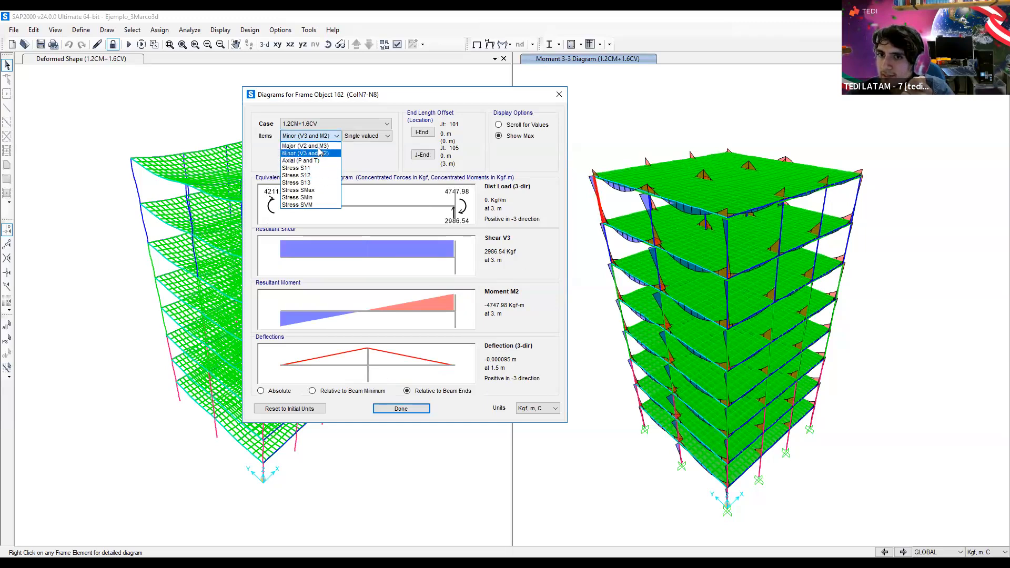
left_click(318, 147)
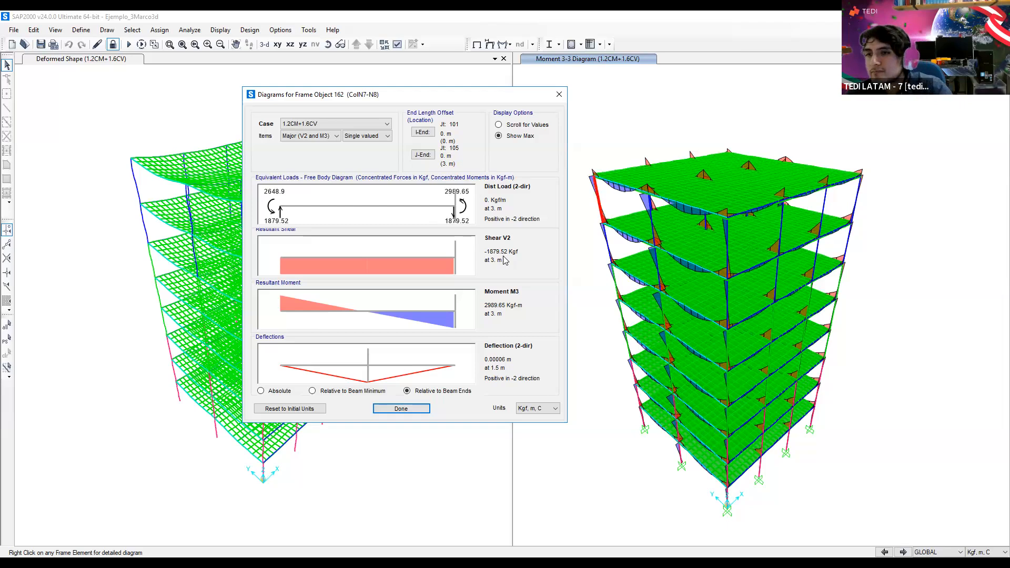
left_click(559, 98)
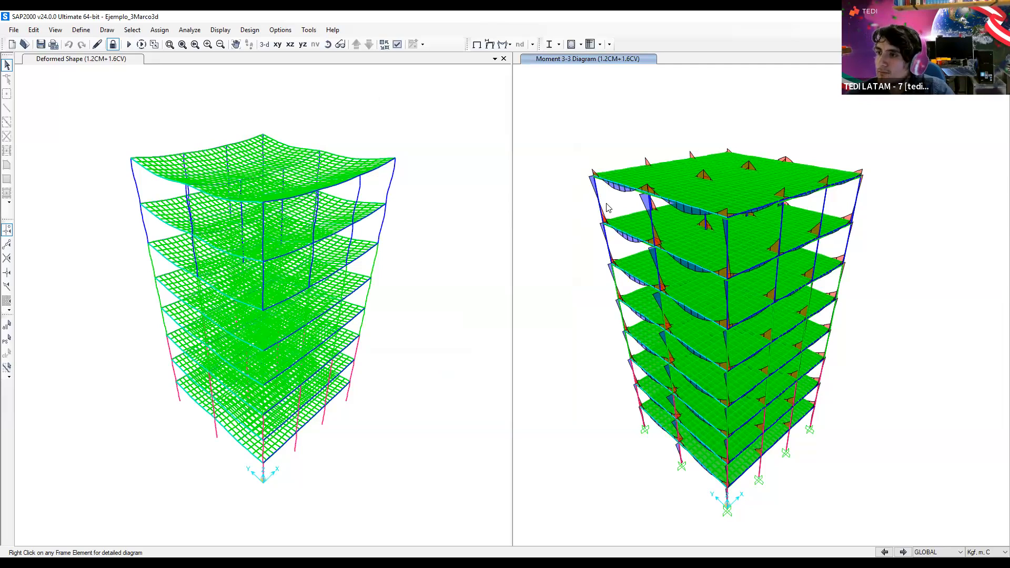
Open the ColN7-N8 frame section definition to examine its dimensions, reinforcement layout and local axes 2 and 3
left_click(74, 34)
mouse_move(110, 61)
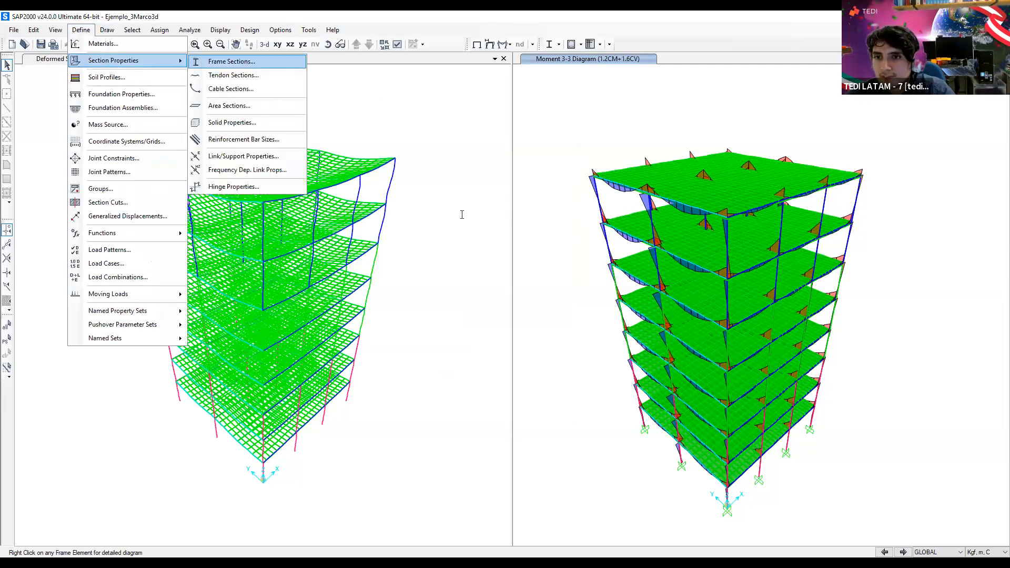
left_click(257, 62)
left_click(414, 233)
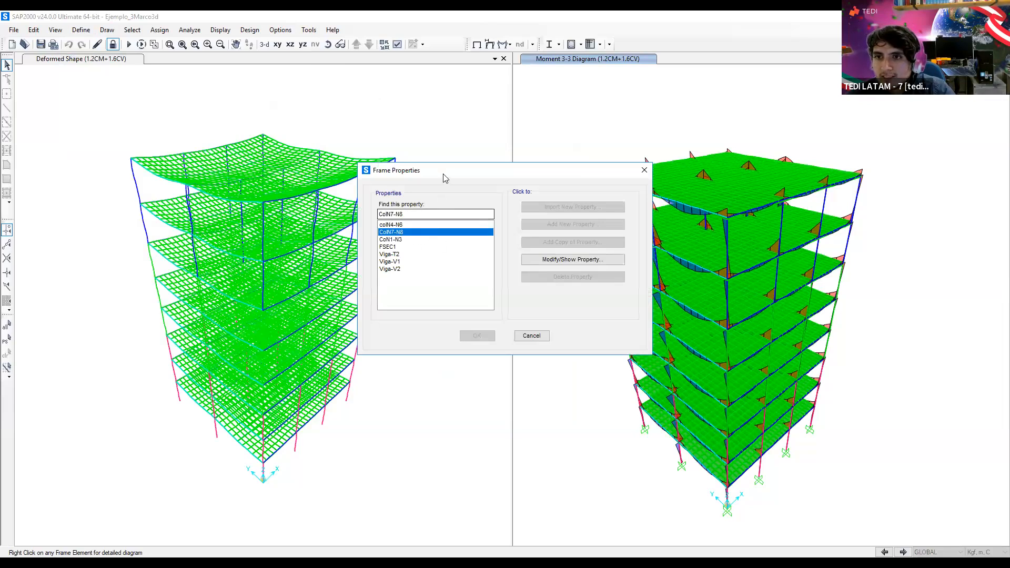
left_click_drag(432, 170, 287, 115)
left_click(411, 208)
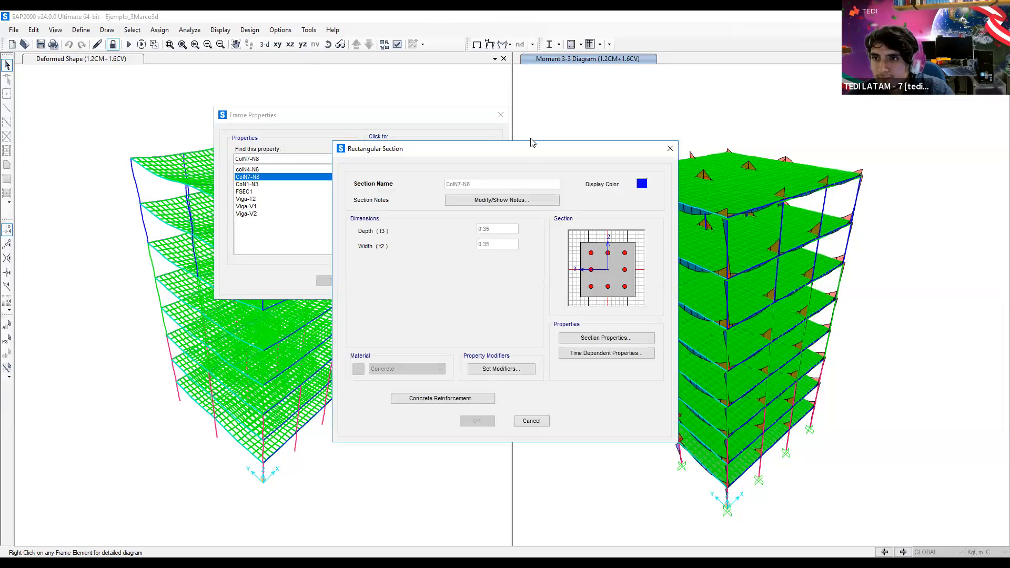
left_click_drag(528, 149, 438, 126)
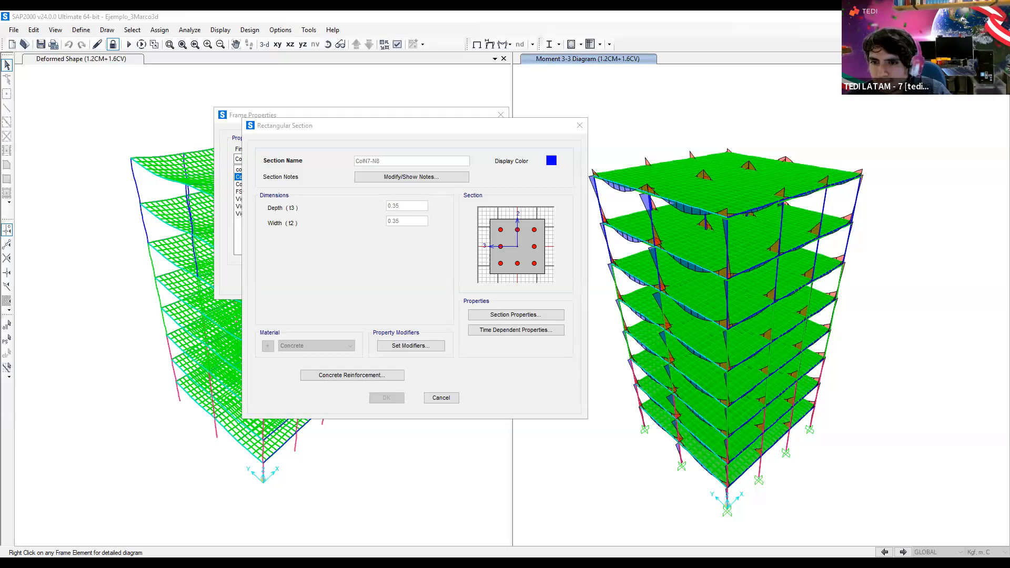
Switch to the blank slide show and draw a square column cross-section on it with the black pen
key("alt+Tab")
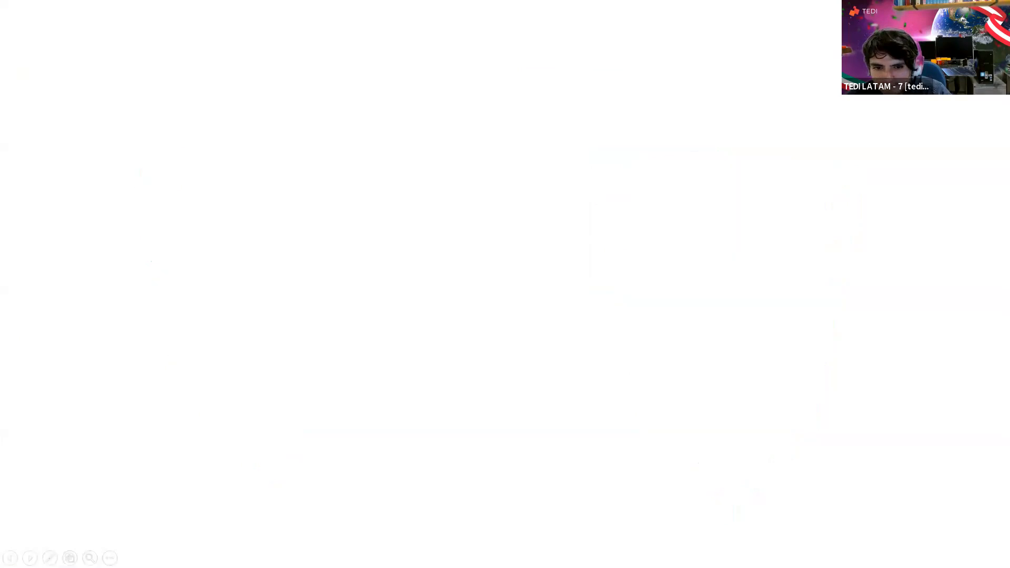
left_click(50, 557)
left_click(22, 528)
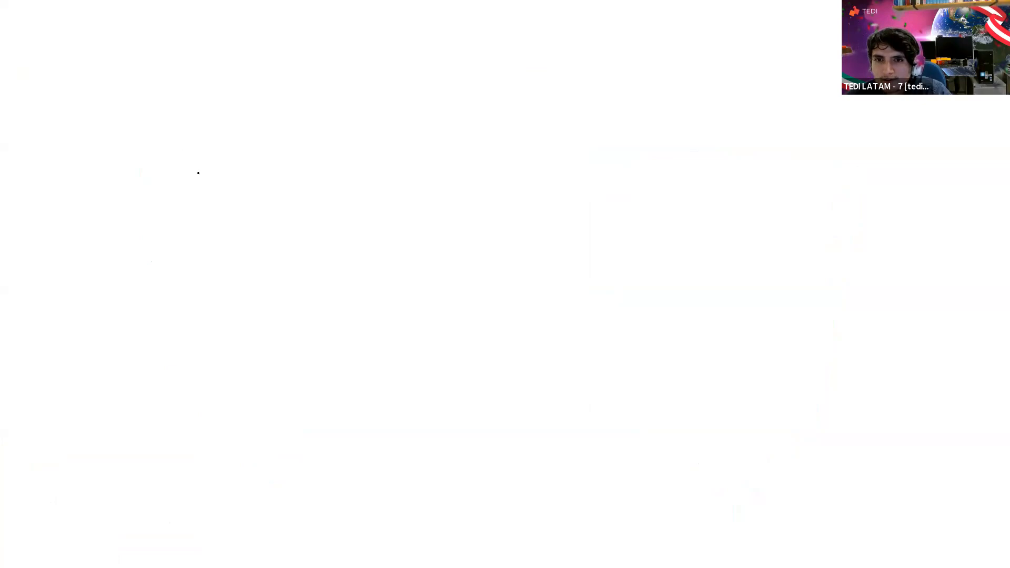
left_click_drag(117, 133, 112, 201)
mouse_move(114, 133)
left_mouse_down()
mouse_move(183, 138)
mouse_move(188, 199)
left_mouse_up()
left_click_drag(116, 202, 184, 203)
Draw local axis arrows from the centre of the square section, labelled 2 pointing up and 3 pointing left
left_click_drag(152, 113, 151, 169)
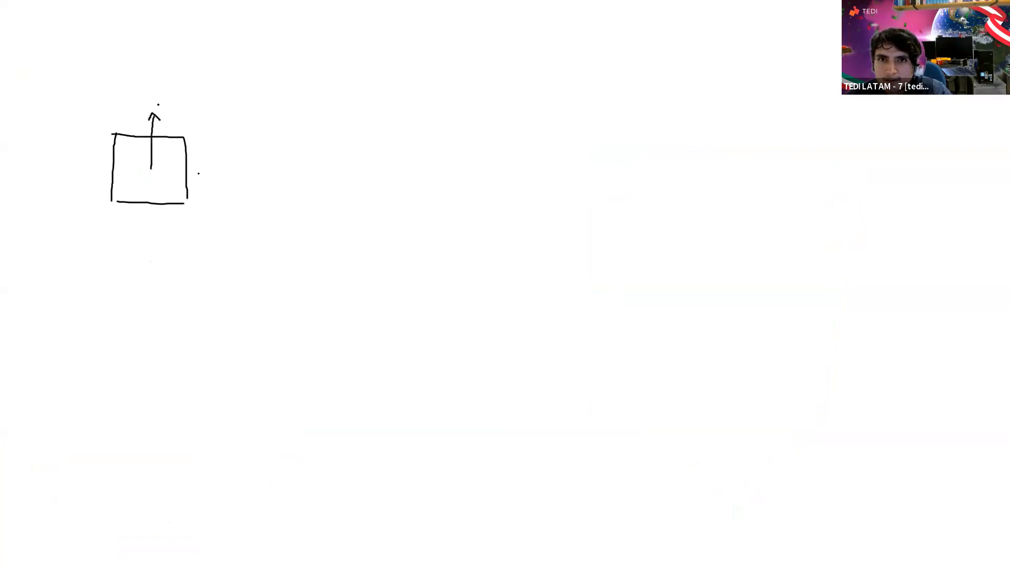
left_click_drag(166, 100, 163, 109)
mouse_move(92, 164)
left_mouse_down()
mouse_move(150, 167)
mouse_move(92, 160)
left_mouse_up()
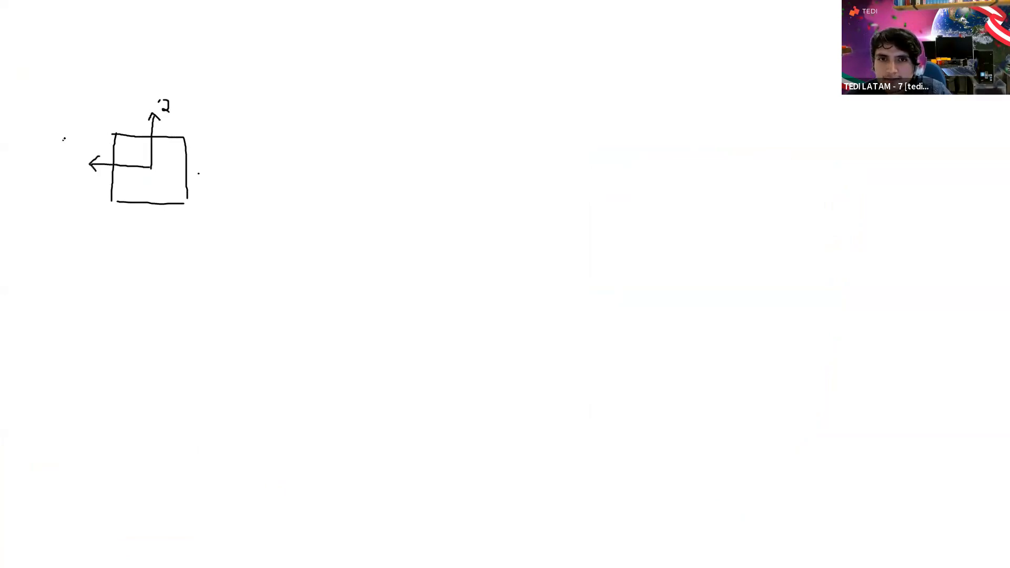
left_click_drag(68, 148, 66, 150)
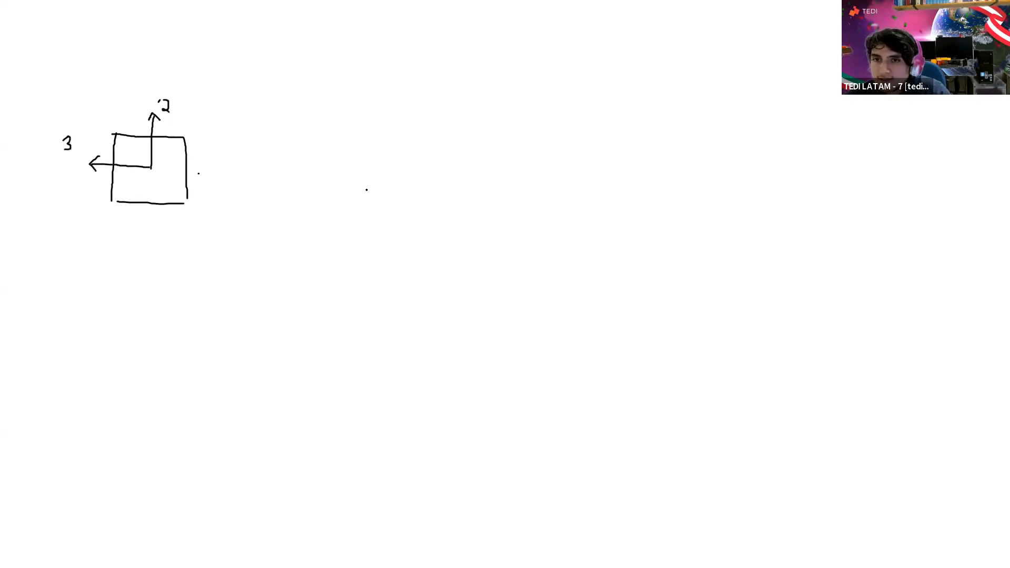
Sketch a tall column prism in 3-D beside the section, with local axis arrows labelled 2 and 3 on its top face
left_click_drag(336, 208, 415, 169)
left_click_drag(335, 207, 412, 232)
left_click_drag(414, 167, 474, 192)
left_click_drag(404, 236, 488, 200)
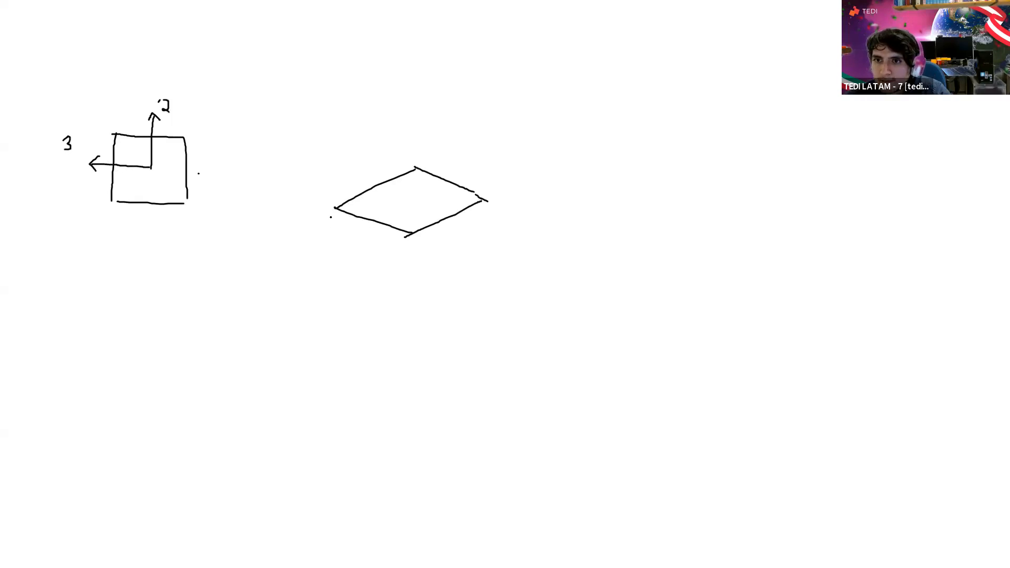
left_click_drag(335, 205, 344, 393)
left_click_drag(411, 234, 412, 431)
left_click_drag(485, 199, 494, 451)
mouse_move(344, 385)
left_mouse_down()
mouse_move(344, 471)
mouse_move(389, 497)
left_mouse_up()
mouse_move(412, 426)
left_mouse_down()
mouse_move(402, 511)
mouse_move(498, 465)
left_mouse_up()
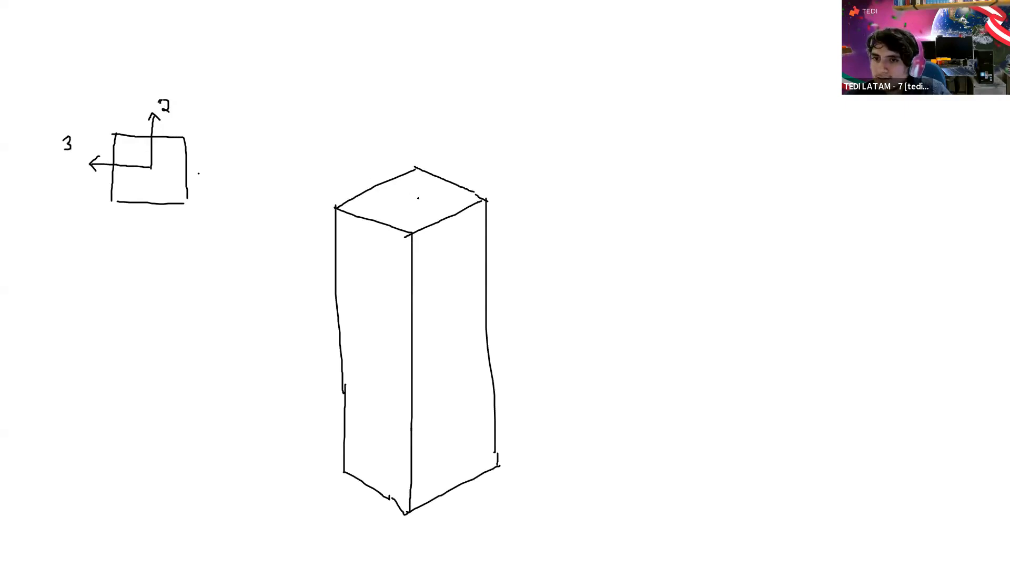
mouse_move(411, 198)
left_mouse_down()
mouse_move(494, 172)
mouse_move(489, 183)
mouse_move(510, 180)
left_mouse_up()
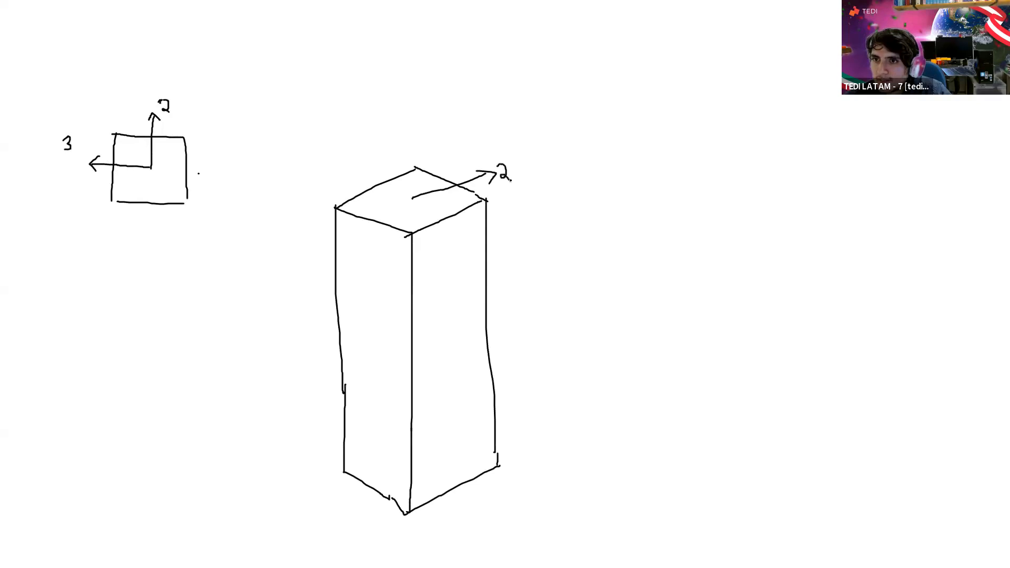
mouse_move(412, 198)
left_mouse_down()
mouse_move(378, 155)
mouse_move(358, 143)
mouse_move(350, 158)
left_mouse_up()
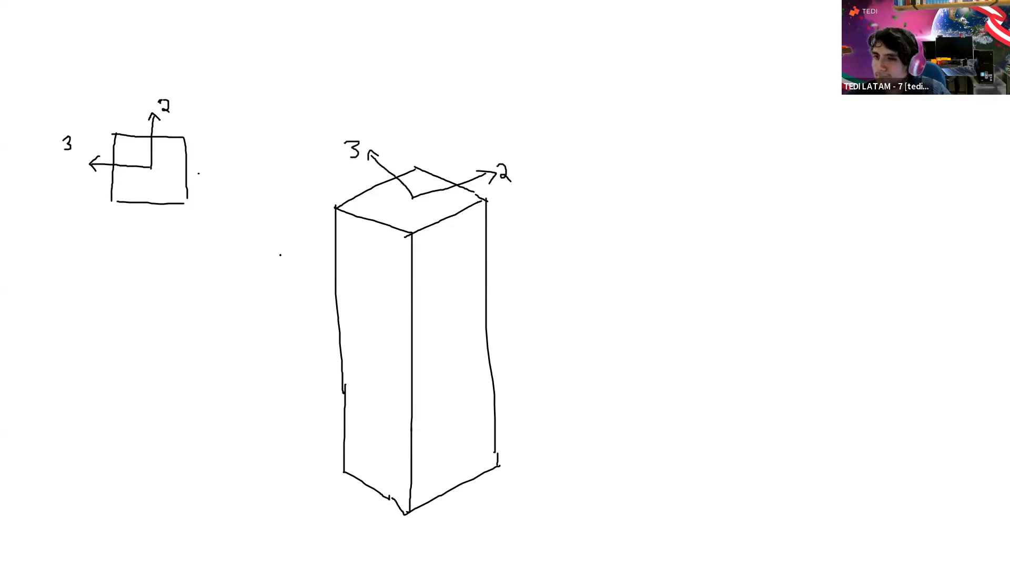
Draw a red curved moment arrow around axis 3 of the column and label it M3
left_click(50, 557)
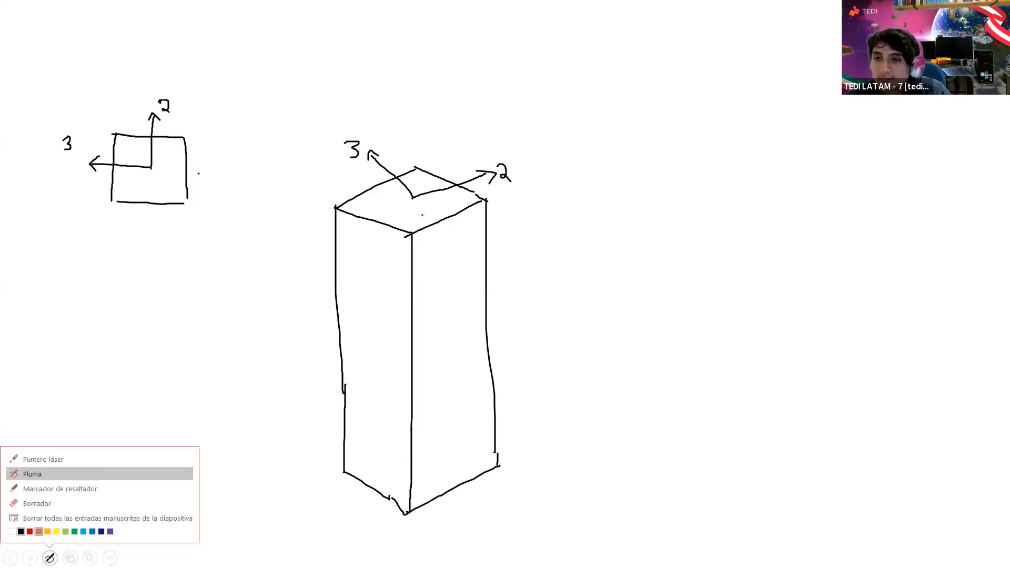
left_click(39, 531)
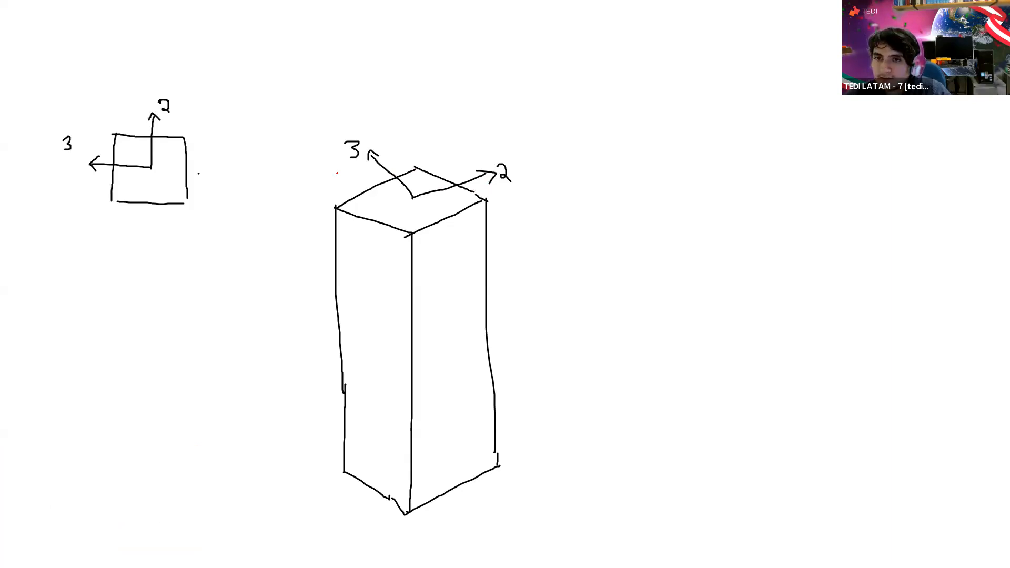
mouse_move(330, 184)
left_mouse_down()
mouse_move(348, 143)
mouse_move(374, 135)
mouse_move(386, 164)
left_mouse_up()
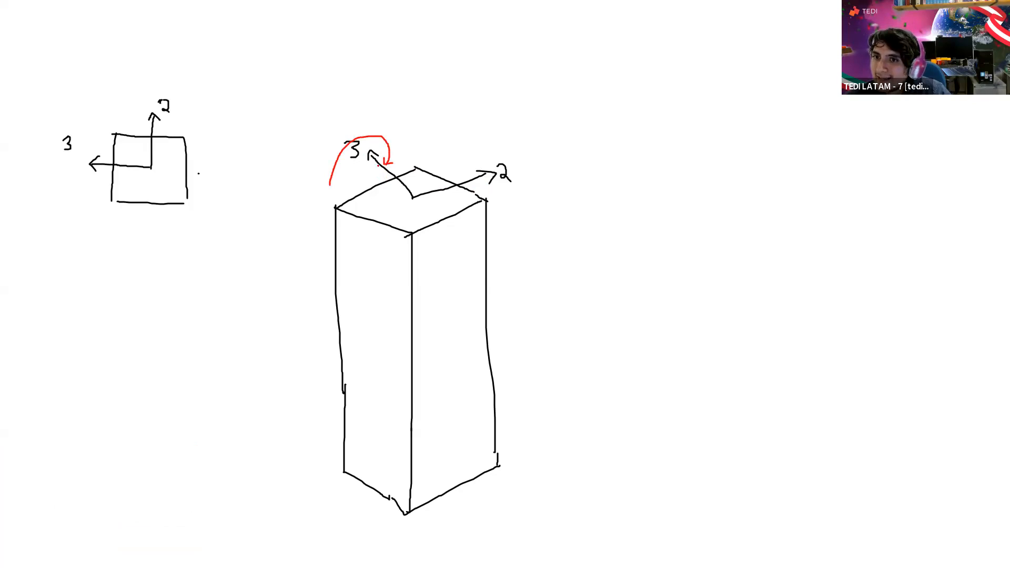
mouse_move(366, 109)
left_mouse_down()
mouse_move(363, 124)
mouse_move(371, 112)
mouse_move(377, 126)
left_mouse_up()
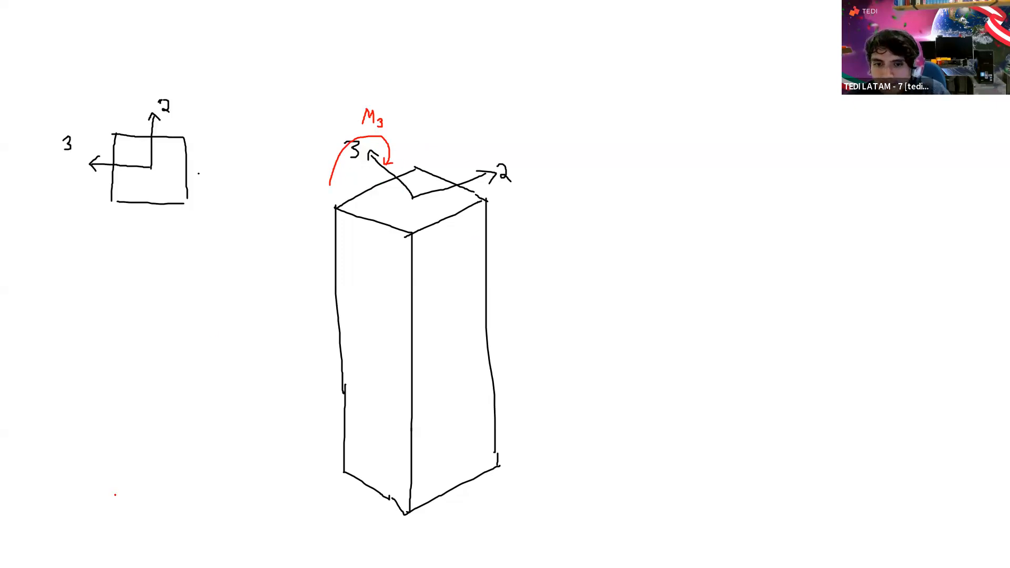
Draw a blue curved moment arrow around axis 2 of the column and label it M2
left_click(50, 557)
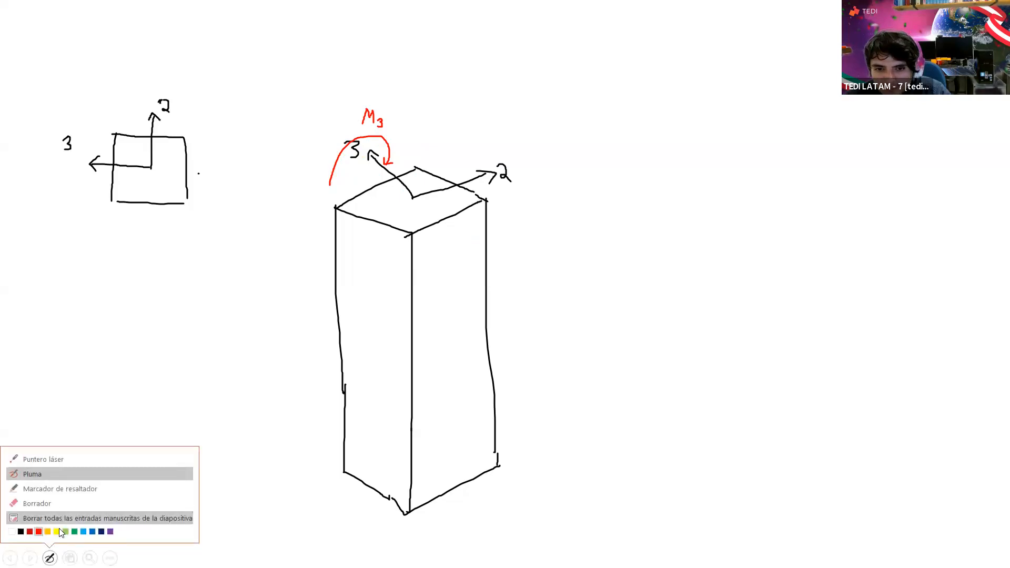
left_click(92, 533)
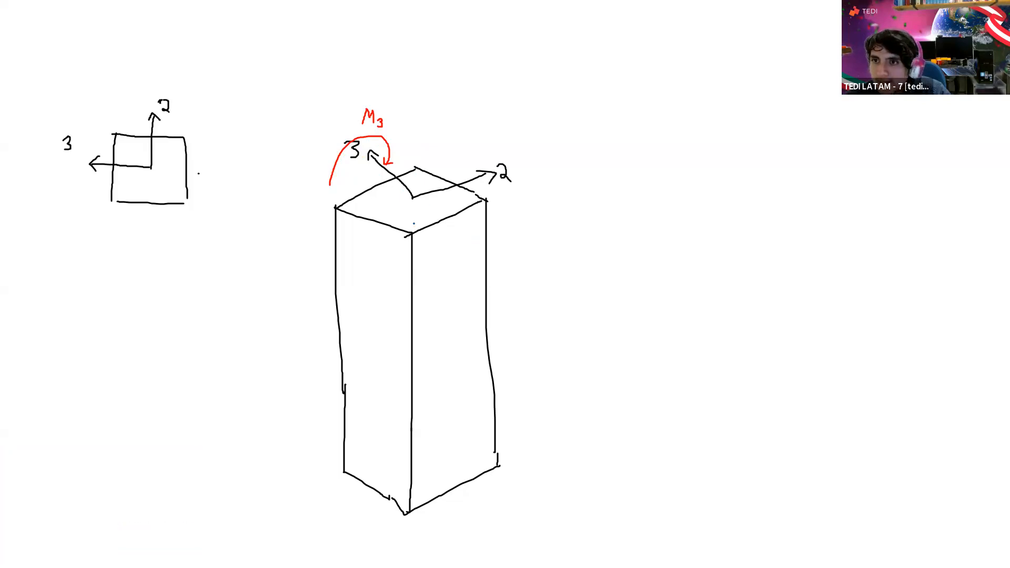
mouse_move(459, 164)
left_mouse_down()
mouse_move(462, 173)
mouse_move(479, 152)
mouse_move(515, 182)
mouse_move(503, 208)
left_mouse_up()
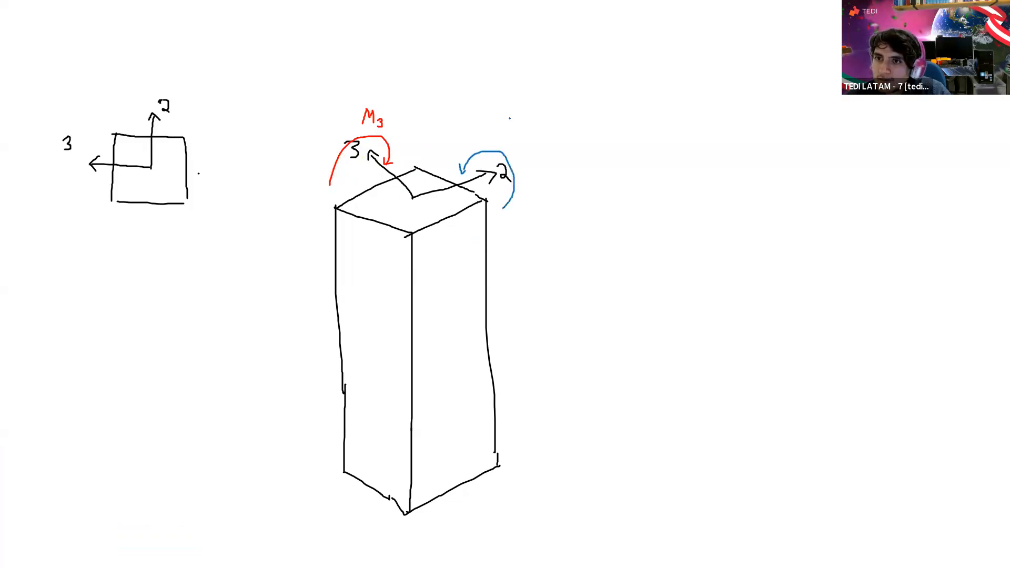
left_click_drag(501, 127, 514, 139)
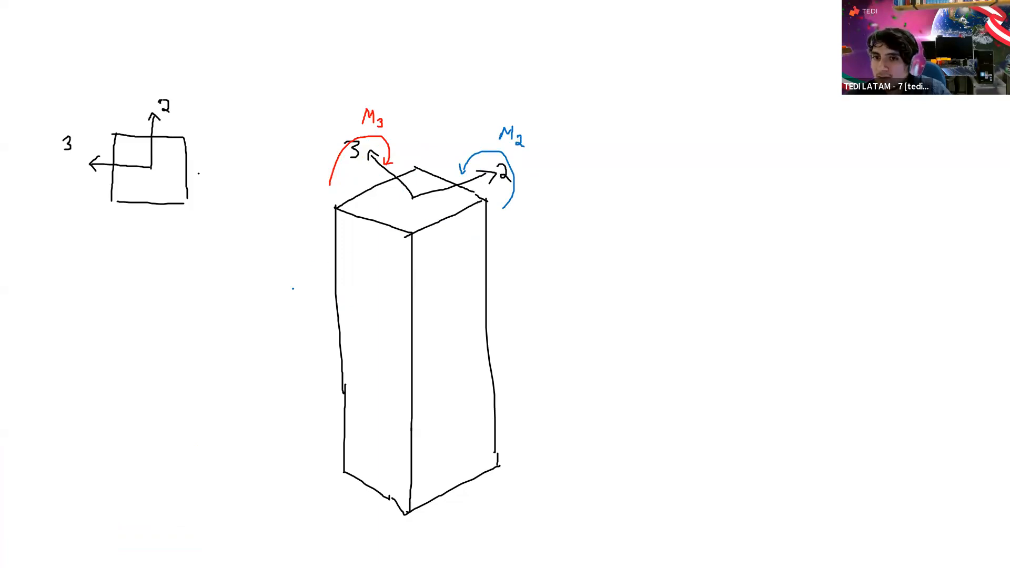
Draw the column's shear force arrows along the local axes, a blue one labelled V2 and a red one labelled V3
left_click_drag(268, 301, 372, 242)
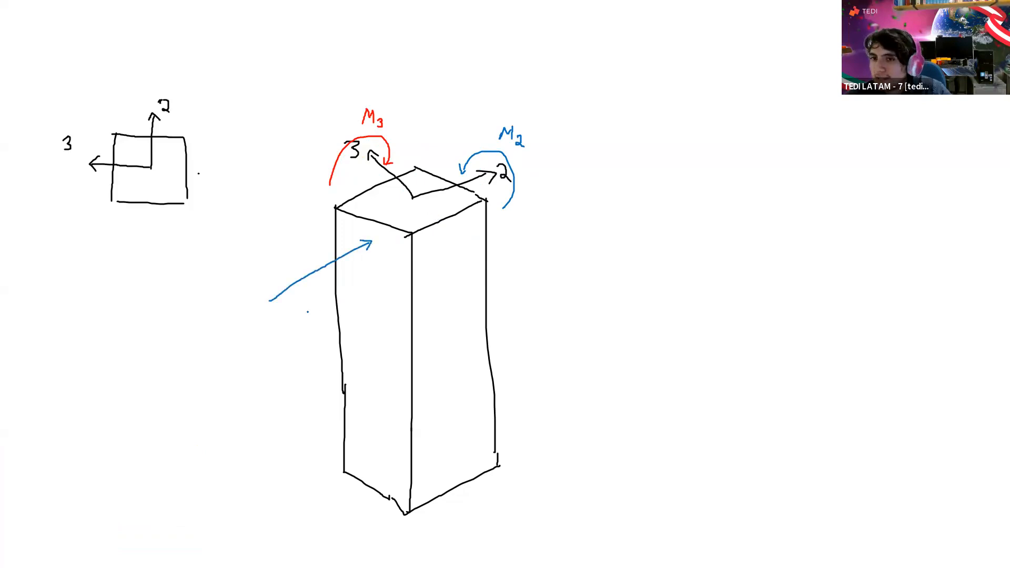
mouse_move(264, 266)
left_mouse_down()
mouse_move(271, 276)
mouse_move(280, 261)
mouse_move(281, 278)
left_mouse_up()
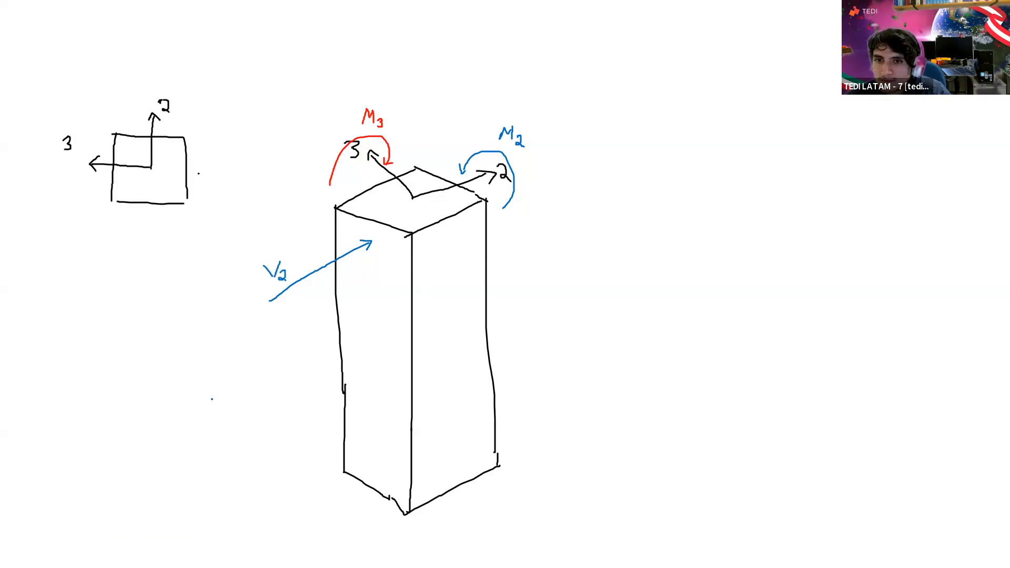
left_click(49, 558)
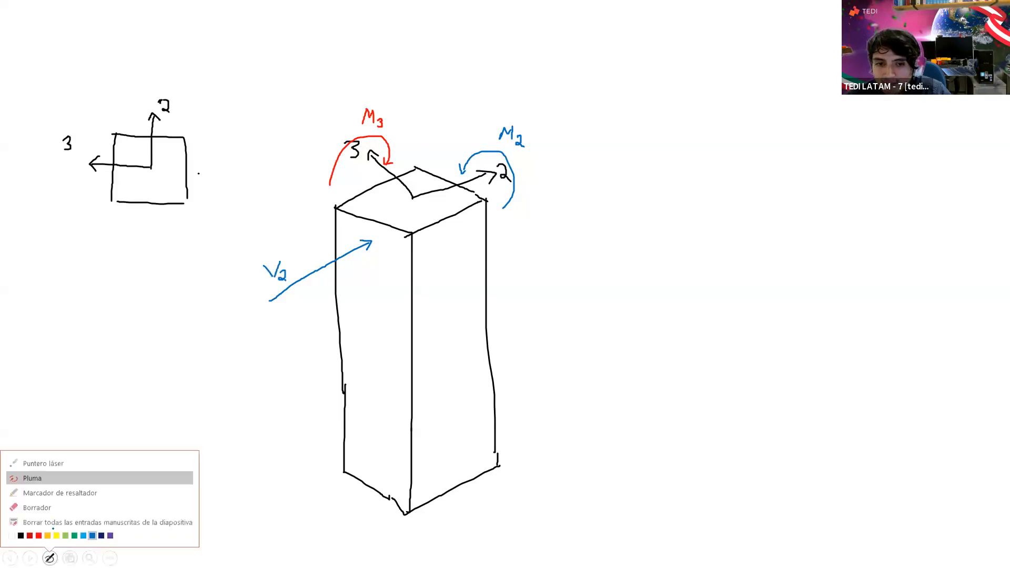
left_click(40, 532)
mouse_move(438, 250)
left_mouse_down()
mouse_move(459, 235)
mouse_move(503, 292)
mouse_move(520, 298)
mouse_move(525, 281)
mouse_move(527, 302)
left_mouse_up()
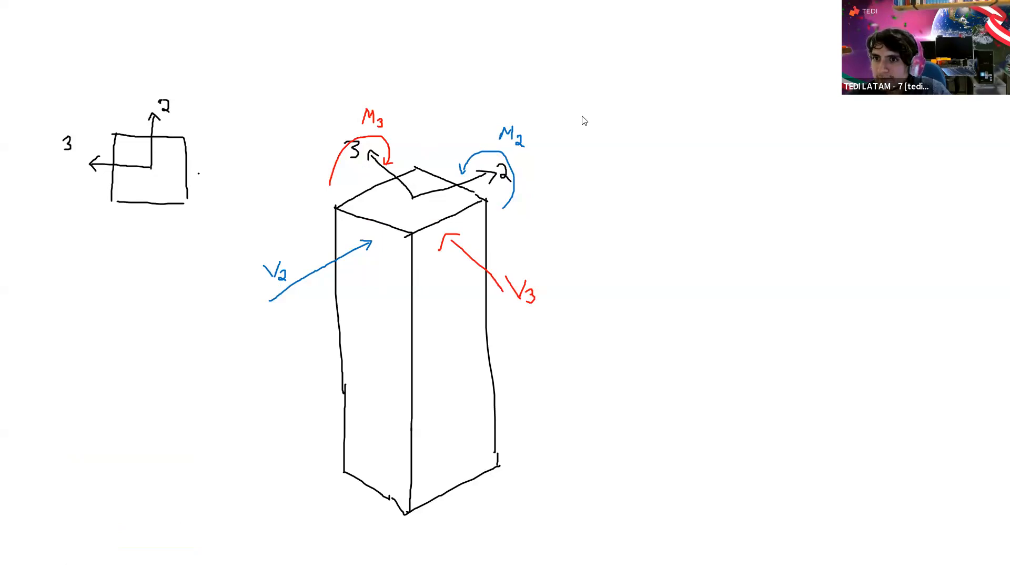
Switch to SAP2000 and examine the Moment 3-3 diagram of 1.2CM+1.6CV on the building's upper storeys
key("alt+Tab")
key("Escape")
key("Escape")
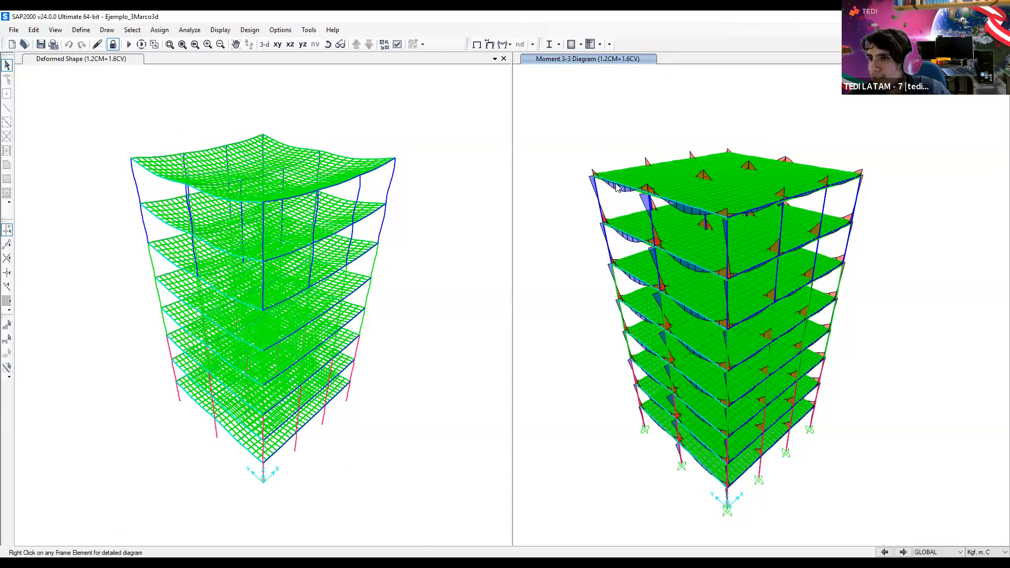
mouse_move(740, 221)
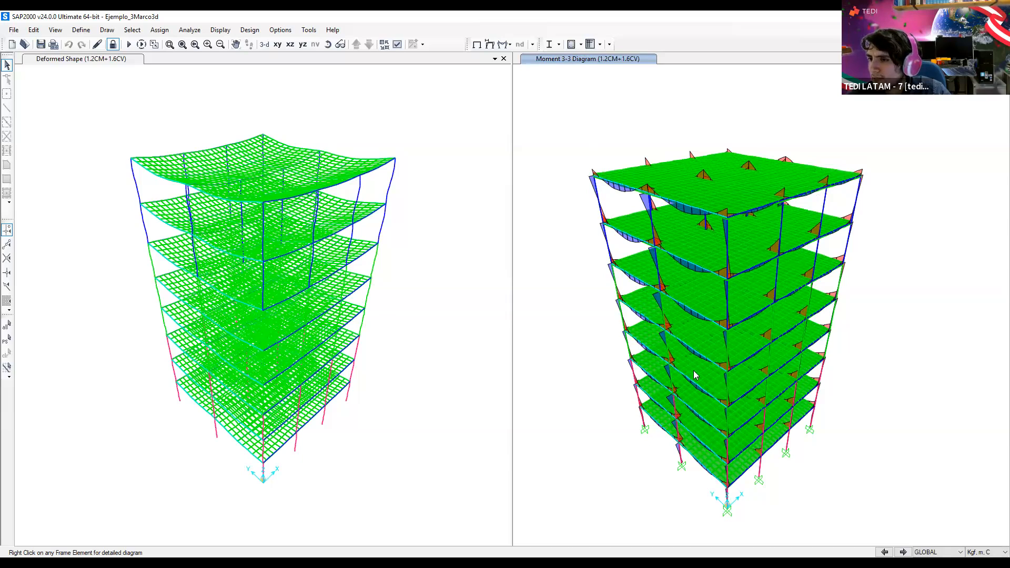
left_click(169, 44)
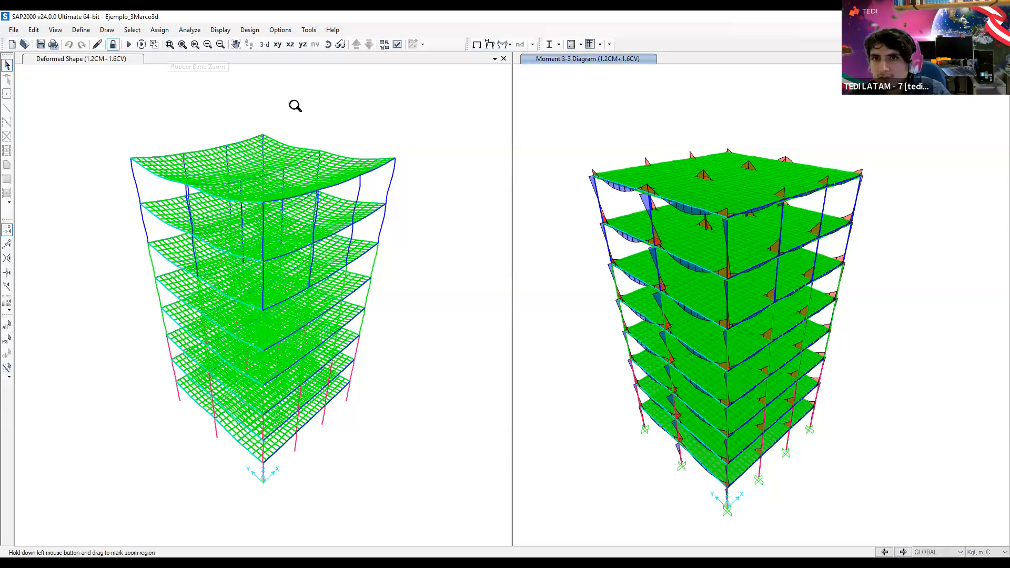
left_click_drag(582, 144, 808, 250)
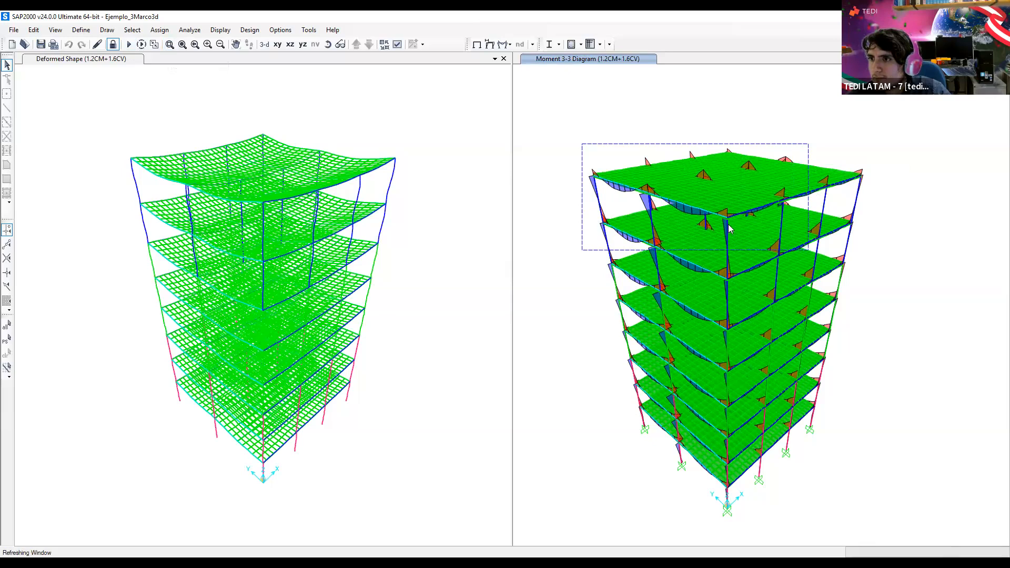
middle_click_drag(772, 365, 656, 284)
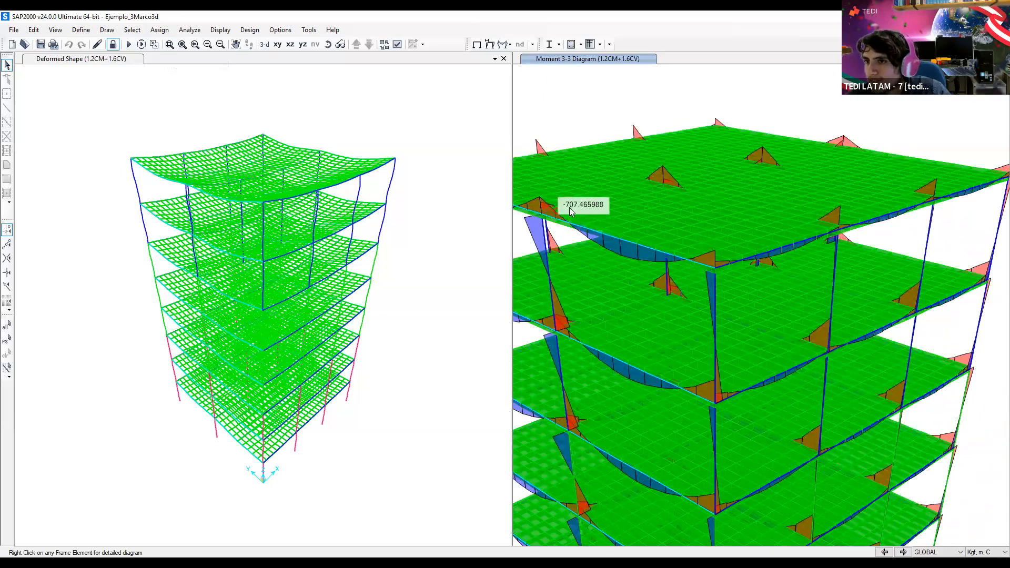
mouse_move(648, 190)
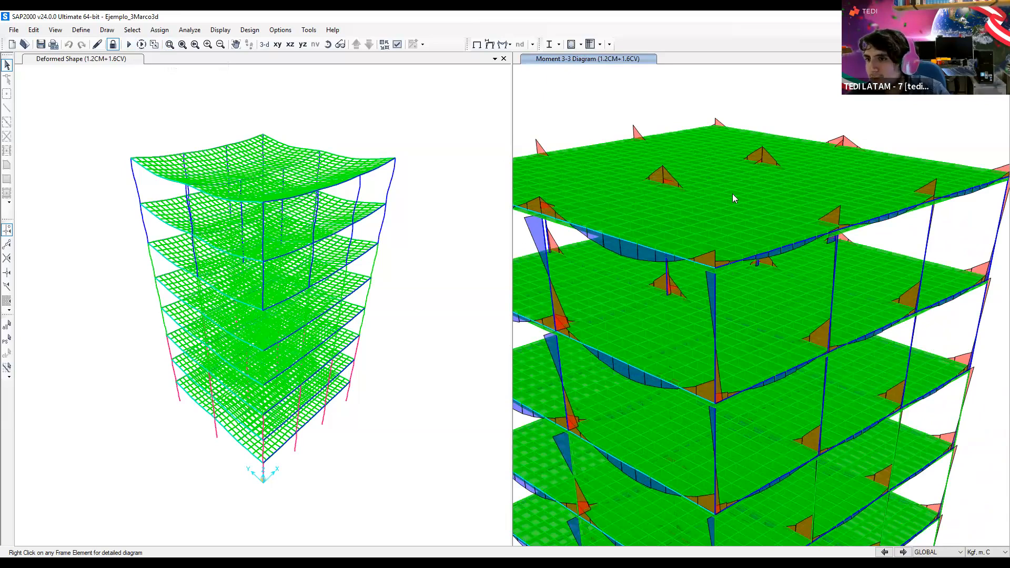
middle_click_drag(599, 115, 638, 120)
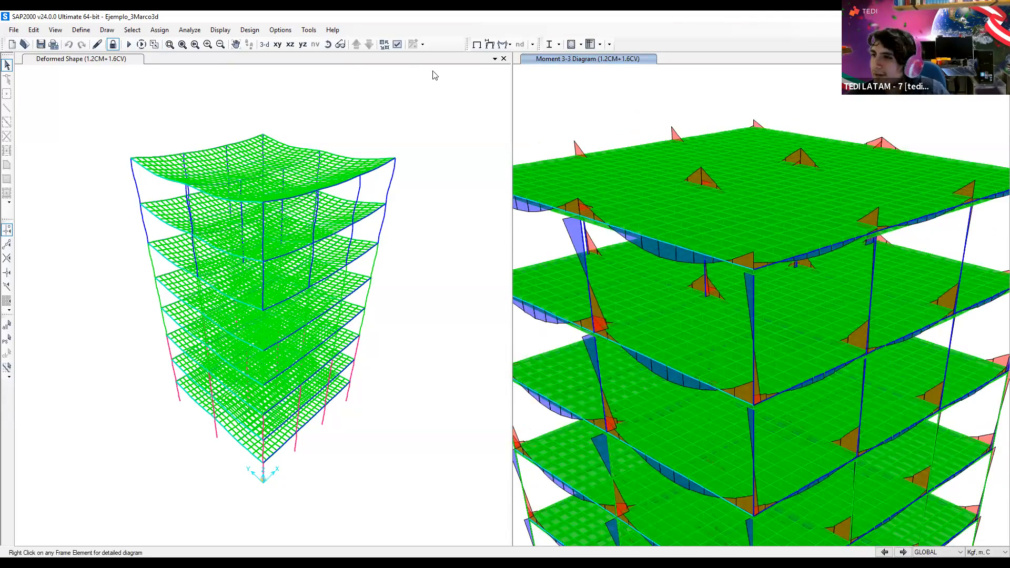
Open the frame section definition of Viga-T2 to view its dimensions and local axes
left_click(79, 30)
mouse_move(127, 61)
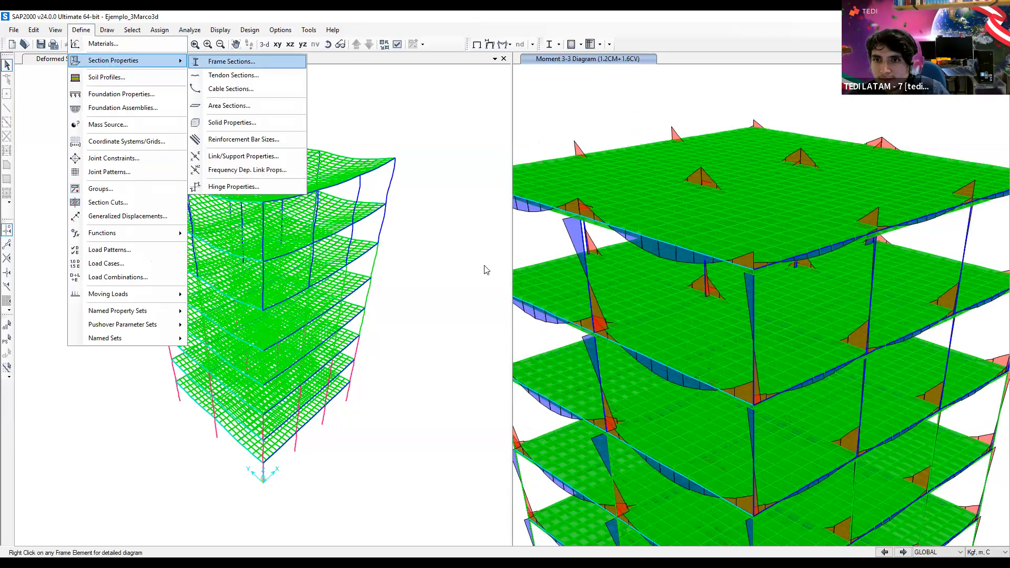
key("Return")
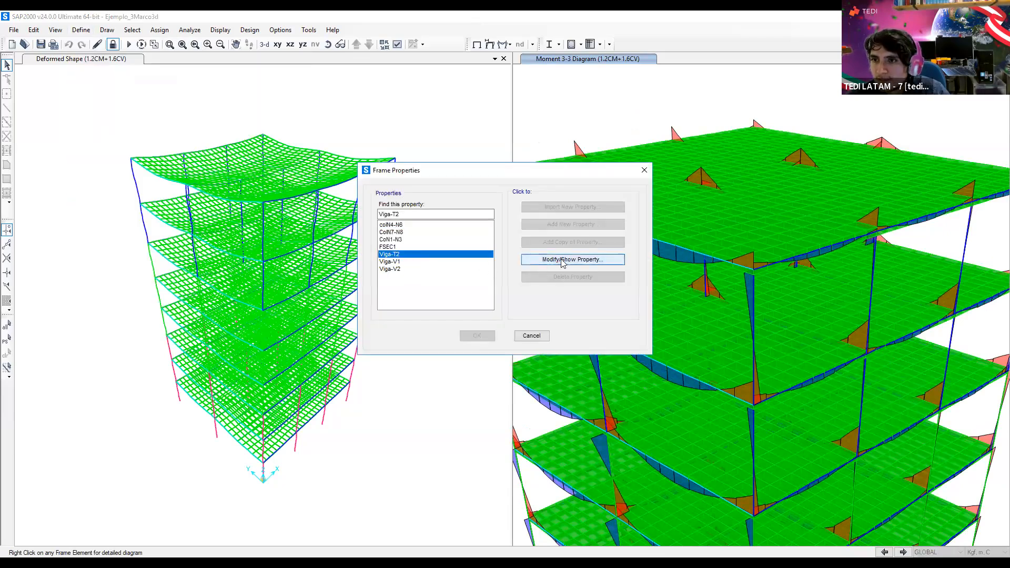
left_click(563, 261)
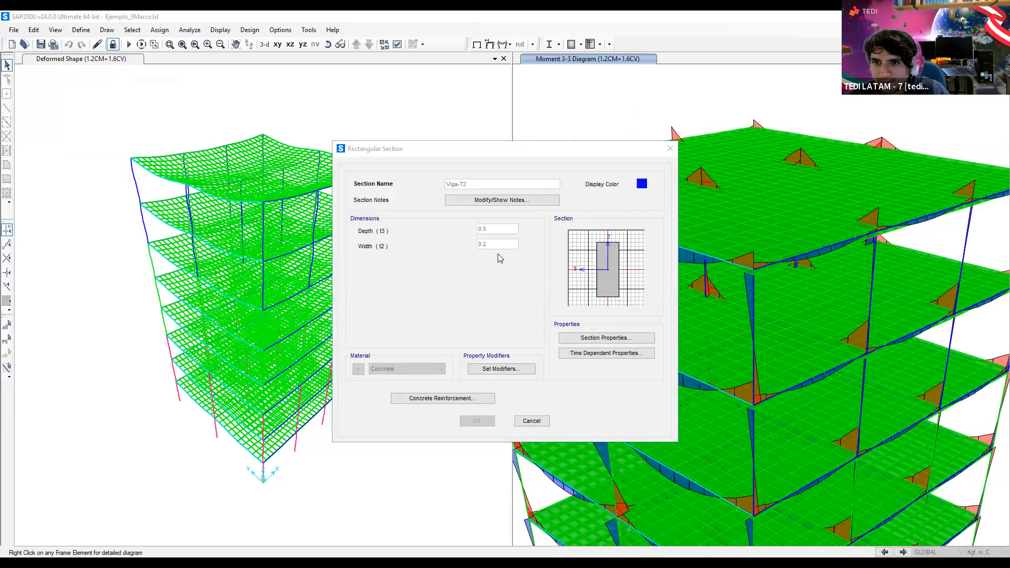
Switch back to the slide sketch and erase the column drawing and the old section outline, keeping the axis 2 arrow
key("alt+Tab")
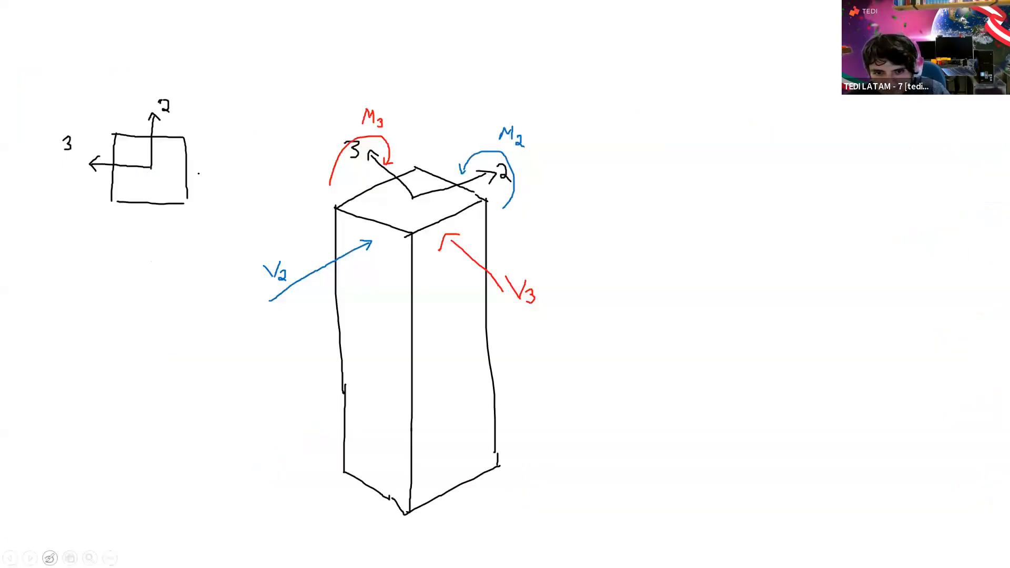
left_click(49, 558)
left_click(37, 503)
mouse_move(429, 497)
left_mouse_down()
mouse_move(506, 485)
mouse_move(470, 449)
mouse_move(510, 349)
mouse_move(446, 326)
mouse_move(420, 270)
mouse_move(490, 311)
mouse_move(501, 126)
mouse_move(489, 179)
mouse_move(501, 198)
mouse_move(366, 162)
mouse_move(384, 115)
mouse_move(443, 205)
mouse_move(289, 276)
mouse_move(271, 269)
mouse_move(207, 180)
mouse_move(184, 169)
mouse_move(129, 204)
mouse_move(103, 195)
mouse_move(85, 166)
mouse_move(67, 165)
left_mouse_up()
Draw a tall, narrow beam section in black around axis 2, with the axis 3 arrow starting at its centre
left_click(50, 558)
left_click(22, 531)
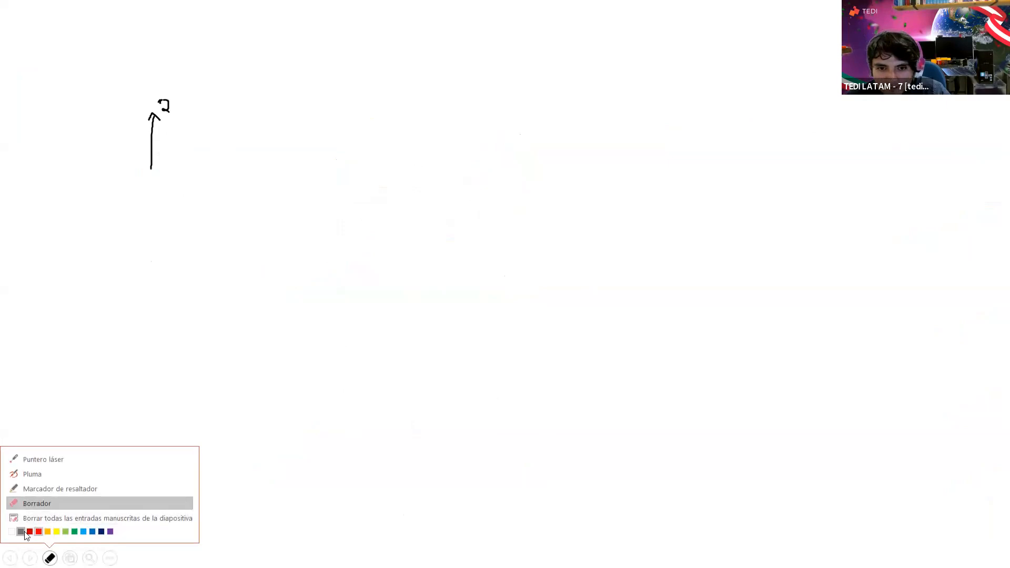
mouse_move(126, 141)
left_mouse_down()
mouse_move(178, 142)
mouse_move(121, 169)
mouse_move(120, 261)
left_mouse_up()
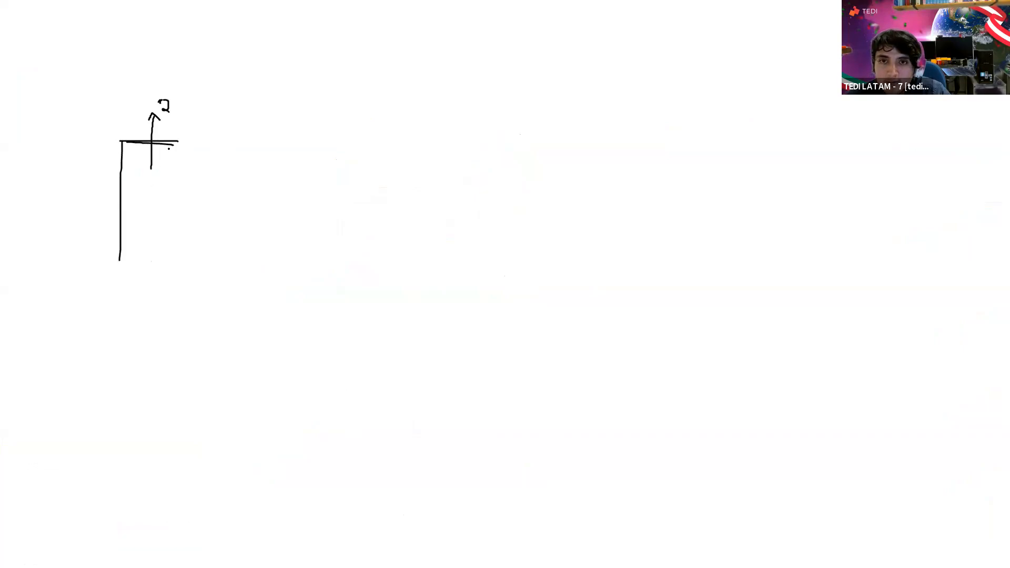
left_click_drag(180, 141, 181, 250)
left_click_drag(121, 257, 179, 254)
mouse_move(153, 158)
left_mouse_down()
mouse_move(141, 204)
mouse_move(72, 210)
left_mouse_up()
Label the beam section's horizontal axis 3, erasing the stray stroke beside it
left_click_drag(47, 170, 54, 186)
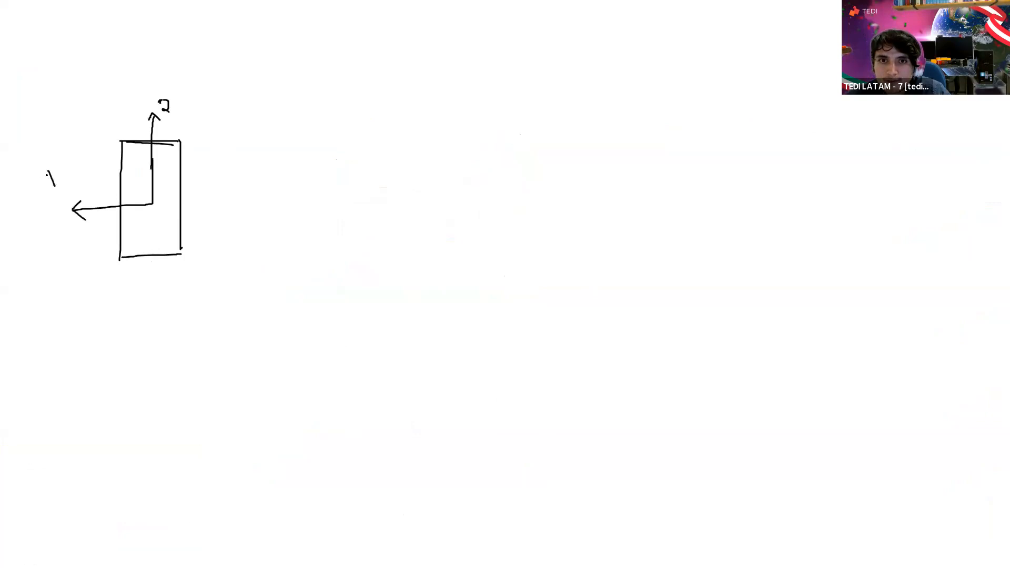
left_click(49, 557)
left_click(27, 506)
left_click(51, 179)
left_click(50, 558)
left_click(27, 477)
left_click_drag(61, 181, 61, 191)
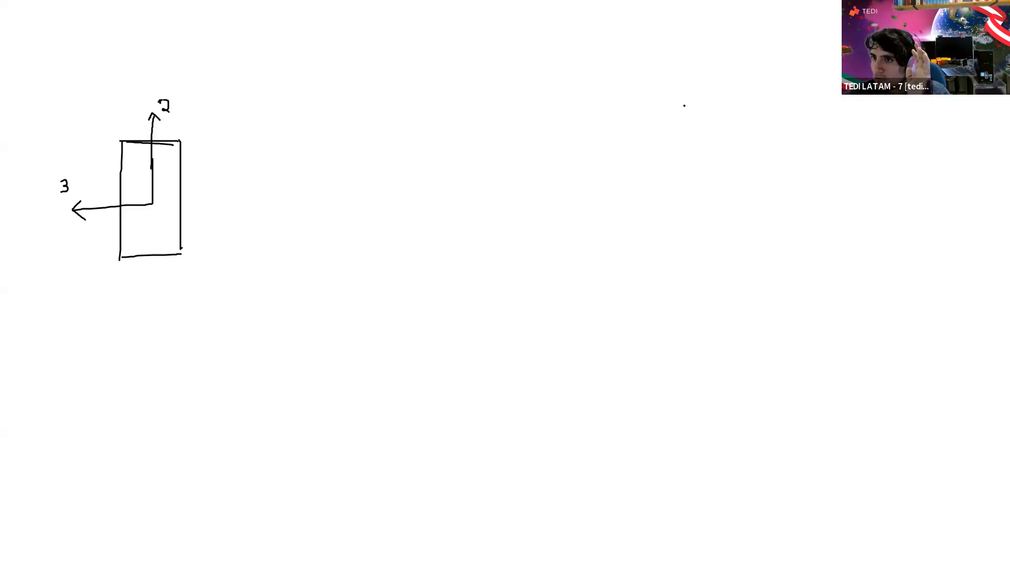
Return to SAP2000, close the Viga-T2 section definition and widen the Moment 3-3 Diagram view around the upper edge beams
key("Escape")
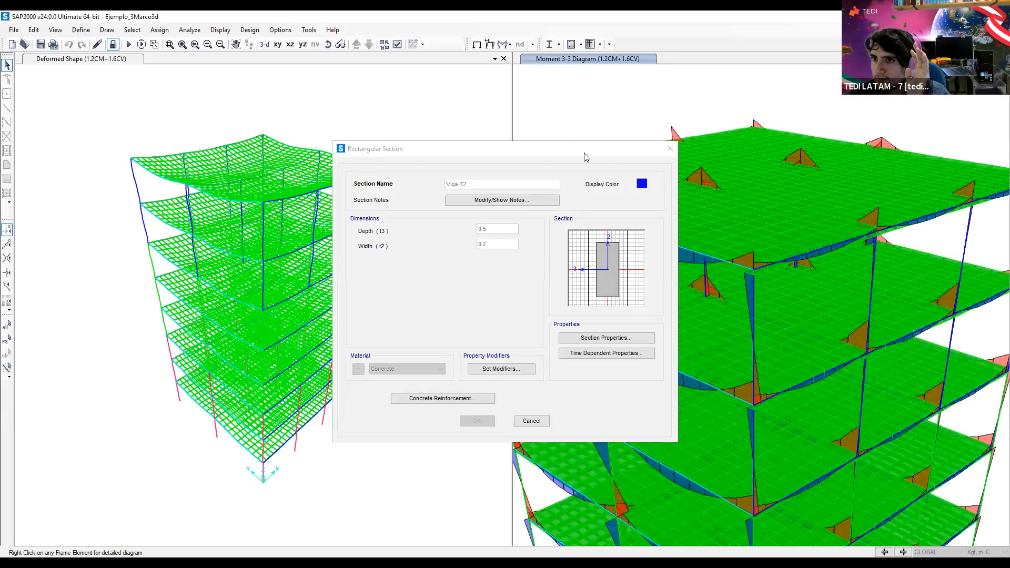
key("Escape")
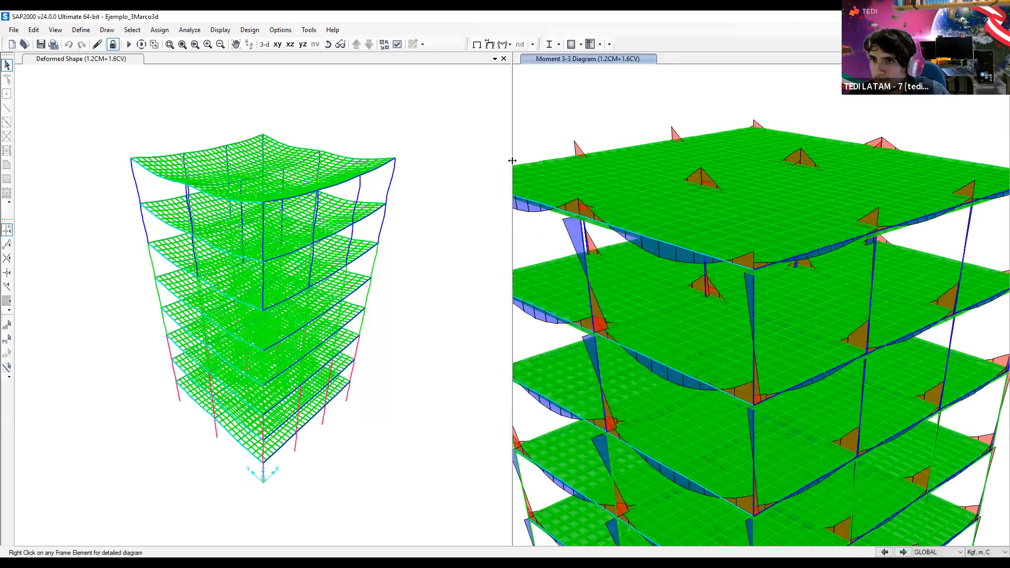
left_click_drag(367, 155, 349, 155)
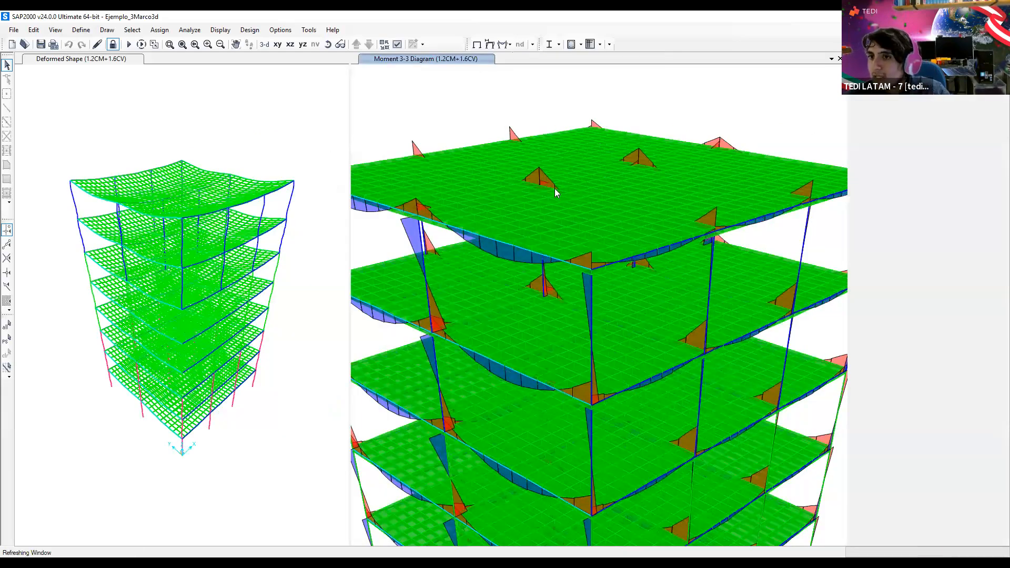
scroll(589, 271, "up", 1)
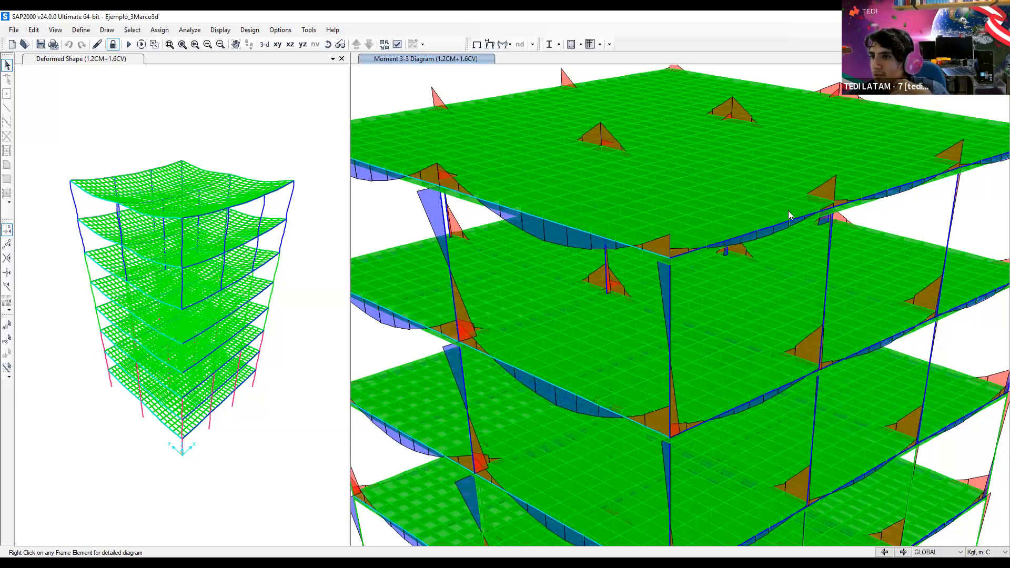
mouse_move(765, 247)
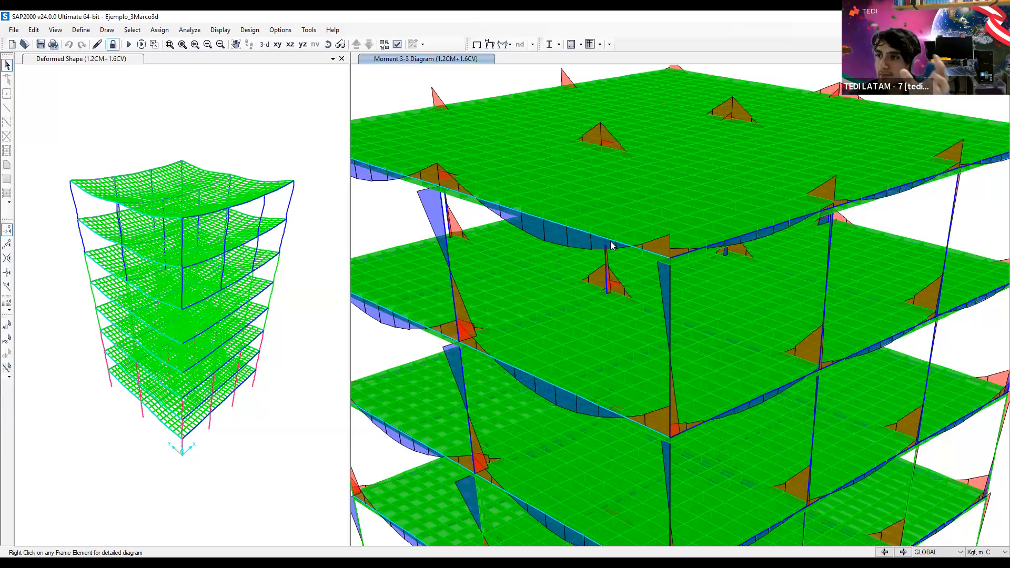
middle_click_drag(389, 202, 513, 215)
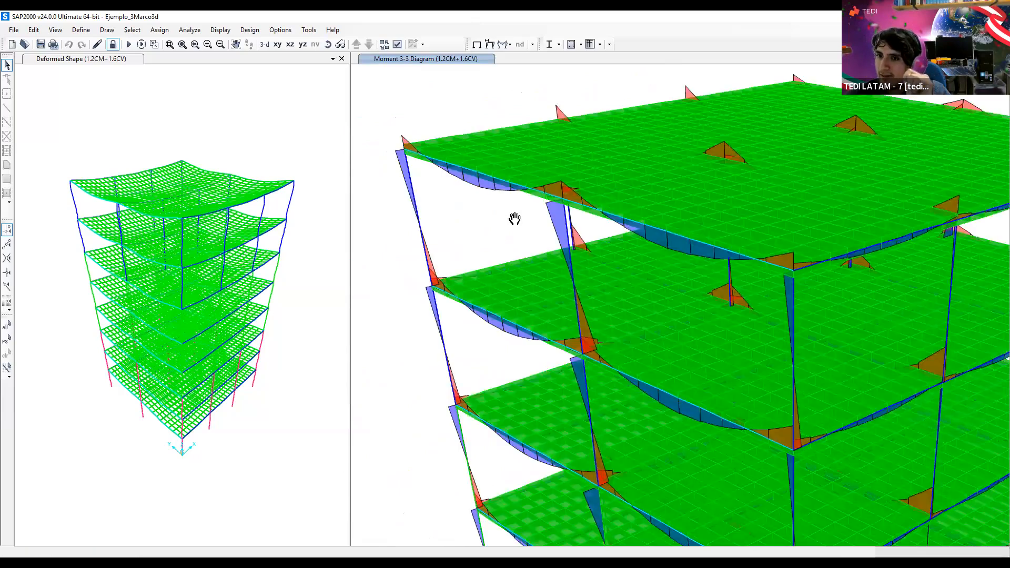
Examine the moment 3-3 diagrams of the edge beams on the top two floors, clearing any selection made
left_click(499, 177)
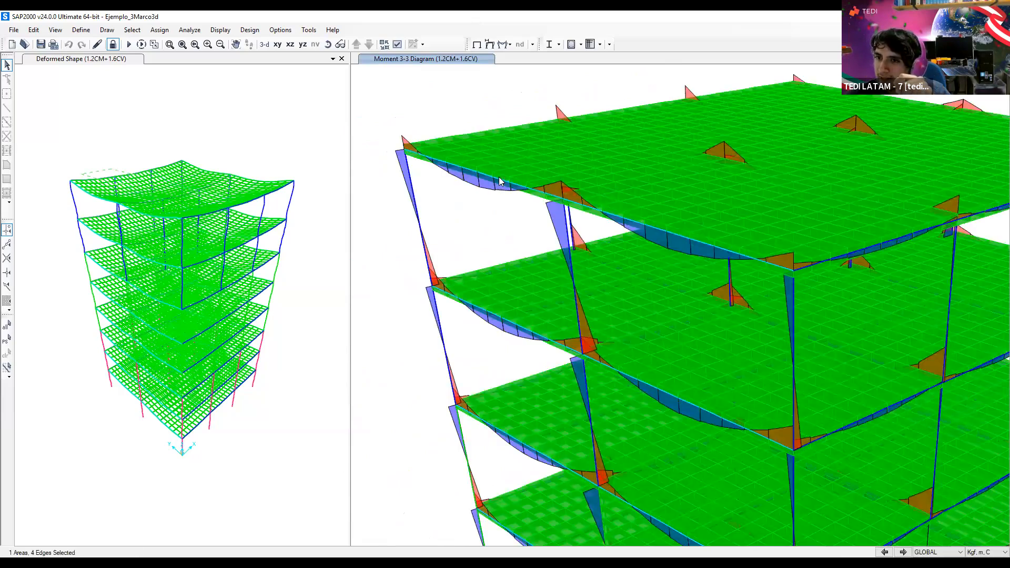
left_click(487, 285)
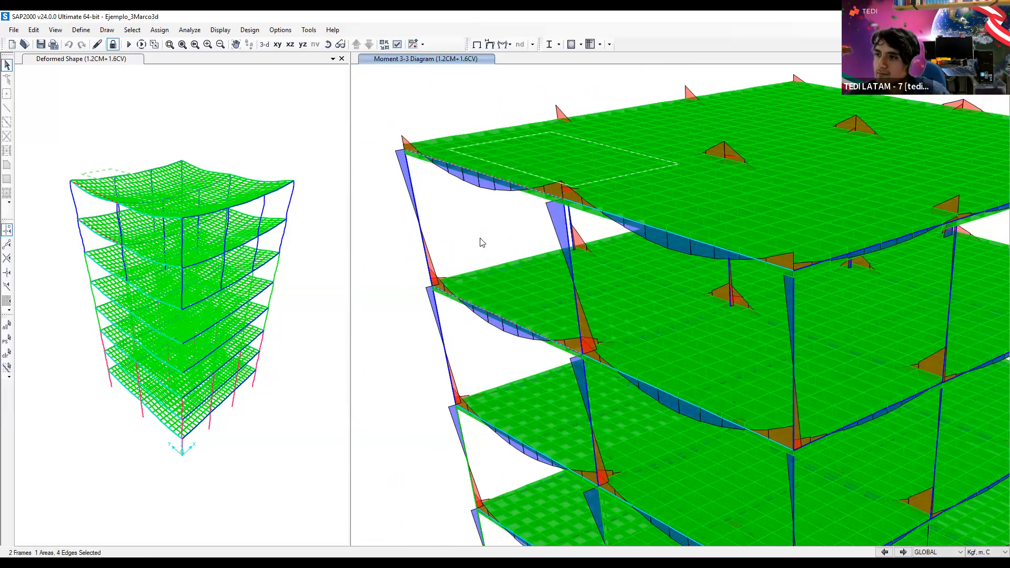
key("Escape")
mouse_move(494, 178)
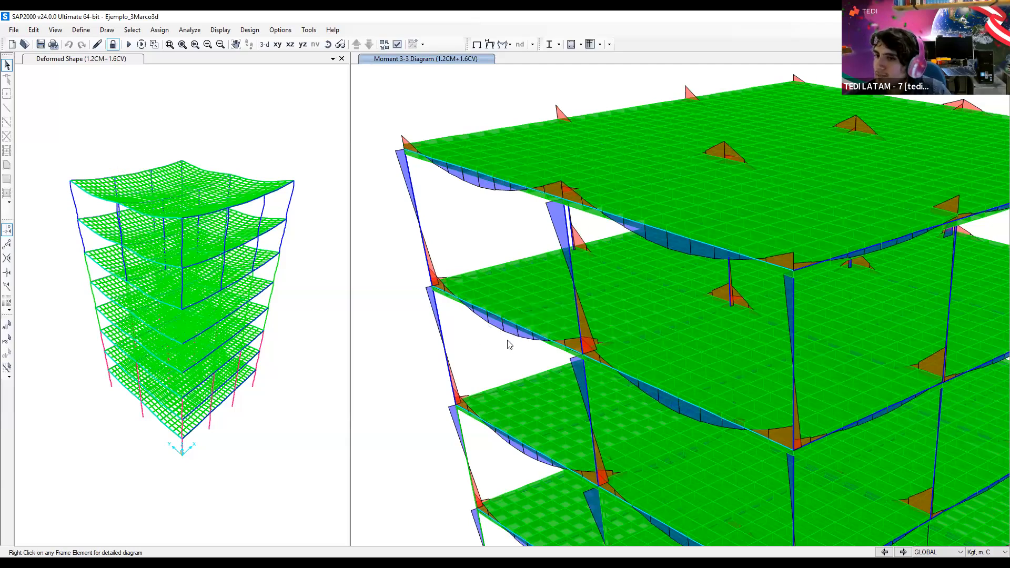
mouse_move(514, 326)
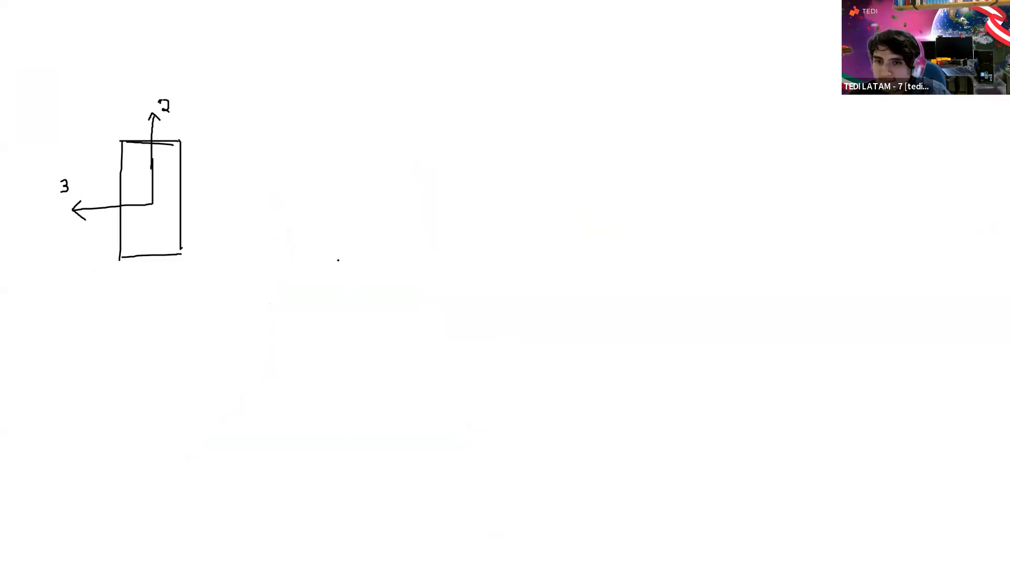
Switch to the slide sketch and draw a long rectangular beam in 3-D beside the section
left_click_drag(334, 248, 328, 351)
mouse_move(334, 248)
left_mouse_down()
mouse_move(381, 261)
mouse_move(370, 365)
left_mouse_up()
left_click_drag(335, 246, 624, 203)
left_click_drag(378, 262, 690, 215)
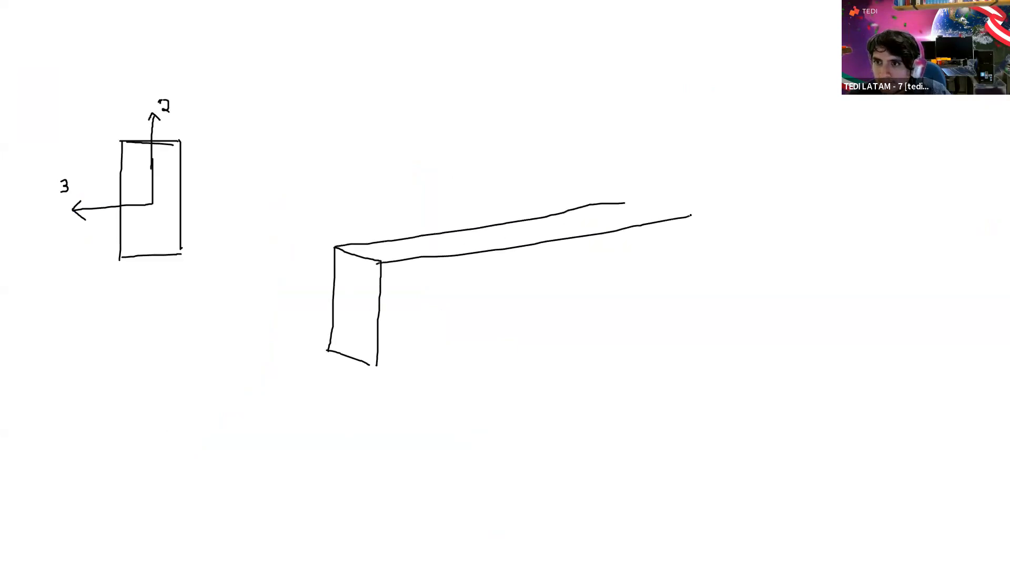
left_click_drag(618, 203, 703, 190)
left_click_drag(377, 364, 716, 294)
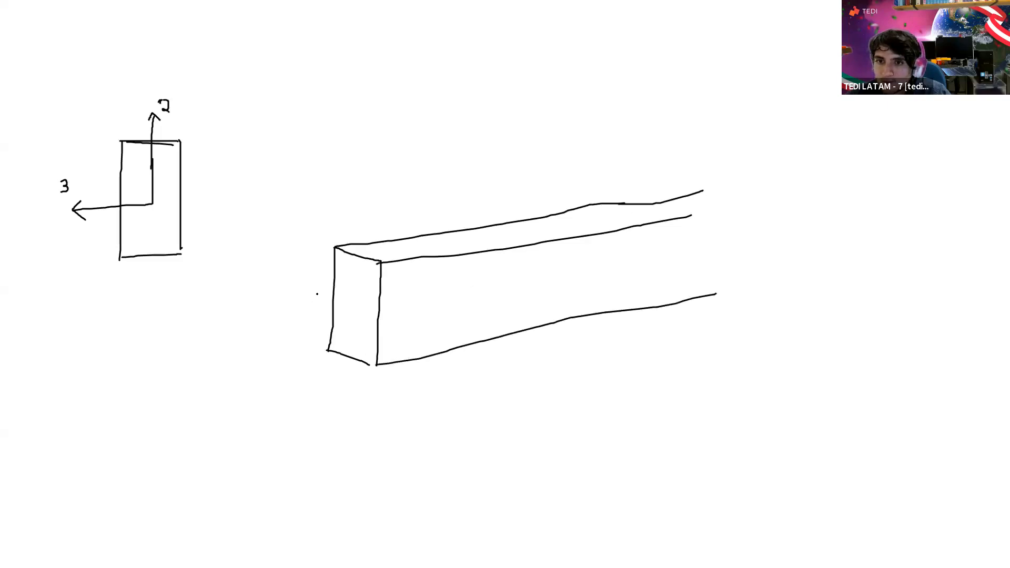
Draw local axis arrows on the 3-D beam's end face and label them 2 and 3
left_click_drag(292, 291, 360, 306)
left_click_drag(362, 209, 358, 308)
mouse_move(357, 216)
left_mouse_down()
mouse_move(376, 198)
mouse_move(378, 209)
left_mouse_up()
mouse_move(298, 286)
left_mouse_down()
mouse_move(289, 292)
mouse_move(300, 299)
mouse_move(284, 268)
left_mouse_up()
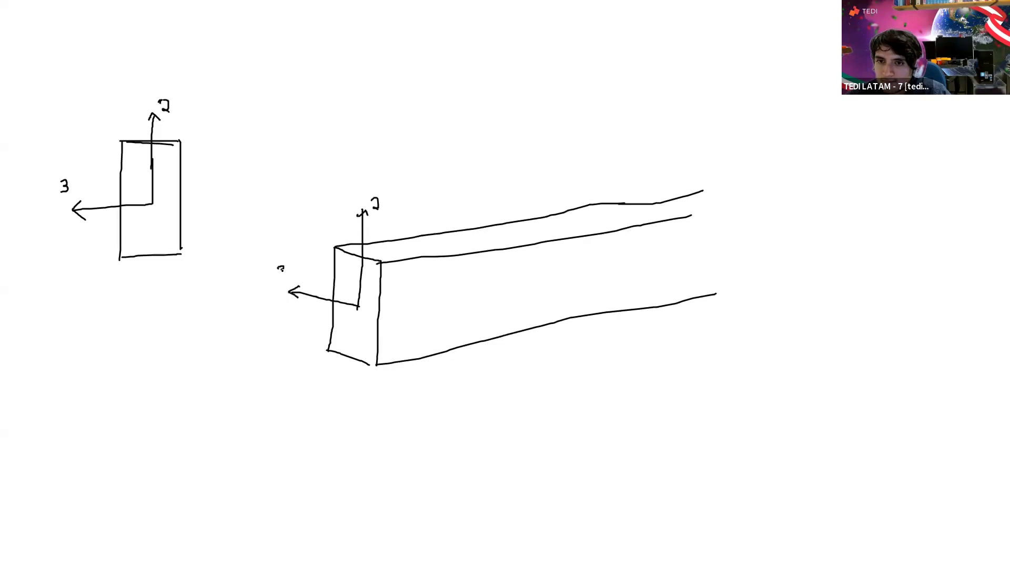
Draw a red moment arrow labelled M3 around the beam's axis 3 and a red dashed moment curve below the beam
left_click(49, 558)
left_click(39, 531)
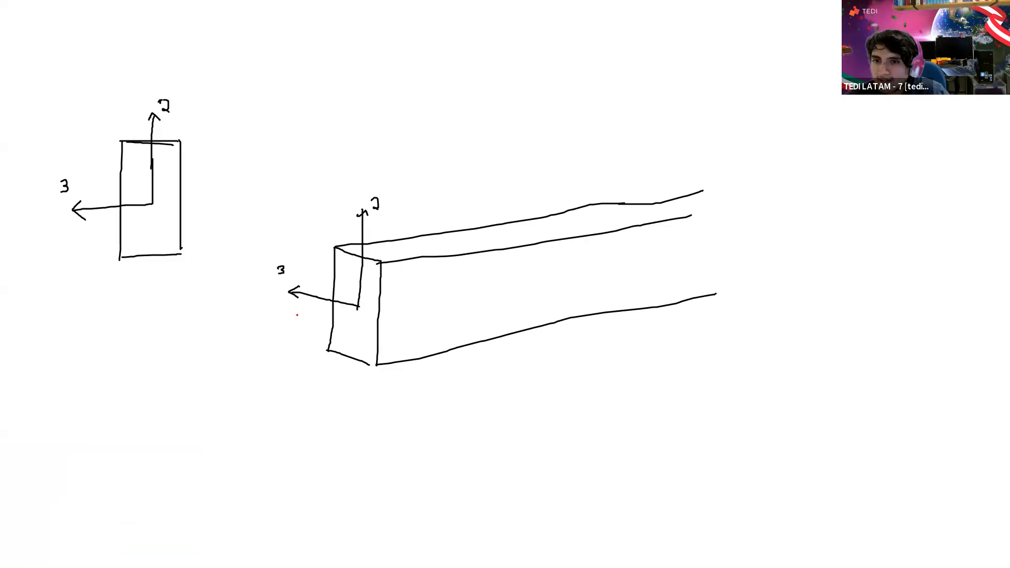
mouse_move(292, 327)
left_mouse_down()
mouse_move(310, 276)
mouse_move(322, 289)
mouse_move(310, 255)
mouse_move(315, 267)
left_mouse_up()
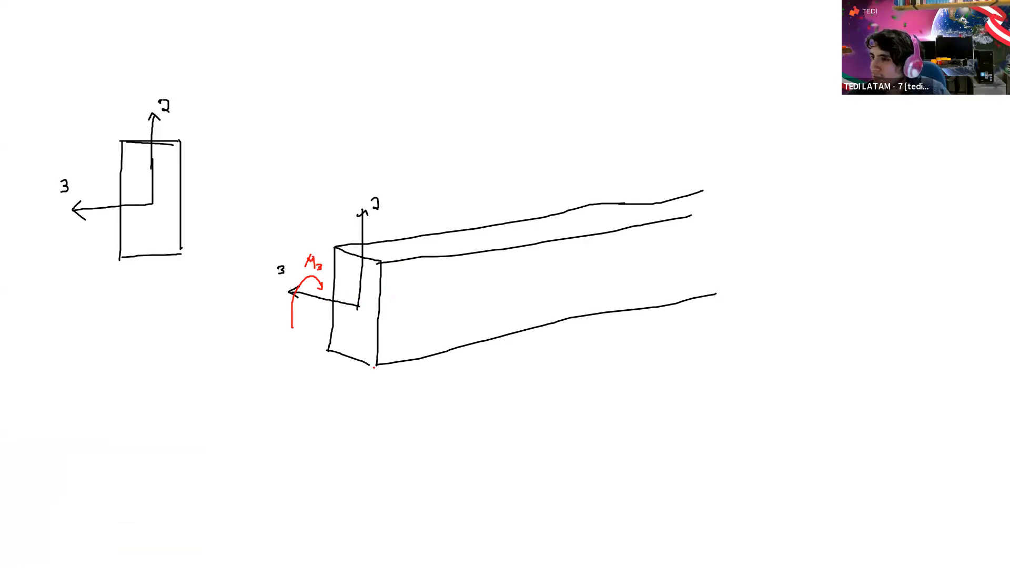
mouse_move(372, 367)
left_mouse_down()
mouse_move(400, 392)
mouse_move(494, 414)
mouse_move(546, 410)
mouse_move(639, 390)
mouse_move(678, 363)
mouse_move(720, 292)
left_mouse_up()
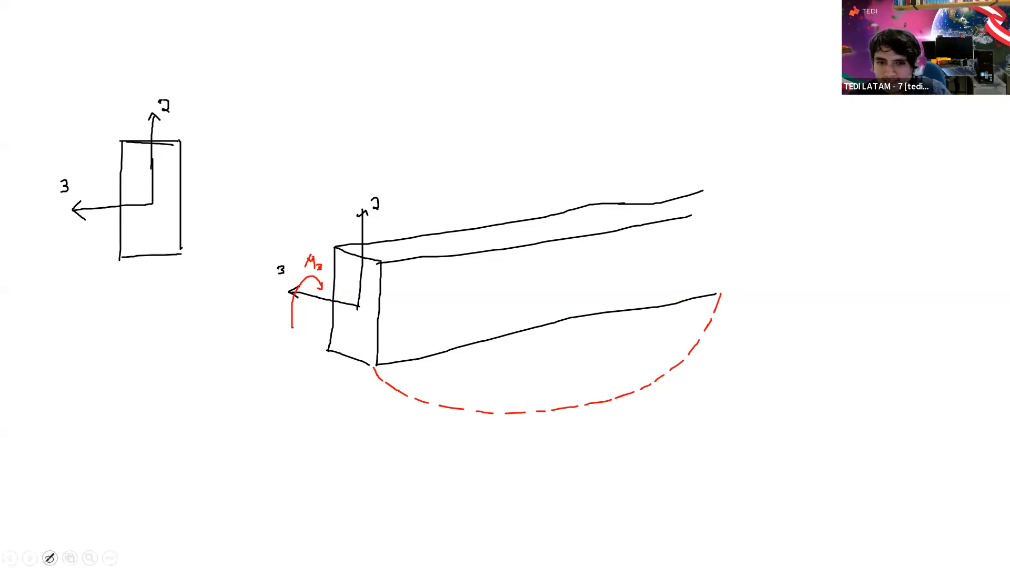
Draw a blue curved moment arrow around the beam's axis 2 and a blue dashed moment curve along its side face
left_click(49, 558)
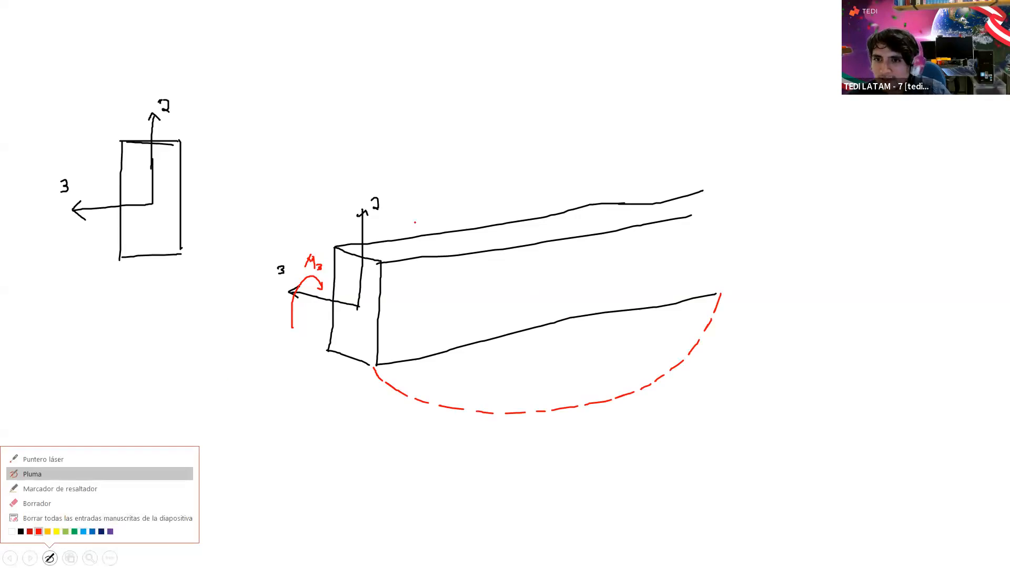
left_click(83, 532)
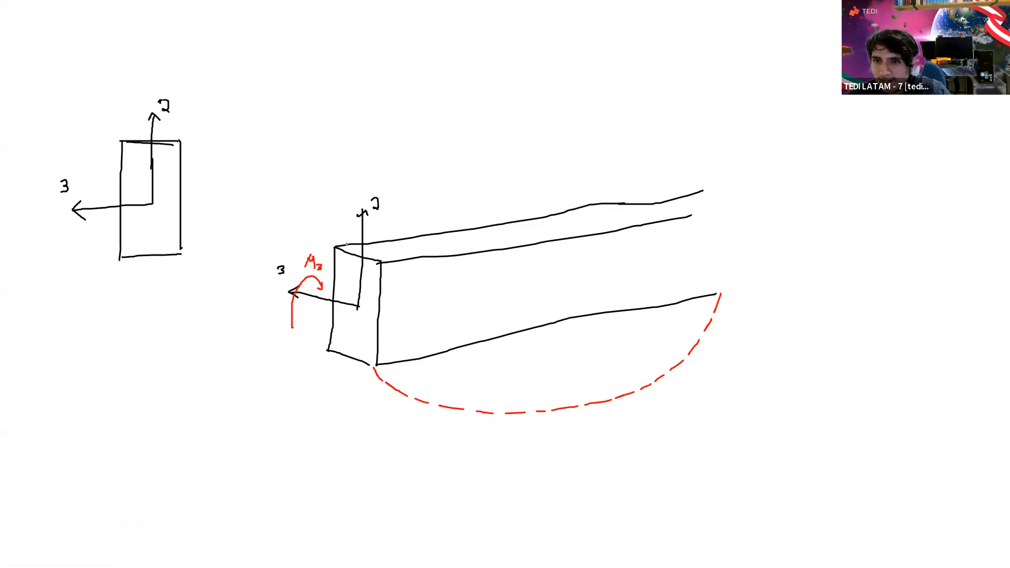
mouse_move(375, 234)
left_mouse_down()
mouse_move(400, 215)
mouse_move(378, 186)
mouse_move(386, 196)
left_mouse_up()
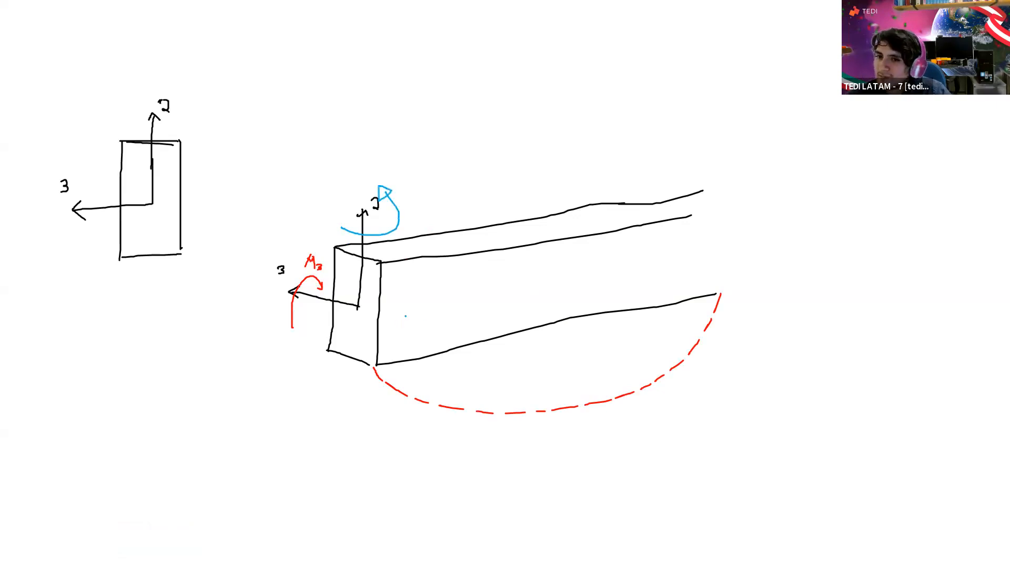
mouse_move(383, 313)
left_mouse_down()
mouse_move(541, 319)
mouse_move(671, 289)
mouse_move(726, 230)
left_mouse_up()
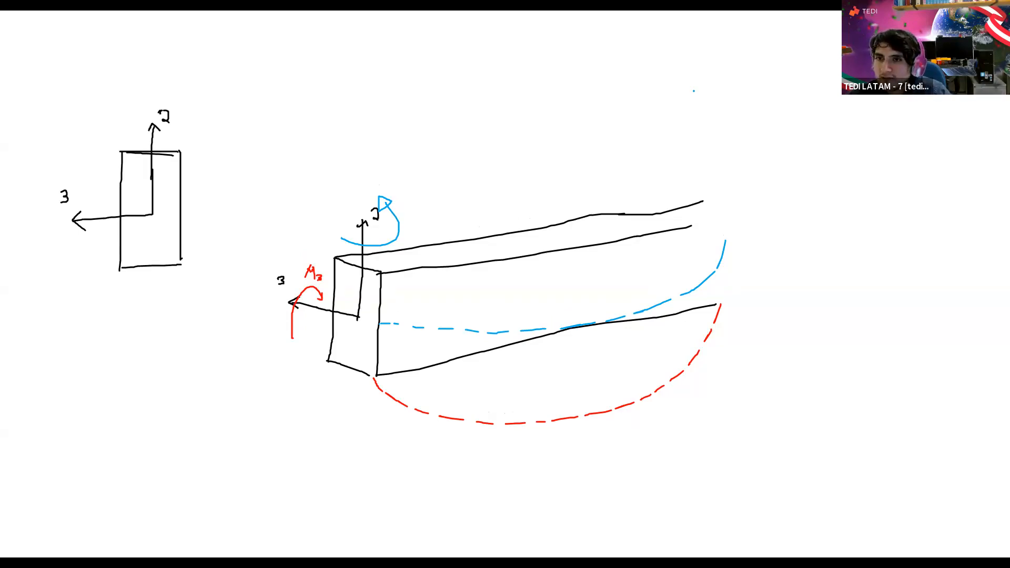
Switch to SAP2000 and examine a Viga-V2 beam's detailed diagrams for 1.2CM+1.6CV, including Minor (V3 and M2), and return to the full 3-D view
key("alt+Tab")
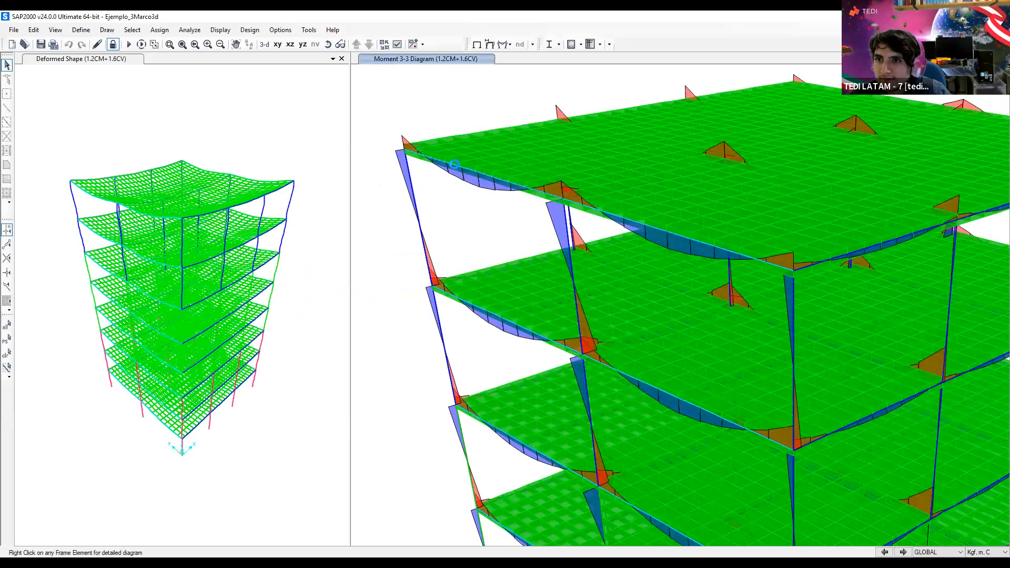
right_click(587, 358)
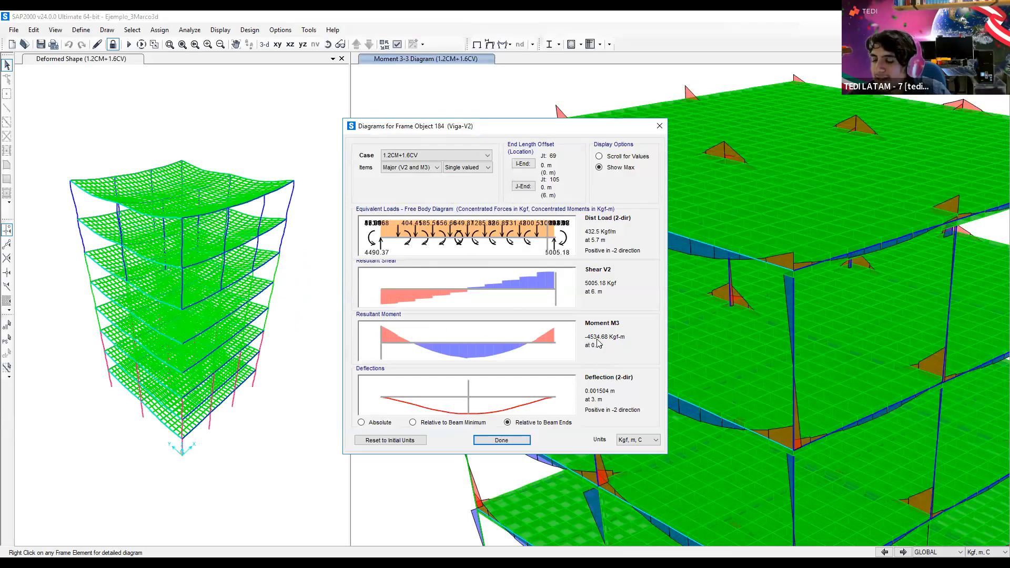
left_click(433, 169)
left_click(423, 185)
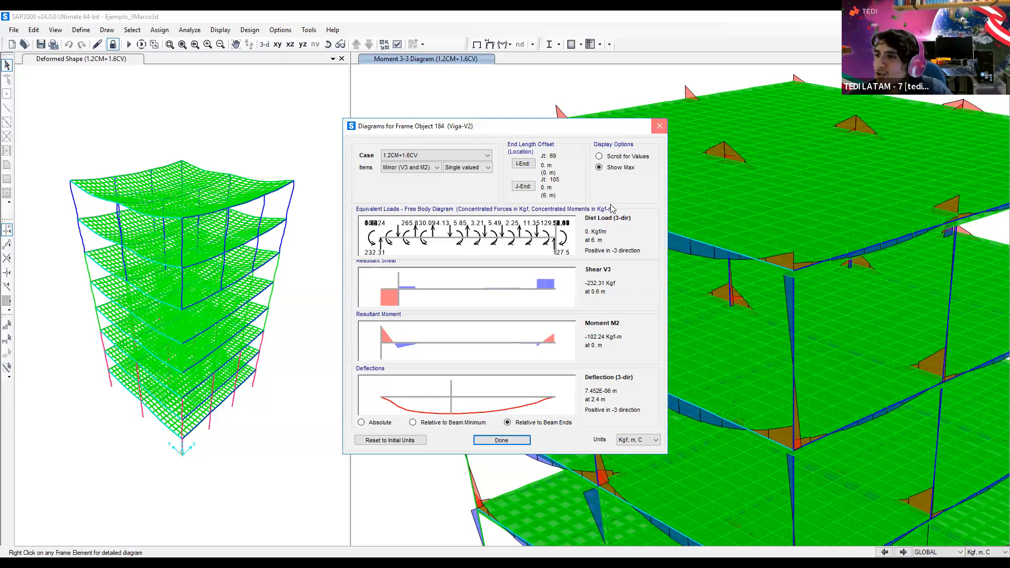
left_click(659, 127)
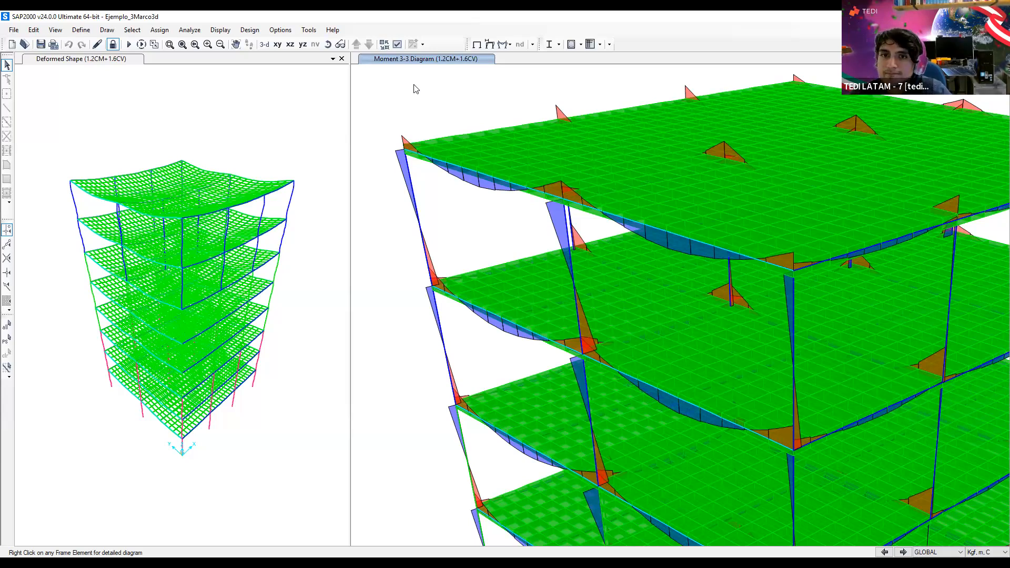
left_click(264, 44)
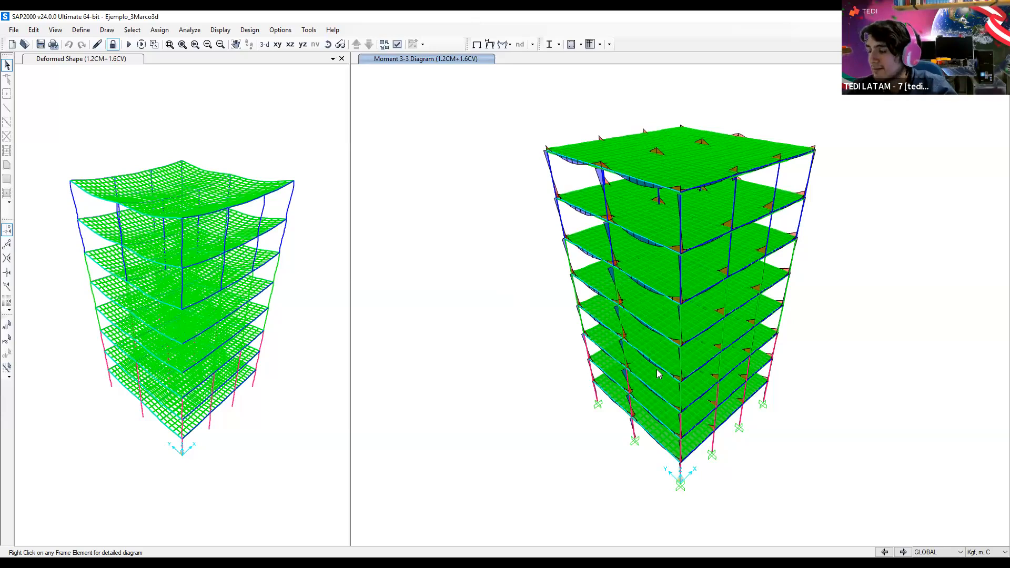
Create a new model from the 2D Trusses template with default settings in Kgf, m, C, and show both views in the X-Z plane
mouse_move(671, 377)
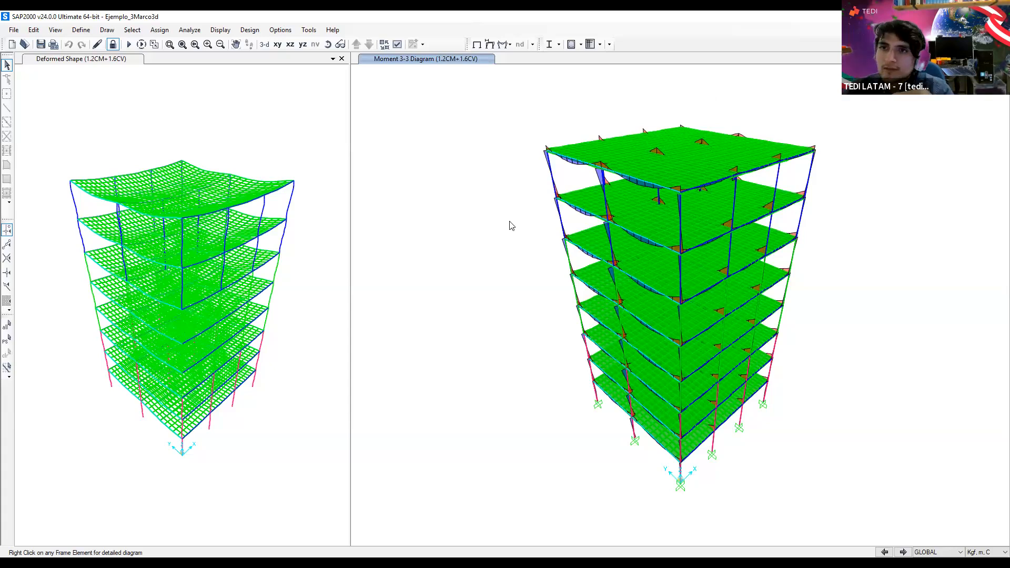
left_click(12, 45)
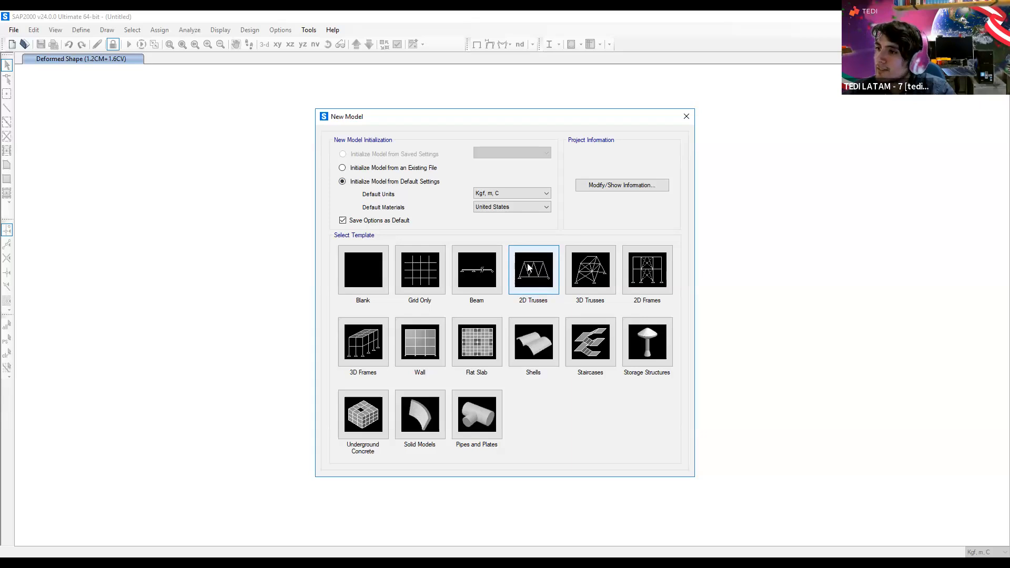
left_click(541, 275)
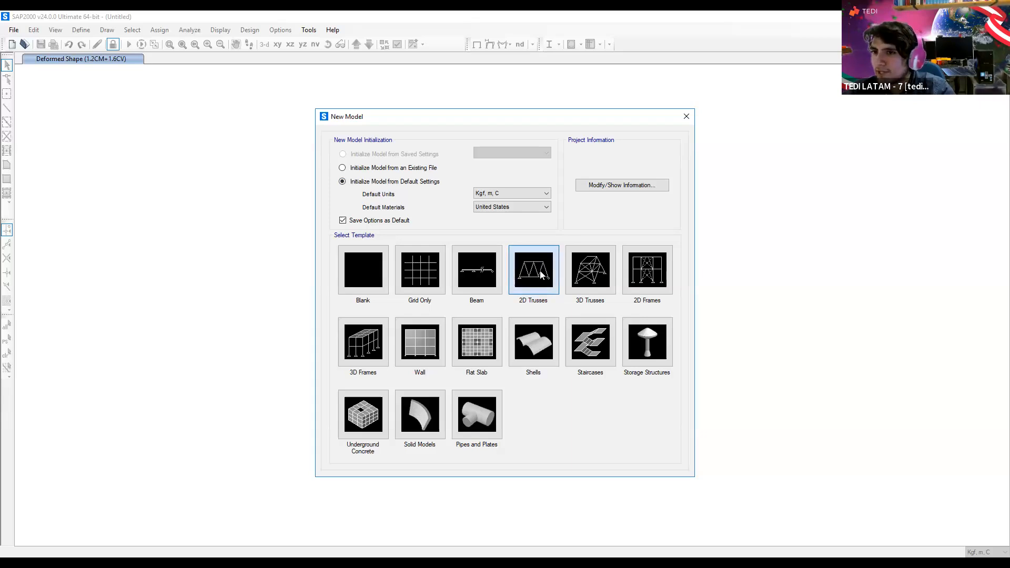
left_click(477, 365)
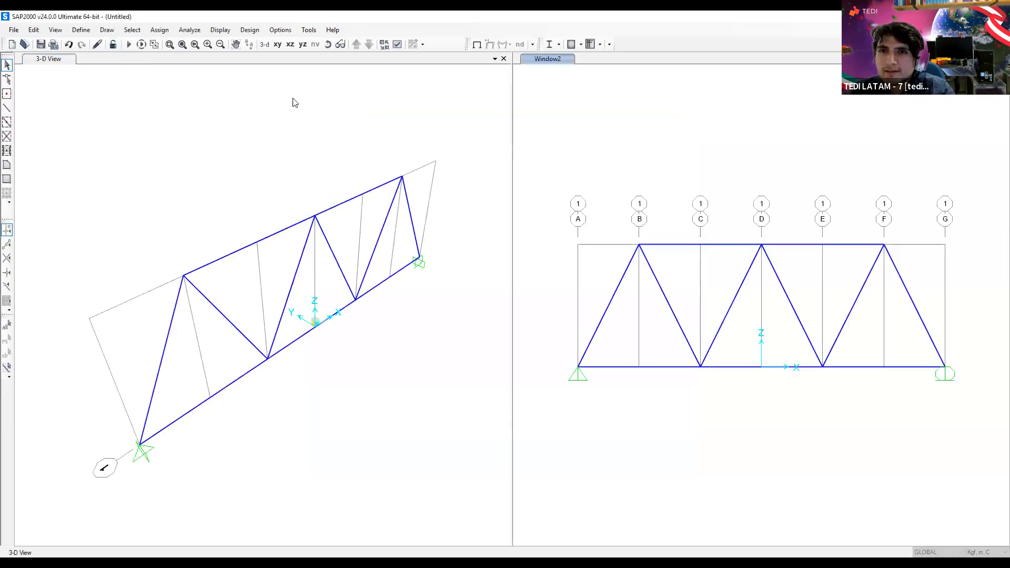
left_click(289, 44)
left_click(307, 244)
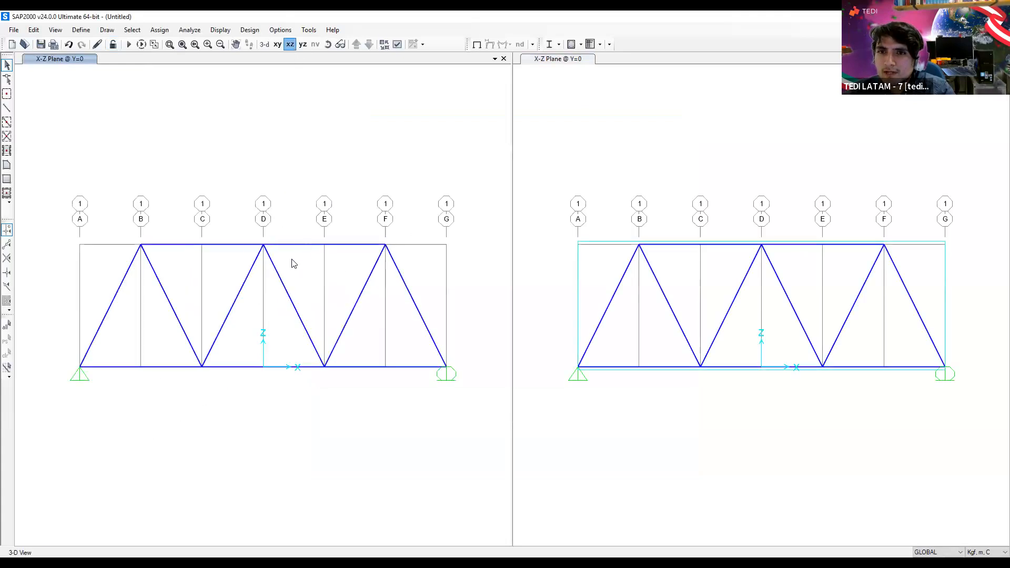
Highlight the truss's three upper and four lower joints by selecting them, and clear the selection
mouse_move(45, 349)
left_mouse_down()
mouse_move(470, 388)
mouse_move(50, 338)
left_mouse_up()
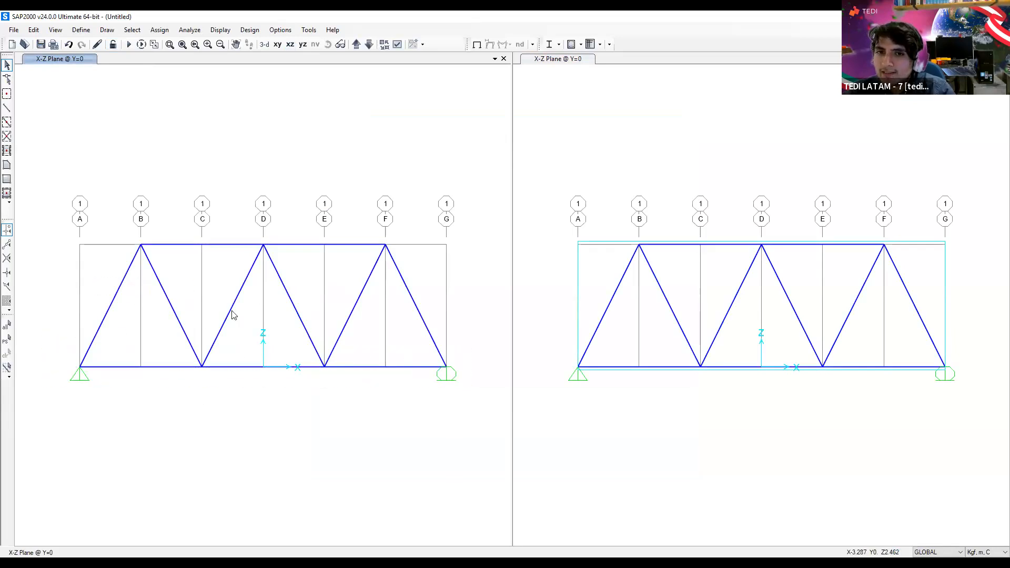
key("Escape")
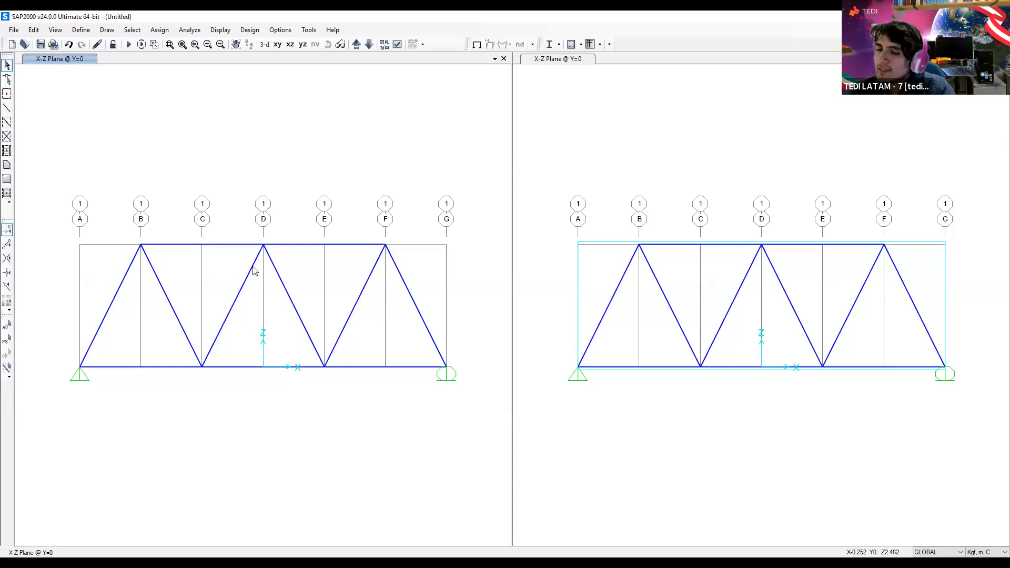
left_click_drag(128, 211, 161, 269)
left_click_drag(227, 221, 276, 272)
left_click_drag(361, 218, 412, 259)
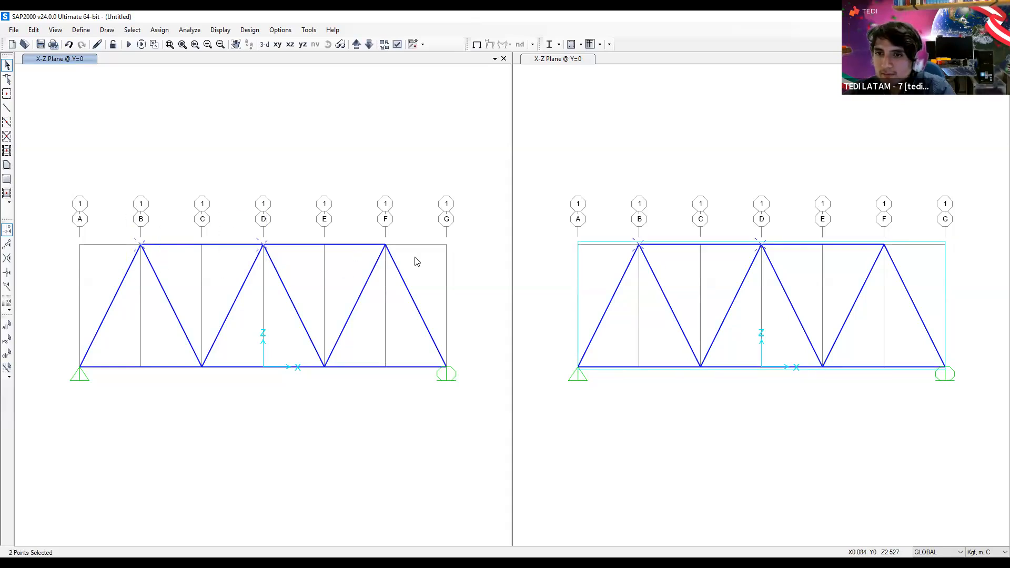
left_click_drag(301, 355, 339, 395)
left_click_drag(188, 345, 228, 388)
left_click_drag(45, 347, 115, 387)
left_click_drag(419, 342, 478, 383)
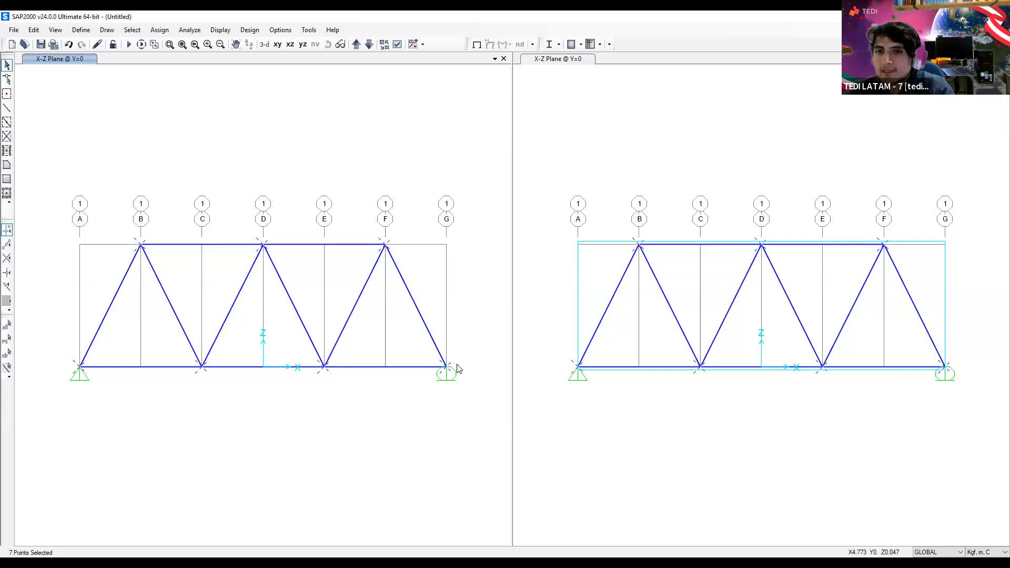
key("ctrl+q")
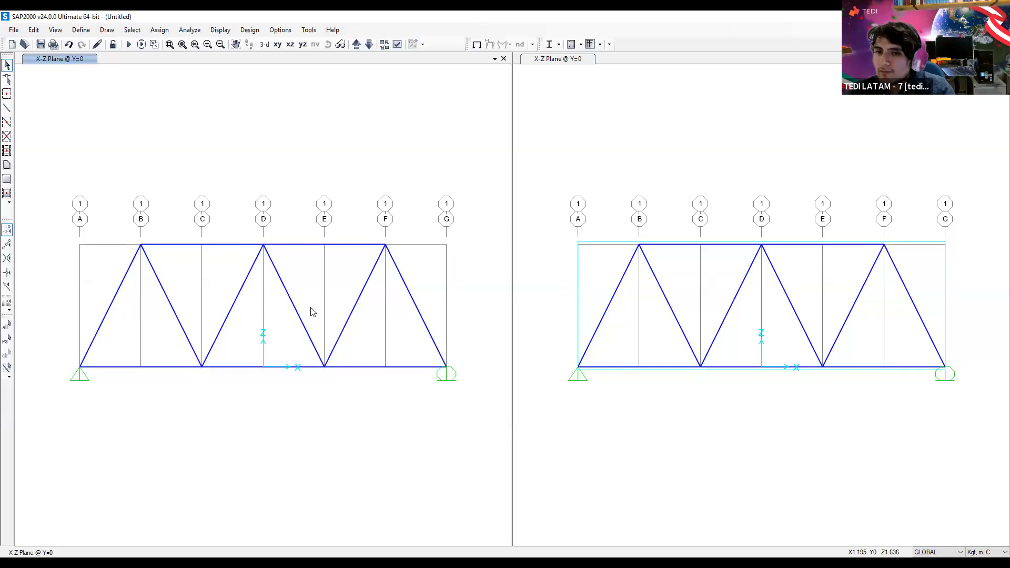
Highlight the four diagonals between grids A and E and the upper joint at grid D, clearing each selection
left_click(295, 313)
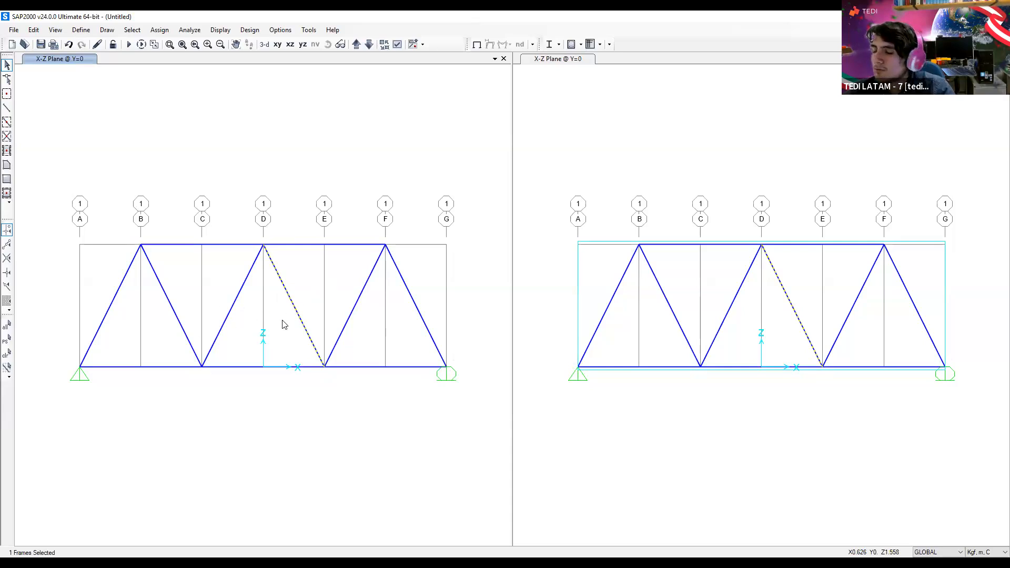
left_click_drag(119, 314, 68, 317)
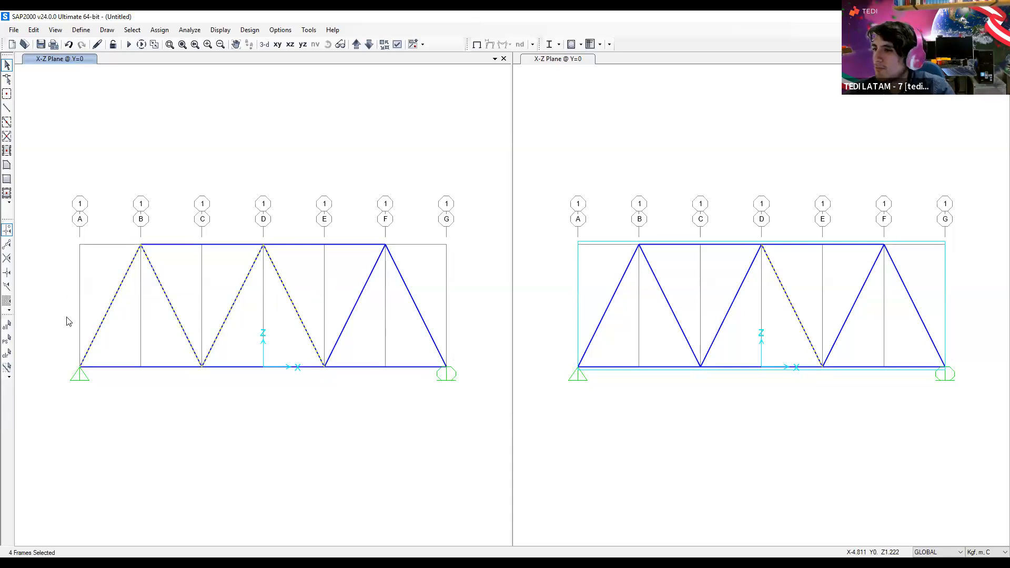
key("ctrl+q")
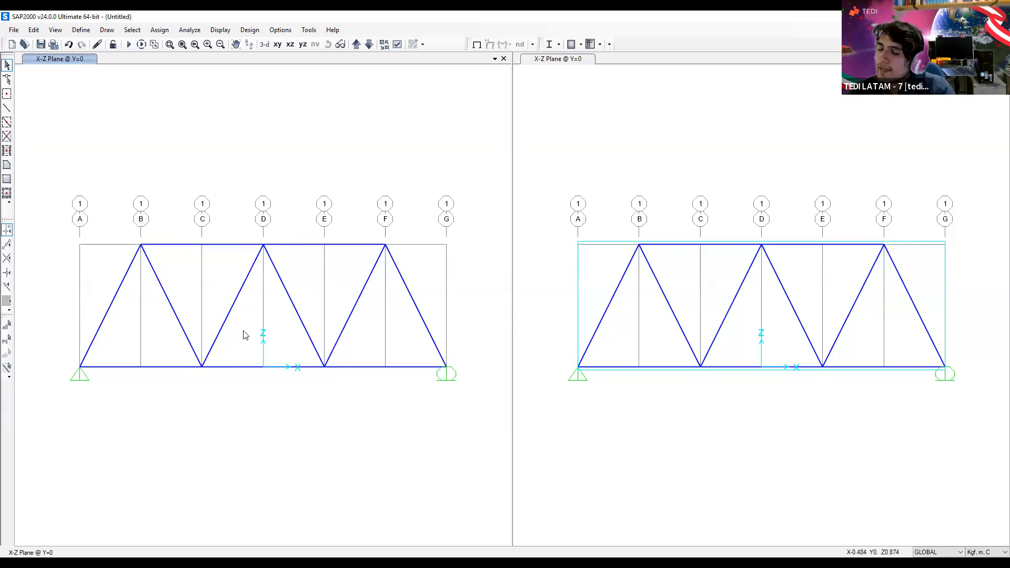
left_click_drag(241, 236, 278, 267)
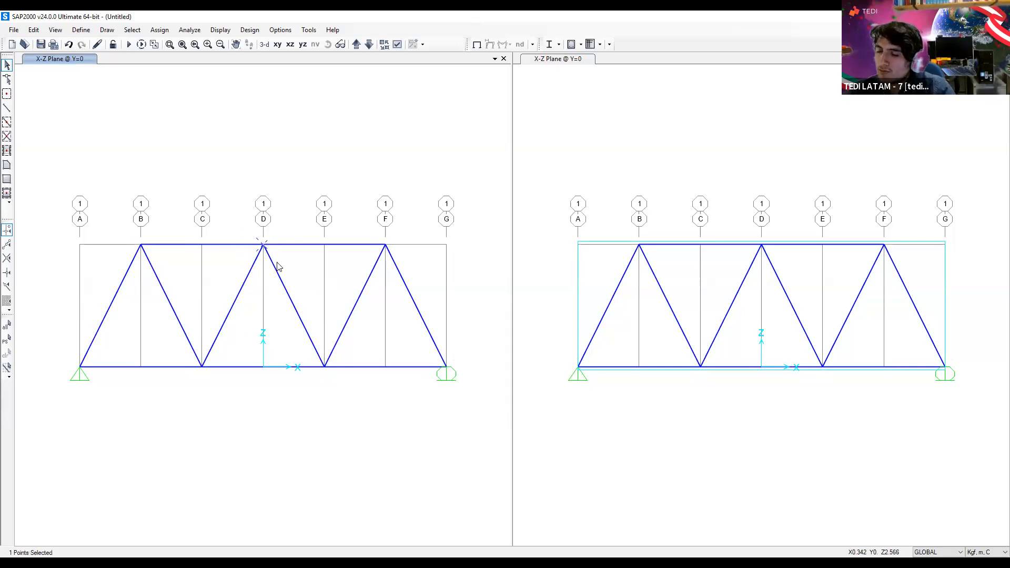
key("Escape")
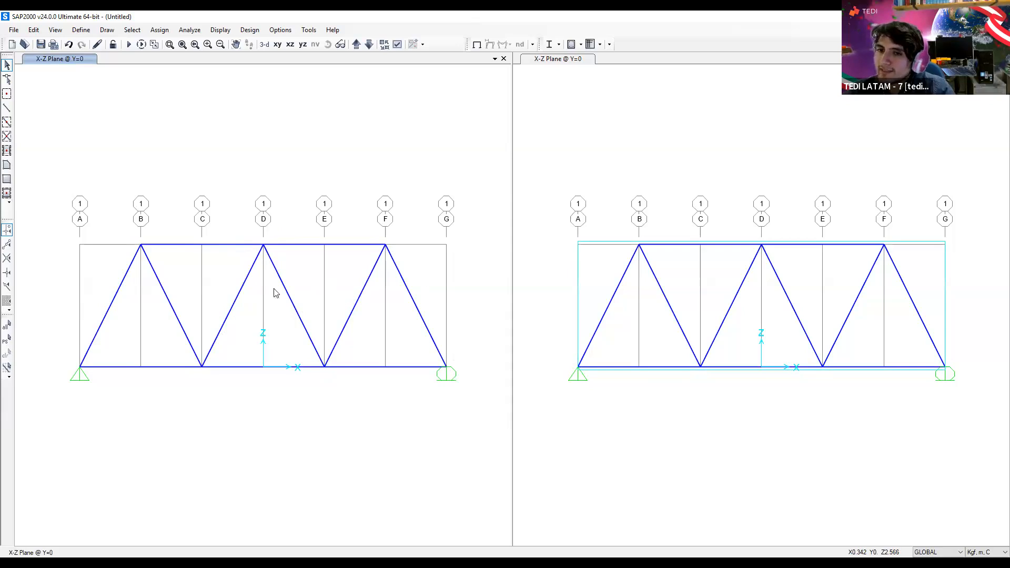
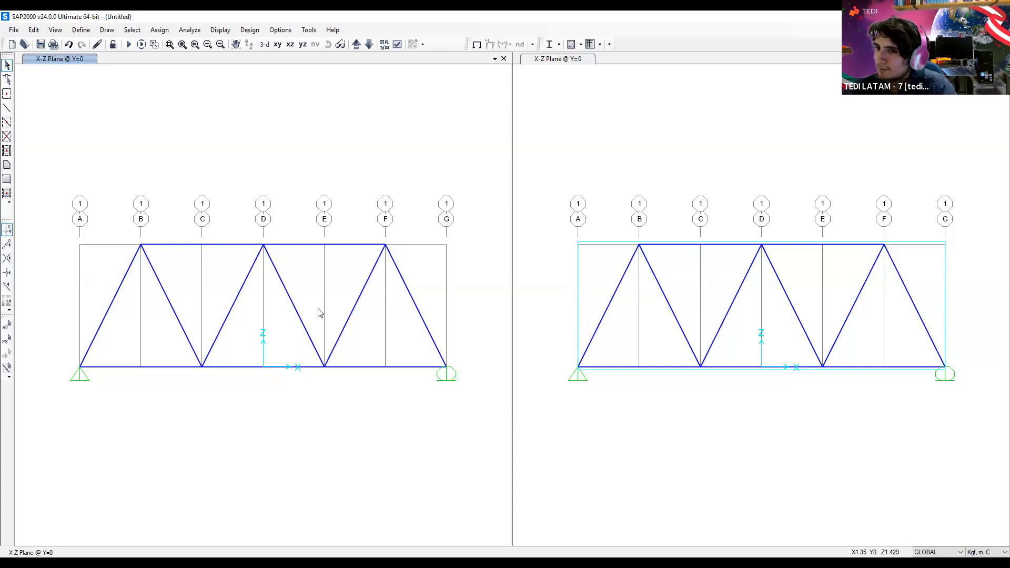
Highlight all six diagonals, the end diagonal between grids A and B and its upper joint, and clear the selections
left_click_drag(261, 307, 104, 277)
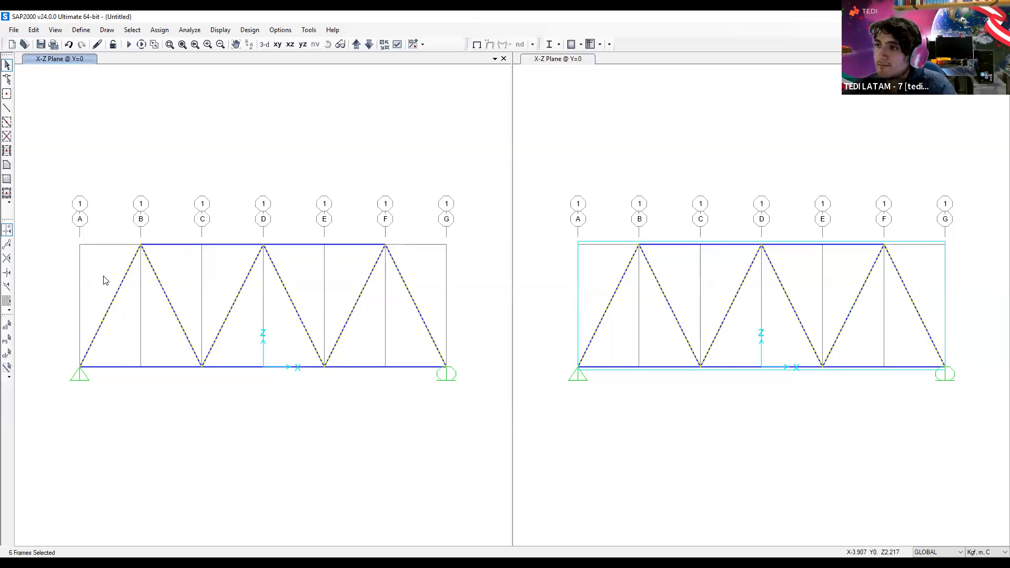
key("ctrl+q")
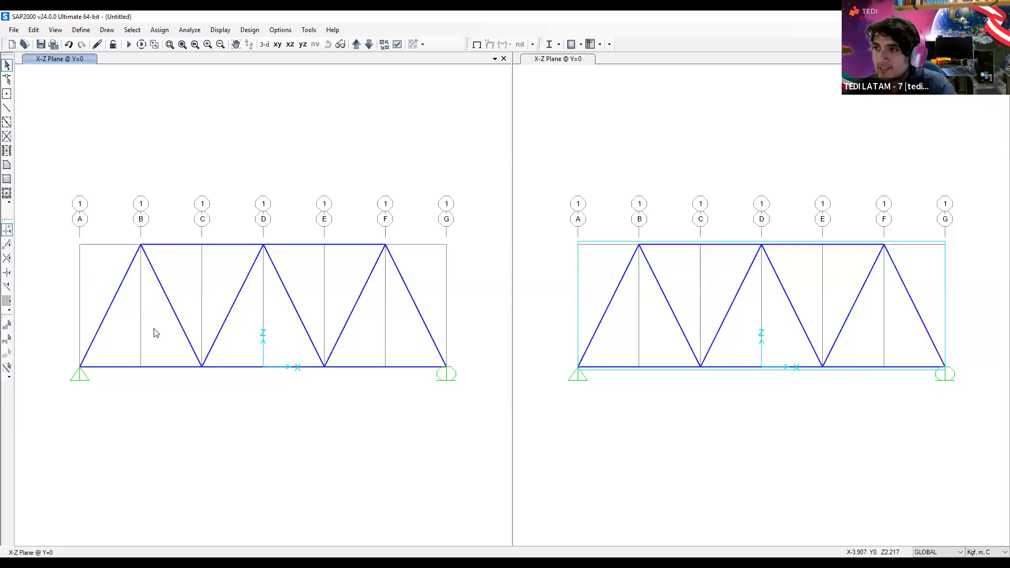
left_click_drag(180, 344, 96, 287)
key("ctrl+q")
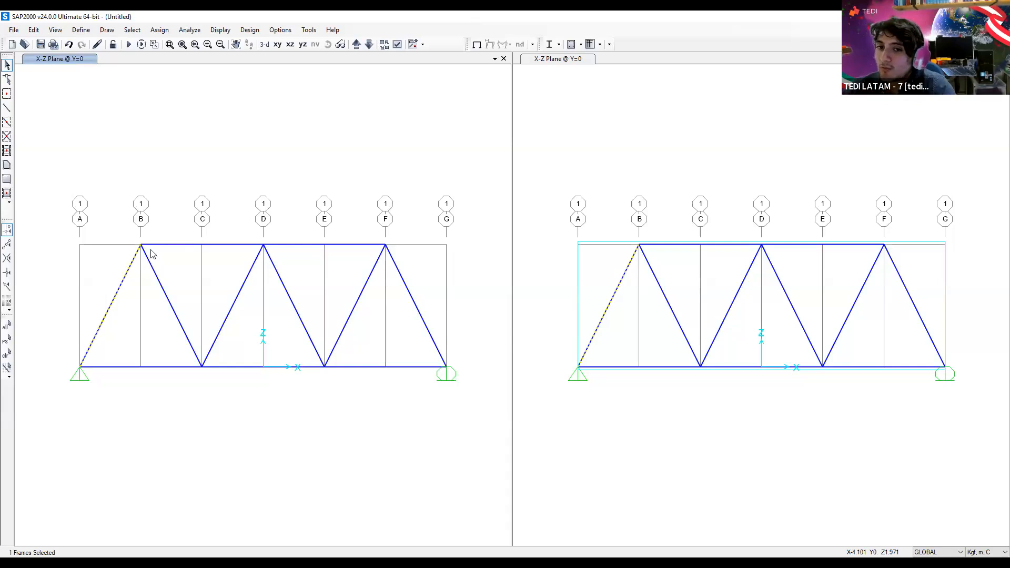
left_click_drag(125, 226, 152, 252)
key("Escape")
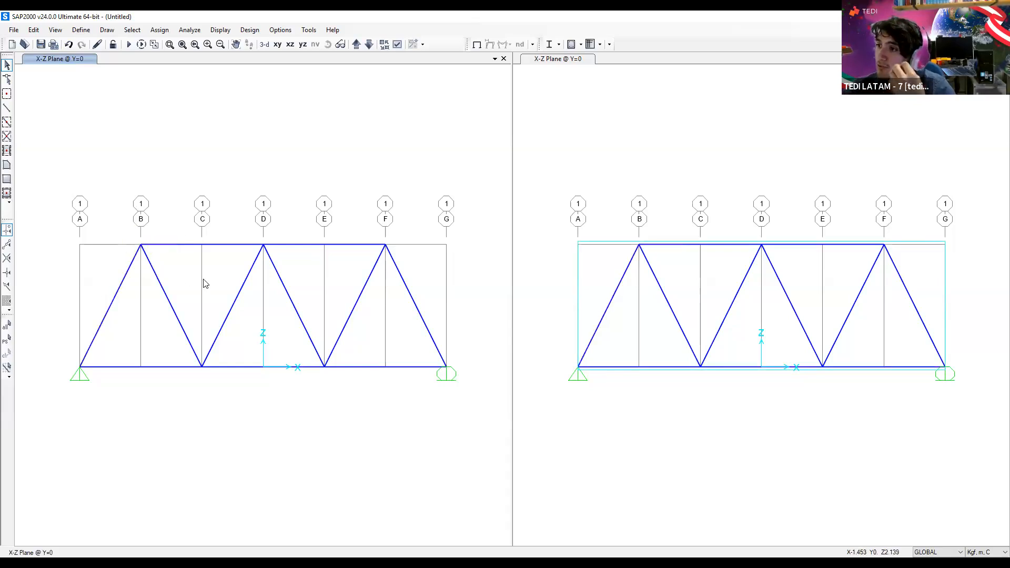